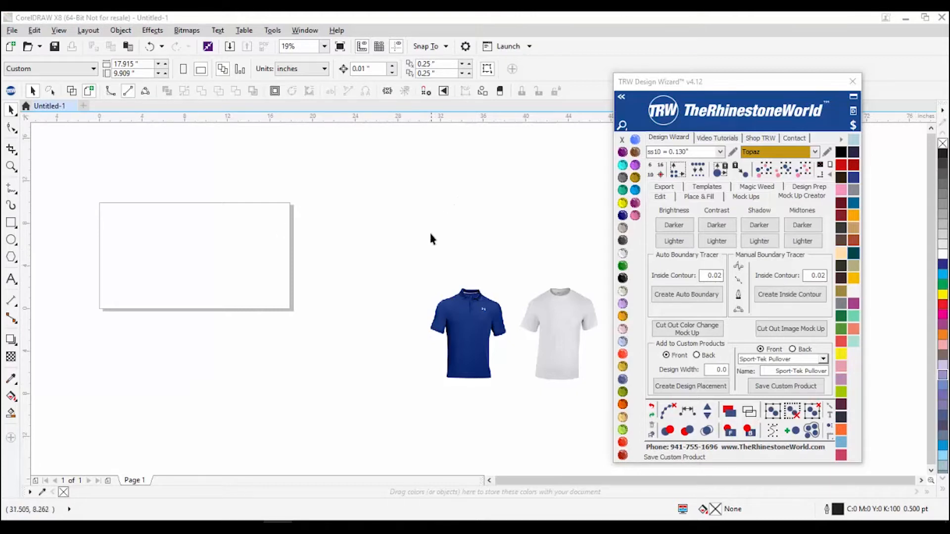
Step: Open the TRW Design Wizard's Mock Up Creator tools and raise the wizard panel slightly
left_click(792, 198)
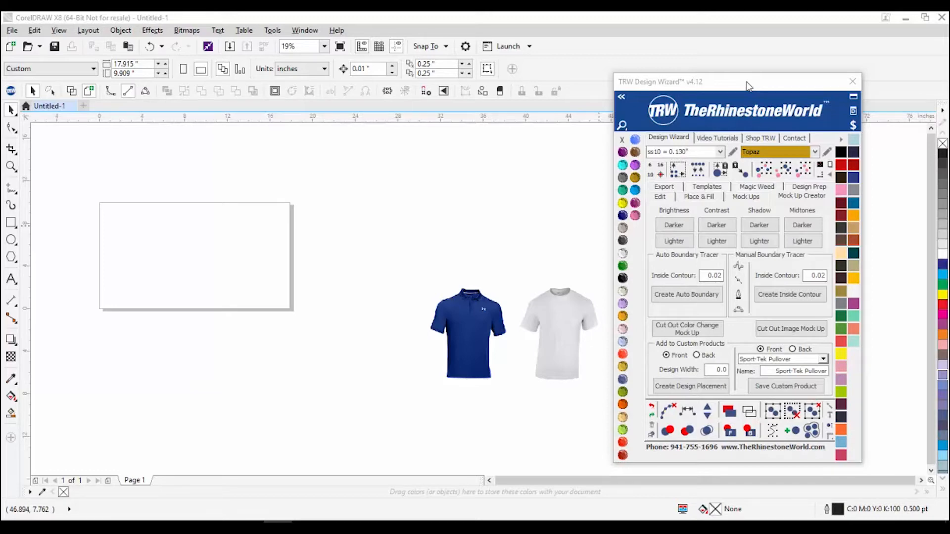
left_click_drag(747, 83, 743, 65)
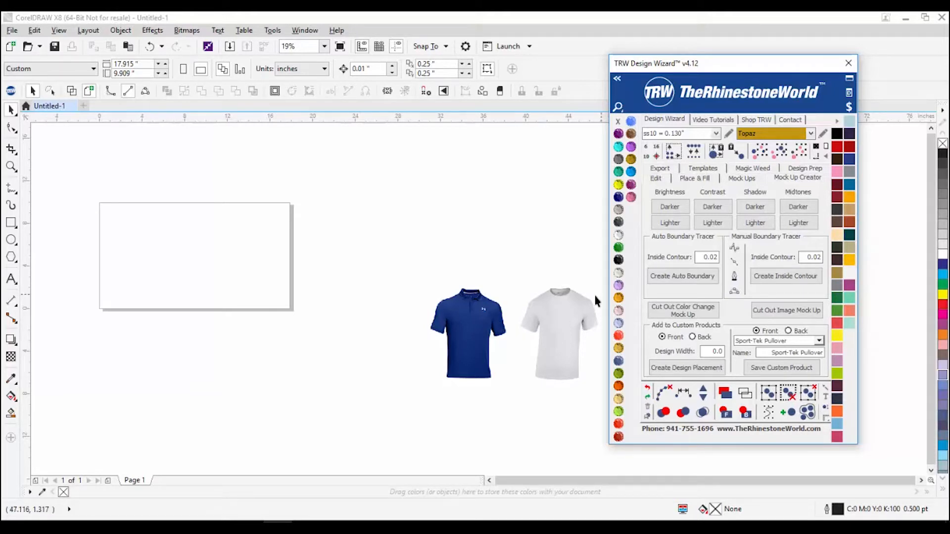
Step: Move the white tee into the page rectangle and delete the blue polo shirt
left_click(524, 279)
left_click_drag(525, 282, 265, 272)
left_click(476, 336)
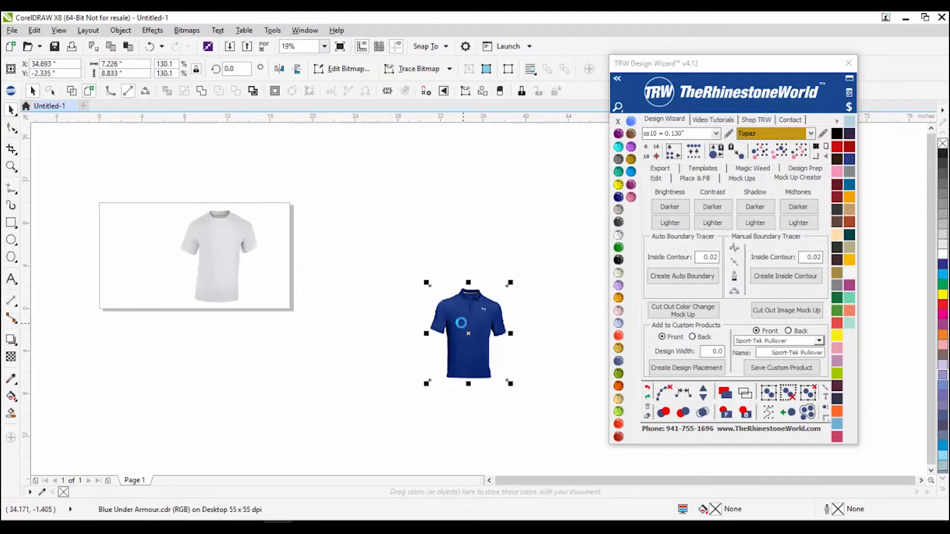
key("Delete")
Step: Centre the white tee within the page rectangle
scroll(277, 245, "down", 1)
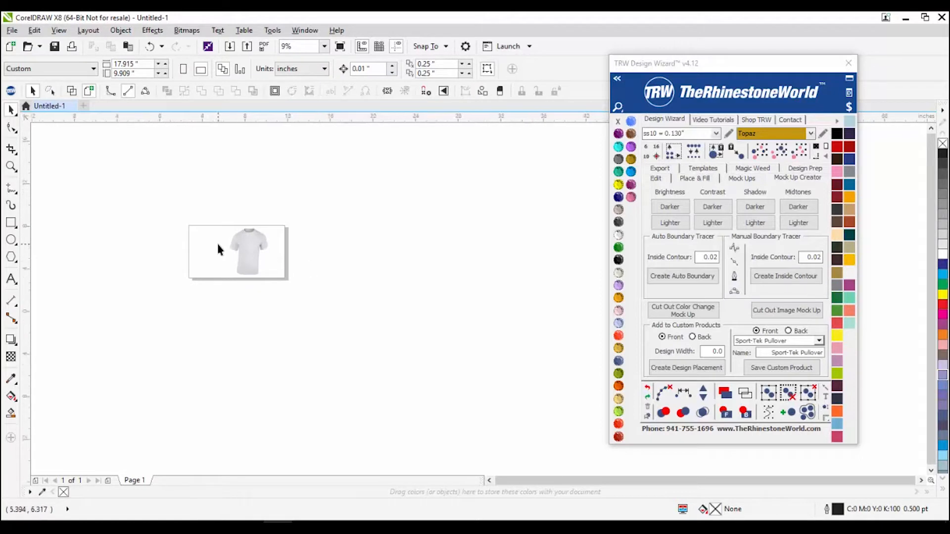
scroll(221, 241, "up", 2)
scroll(303, 242, "up", 1)
scroll(342, 237, "down", 1)
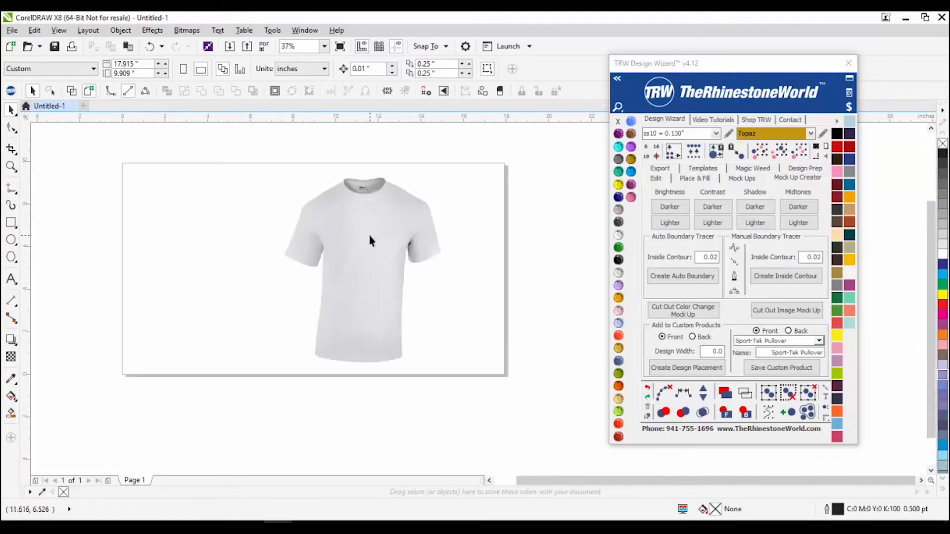
scroll(373, 242, "up", 1)
scroll(377, 174, "up", 2)
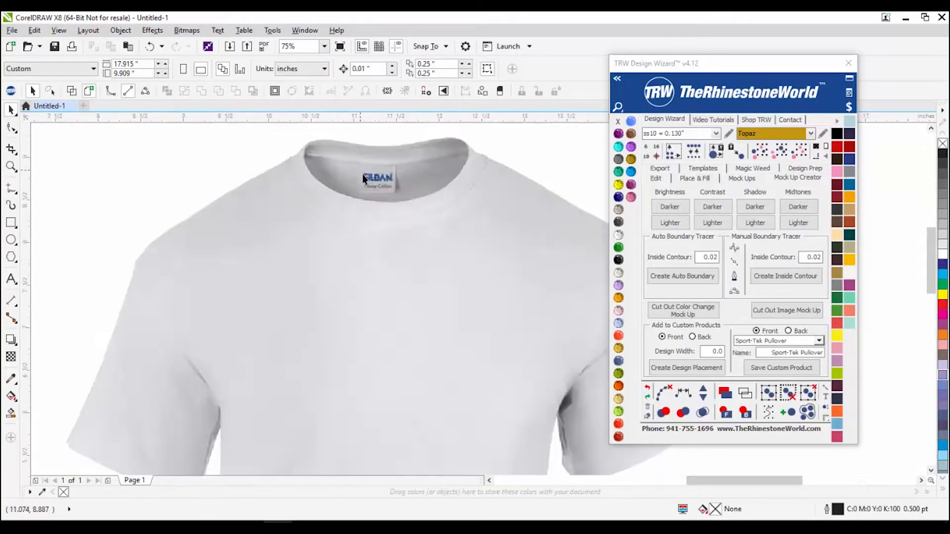
scroll(391, 198, "down", 2)
scroll(379, 184, "up", 1)
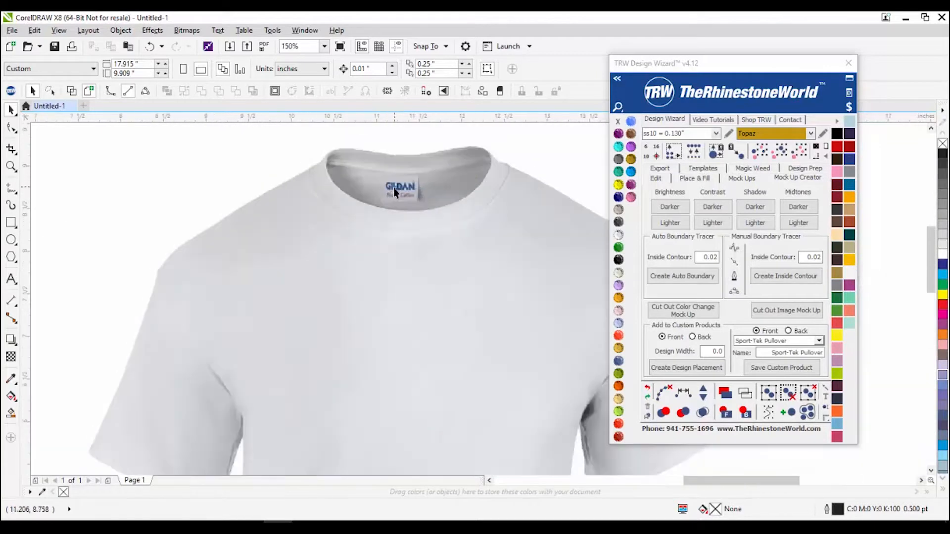
scroll(419, 203, "down", 2)
left_click_drag(425, 222, 343, 226)
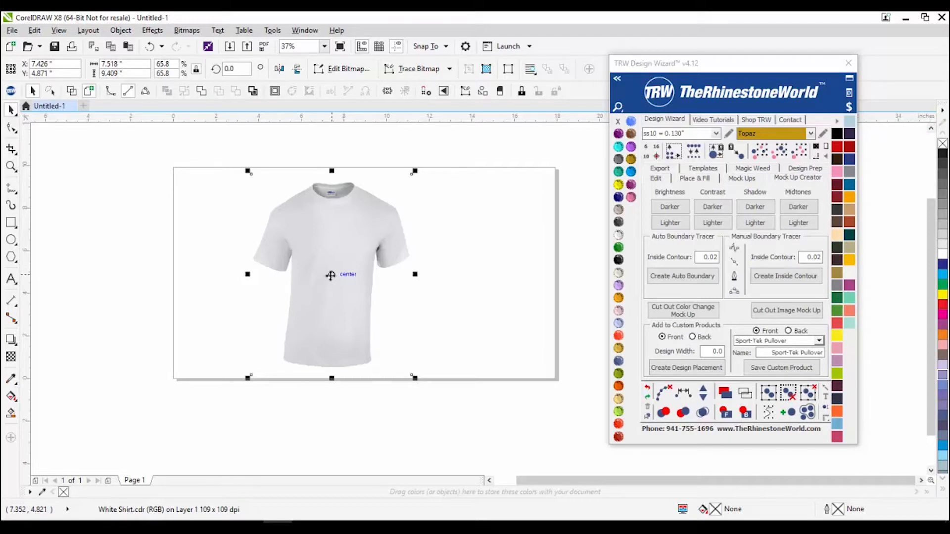
scroll(317, 262, "up", 1)
scroll(320, 257, "down", 1)
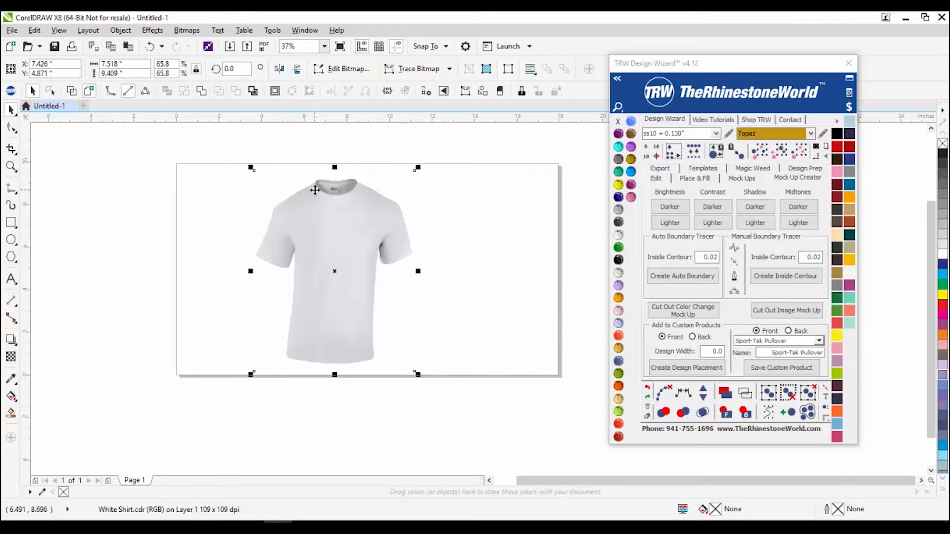
scroll(315, 190, "up", 1)
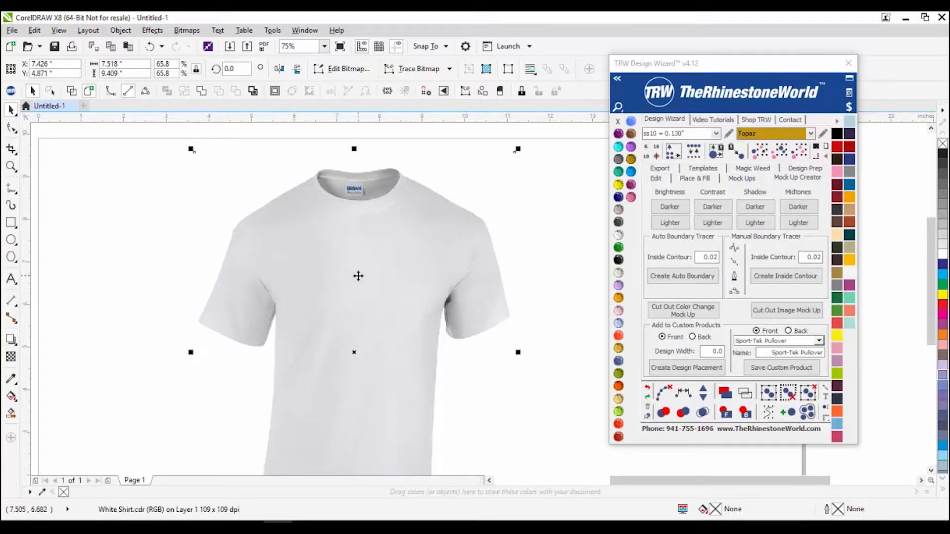
scroll(363, 267, "down", 1)
scroll(372, 252, "up", 1)
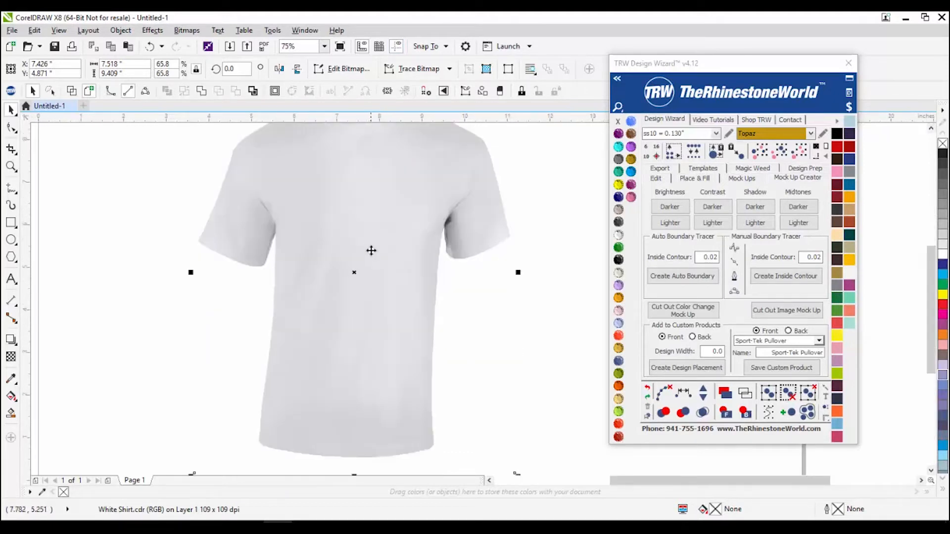
scroll(359, 258, "down", 1)
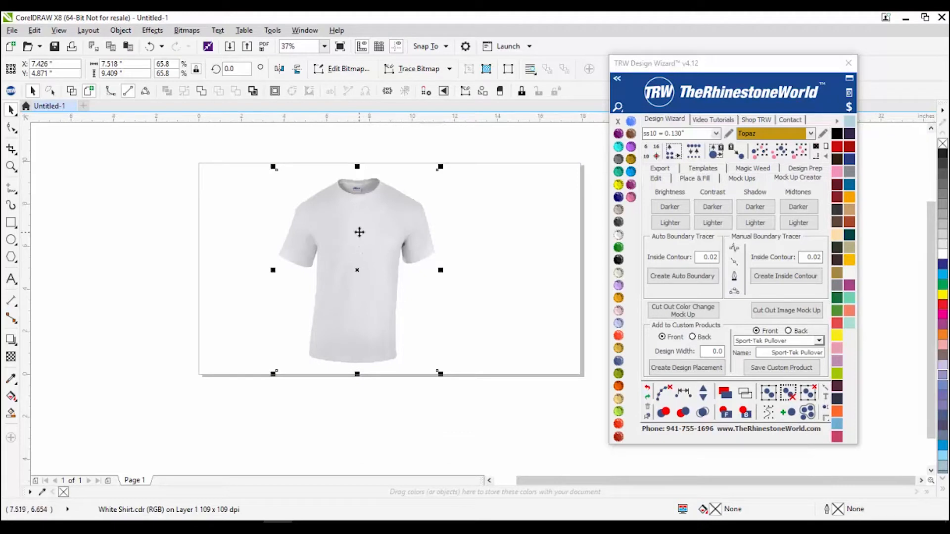
scroll(355, 229, "up", 1)
scroll(361, 232, "down", 1)
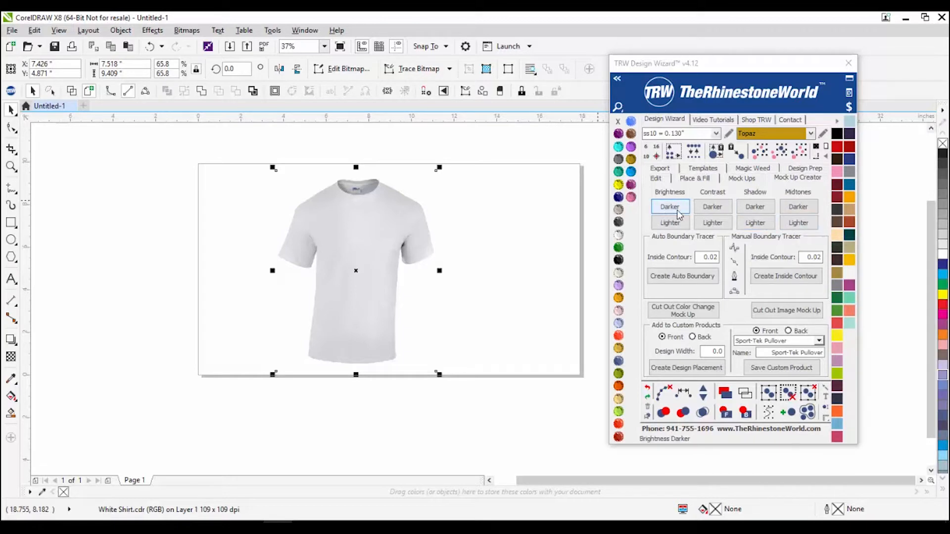
Step: Place a copy of the white tee to the right and line both shirts up side by side
left_click_drag(357, 247, 315, 247)
left_click(418, 289)
left_click_drag(488, 263, 474, 262)
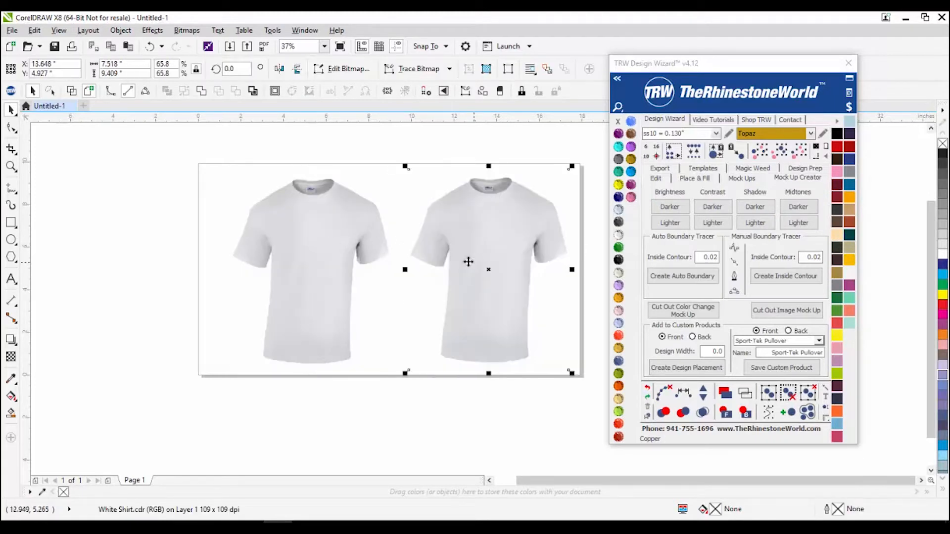
left_click_drag(334, 265, 320, 265)
left_click_drag(492, 263, 485, 262)
left_click(470, 293)
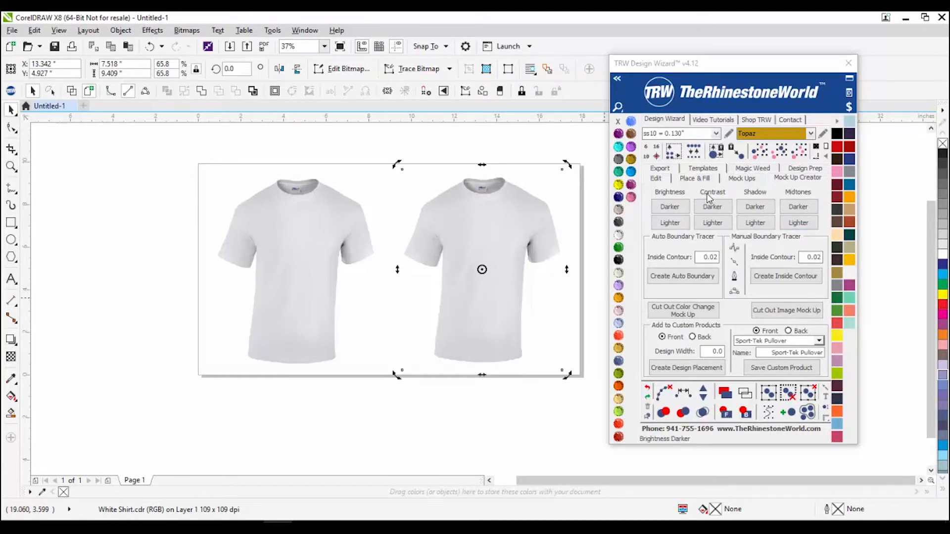
Step: Apply Shadow Darker to the right shirt, then select the left shirt for tracing
left_click(770, 207)
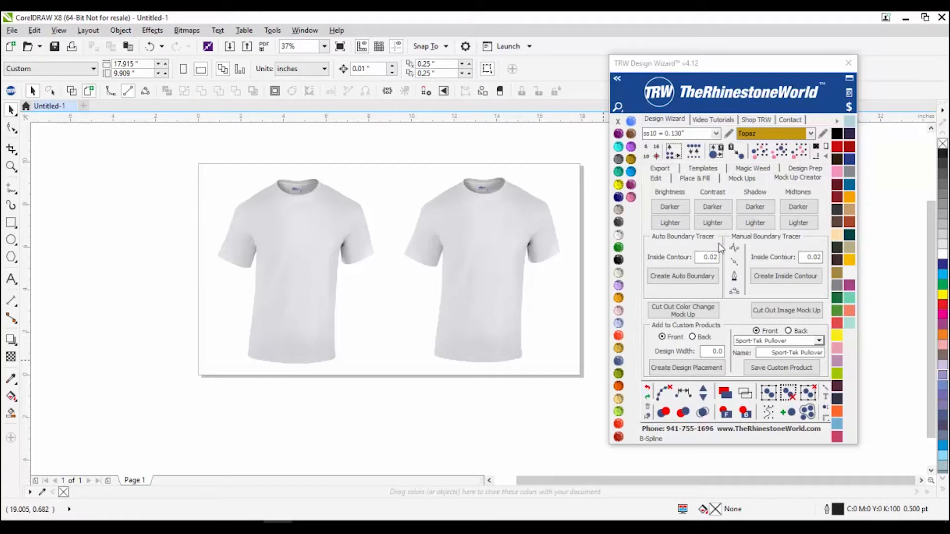
left_click(316, 257)
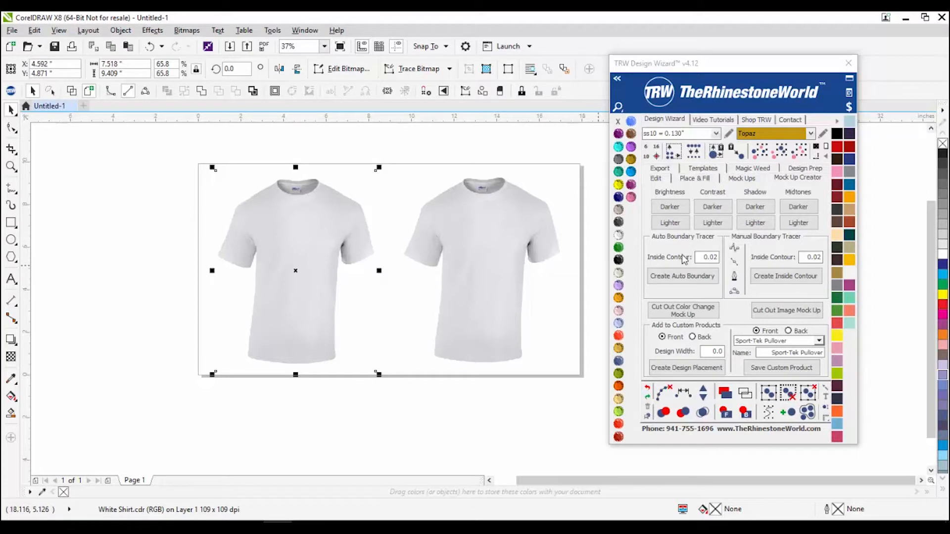
left_click(674, 282)
left_click(229, 275)
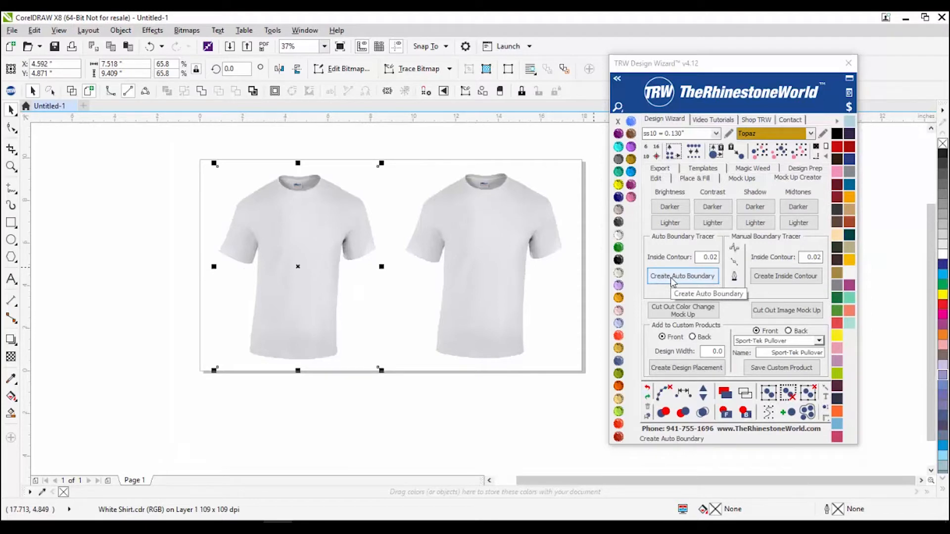
Step: Auto-trace a boundary around the left tee, check it off the photo, and undo it back into place
left_click(673, 282)
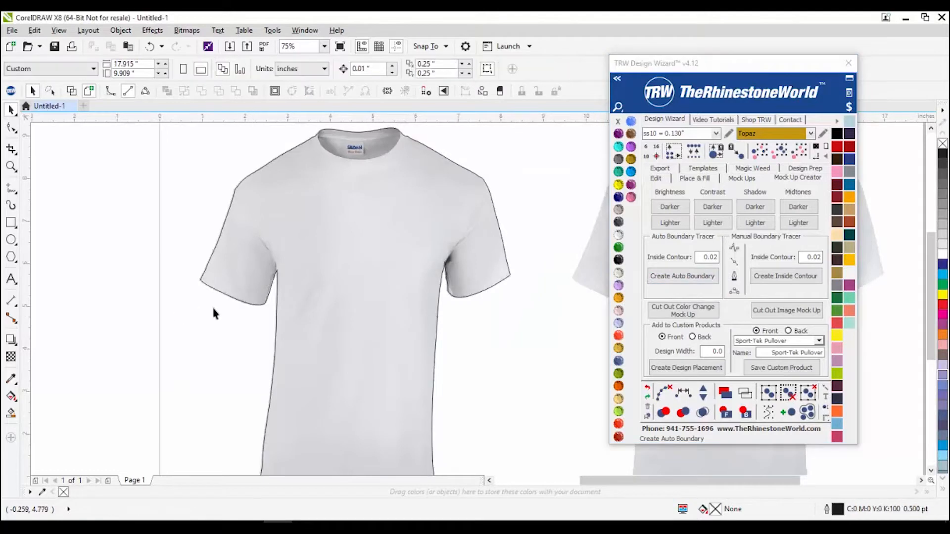
scroll(197, 280, "up", 2)
scroll(336, 240, "down", 2)
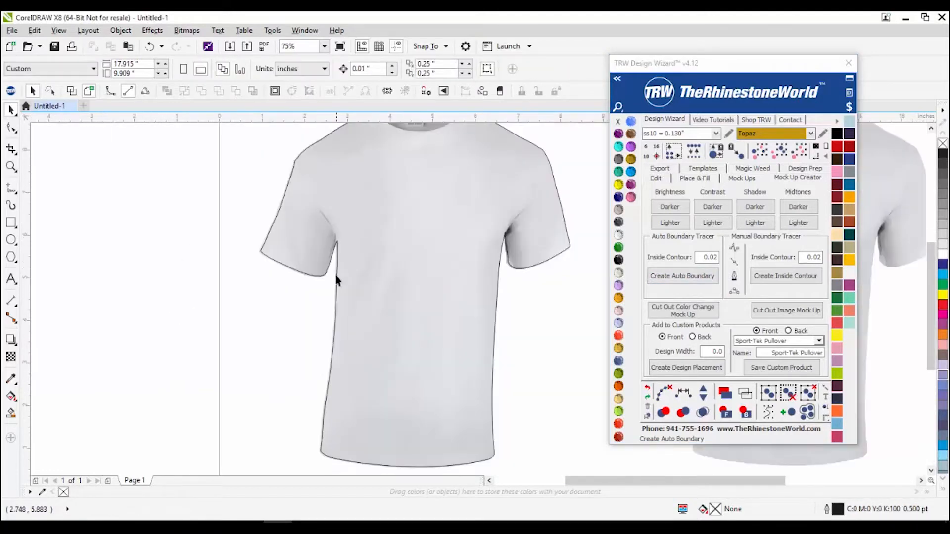
scroll(336, 277, "down", 2)
left_click_drag(351, 307, 192, 287)
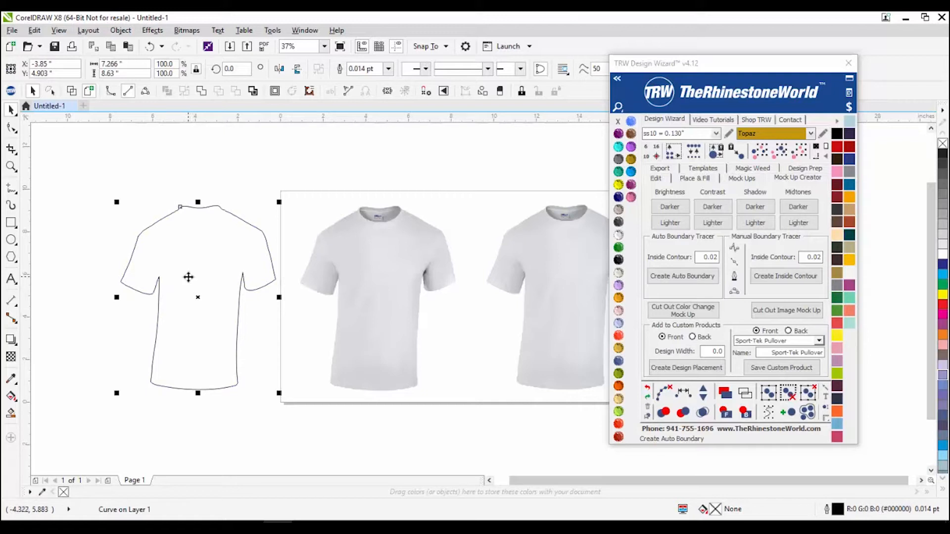
key("ctrl+z")
scroll(171, 322, "down", 2)
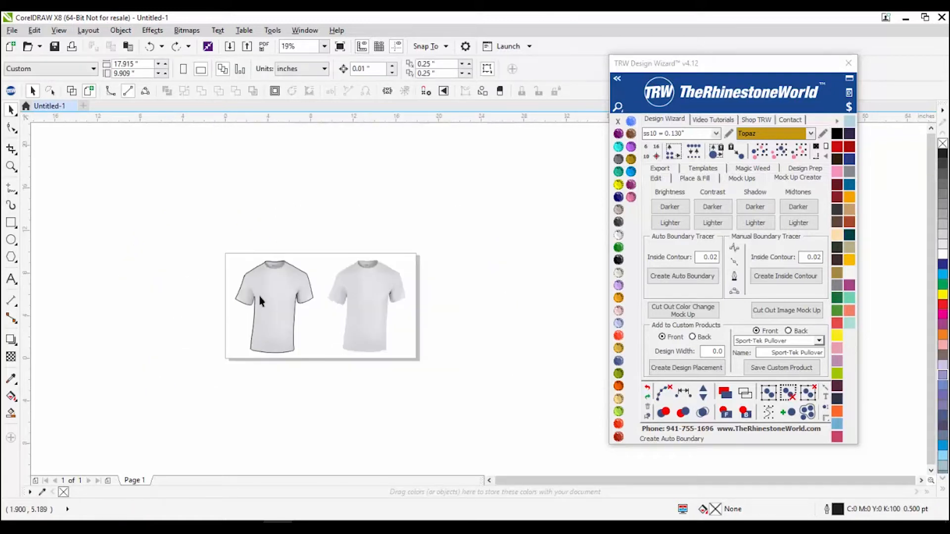
scroll(258, 293, "up", 2)
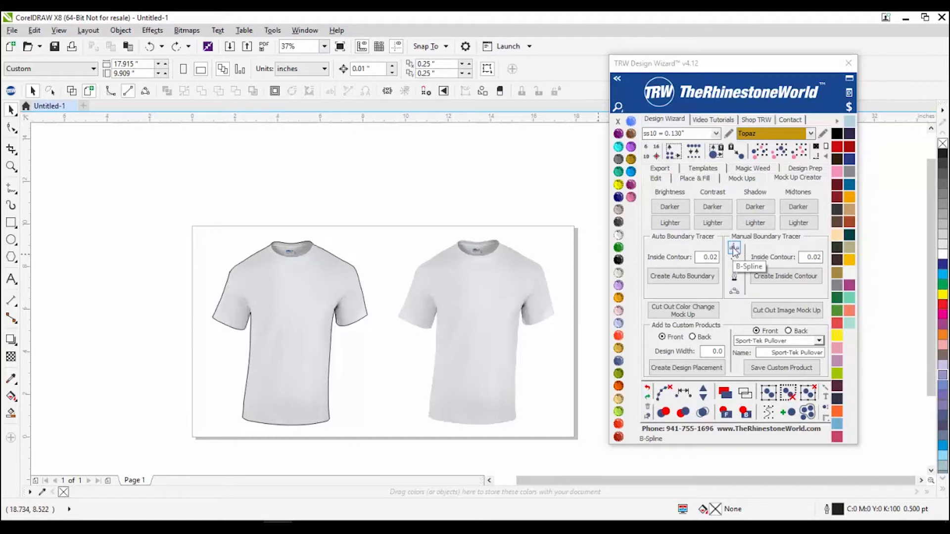
left_click(364, 362)
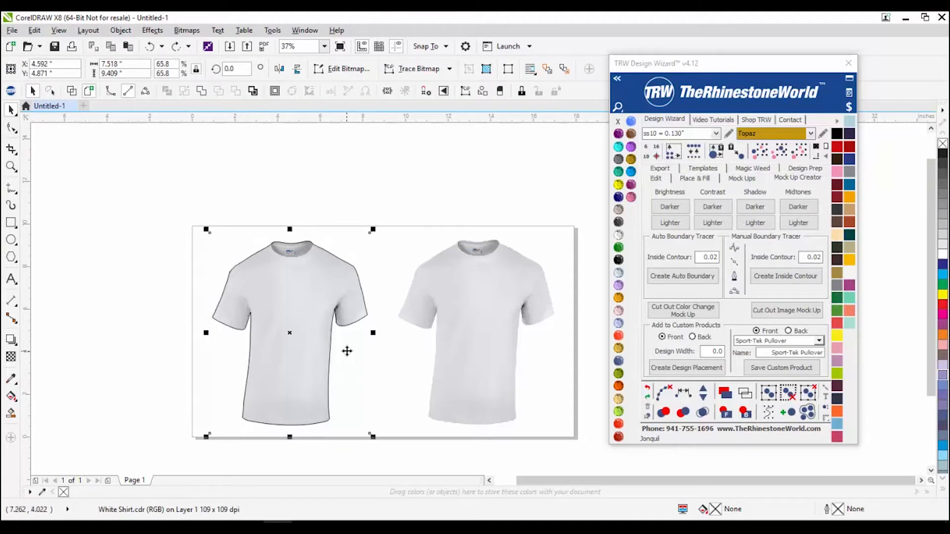
mouse_move(46, 525)
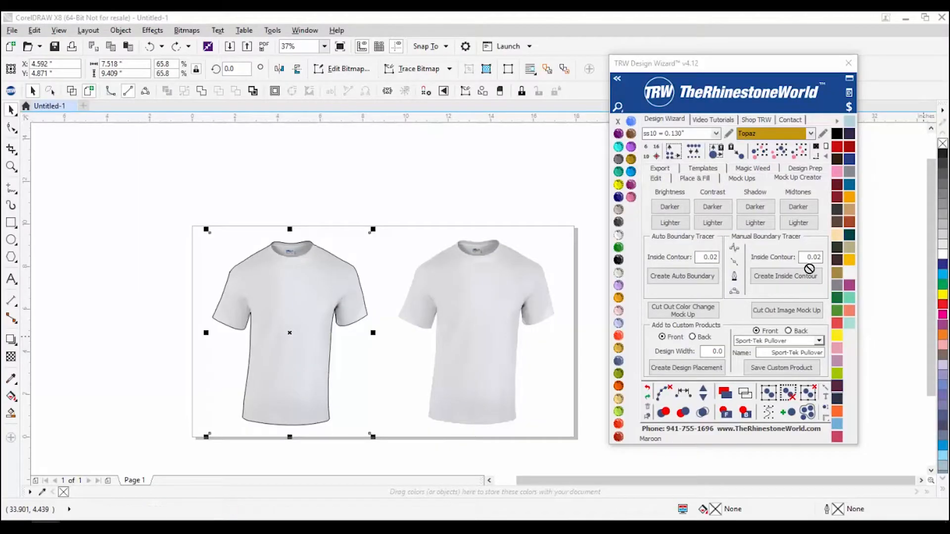
left_click(129, 302)
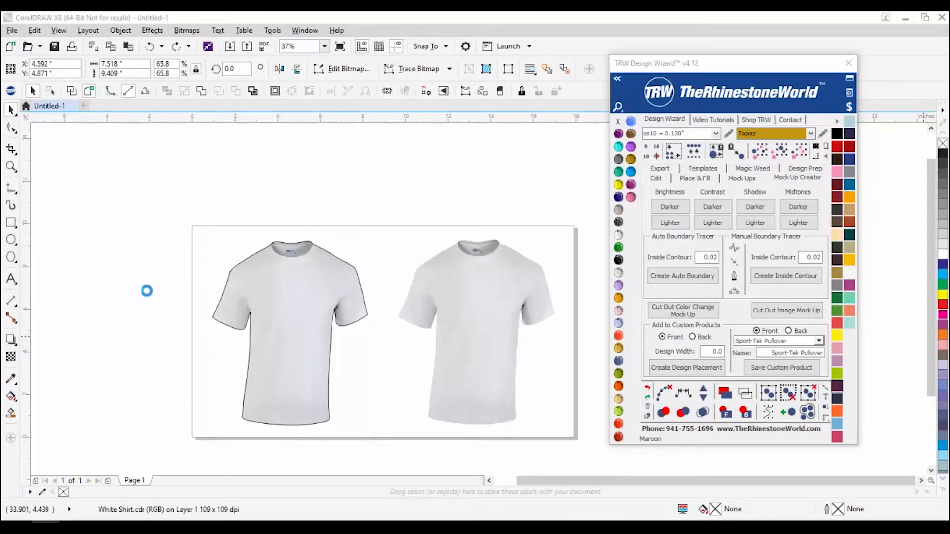
Step: Enlarge the tank top to about 134% and auto-trace its boundary outline
scroll(148, 300, "down", 1)
scroll(111, 307, "up", 1)
scroll(169, 303, "up", 1)
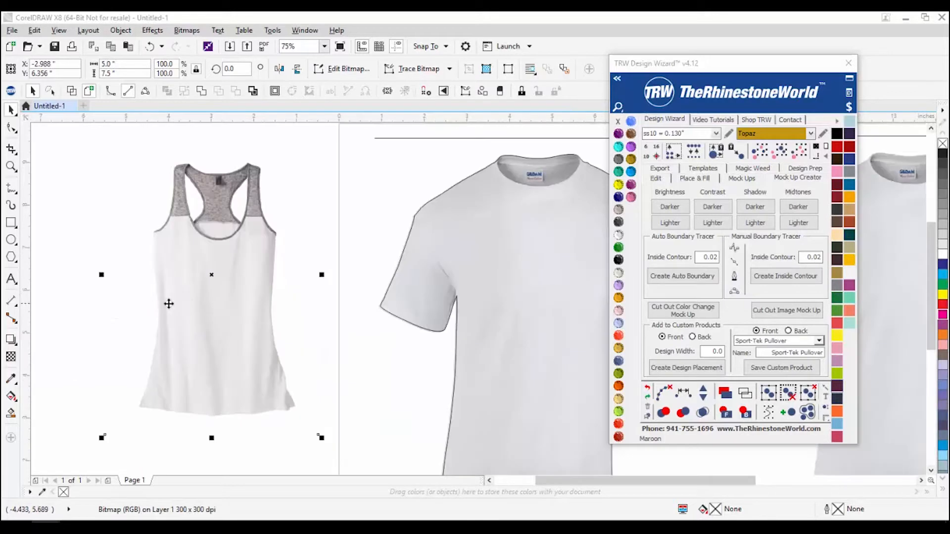
scroll(191, 303, "down", 1)
left_click(143, 374)
left_click_drag(143, 375, 102, 430)
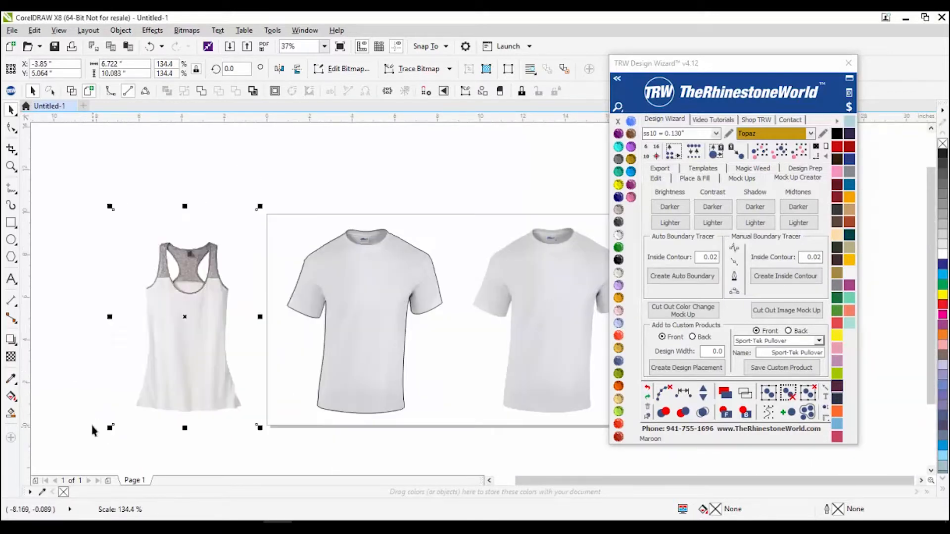
left_click(691, 282)
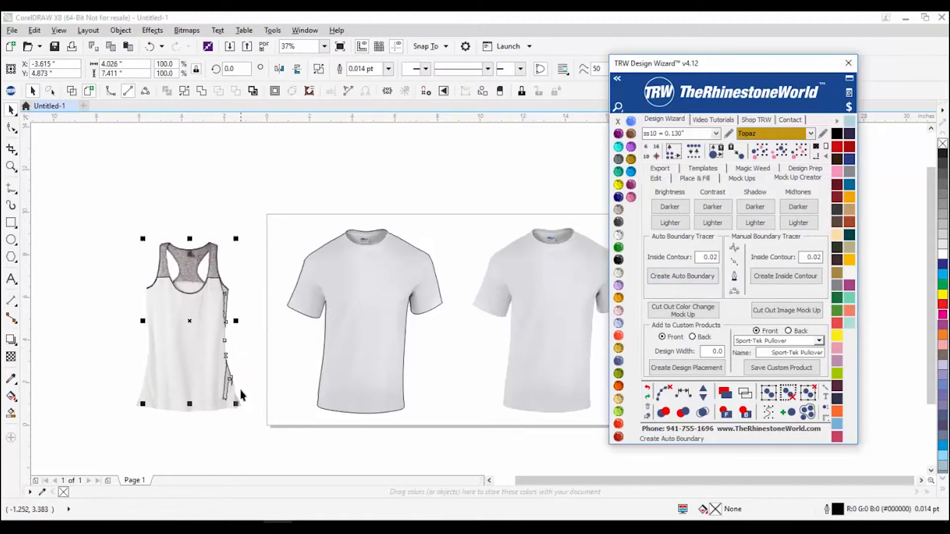
Step: Inspect the tank top's outline, delete the stray contour left of it, and select the T-shirt outline
scroll(214, 331, "up", 2)
scroll(222, 263, "down", 2)
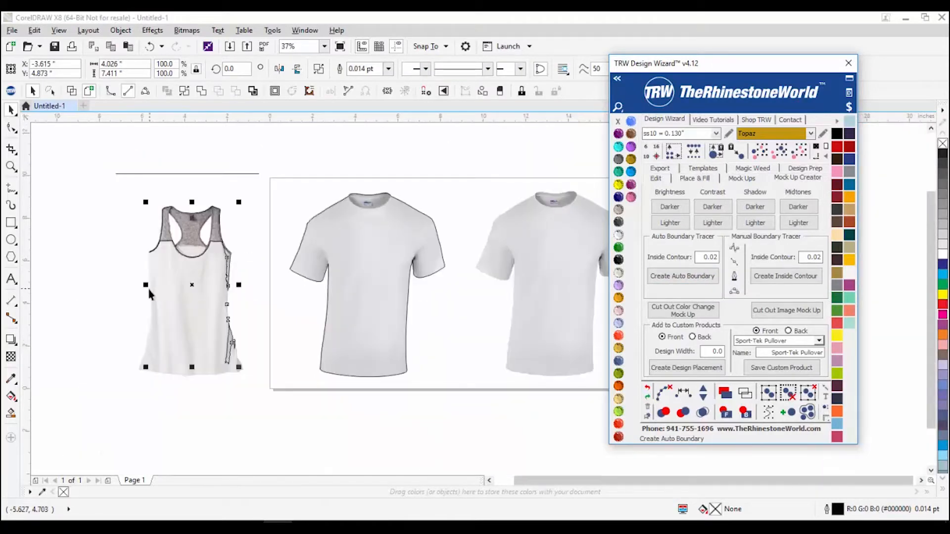
scroll(149, 294, "up", 2)
scroll(307, 411, "down", 2)
left_click_drag(312, 396, 179, 400)
left_click(174, 462)
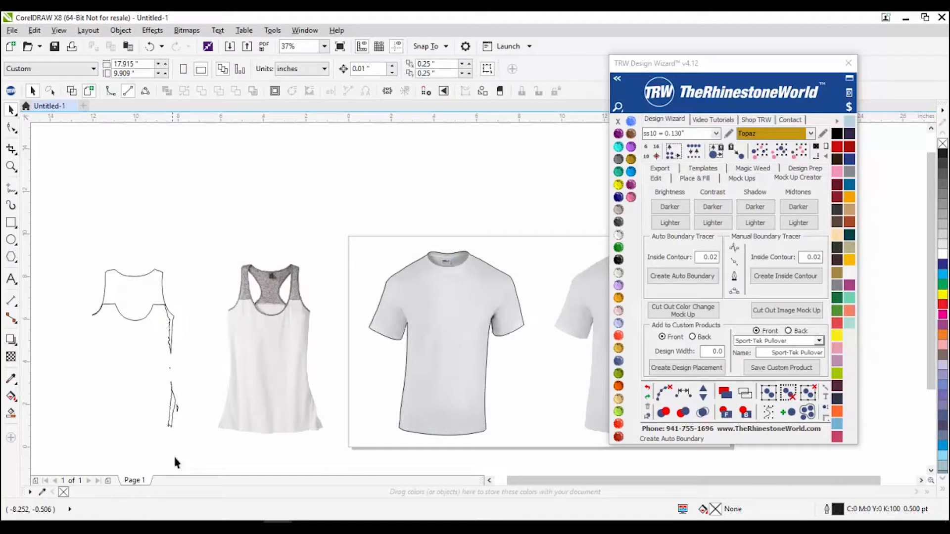
left_click_drag(81, 260, 209, 429)
key("Delete")
mouse_move(433, 347)
left_mouse_down()
mouse_move(420, 312)
mouse_move(452, 345)
left_mouse_up()
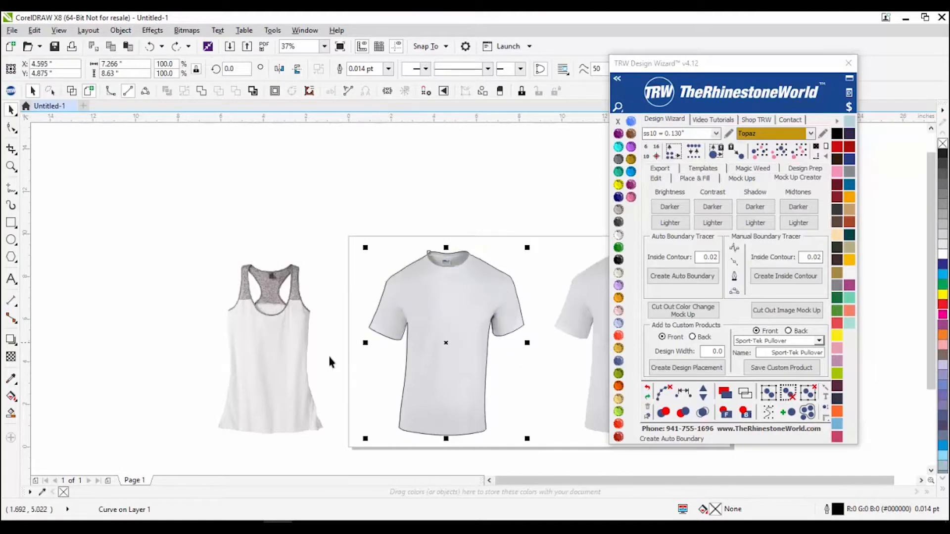
Step: Darken the tank-top photo's brightness, contrast and shadows, then lighten its brightness and contrast
left_click(277, 371)
left_click(663, 212)
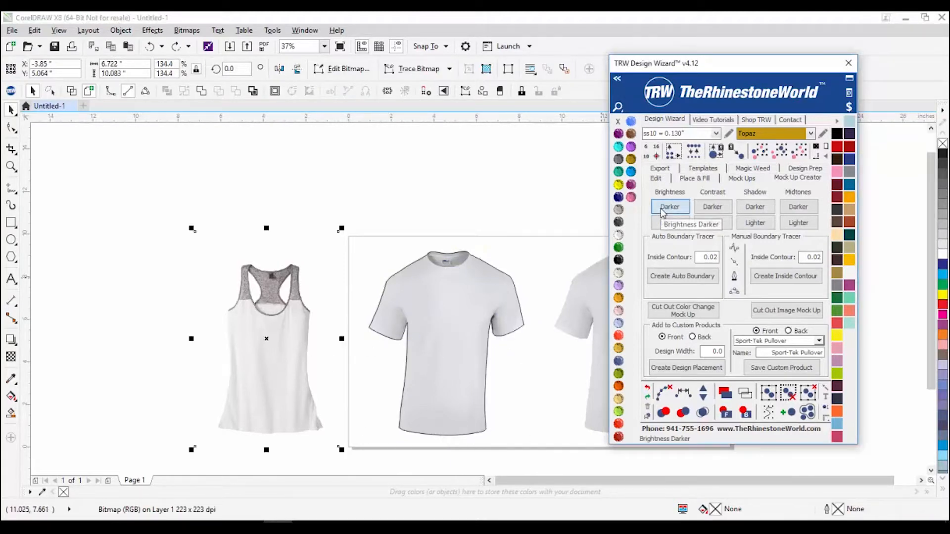
left_click(725, 211)
left_click(757, 208)
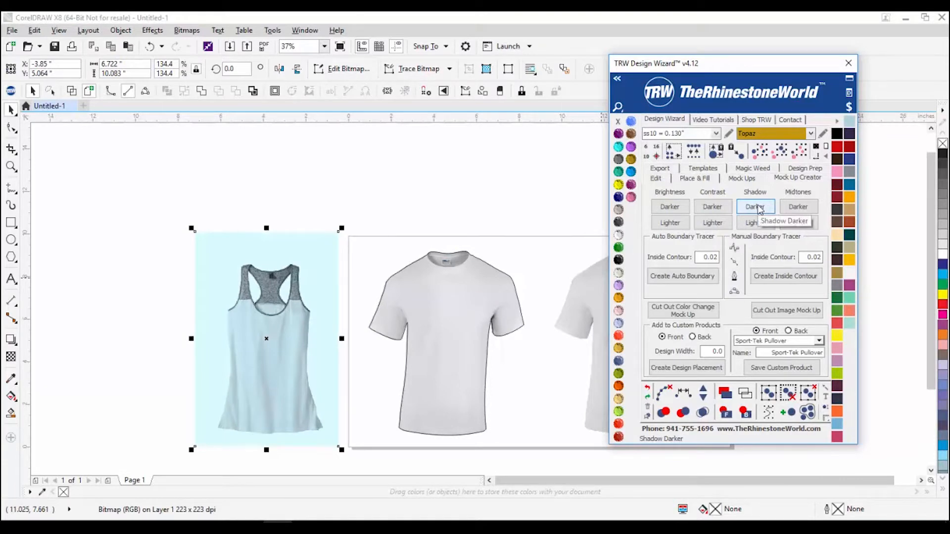
left_click(670, 208)
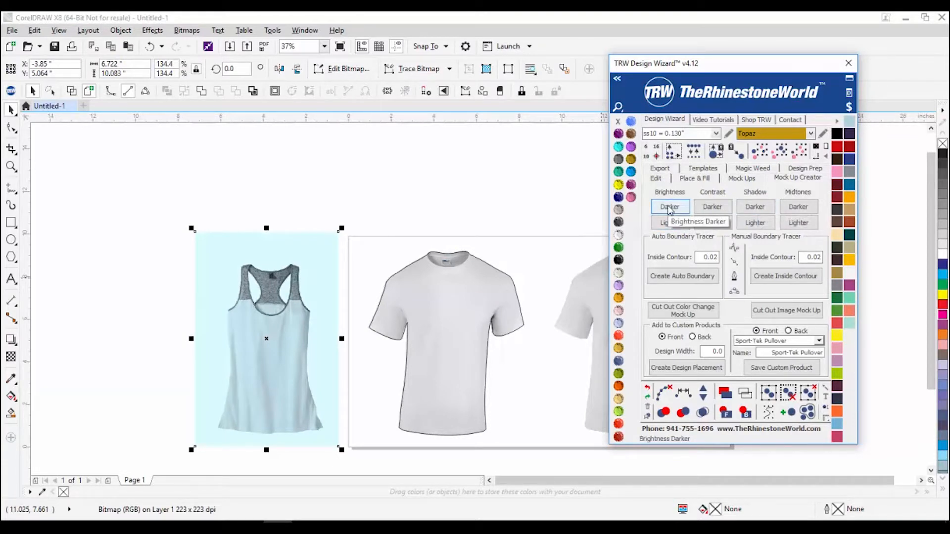
left_click(714, 208)
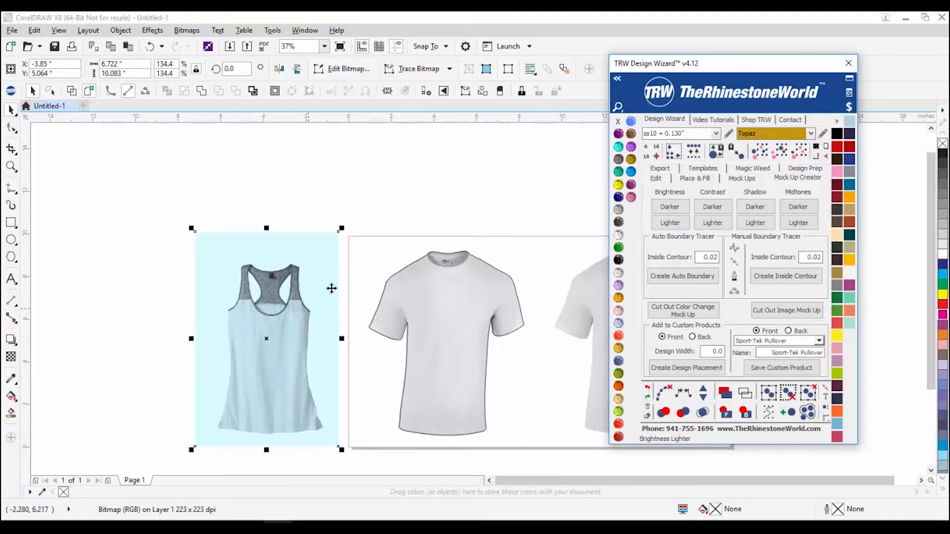
scroll(331, 289, "down", 1)
scroll(292, 322, "up", 1)
left_click(666, 222)
left_click(723, 223)
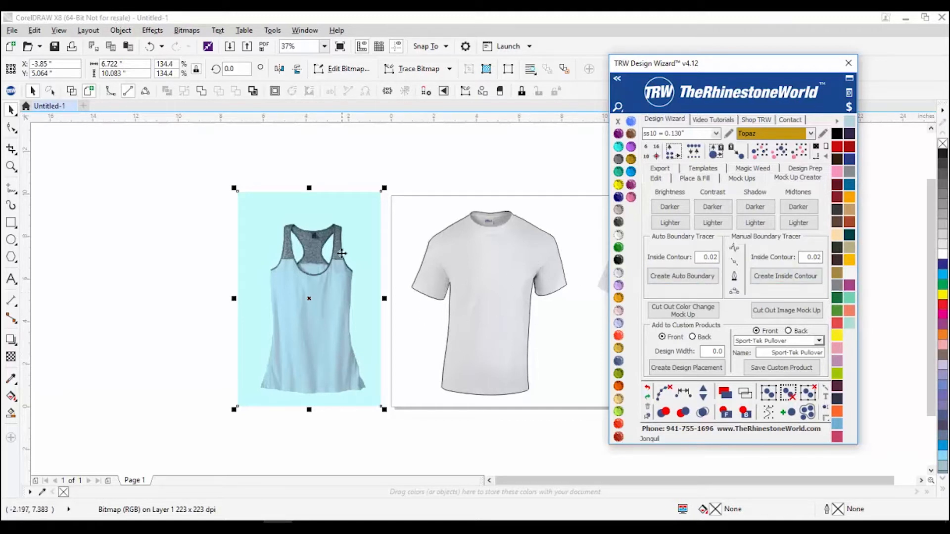
Step: Auto-trace the tank top's outline, test moving it, and undo so it sits on the photo
left_click(669, 282)
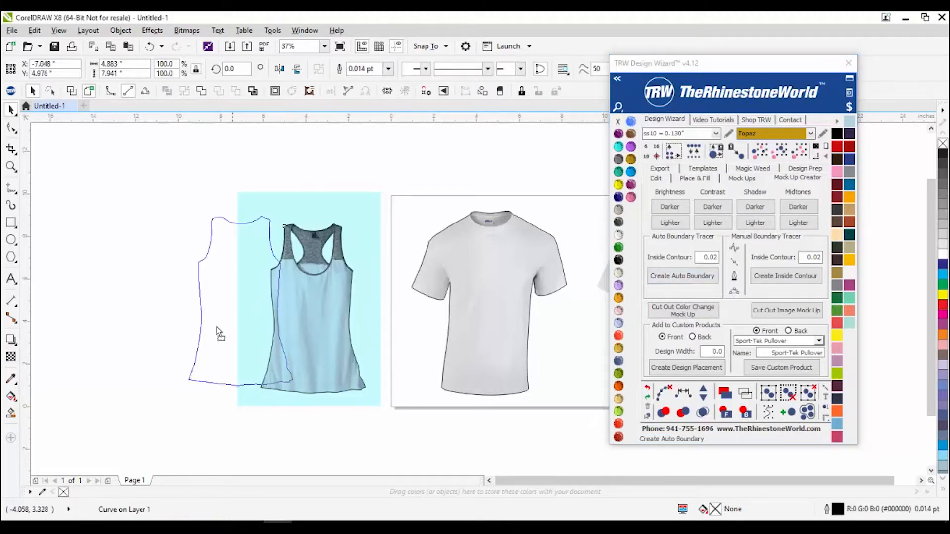
left_click_drag(184, 344, 315, 343)
scroll(450, 380, "up", 5)
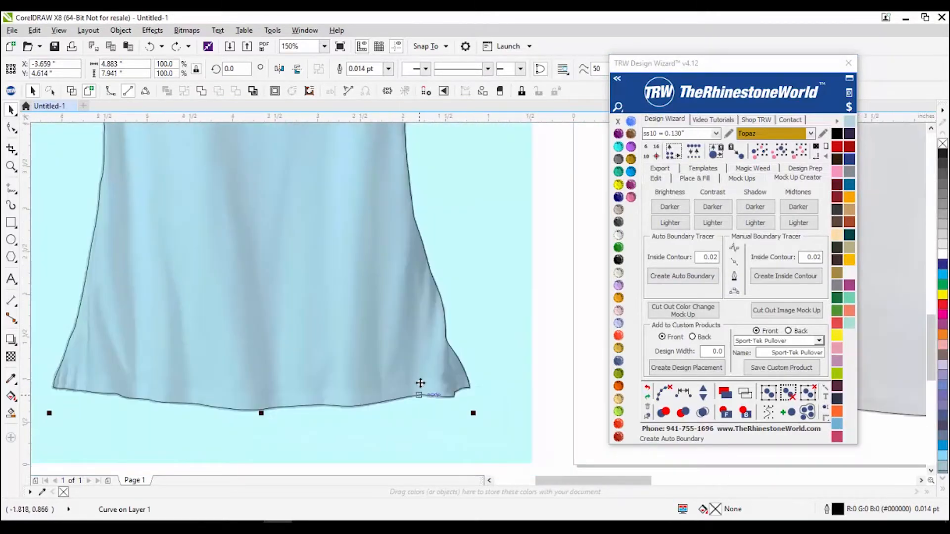
scroll(378, 278, "down", 5)
scroll(365, 237, "up", 5)
scroll(348, 302, "down", 5)
left_click_drag(348, 301, 222, 307)
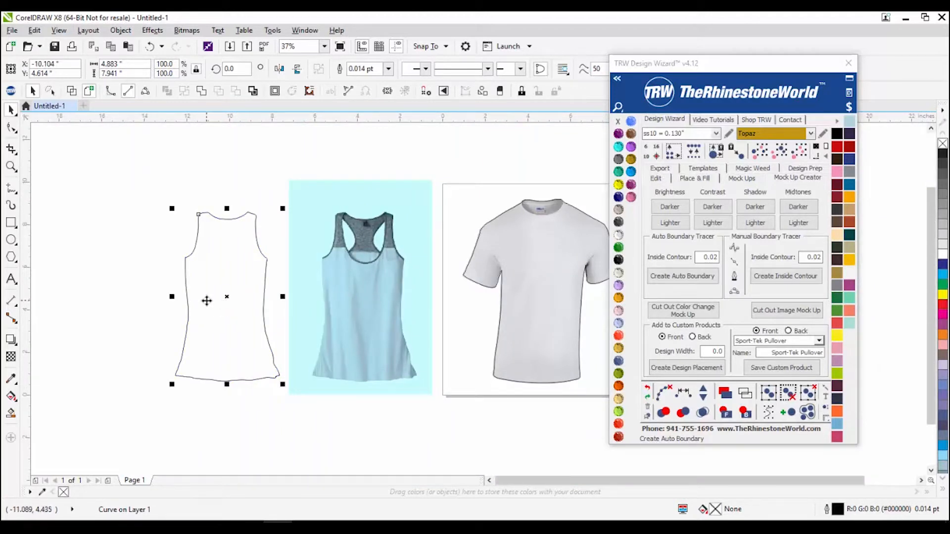
key("ctrl+z")
Step: Marquee-select the tank-top photo together with its traced outline
left_click(218, 254)
scroll(218, 254, "down", 2)
left_click_drag(223, 200, 323, 367)
scroll(365, 281, "up", 2)
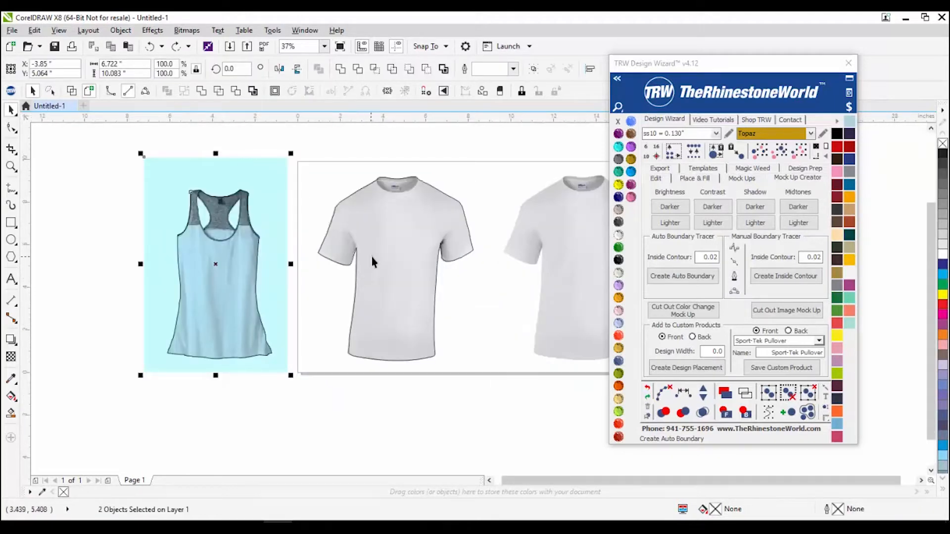
Step: Apply Midtones Darker to the tank top and shift its traced outline left, partly off the photo
left_click(182, 419)
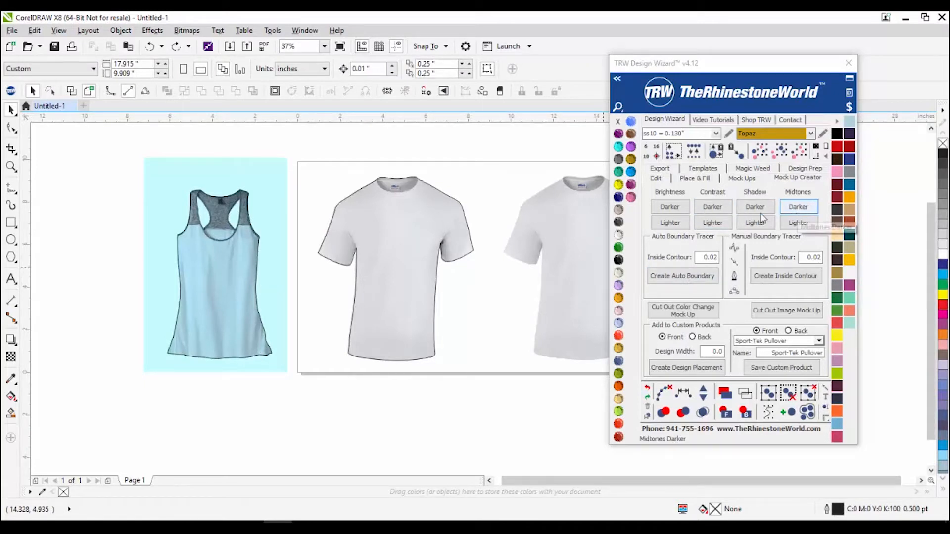
left_click(787, 208)
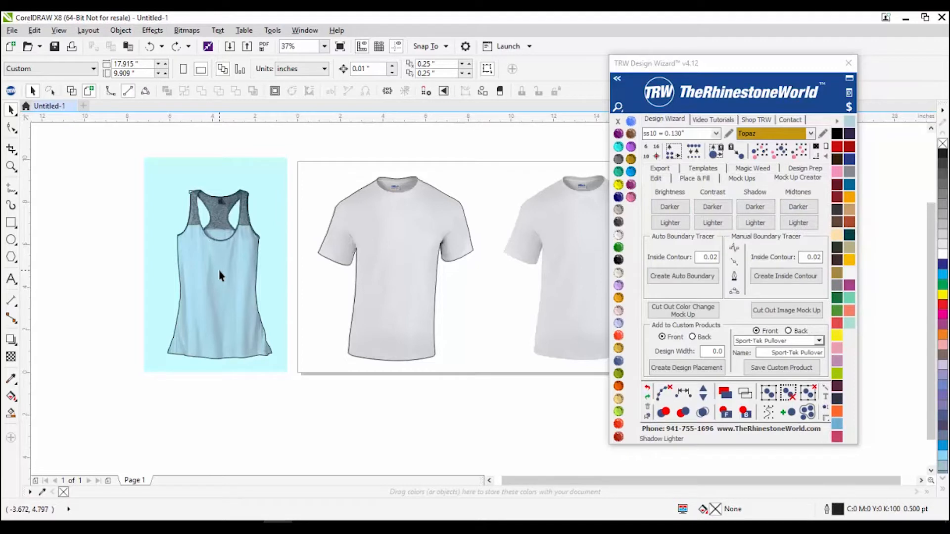
left_click_drag(219, 271, 162, 278)
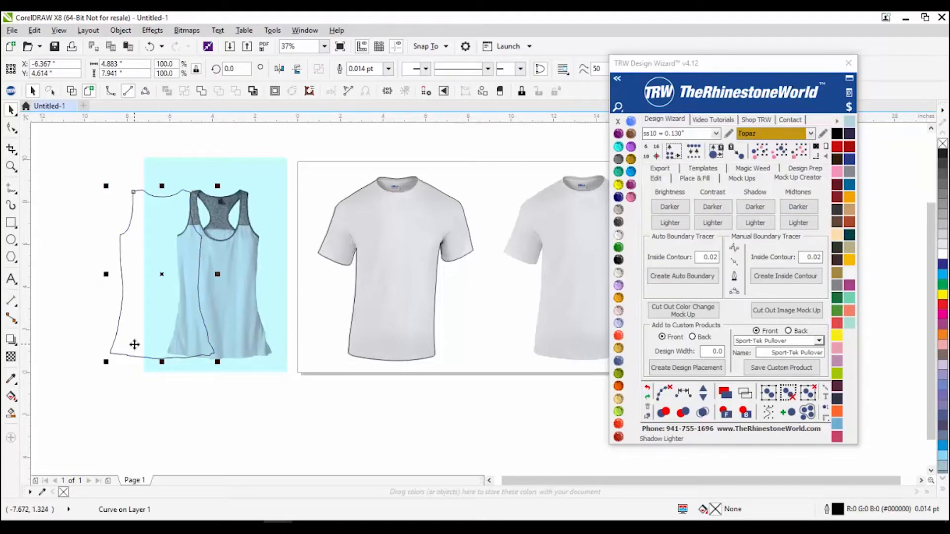
key("ctrl+z")
left_click(241, 436)
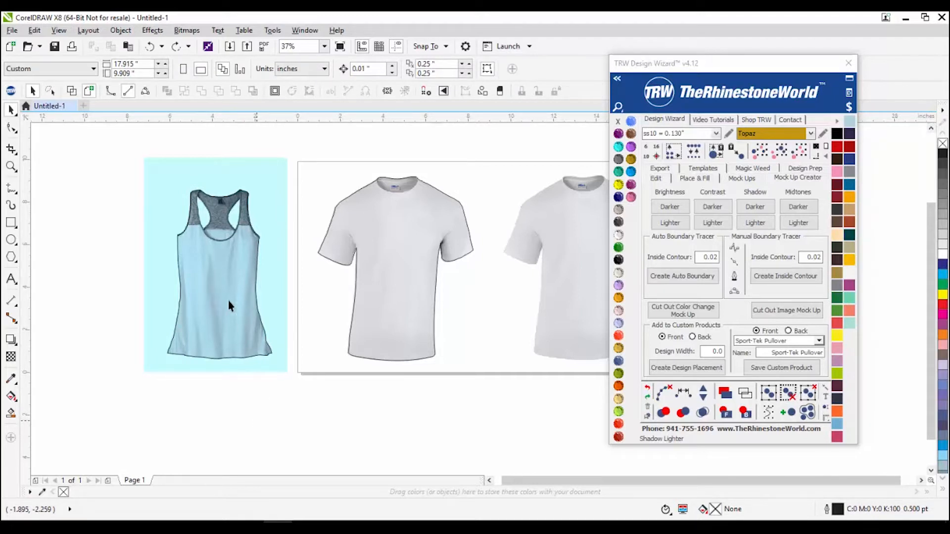
left_click_drag(229, 303, 186, 300)
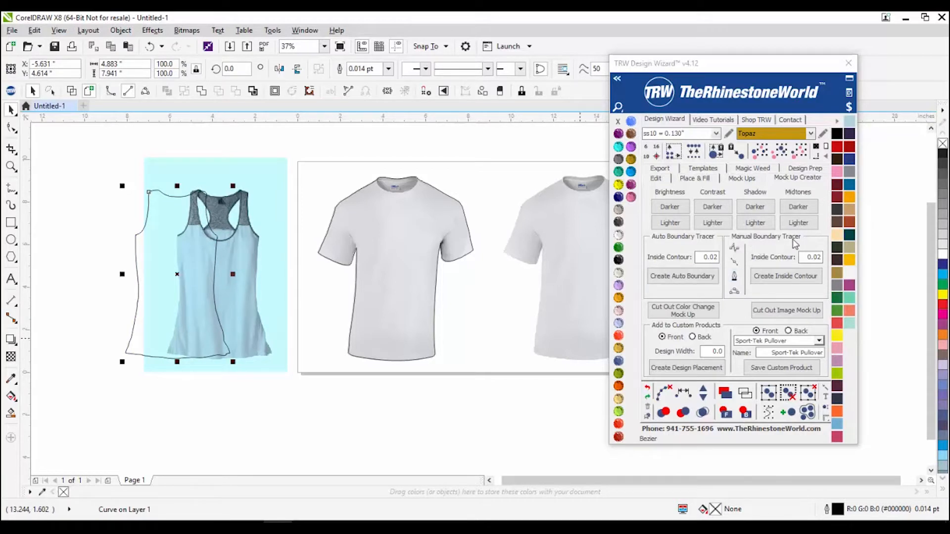
Step: Delete the auto-traced outline and draw a B-spline along the tank top's left strap and side
left_click_drag(178, 274, 103, 275)
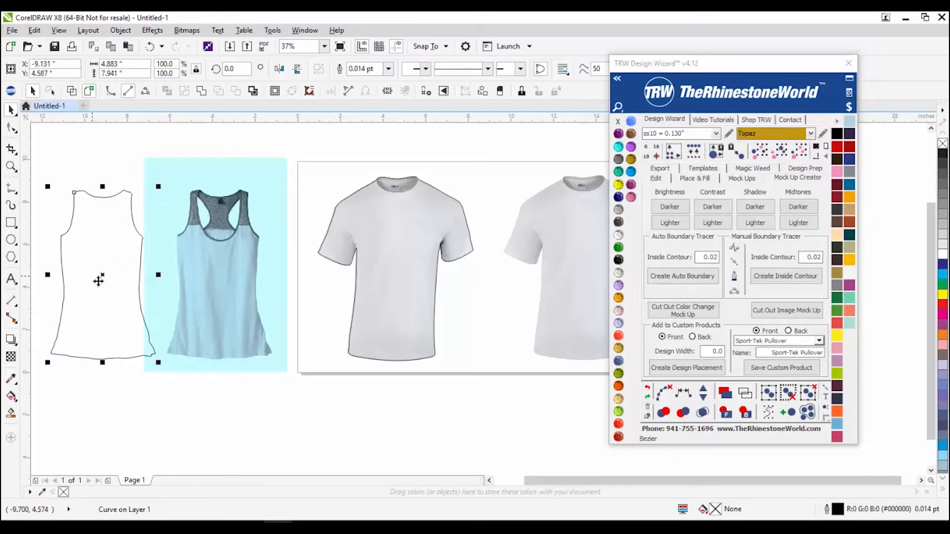
key("Delete")
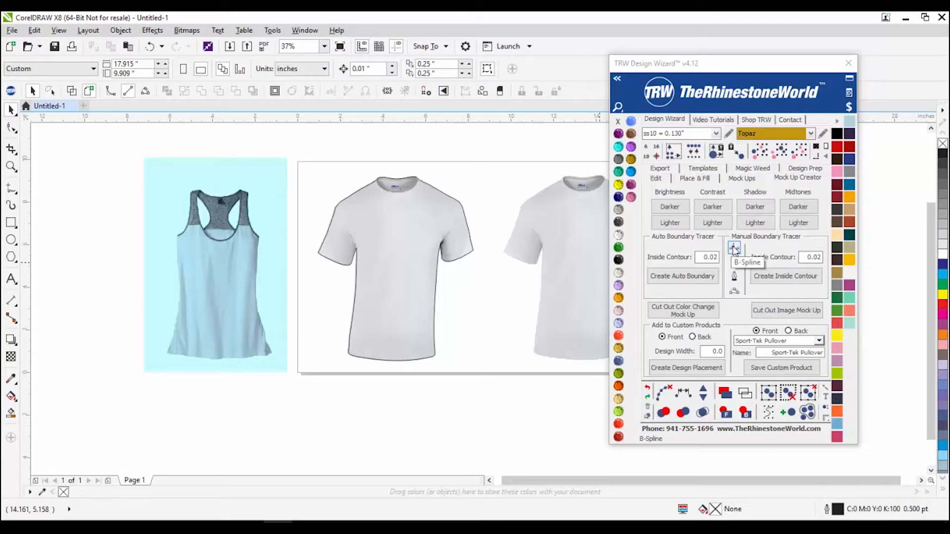
left_click(734, 249)
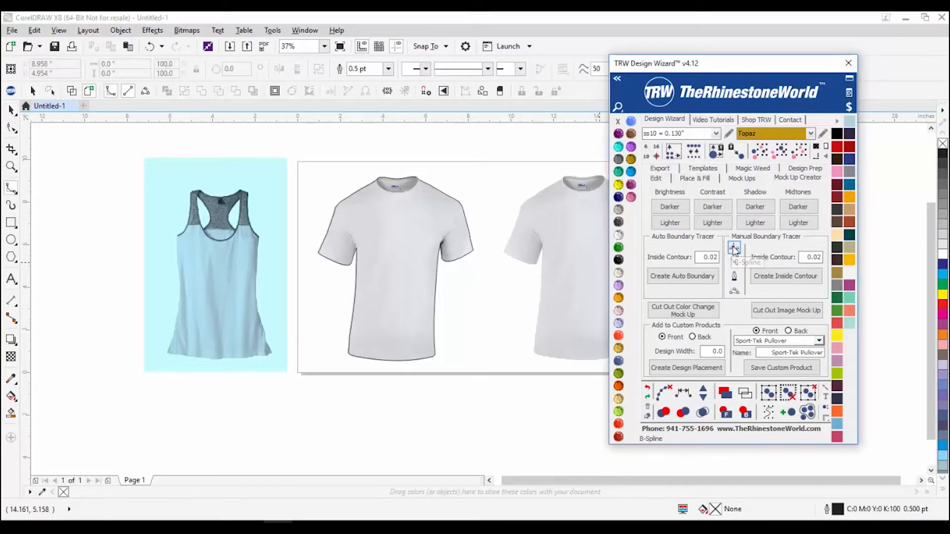
scroll(165, 229, "up", 4)
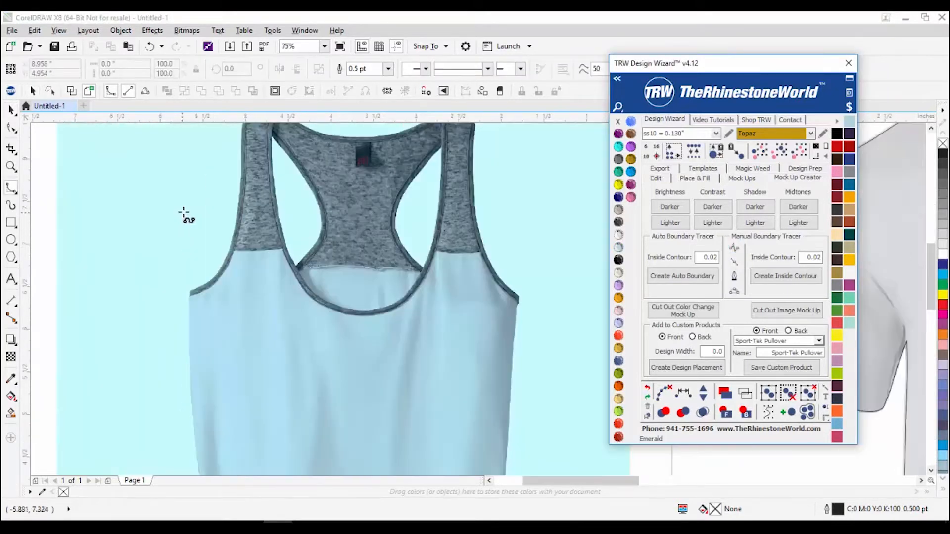
left_click(243, 171)
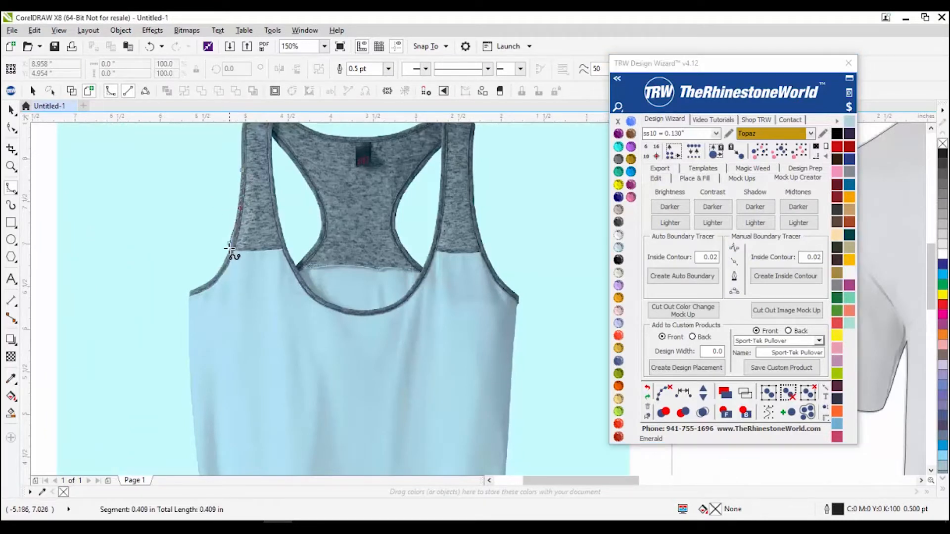
left_click(201, 286)
left_click(187, 372)
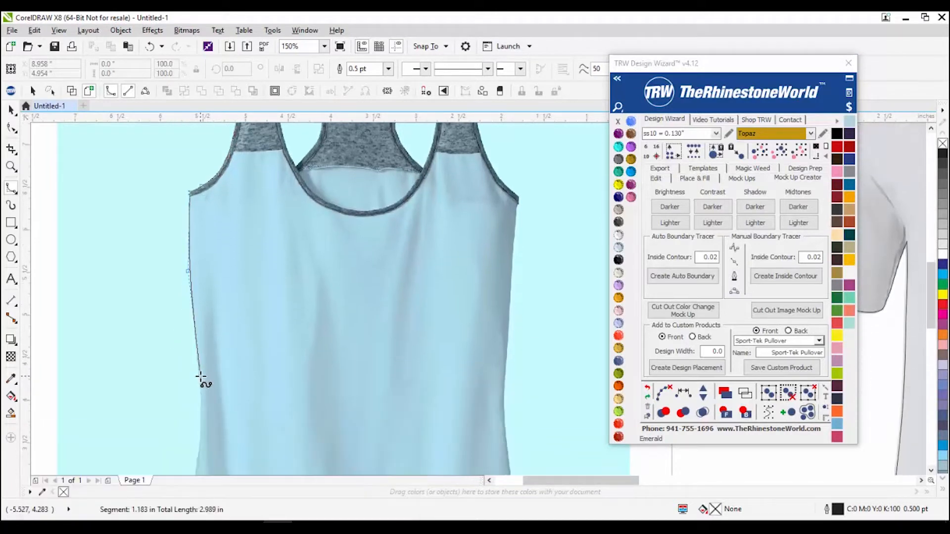
double_click(201, 380)
Step: Cancel the unfinished extra curve and reselect the tank-top photo
scroll(203, 381, "down", 3)
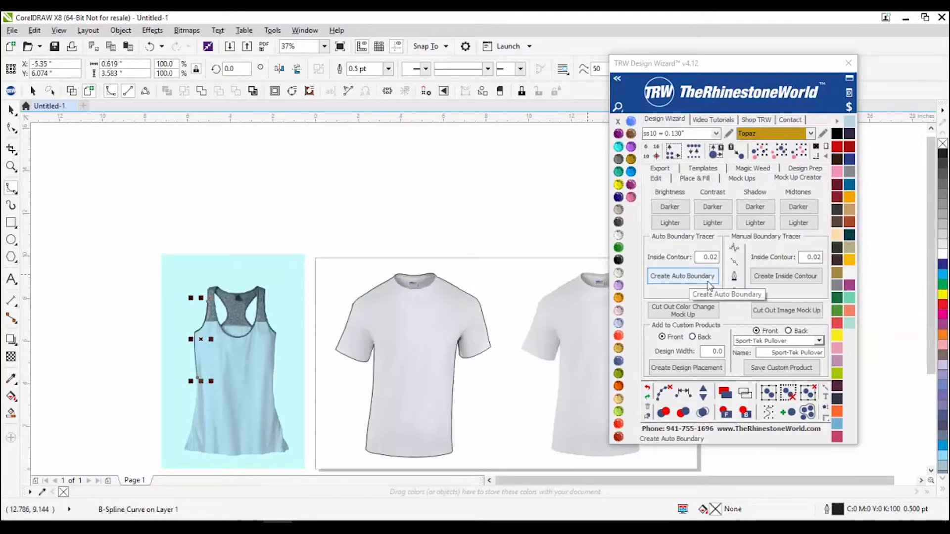
left_click(196, 380)
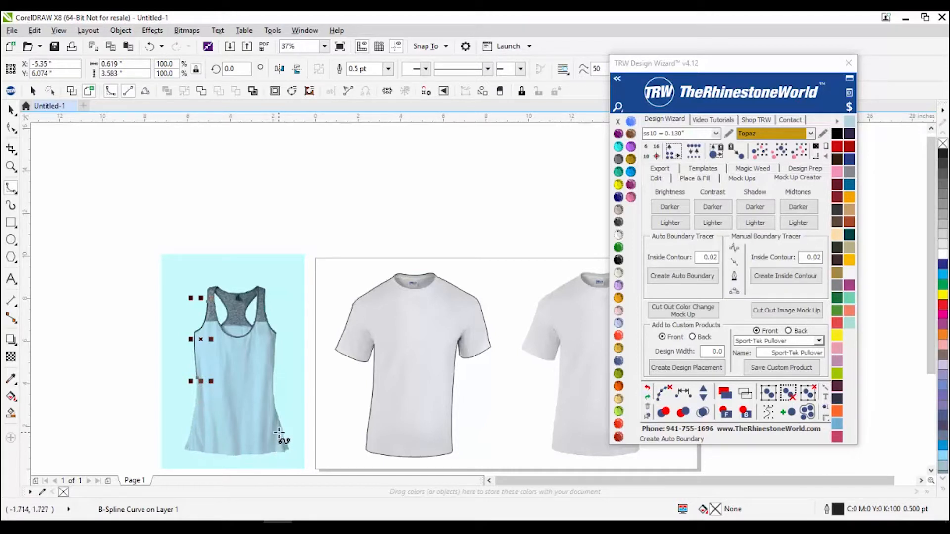
scroll(210, 338, "up", 2)
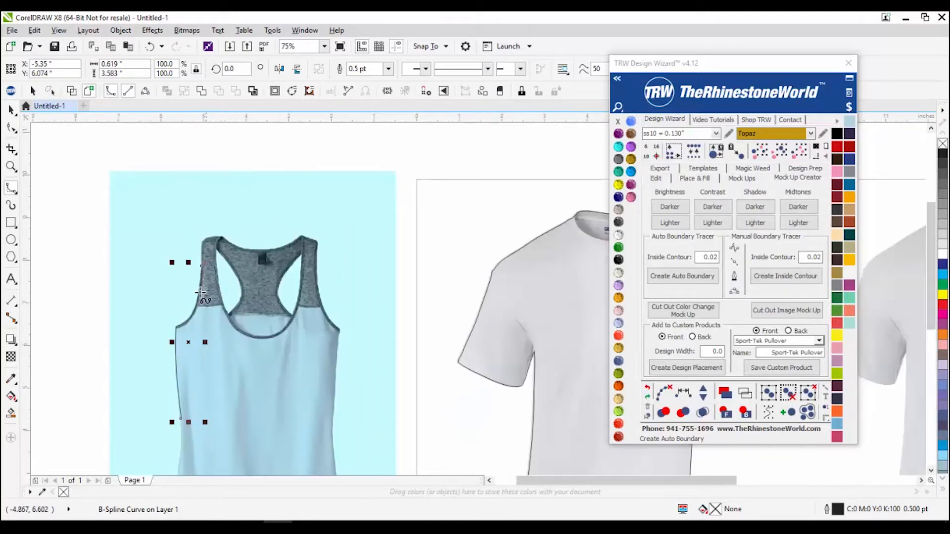
scroll(216, 407, "down", 2)
key("Escape")
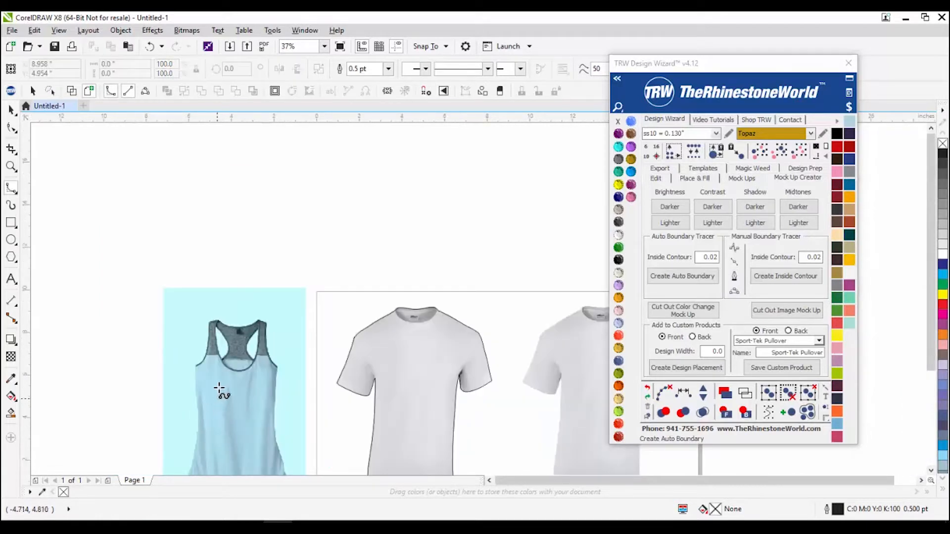
scroll(237, 361, "down", 2)
key("space")
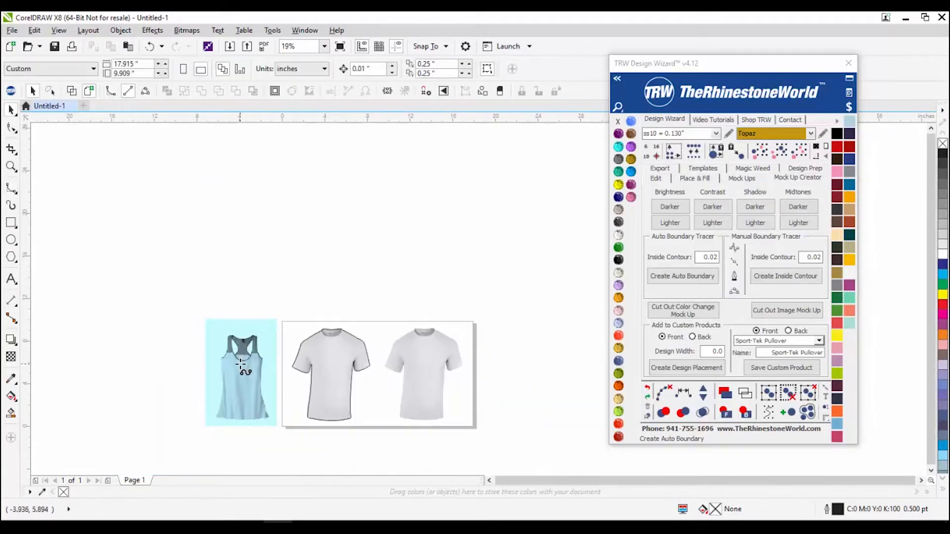
scroll(304, 371, "up", 2)
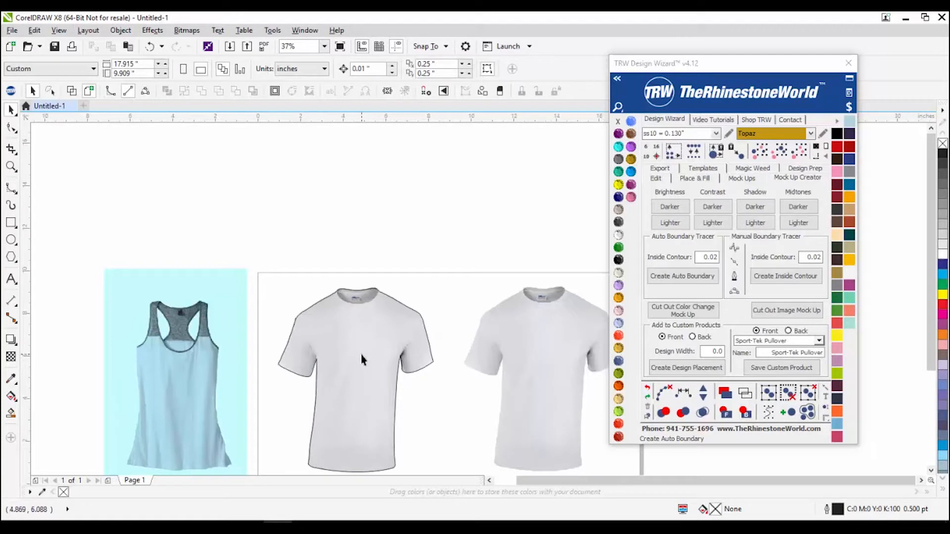
left_click(201, 352)
Step: Delete the tank-top photo
scroll(200, 352, "down", 2)
scroll(183, 354, "up", 2)
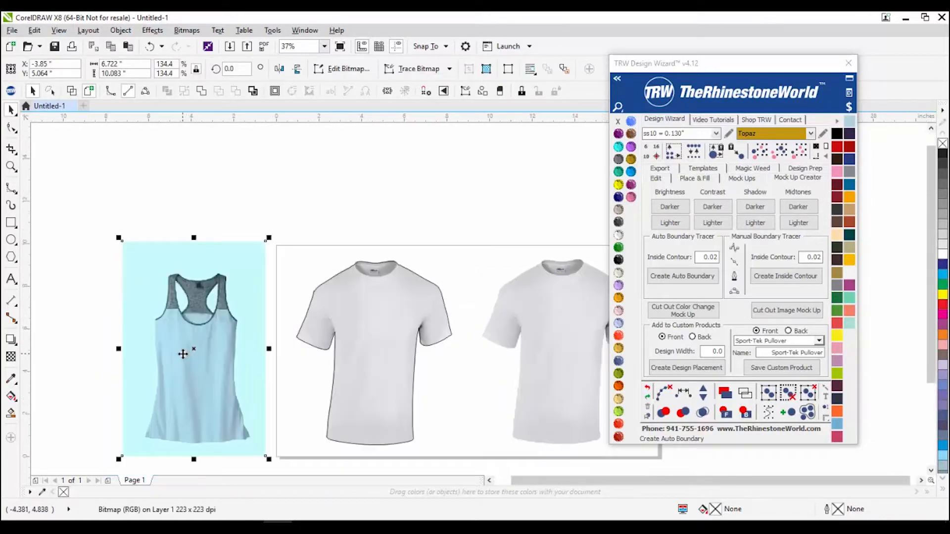
key("Delete")
Step: Apply Brightness Darker to the right T-shirt photo, giving it a light blue tint
scroll(196, 320, "down", 2)
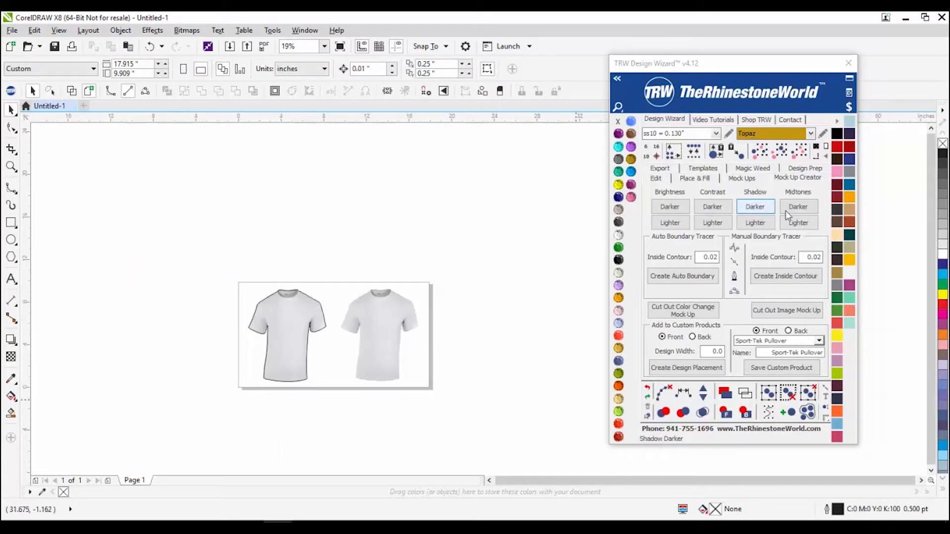
scroll(369, 353, "up", 2)
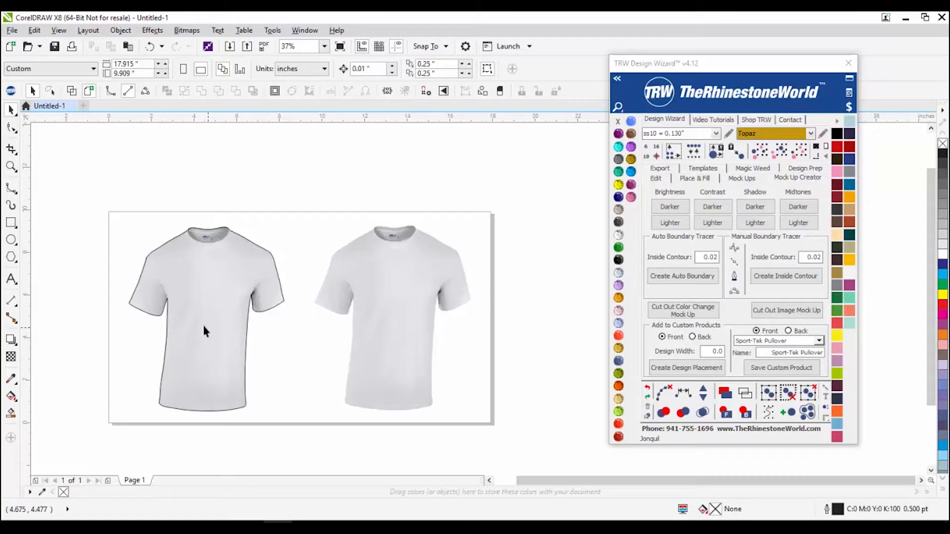
left_click(373, 335)
left_click(677, 212)
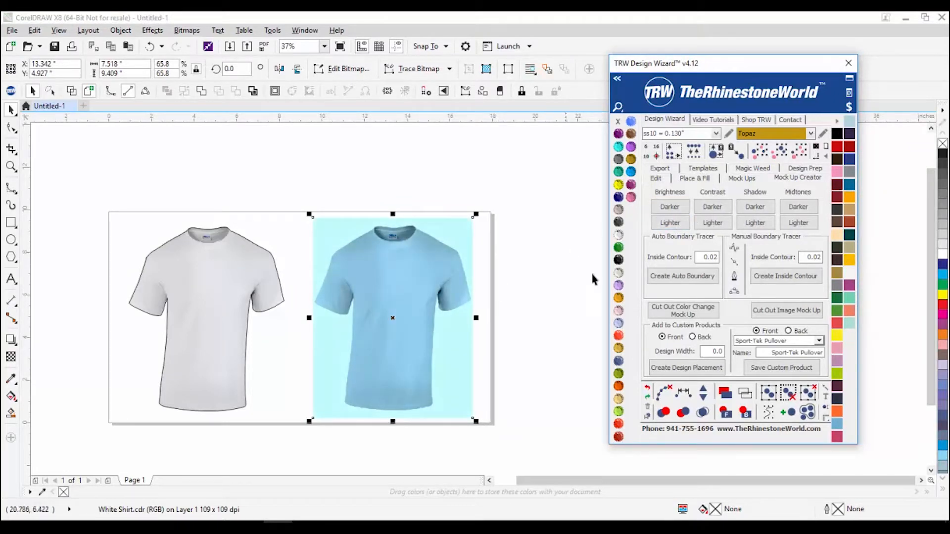
Step: Marquee-select the blue T-shirt and create an Auto Boundary outline around it
left_click_drag(518, 191, 290, 448)
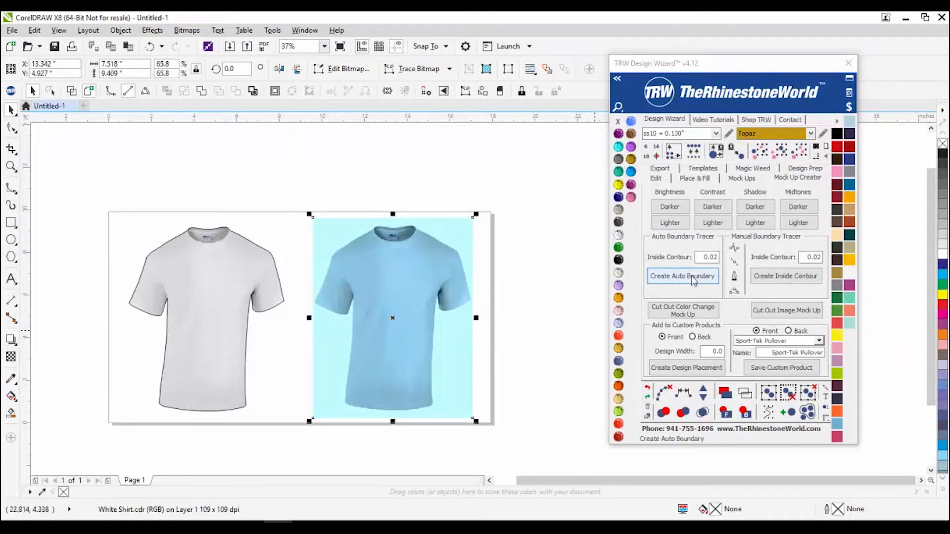
left_click(692, 280)
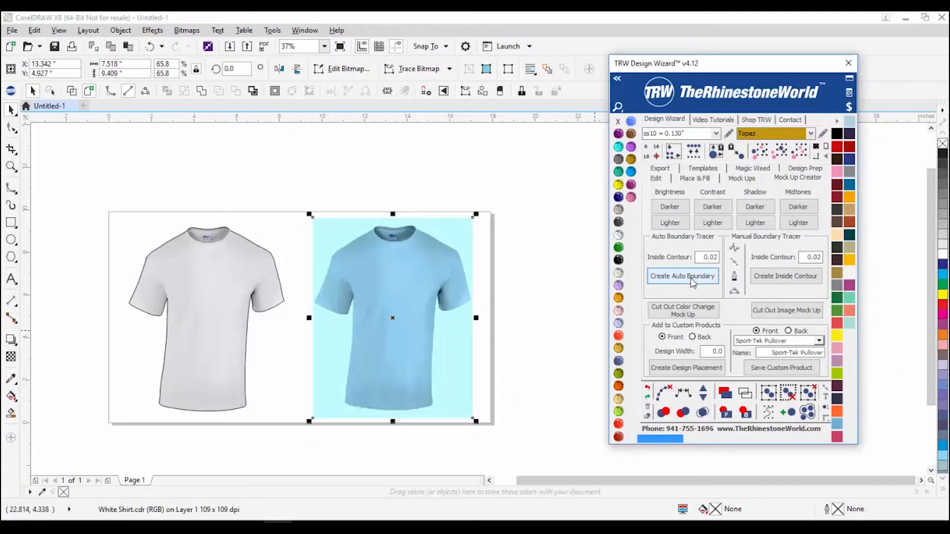
left_click(502, 429)
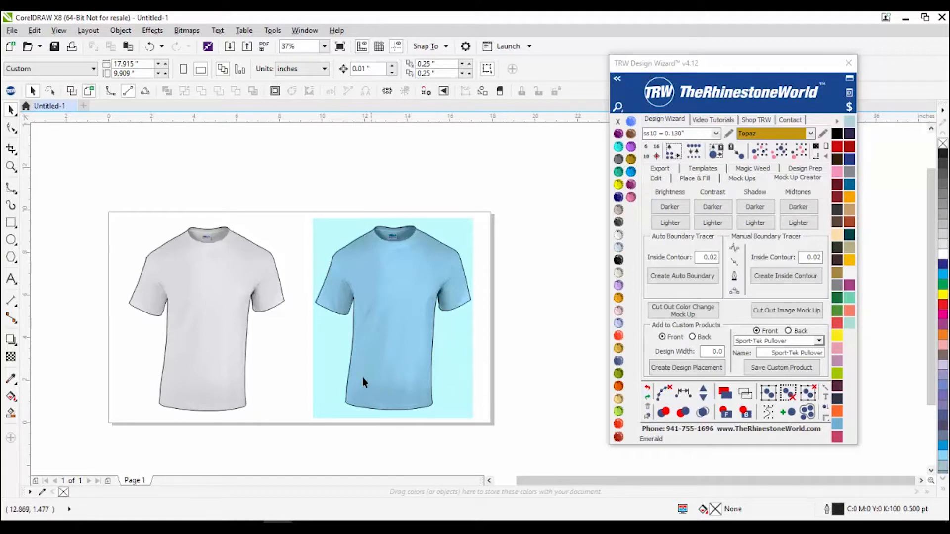
Step: Zoom in to check how the blue shirt's outline fits, then select the white T-shirt
scroll(251, 303, "up", 4)
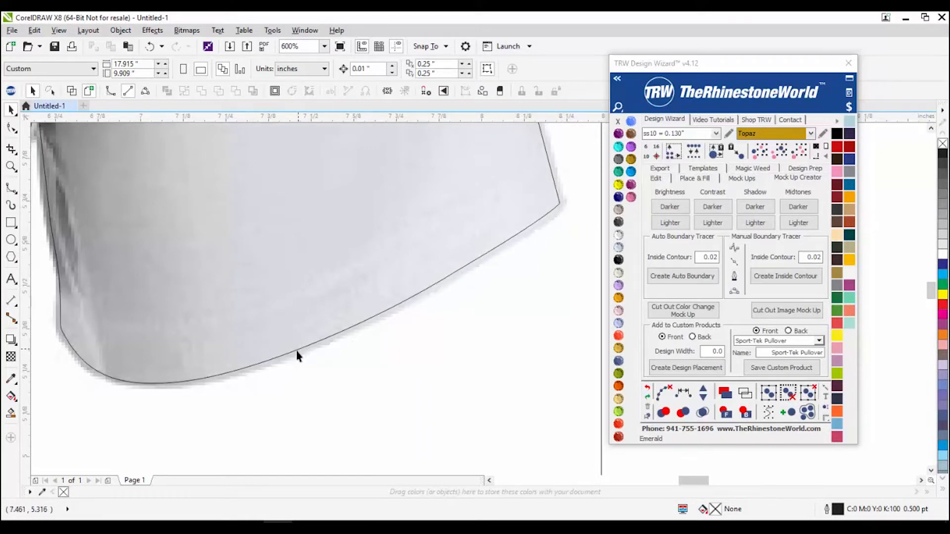
scroll(297, 352, "down", 3)
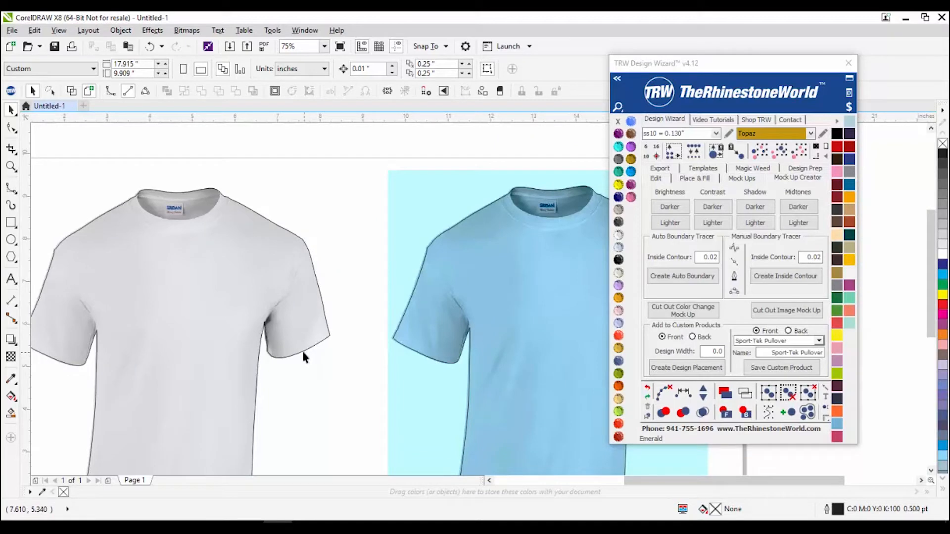
scroll(299, 316, "down", 2)
scroll(212, 275, "up", 2)
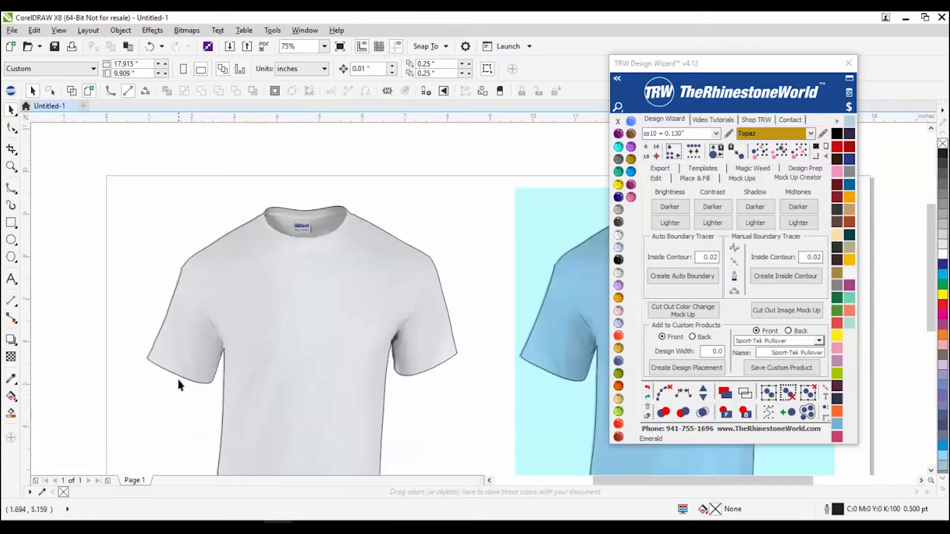
scroll(179, 381, "up", 3)
scroll(356, 250, "up", 3)
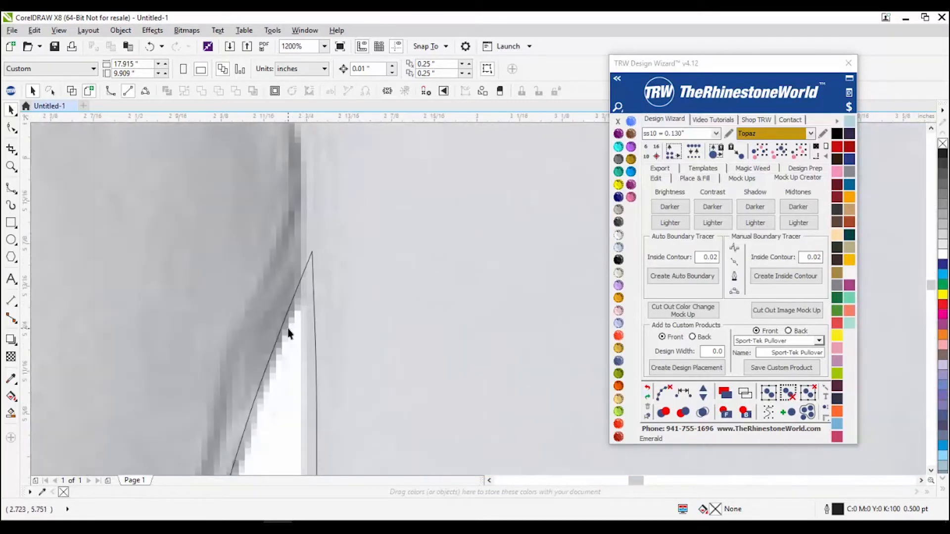
scroll(289, 333, "down", 4)
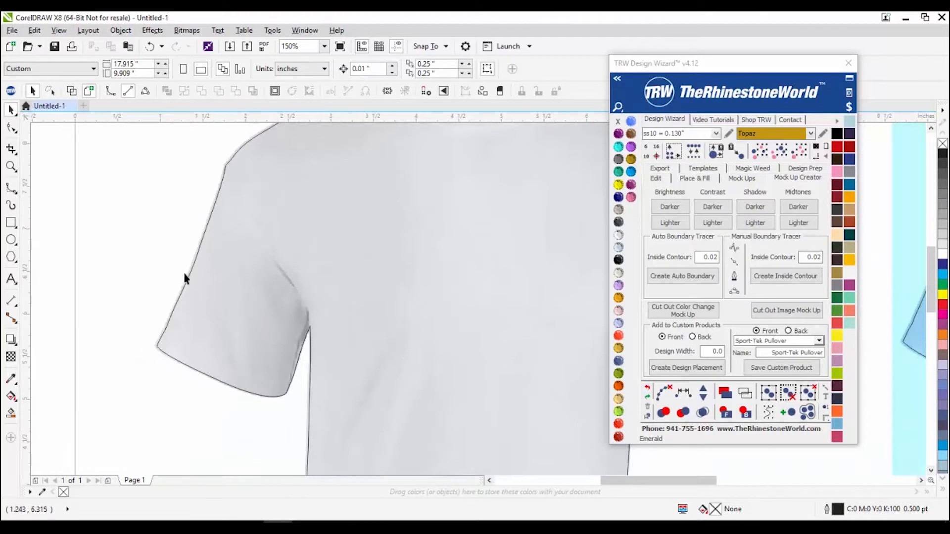
scroll(183, 281, "down", 1)
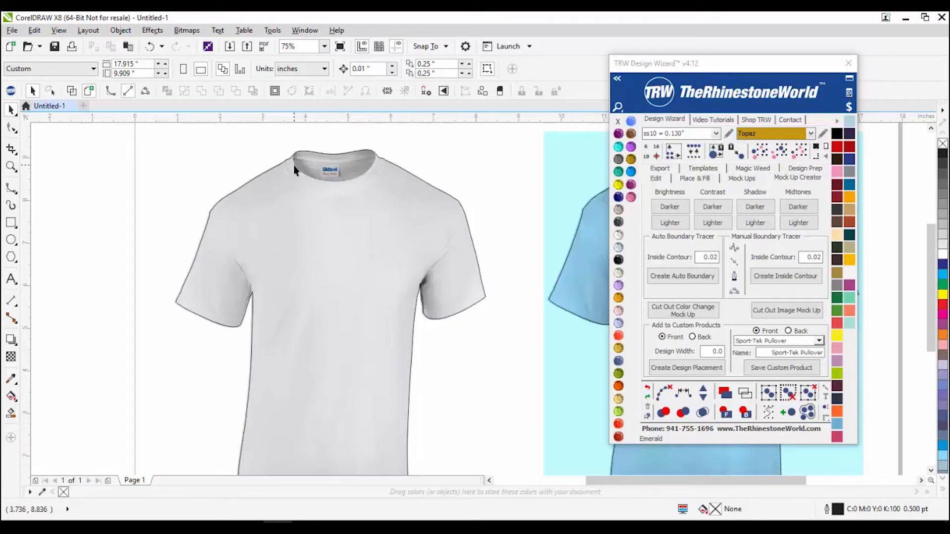
scroll(242, 317, "up", 3)
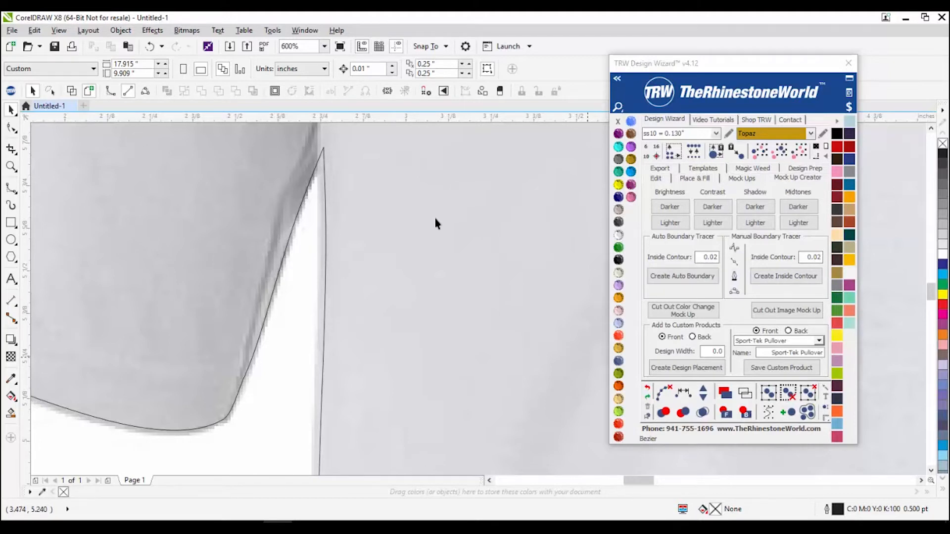
scroll(435, 224, "down", 4)
left_click(303, 202)
left_click(302, 202)
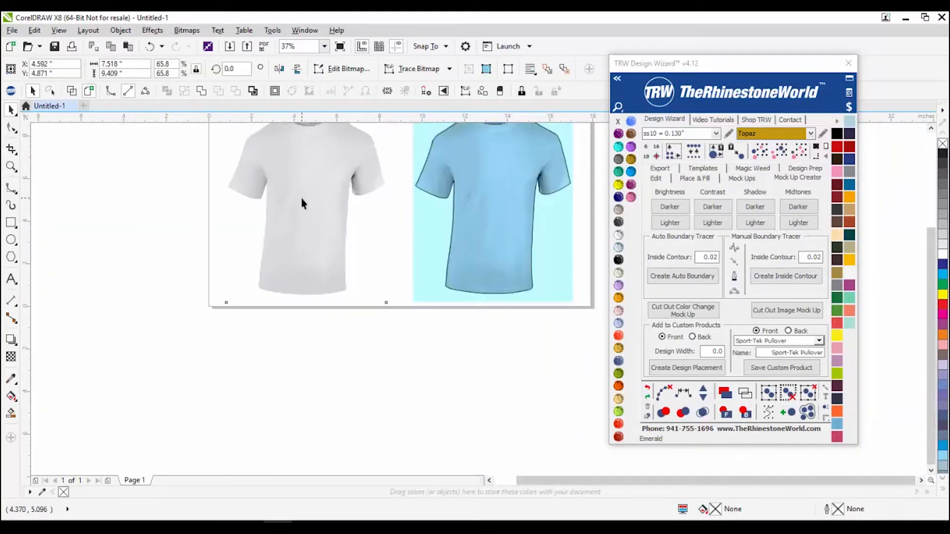
Step: Try an Inside Contour amount of 0.08 in the TRW Design Wizard
left_click_drag(716, 257, 713, 256)
type("8")
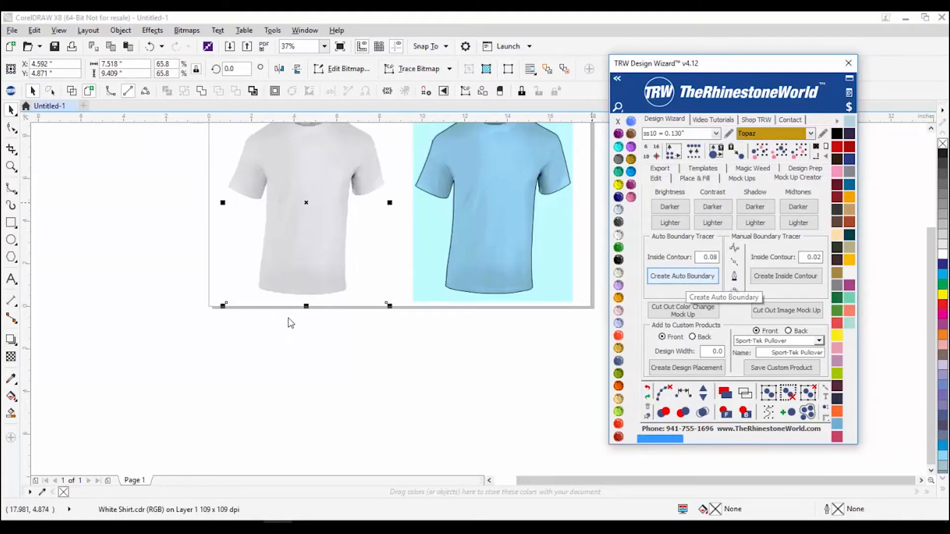
scroll(287, 315, "up", 7)
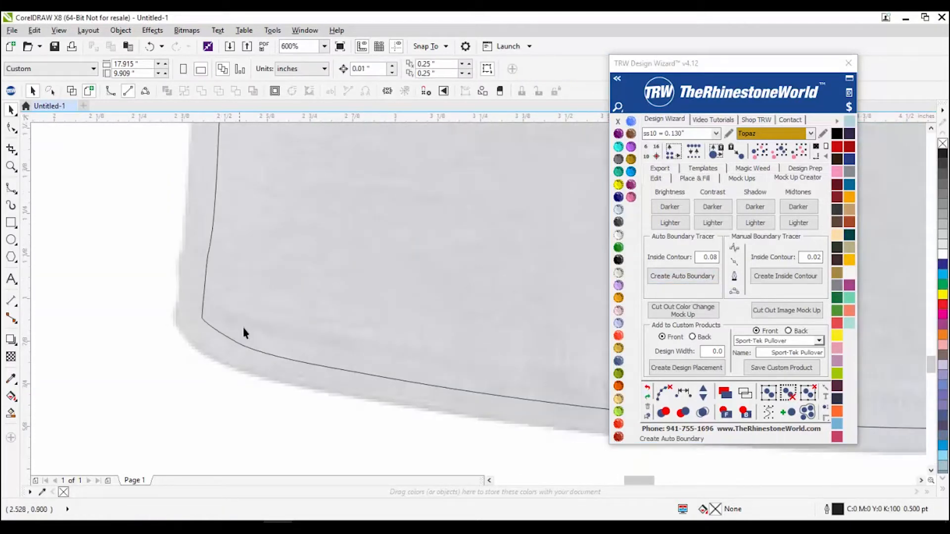
scroll(270, 370, "down", 7)
scroll(248, 232, "up", 2)
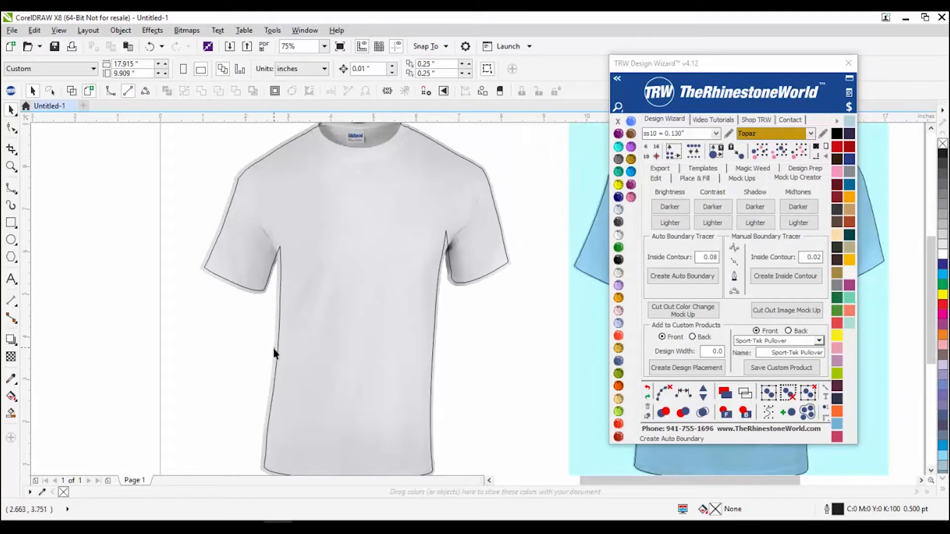
Step: Trace an Auto Boundary around the white T-shirt at Inside Contour 0.02, then zoom to check it
left_click(349, 353)
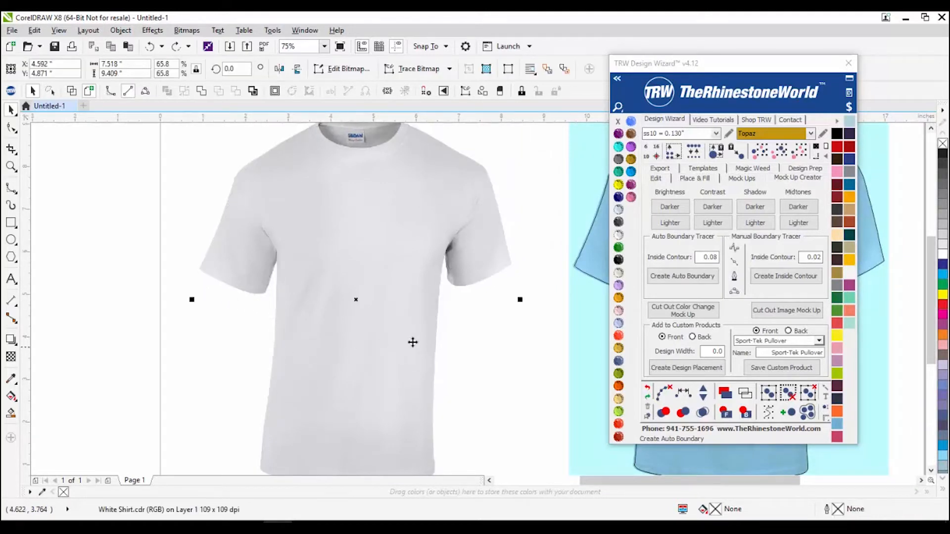
left_click(714, 260)
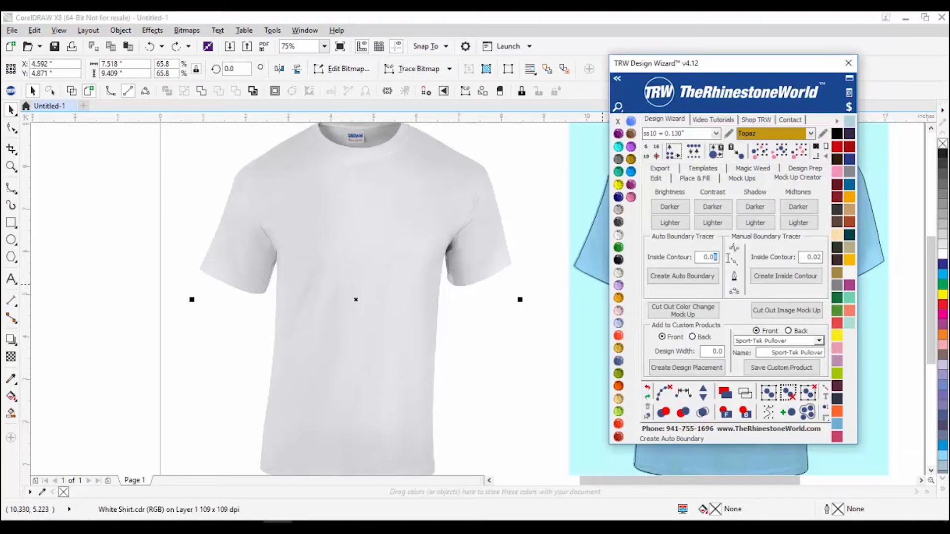
left_click(682, 281)
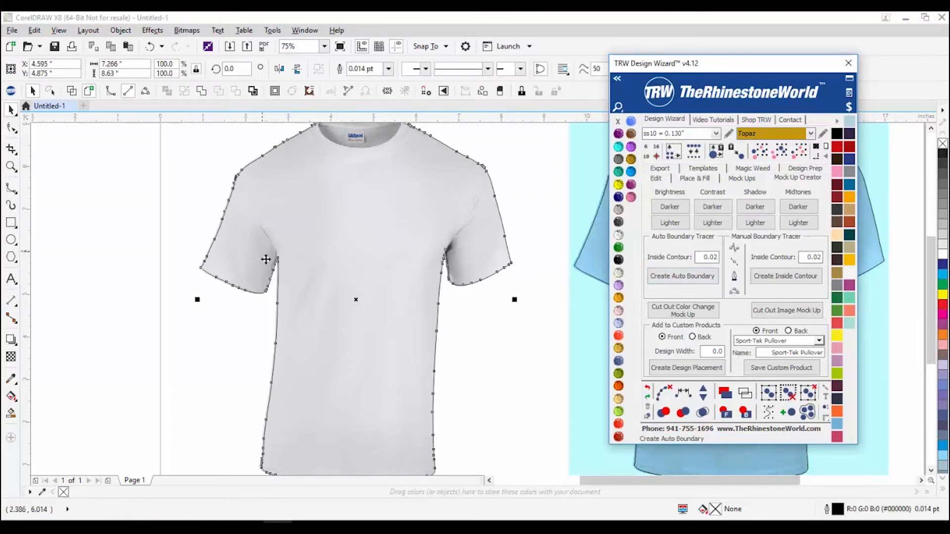
scroll(263, 251, "up", 3)
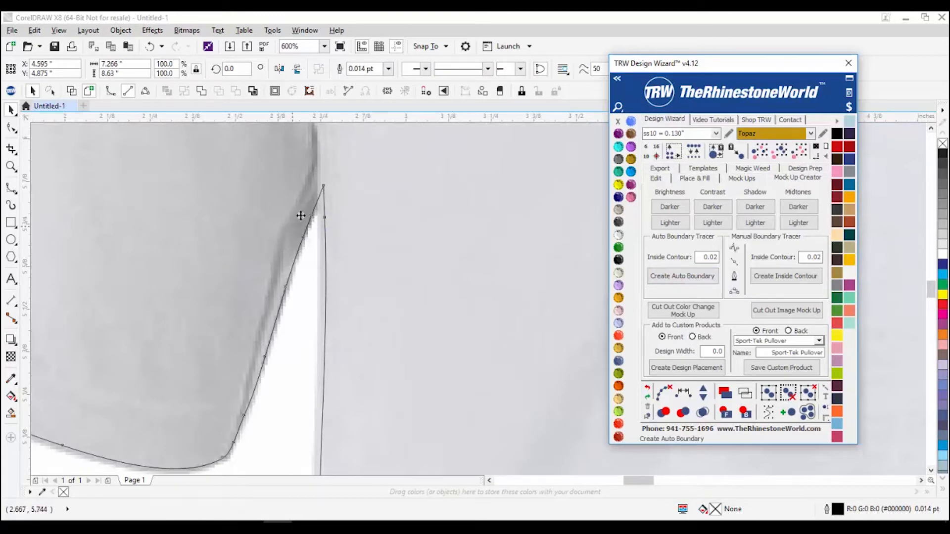
scroll(295, 221, "down", 3)
scroll(392, 242, "up", 2)
scroll(392, 242, "down", 2)
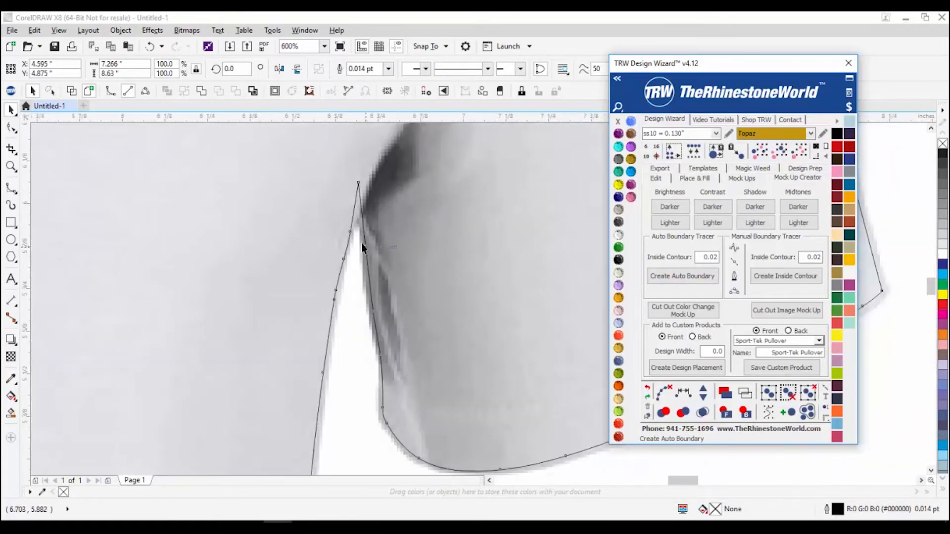
scroll(313, 241, "down", 3)
scroll(313, 241, "up", 2)
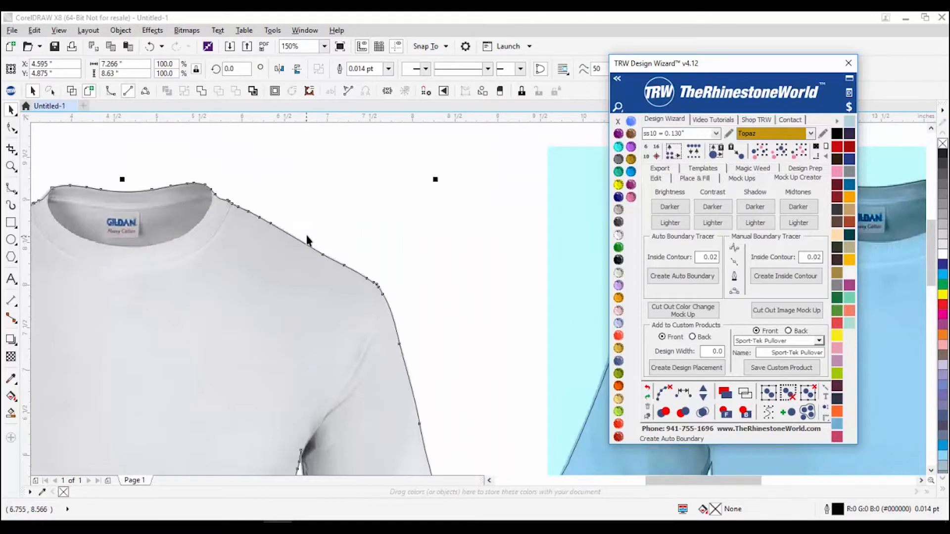
scroll(313, 241, "down", 3)
left_click(422, 402)
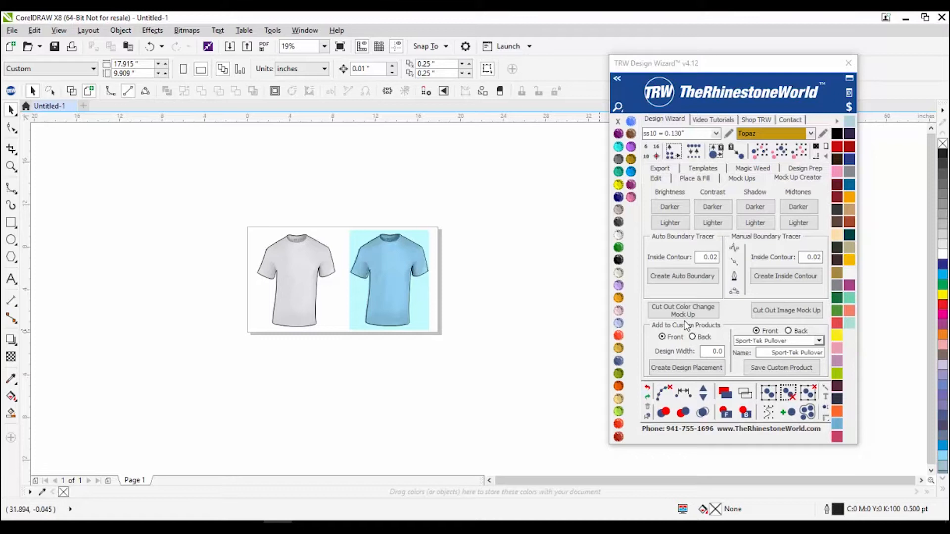
Step: Pull the boundary outline off the white shirt to confirm it is separate, then undo
scroll(474, 263, "up", 2)
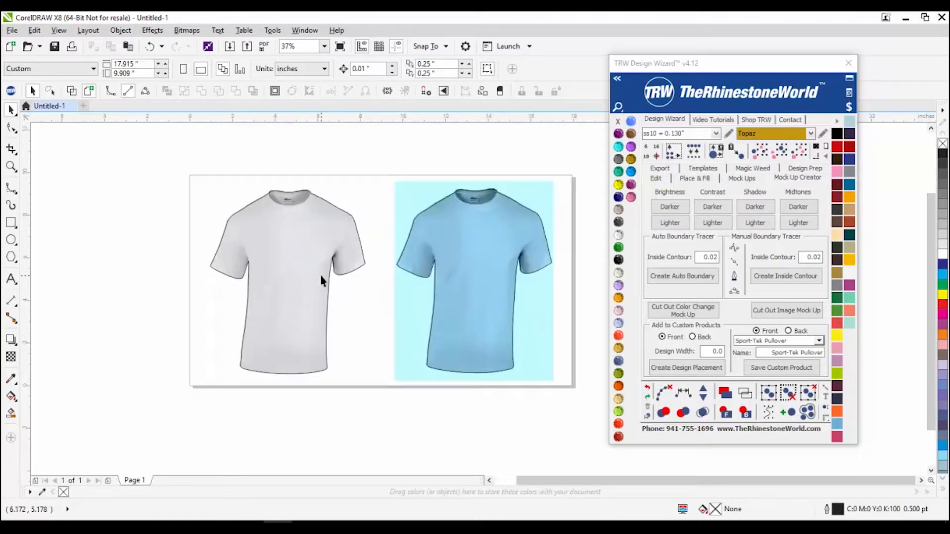
scroll(232, 198, "up", 2)
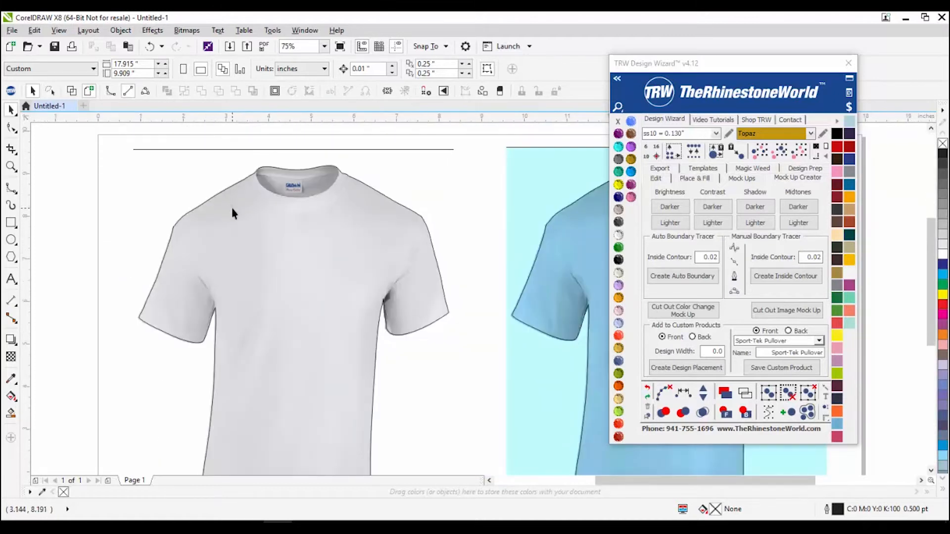
scroll(231, 207, "down", 2)
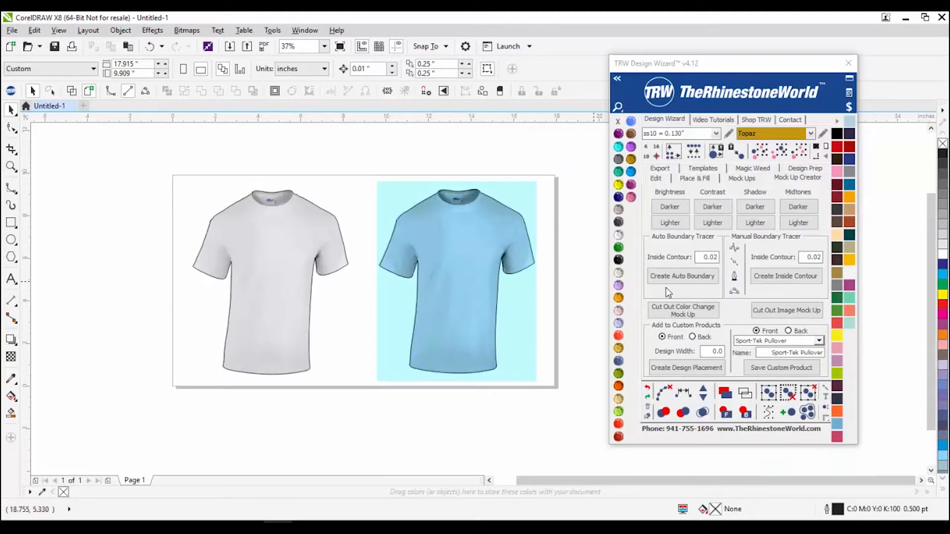
left_click(682, 276)
left_click_drag(324, 334, 372, 436)
left_click(180, 182)
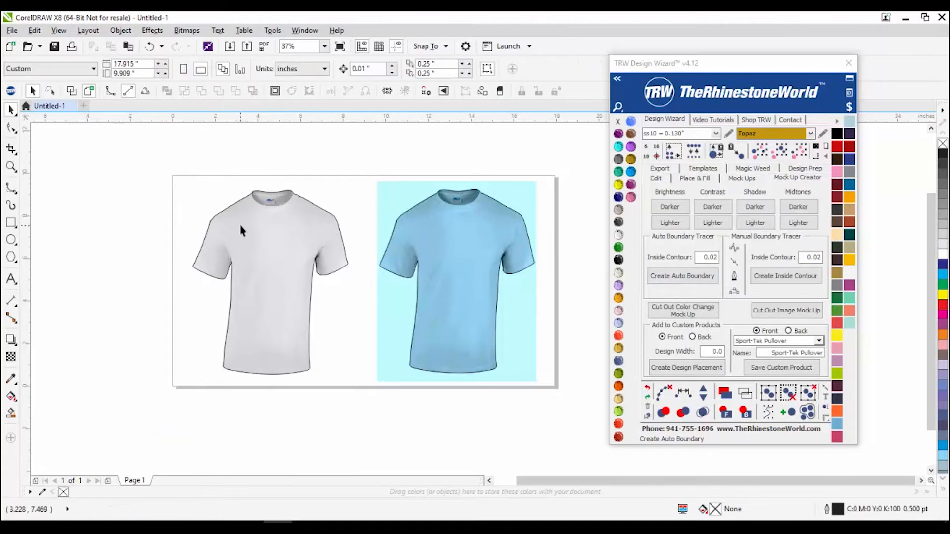
left_click_drag(290, 256, 216, 236)
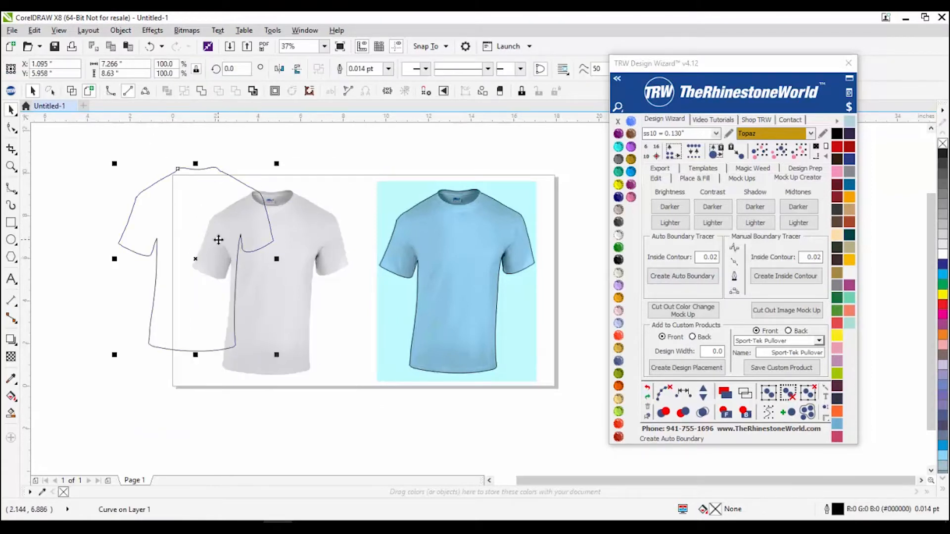
key("ctrl+z")
Step: Move the shirt photo off its outline, undo, and marquee-select both together
left_click_drag(168, 178, 373, 409)
left_click(351, 432)
left_click_drag(334, 188, 312, 163)
key("ctrl+z")
left_click_drag(140, 141, 372, 422)
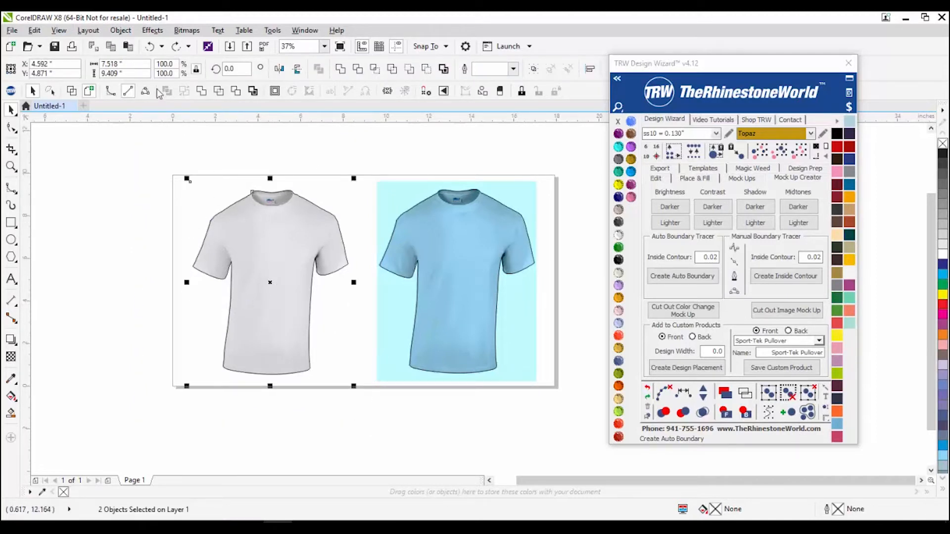
Step: Generate a colour-change MockUp Product page from the white shirt and centre the shirt on it
left_click_drag(142, 141, 372, 453)
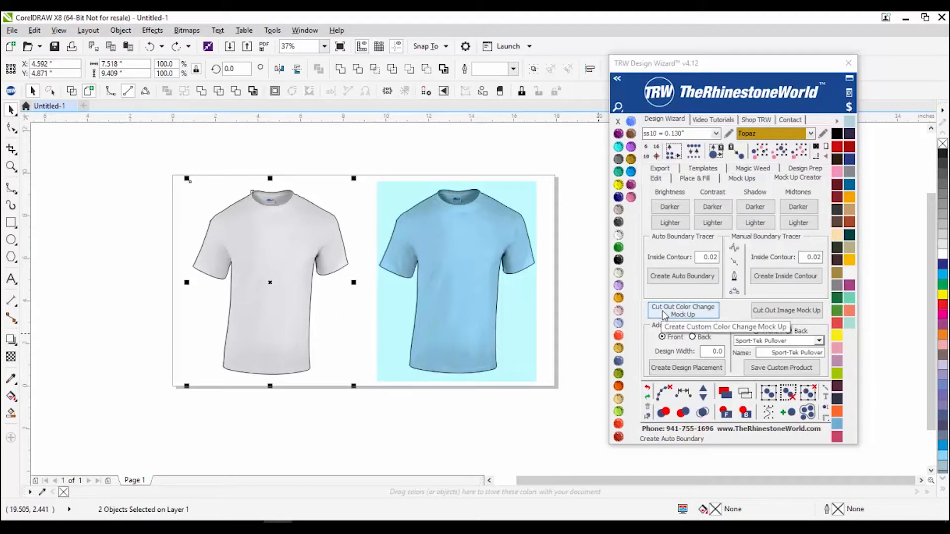
left_click(663, 312)
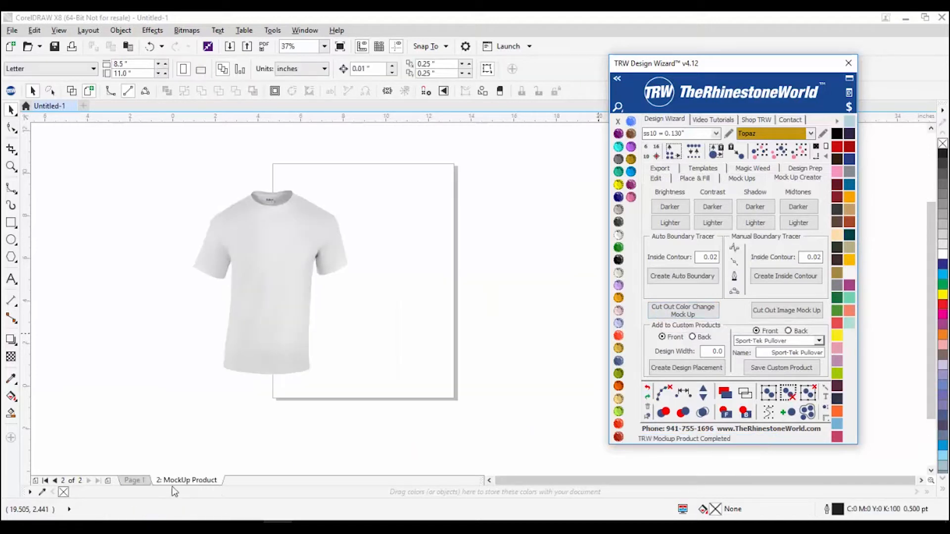
left_click_drag(225, 344, 331, 311)
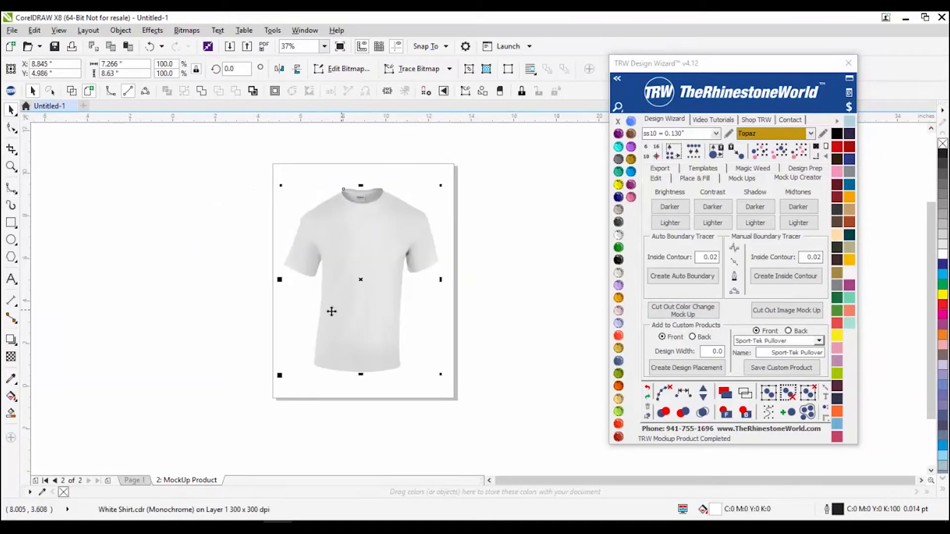
left_click(134, 480)
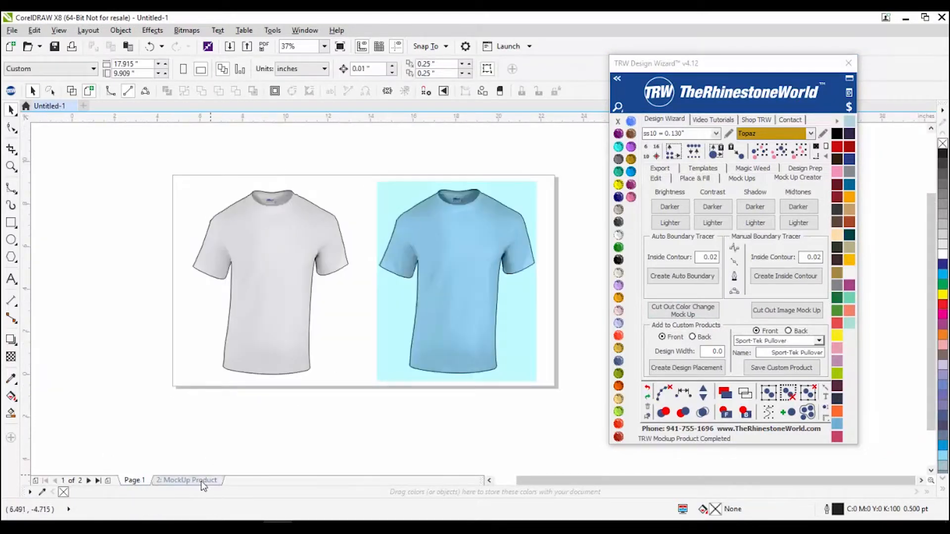
left_click(207, 480)
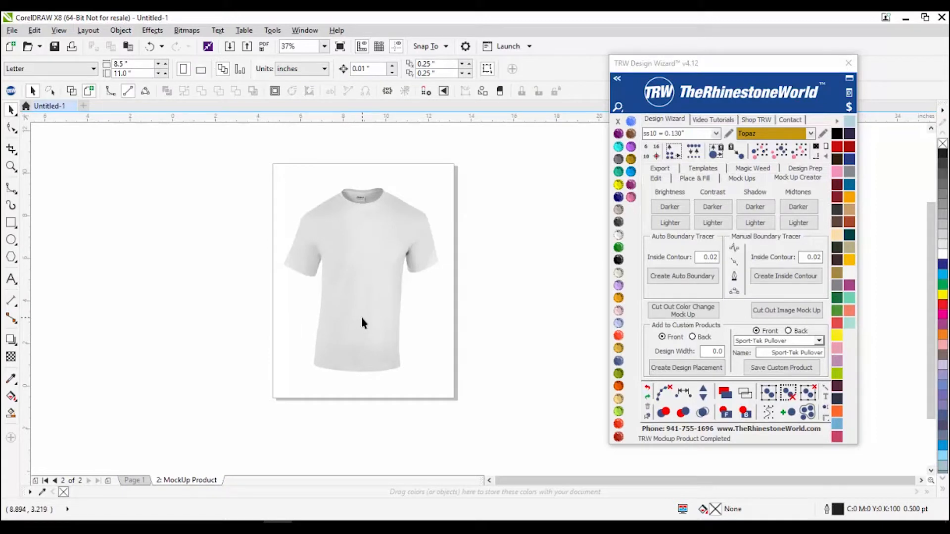
Step: Try several TRW swatches on the mock-up shirt and settle on Light Orange
left_click(363, 318)
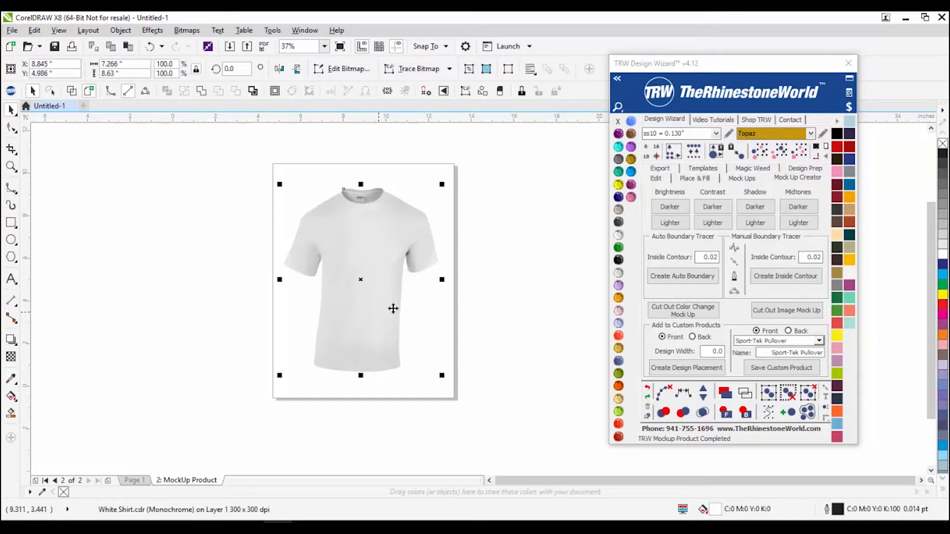
left_click(631, 185)
left_click(630, 171)
left_click(619, 159)
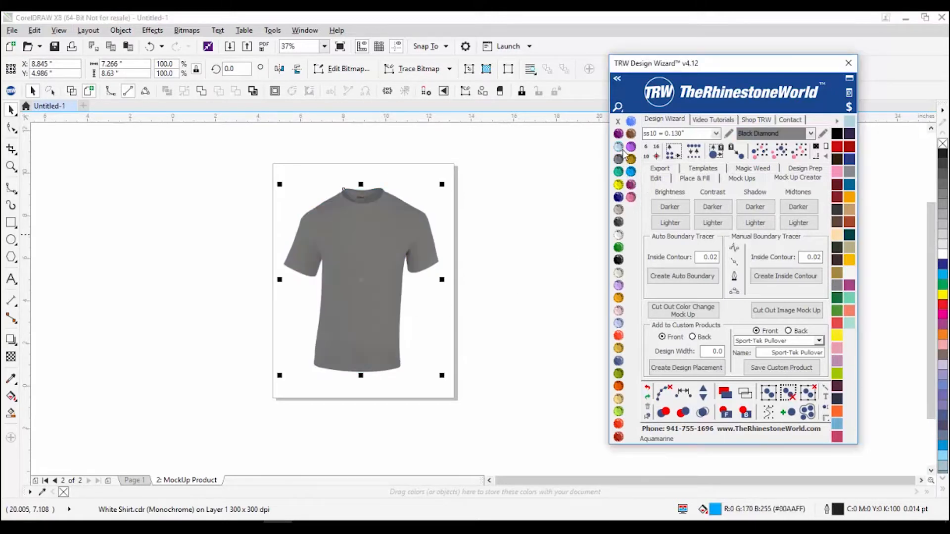
left_click(631, 134)
left_click(631, 147)
left_click(631, 184)
left_click(619, 259)
left_click(618, 310)
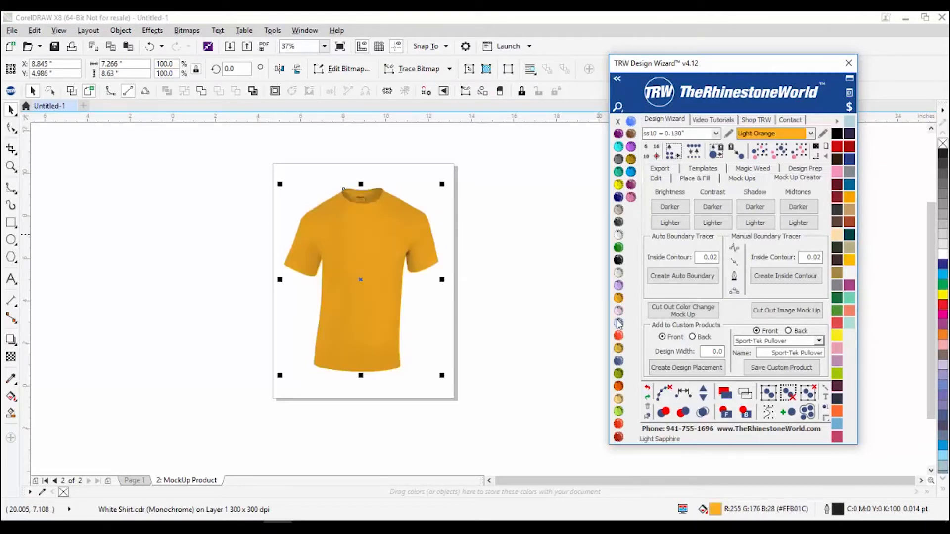
left_click(448, 393)
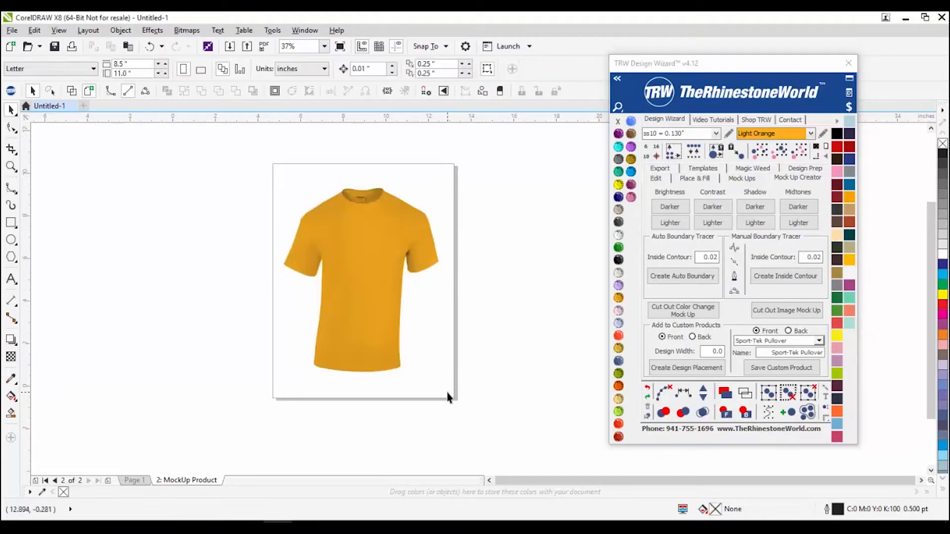
scroll(351, 264, "up", 2)
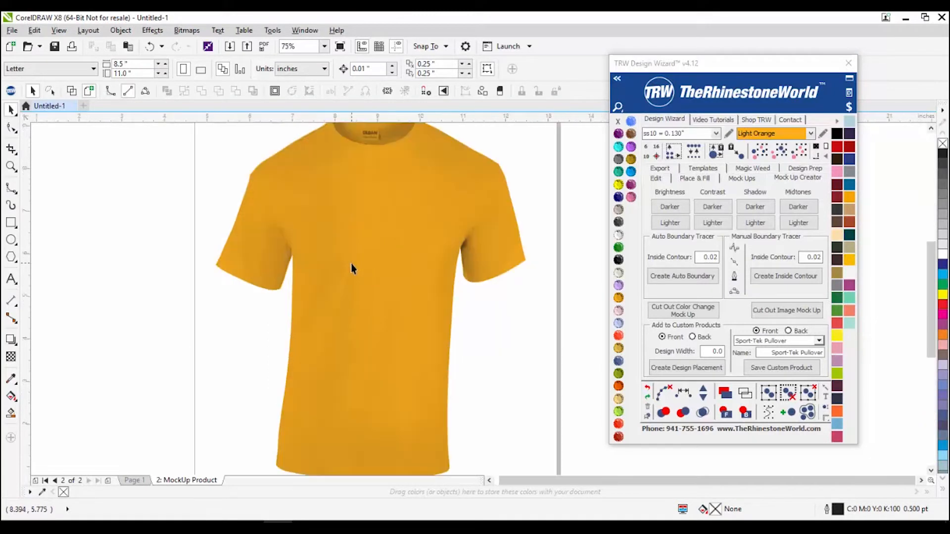
scroll(351, 269, "down", 2)
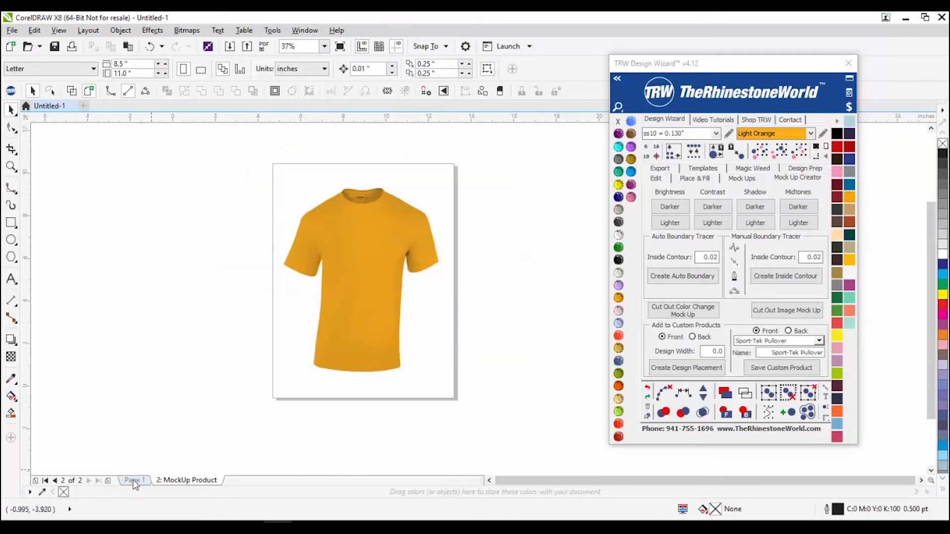
Step: On Page 1, select the blue shirt with its background and run Cut Out Color Change Mock Up
left_click(134, 480)
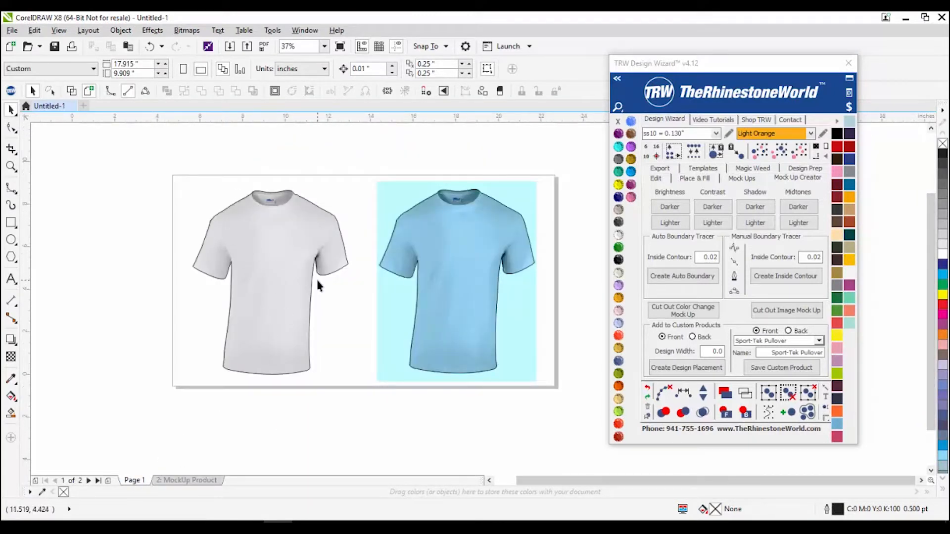
left_click_drag(374, 181, 583, 414)
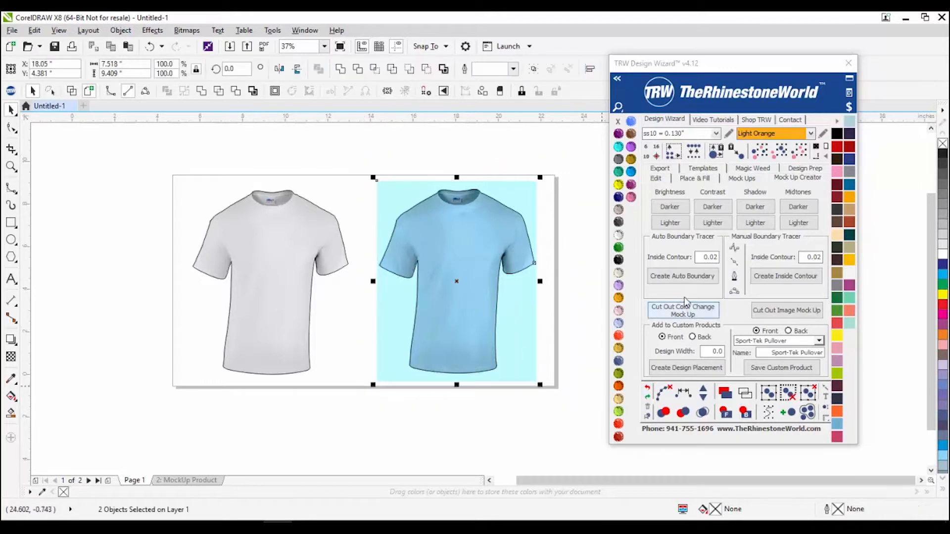
left_click(566, 200)
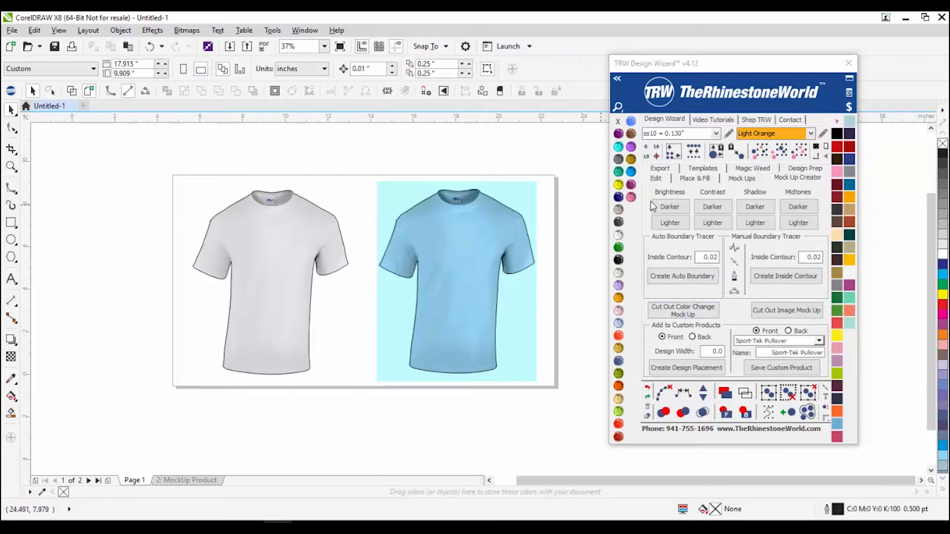
left_click_drag(568, 158, 350, 424)
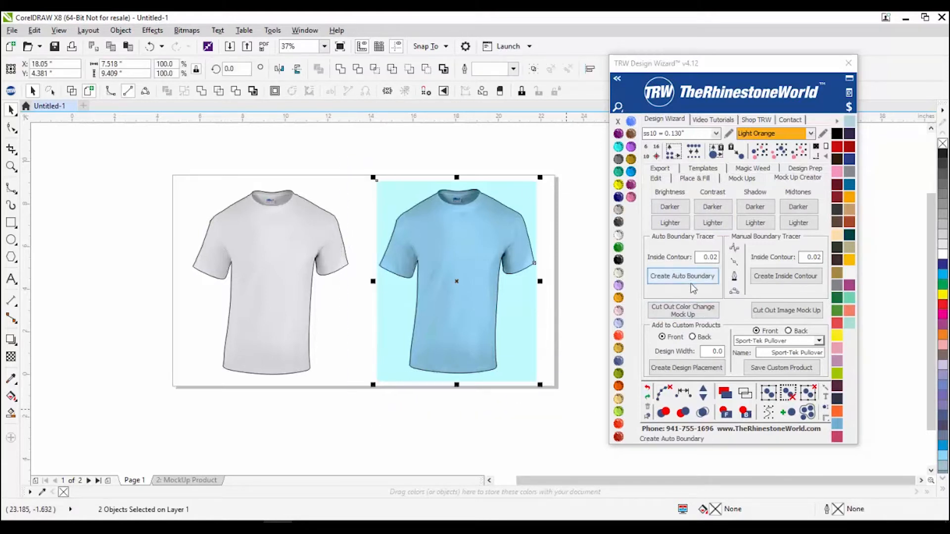
left_click(355, 424)
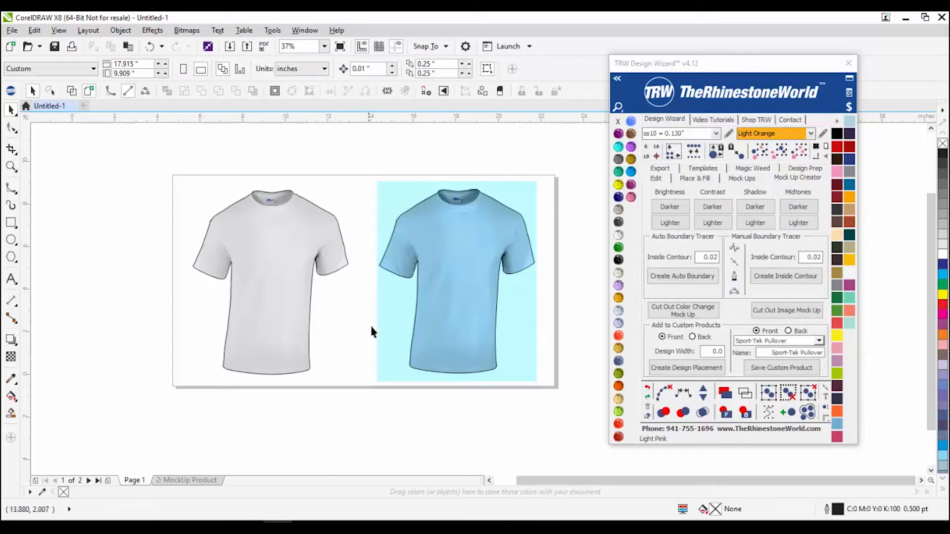
left_click_drag(365, 152, 600, 434)
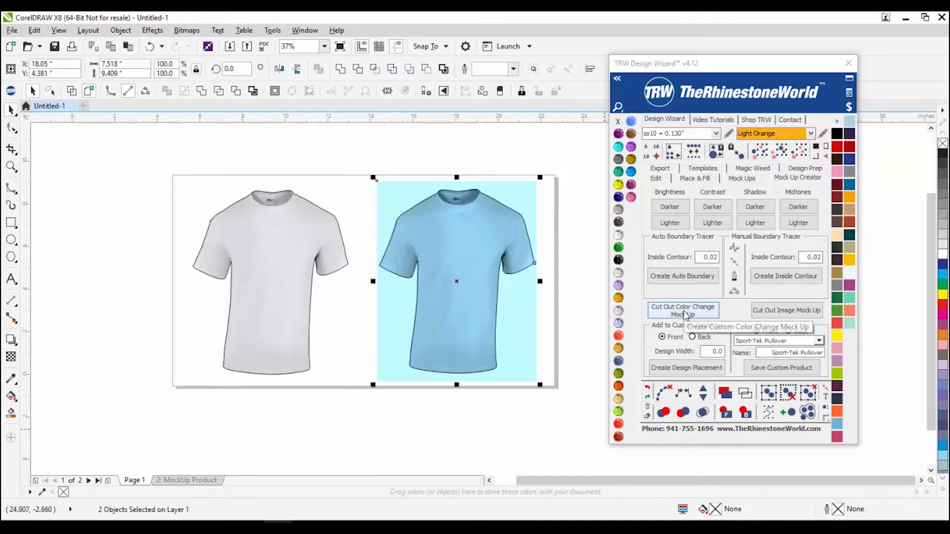
left_click(686, 316)
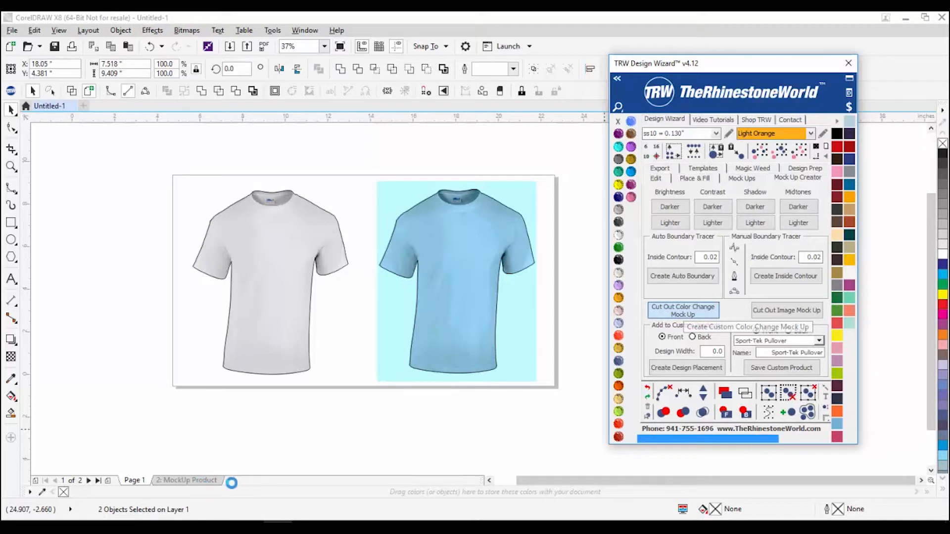
left_click(448, 313)
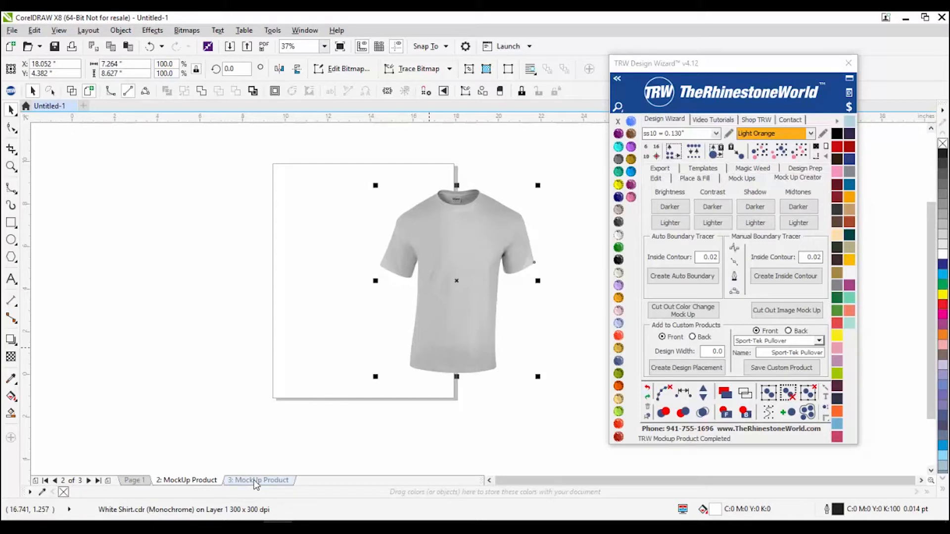
Step: On the 3: MockUp Product page, nudge the orange shirt slightly left
left_click(257, 481)
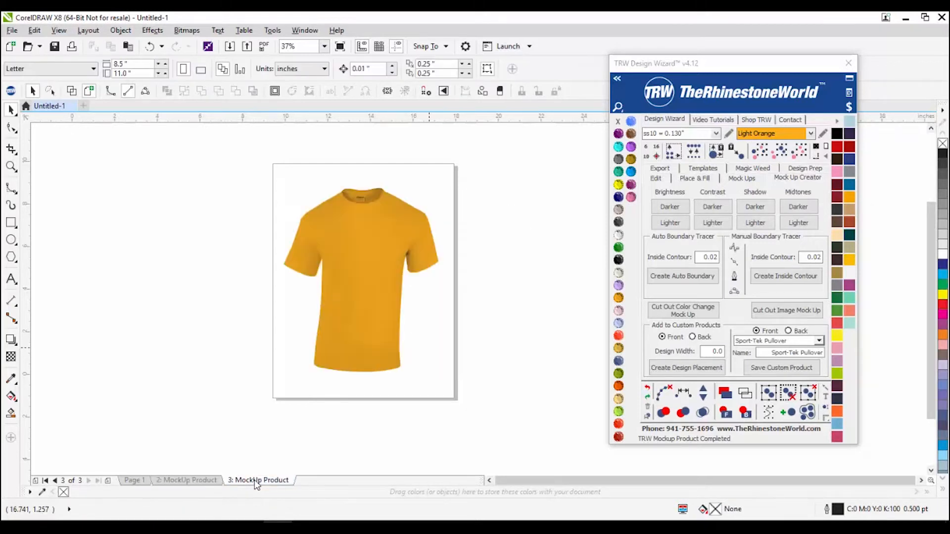
left_click_drag(385, 289, 370, 289)
key("Escape")
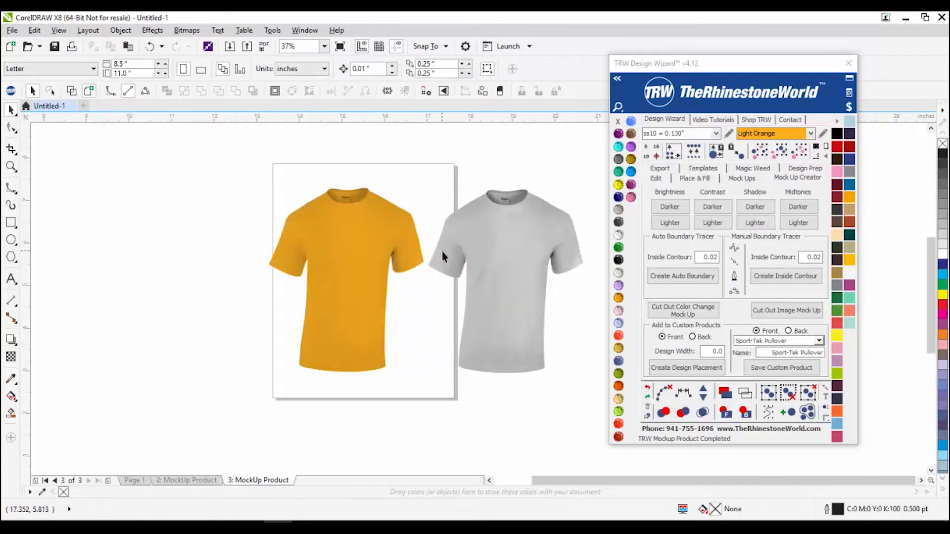
scroll(441, 254, "up", 2)
Step: Recolour both the grey and orange shirts with the Aquamarine TRW swatch
left_click(458, 248)
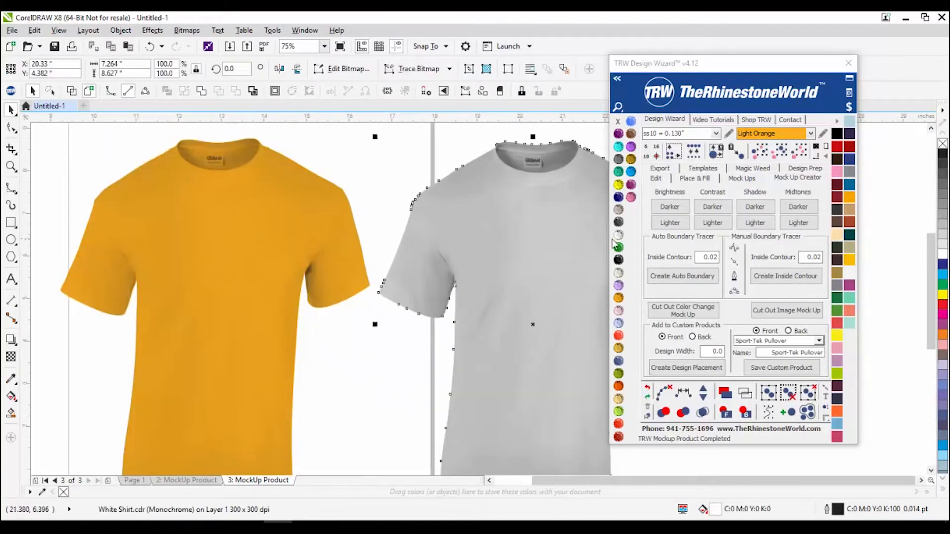
left_click(619, 146)
left_click(271, 212)
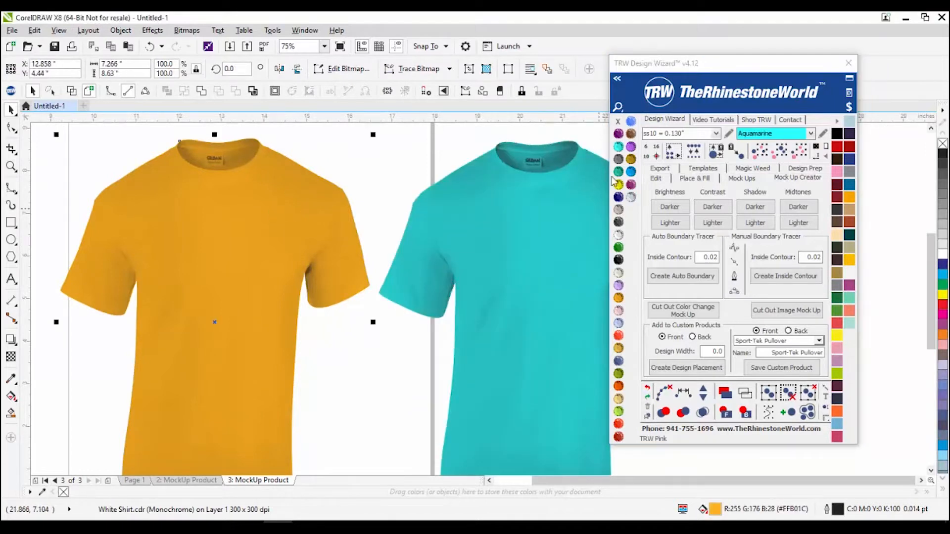
left_click(619, 147)
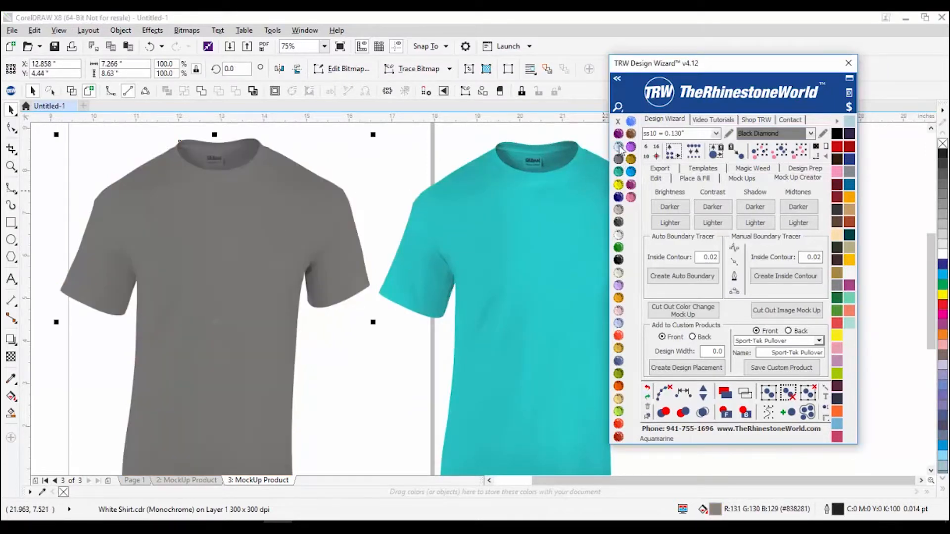
left_click(619, 147)
left_click(365, 147)
scroll(371, 178, "down", 2)
scroll(381, 183, "up", 2)
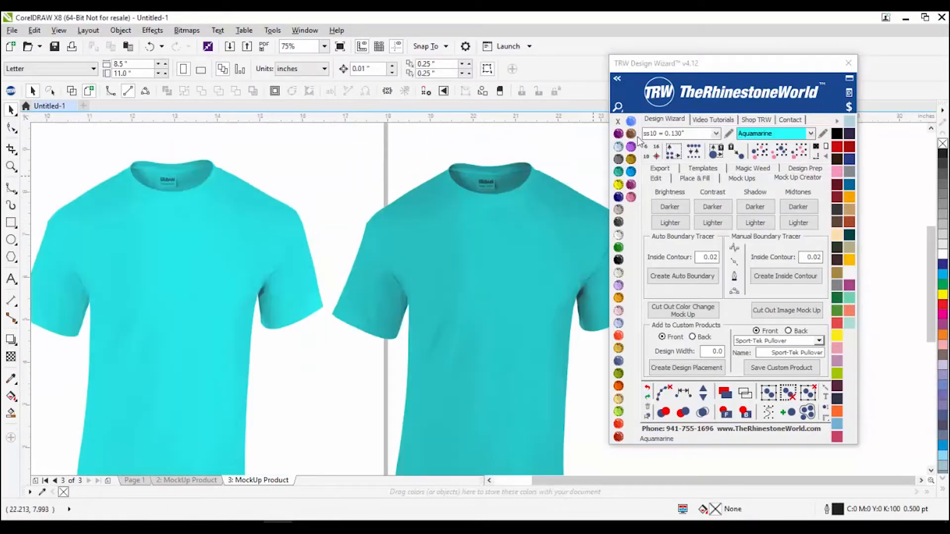
left_click_drag(715, 63, 820, 79)
Step: Zoom around the two aquamarine shirts on page 3 to compare them, then select the left shirt
scroll(604, 188, "down", 2)
scroll(603, 188, "up", 2)
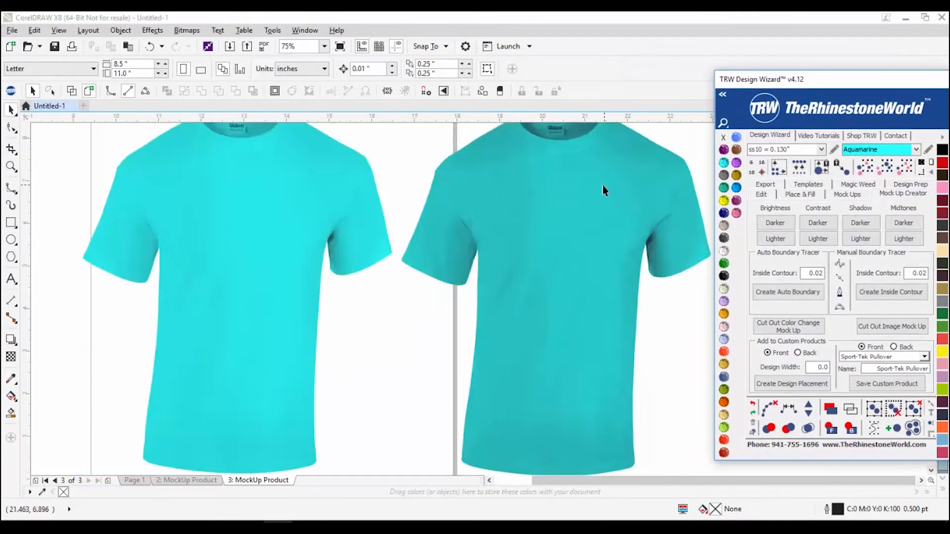
scroll(594, 207, "down", 2)
scroll(598, 196, "up", 2)
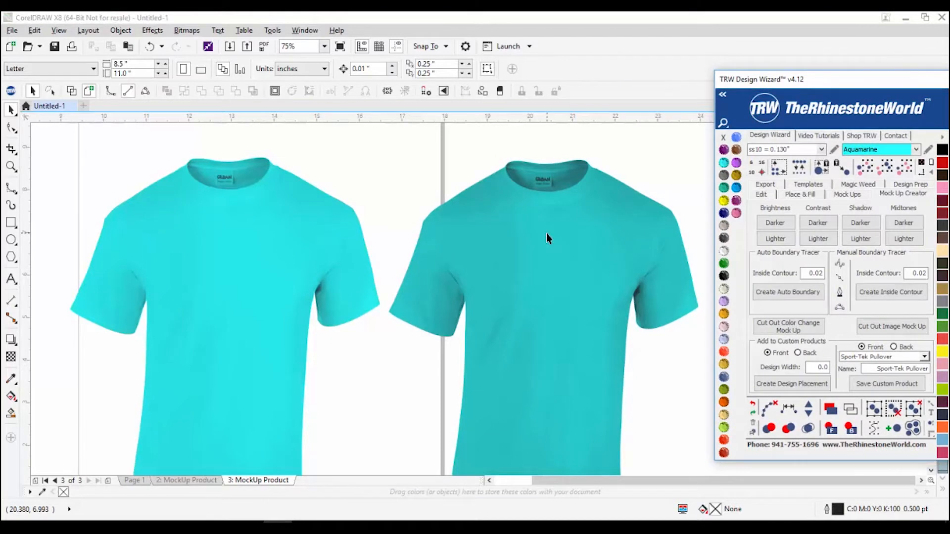
scroll(325, 260, "down", 2)
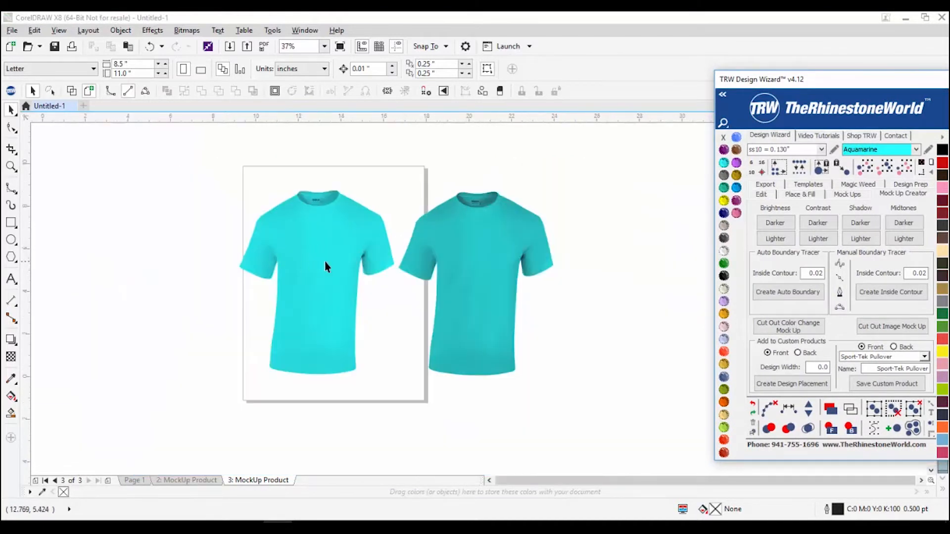
scroll(325, 260, "up", 2)
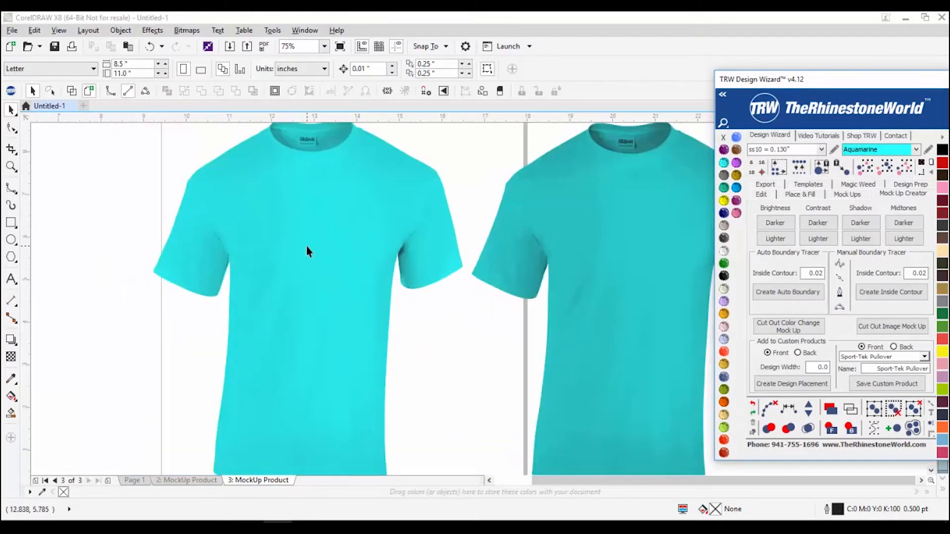
scroll(308, 248, "down", 2)
scroll(463, 247, "up", 2)
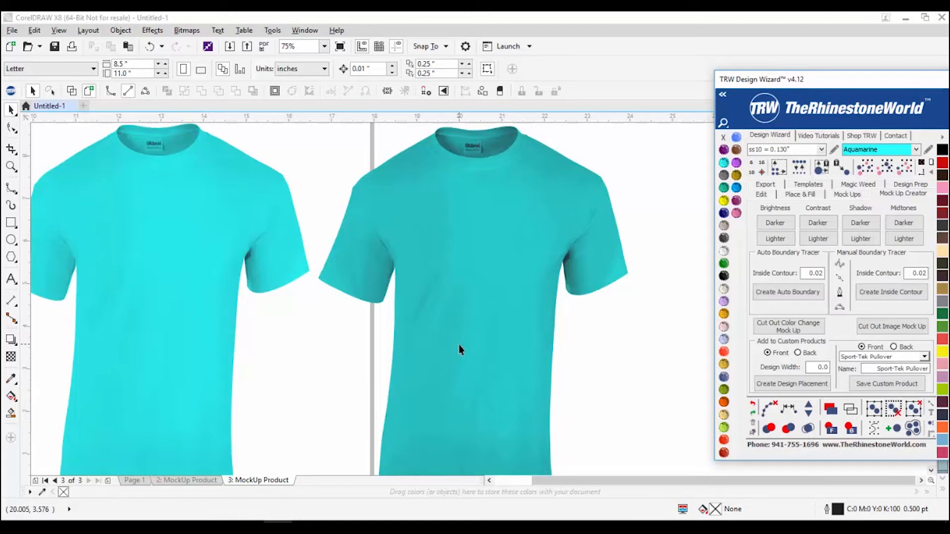
scroll(459, 350, "down", 1)
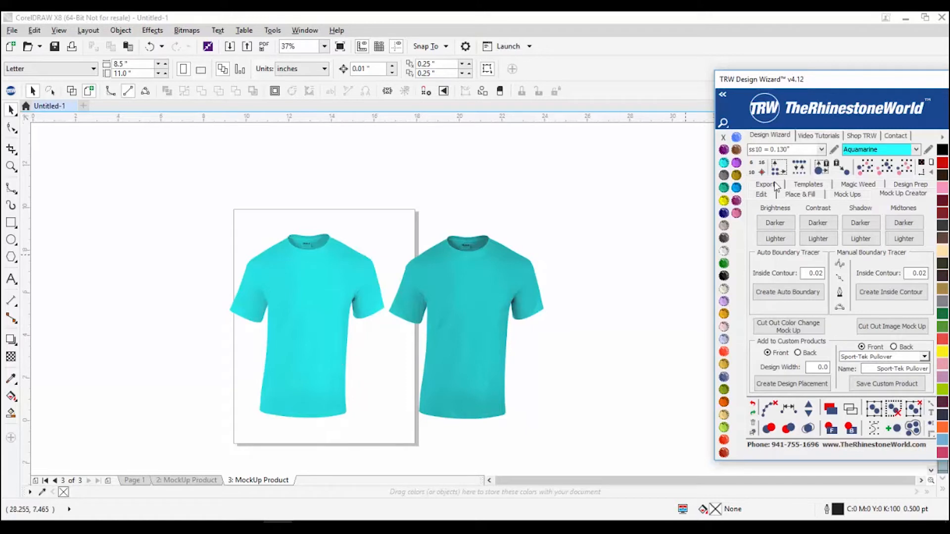
scroll(450, 326, "up", 1)
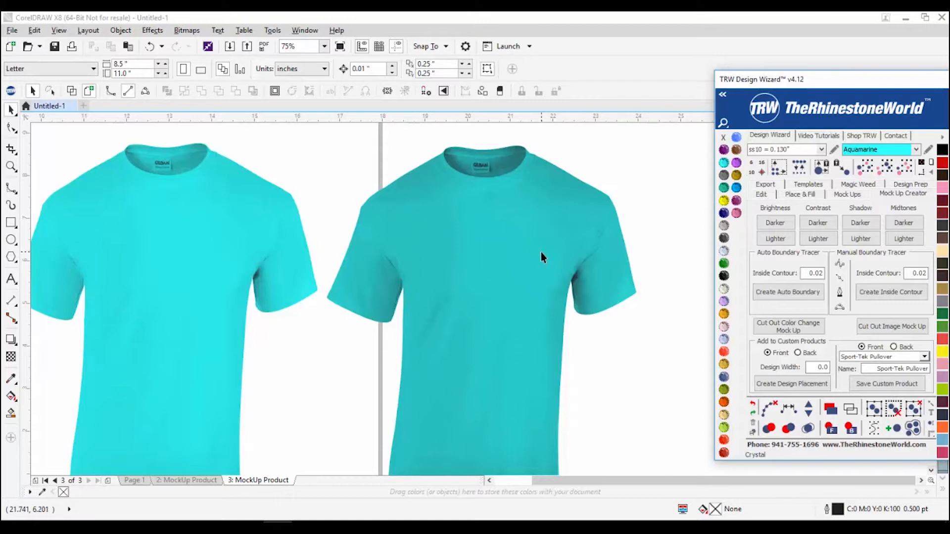
scroll(512, 250, "down", 1)
scroll(502, 260, "up", 1)
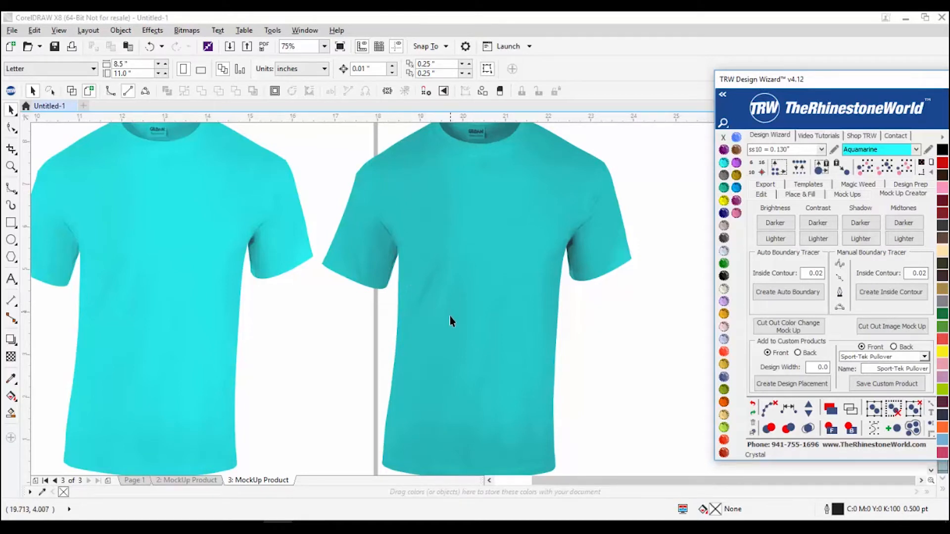
scroll(428, 310, "down", 1)
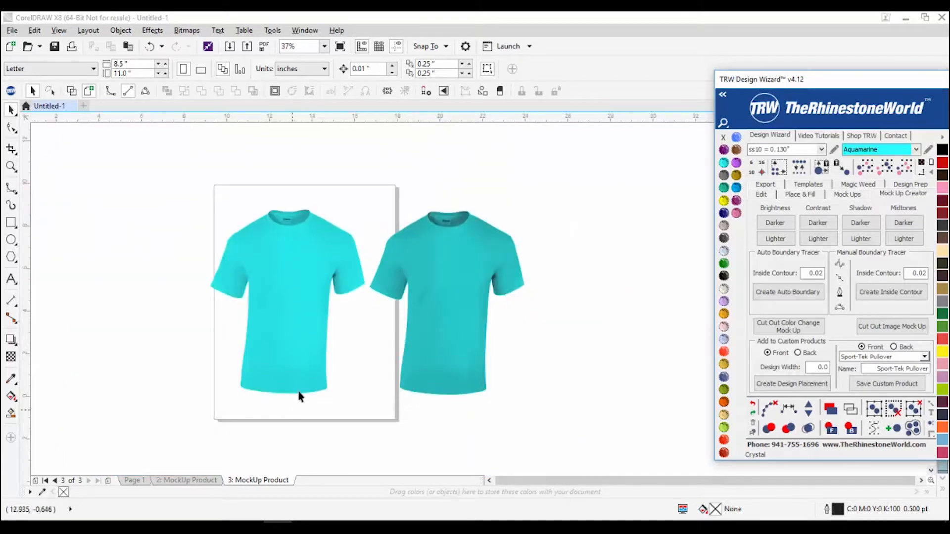
scroll(291, 217, "up", 1)
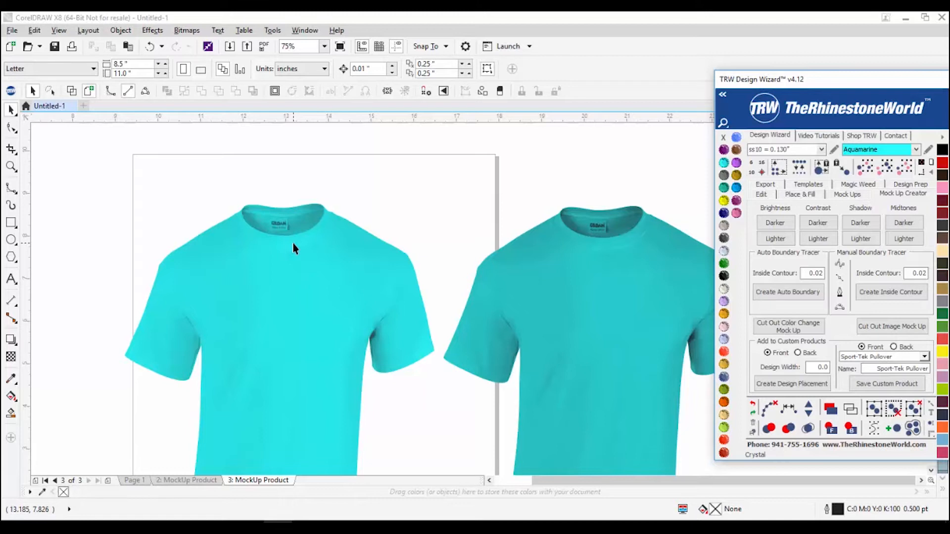
left_click(302, 269)
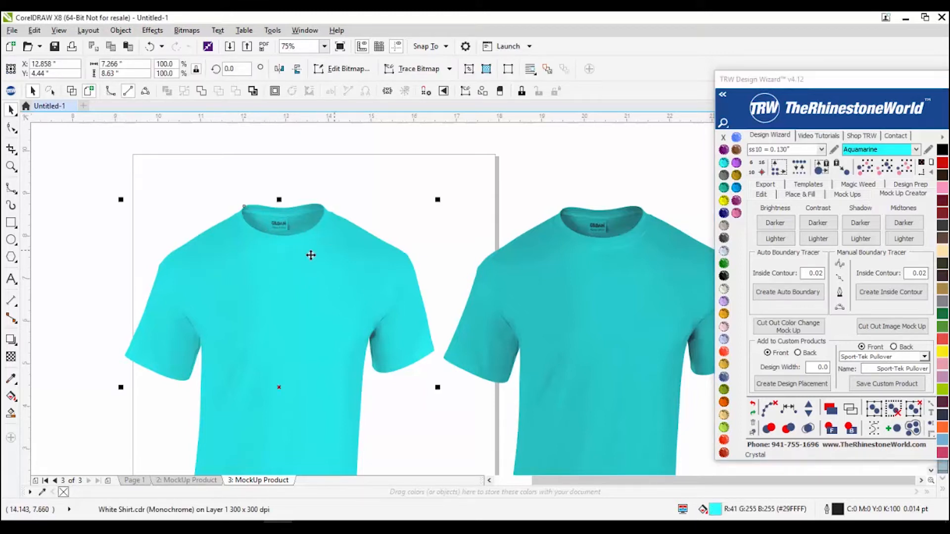
Step: On Page 1, set up manual boundary tracing with the B-Spline curve tool
left_click(137, 480)
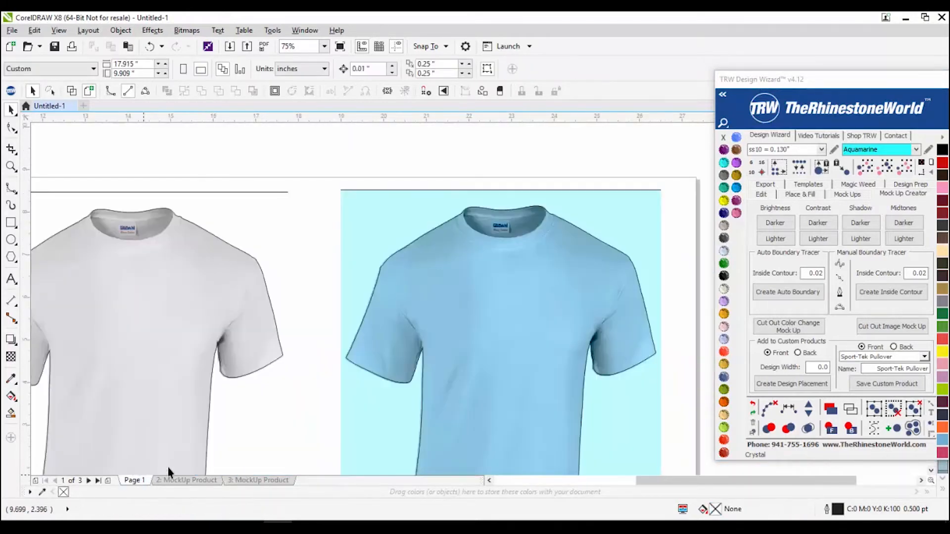
scroll(303, 255, "down", 2)
scroll(307, 237, "up", 5)
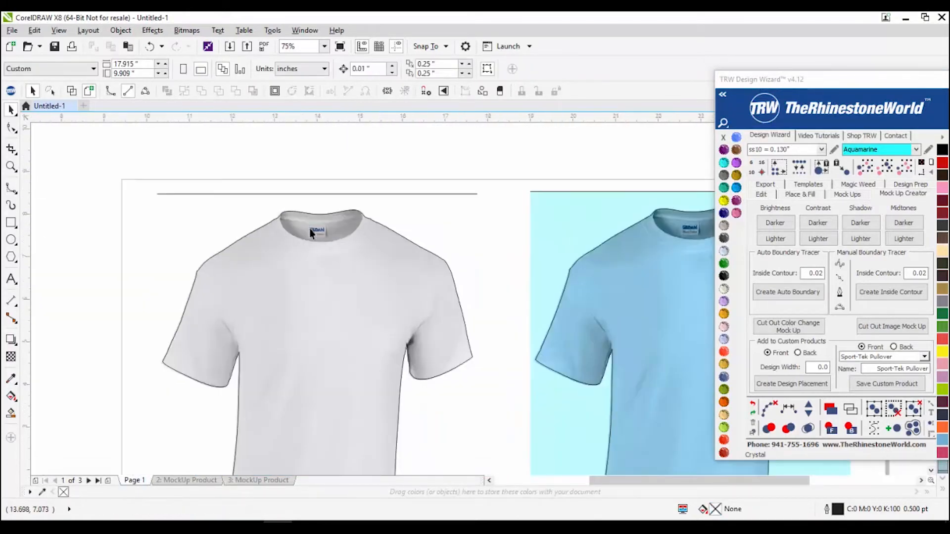
scroll(310, 244, "down", 3)
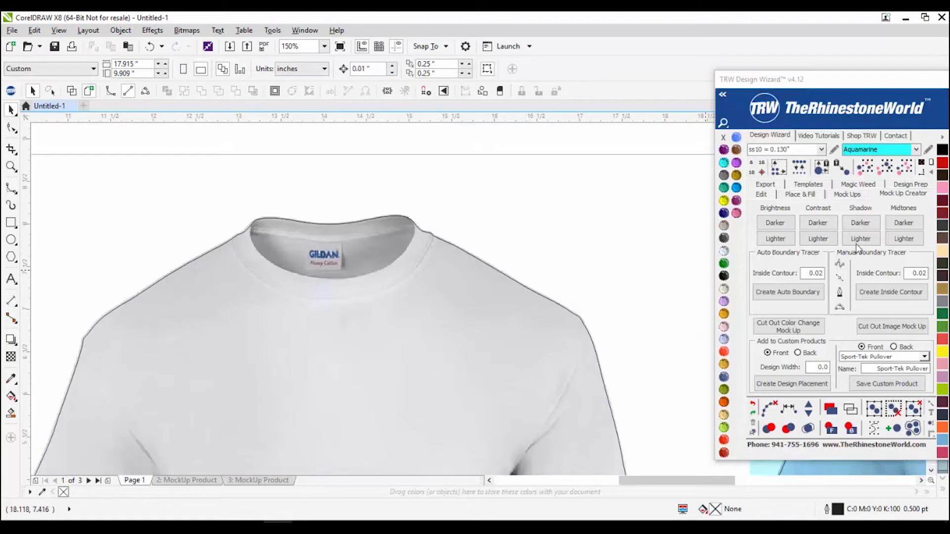
left_click(840, 264)
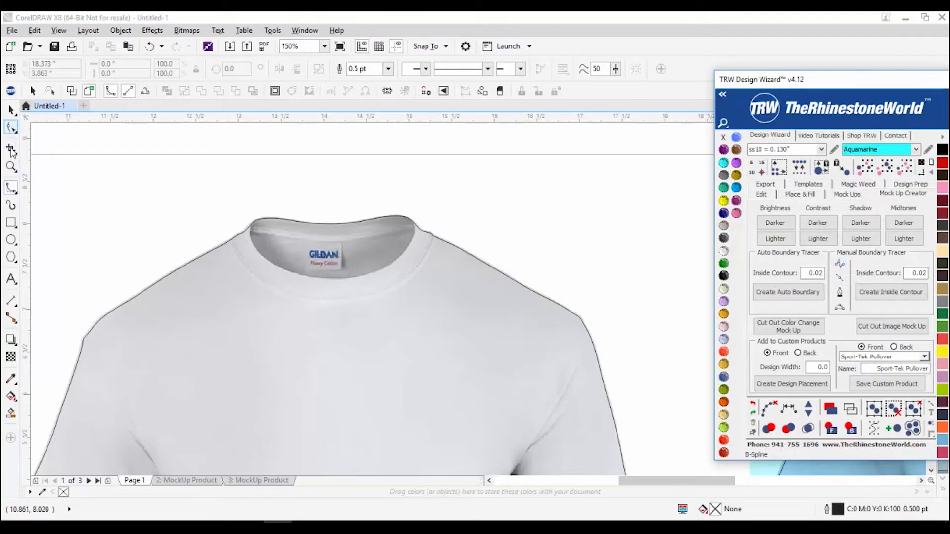
left_click(13, 190)
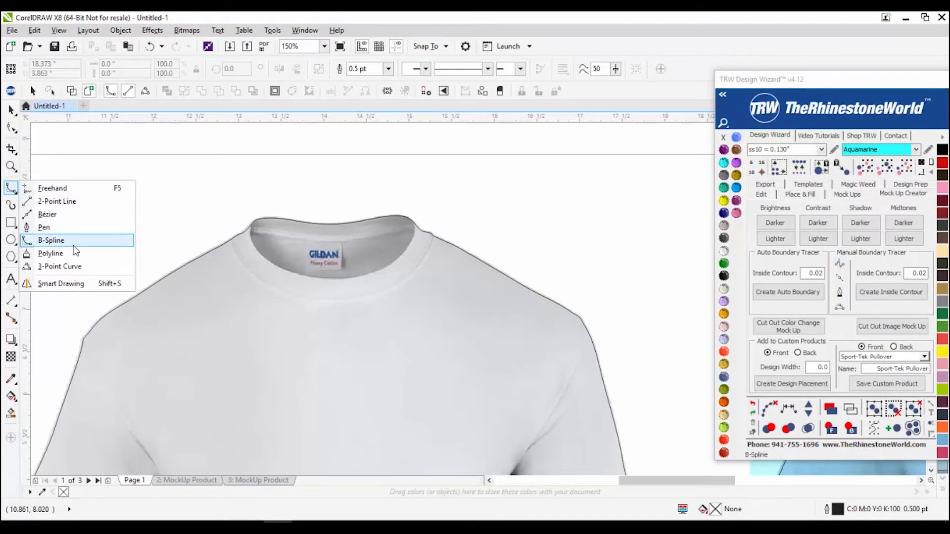
left_click(89, 241)
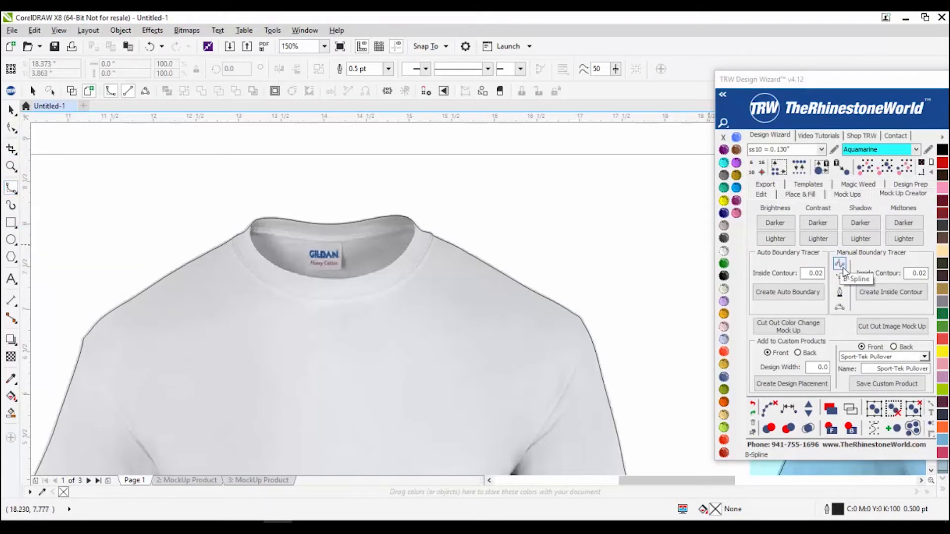
left_click(842, 265)
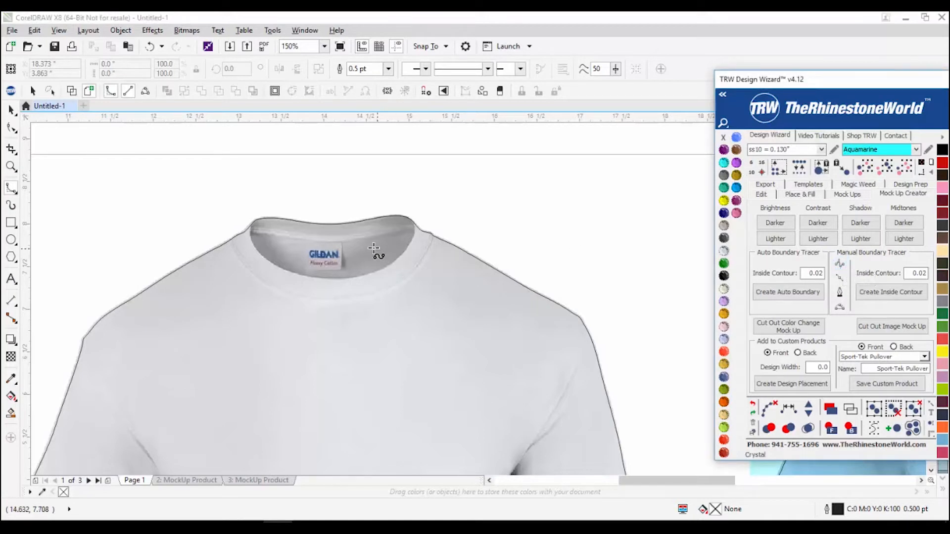
Step: Draw a closed B-Spline box around the GILDAN neck label
scroll(312, 252, "up", 1)
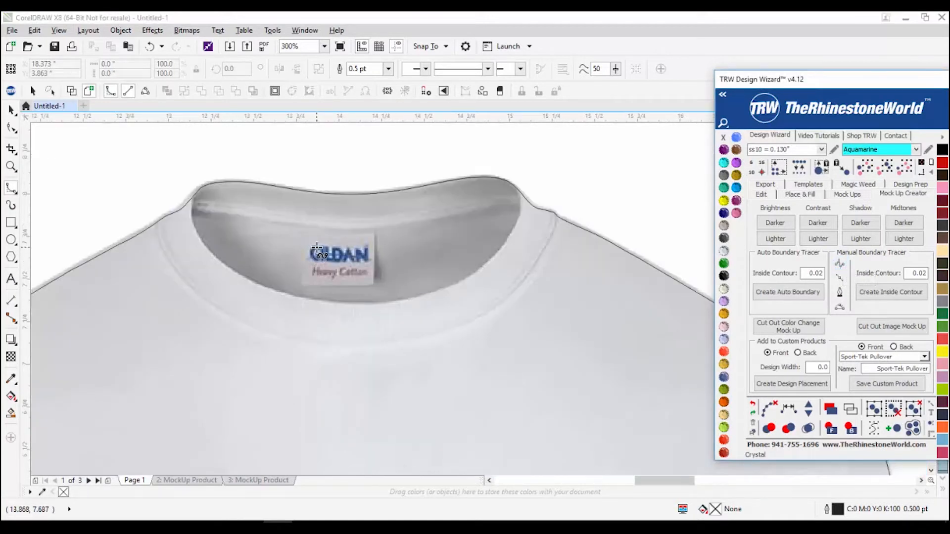
scroll(299, 236, "up", 1)
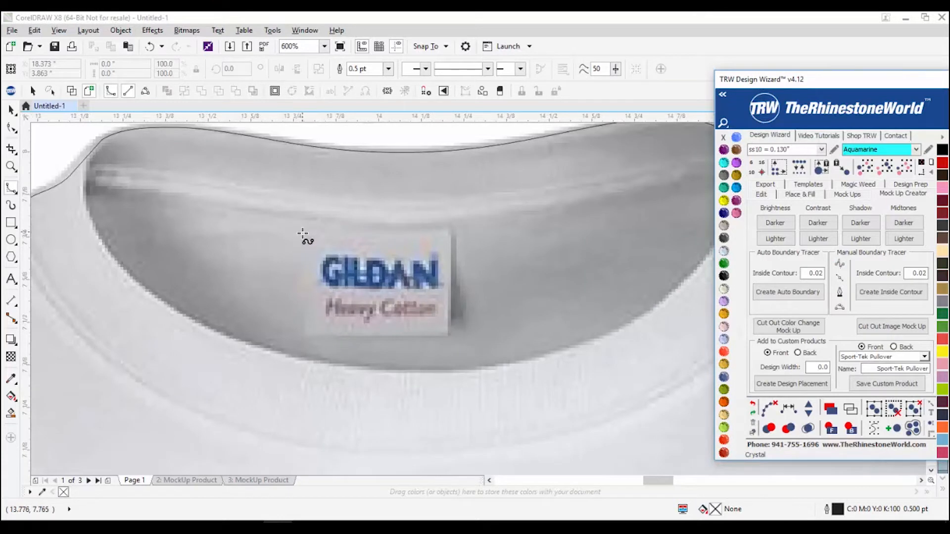
left_click(310, 232)
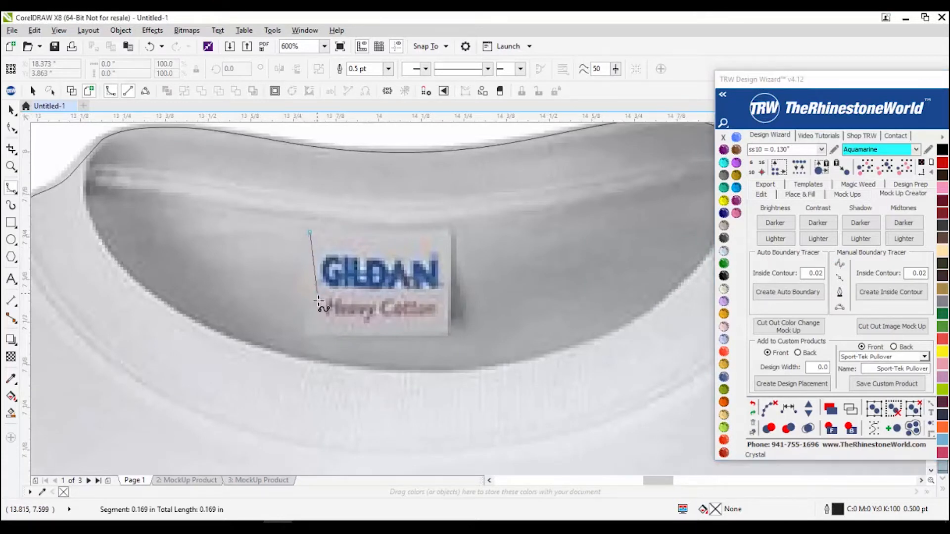
left_click(310, 334)
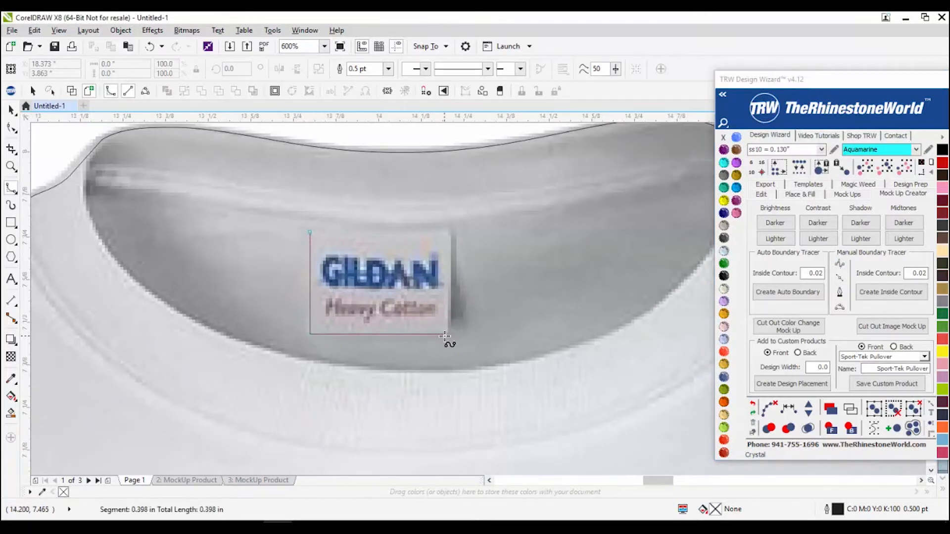
left_click(446, 335)
left_click(447, 233)
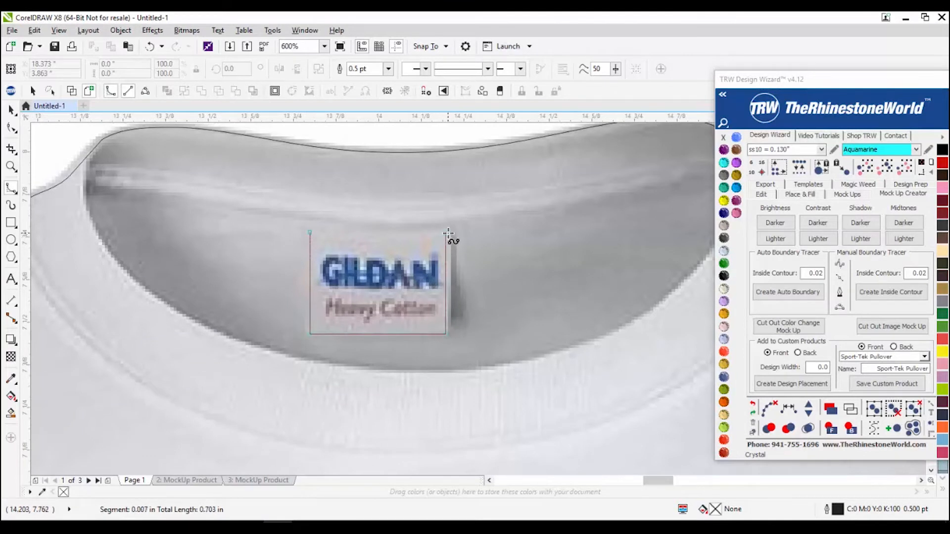
left_click(310, 233)
scroll(427, 268, "down", 1)
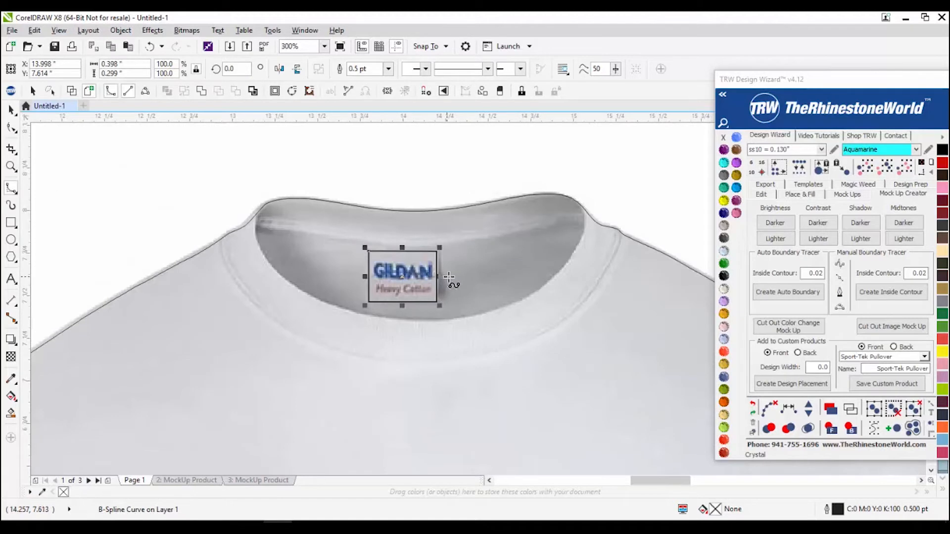
key("space")
Step: Delete the old traced outline from the white shirt photo
scroll(445, 275, "down", 1)
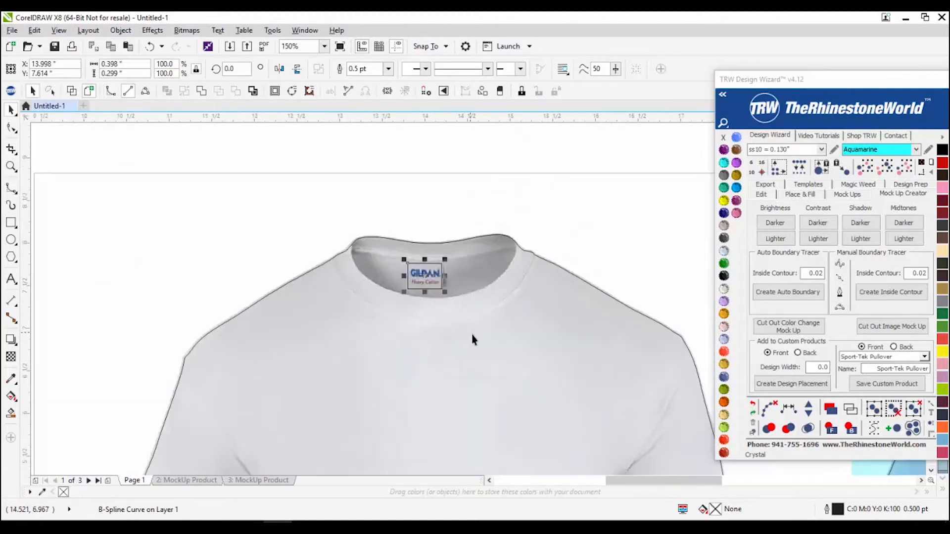
scroll(475, 337, "down", 1)
mouse_move(472, 352)
left_mouse_down()
mouse_move(233, 333)
mouse_move(212, 275)
mouse_move(194, 264)
left_mouse_up()
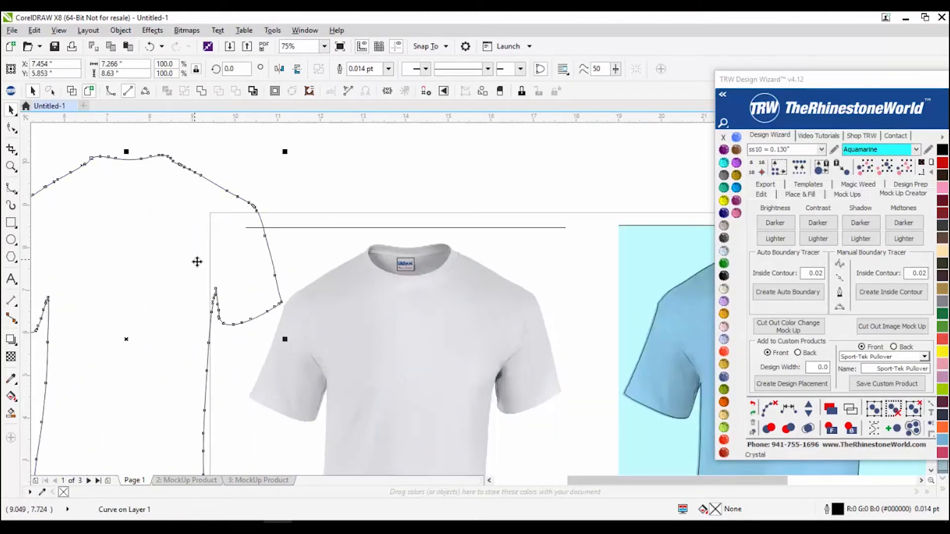
key("Delete")
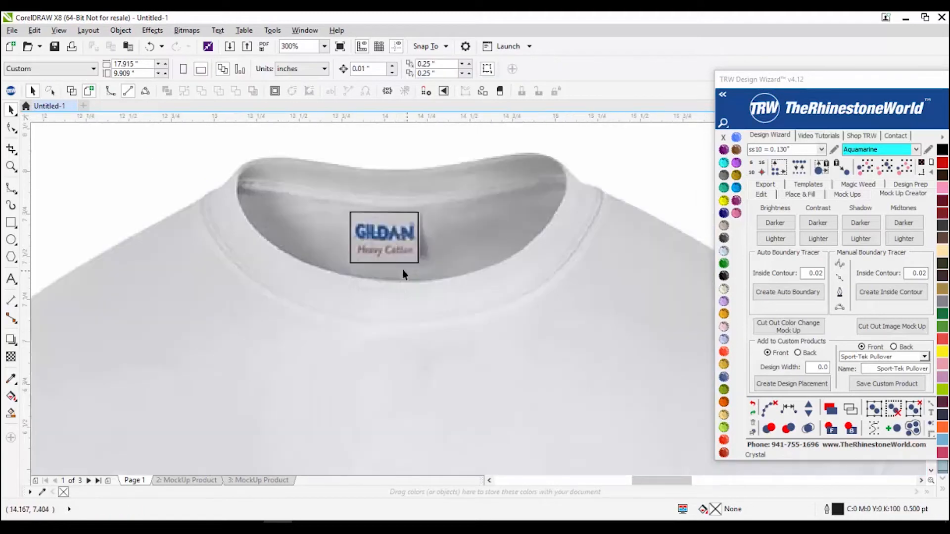
scroll(403, 271, "up", 2)
left_click_drag(384, 242, 378, 294)
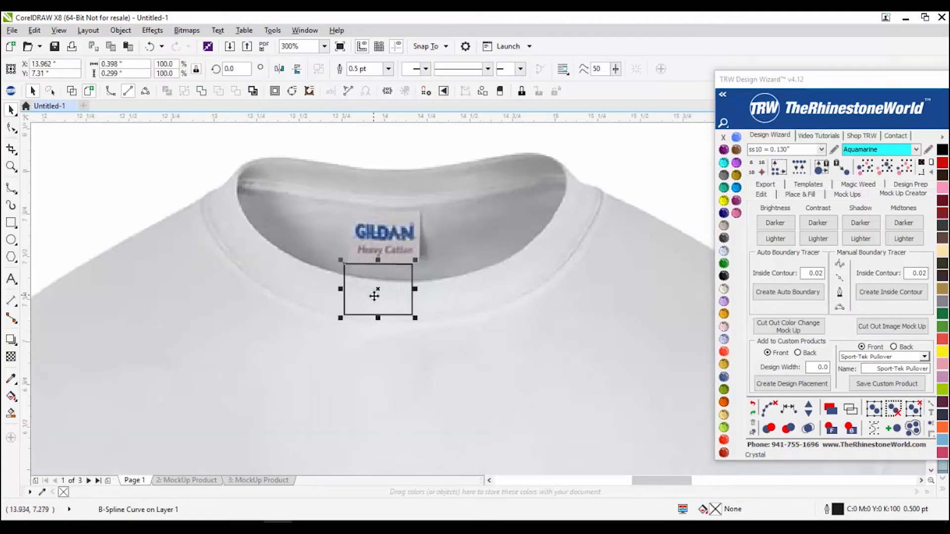
key("ctrl+z")
Step: Intersect the label box with the shirt photo to cut out the GILDAN label
scroll(382, 296, "down", 2)
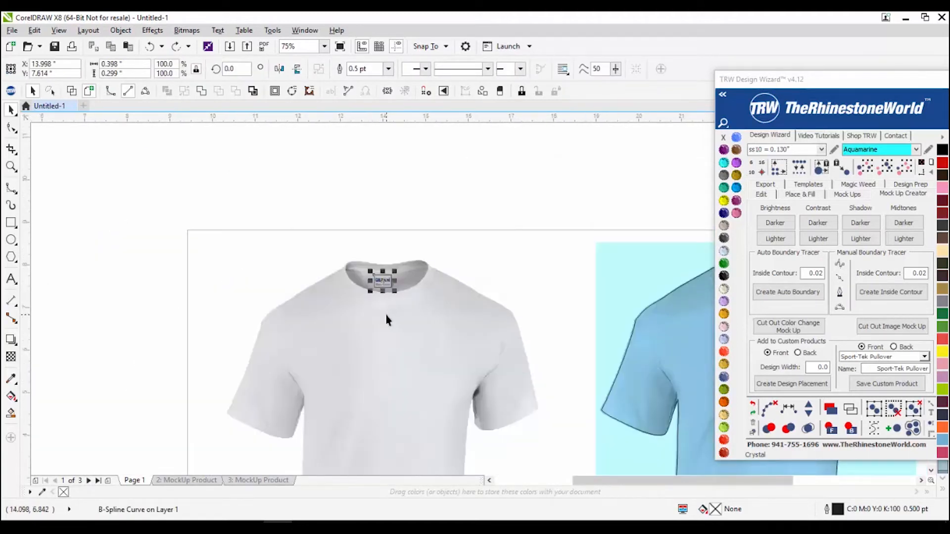
left_click(421, 336, "shift")
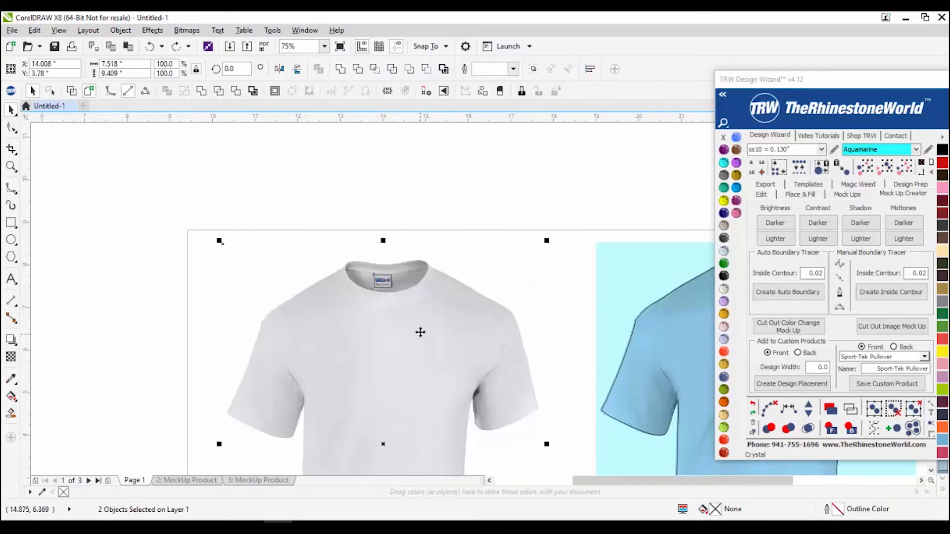
scroll(430, 275, "down", 1)
left_click_drag(354, 280, 414, 309)
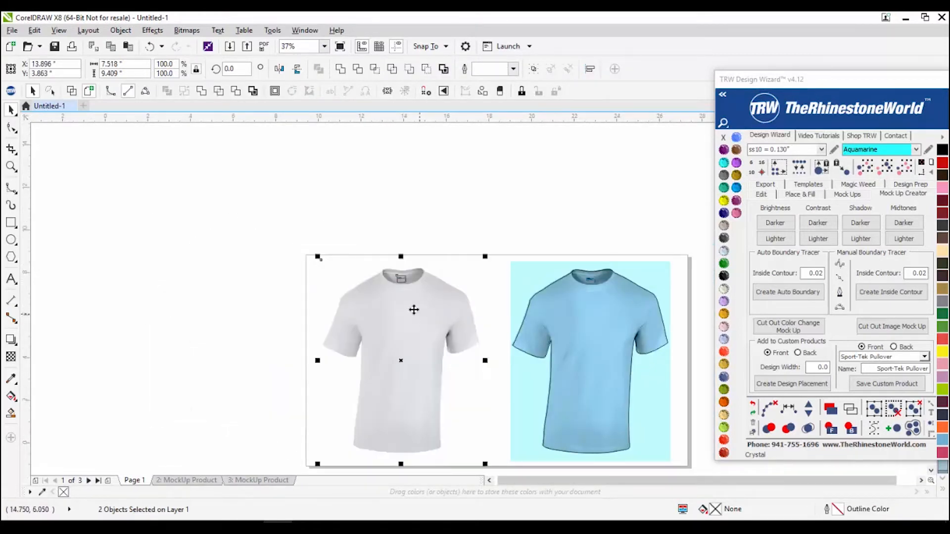
left_click(376, 70)
key("Escape")
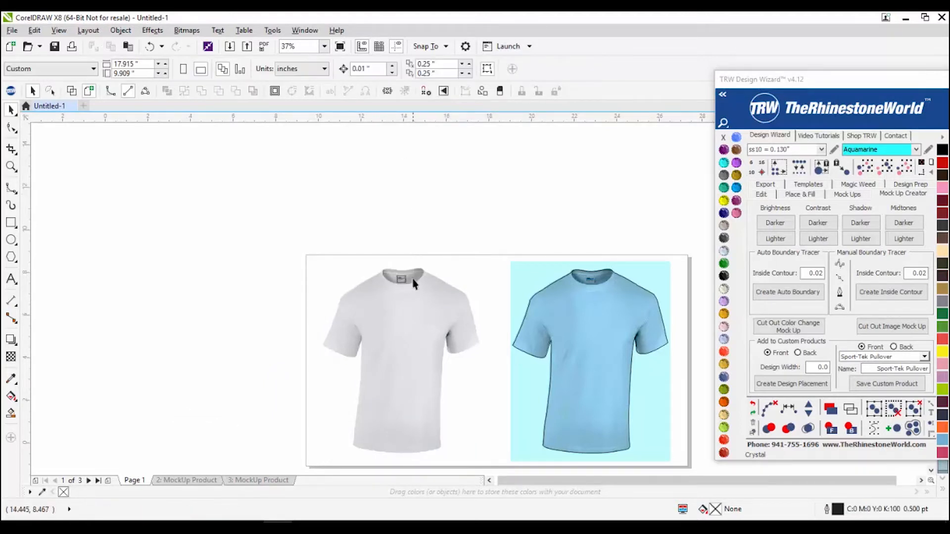
Step: Move the GILDAN label cut-out up above the shirt collar
scroll(394, 280, "up", 4)
scroll(371, 287, "up", 2)
key("ctrl+v")
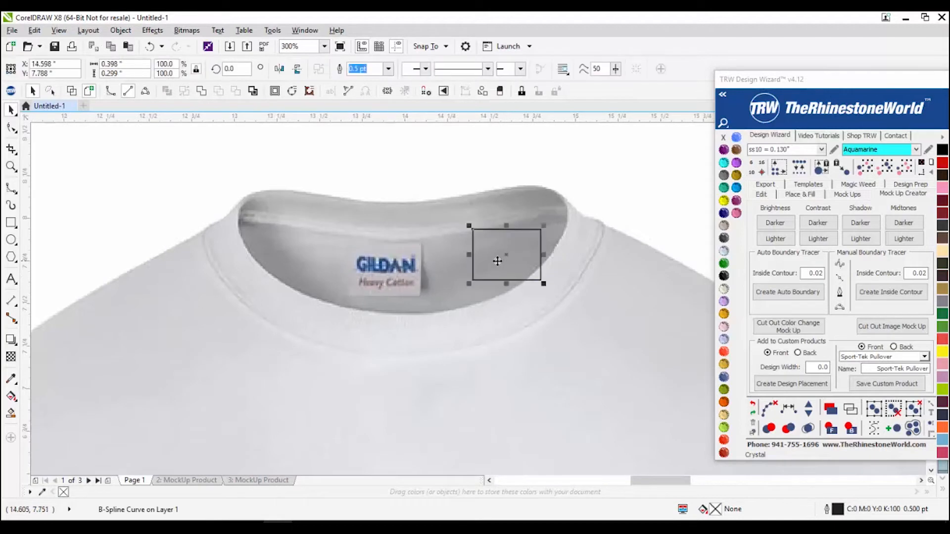
scroll(406, 275, "down", 2)
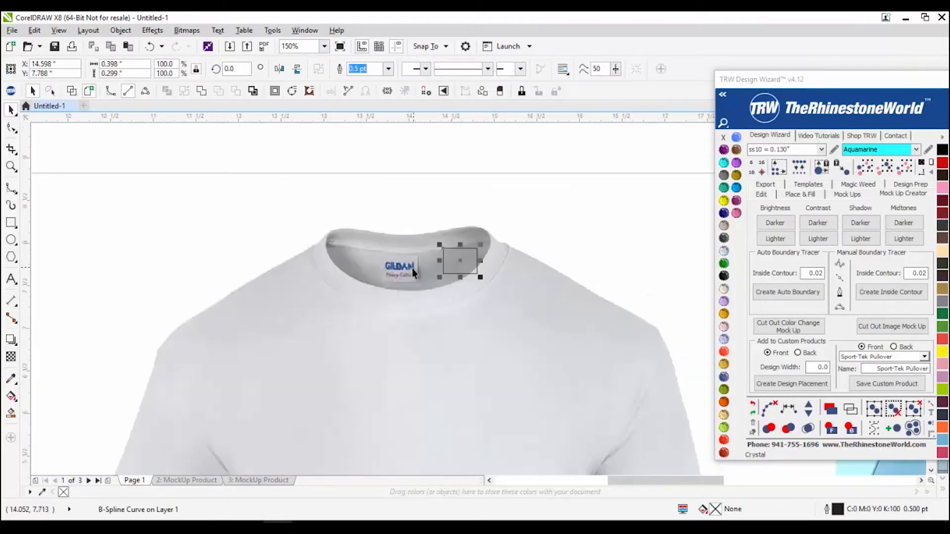
left_click(402, 270)
left_click_drag(402, 261, 405, 206)
scroll(405, 206, "up", 2)
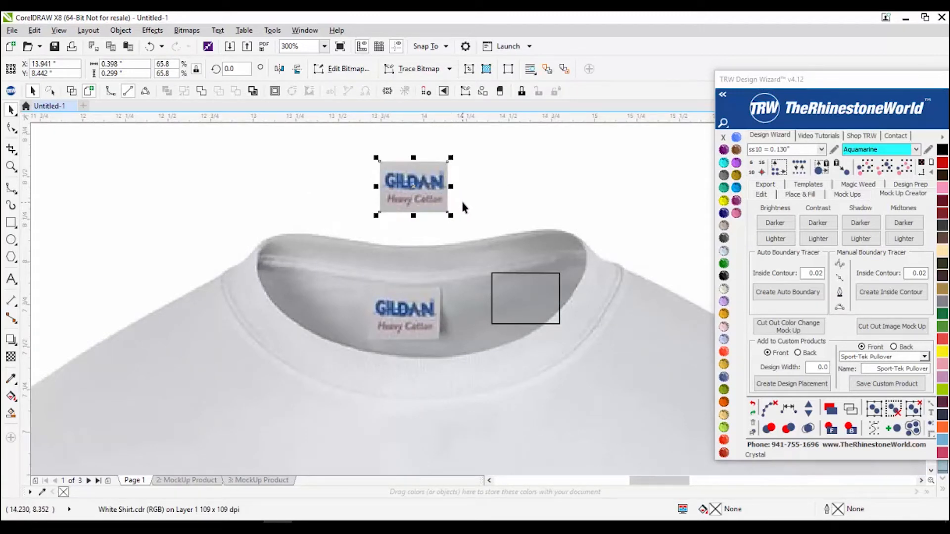
left_click(187, 480)
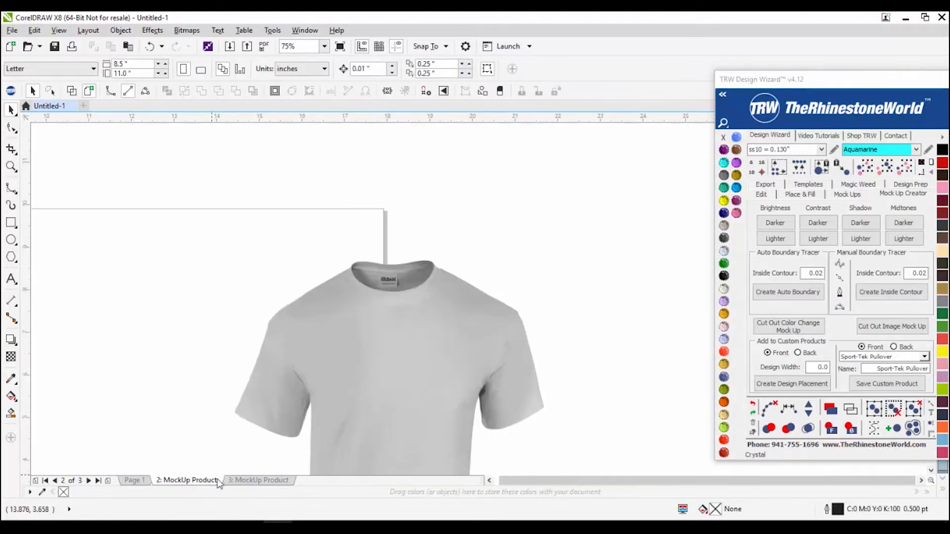
Step: On the 3: MockUp Product page, drag the GILDAN label cut-out onto the shirt's neck label
left_click(267, 480)
scroll(218, 316, "down", 2)
scroll(224, 316, "up", 4)
left_click(243, 282)
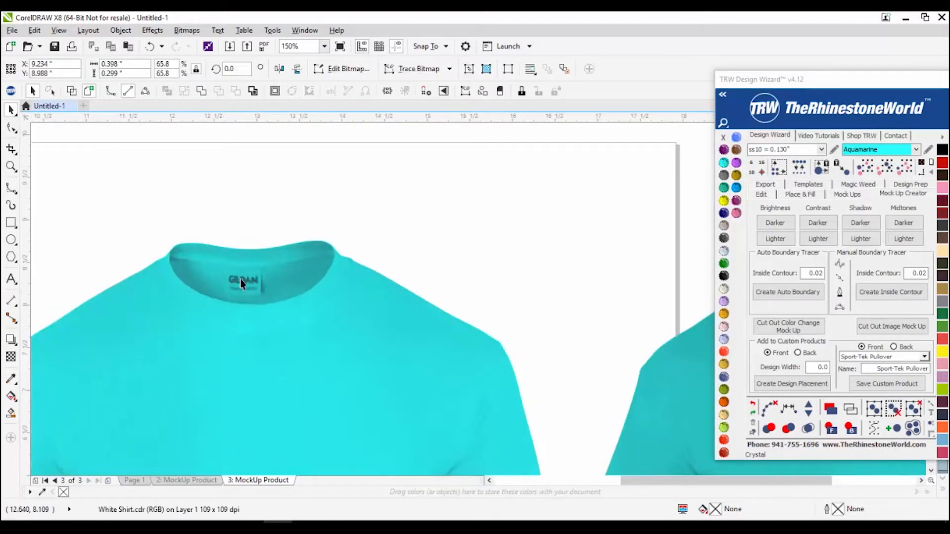
scroll(242, 282, "down", 2)
scroll(149, 262, "up", 2)
left_click_drag(146, 262, 453, 323)
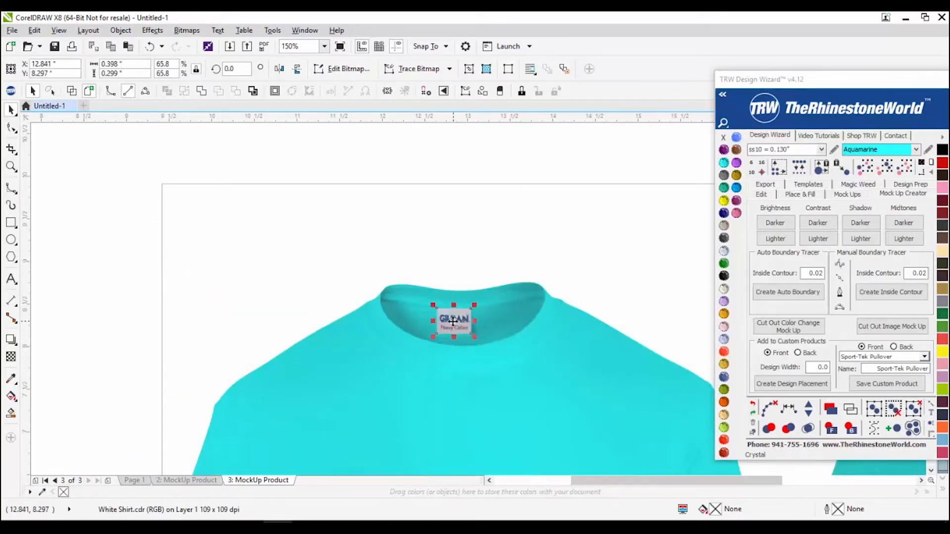
Step: Group the GILDAN label with the right turquoise shirt
scroll(455, 323, "up", 5)
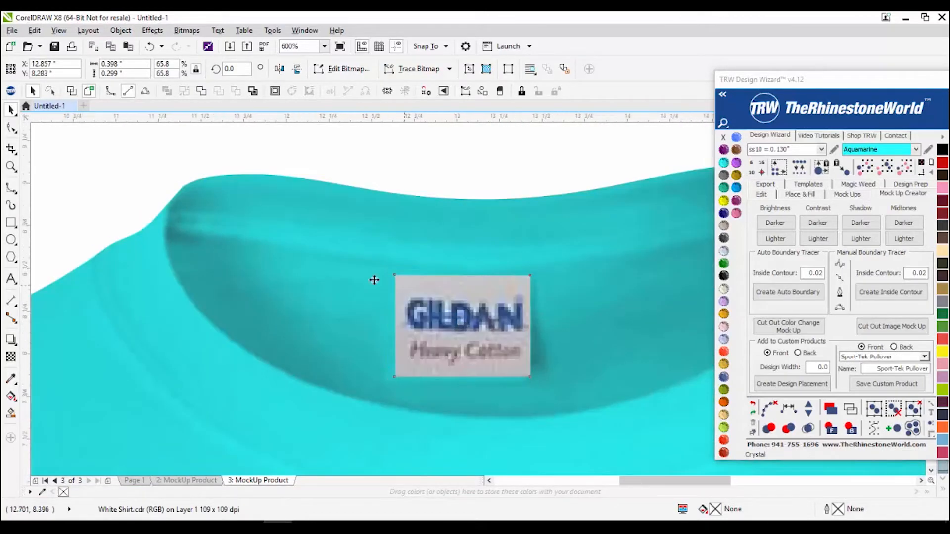
scroll(460, 324, "down", 12)
scroll(382, 296, "up", 6)
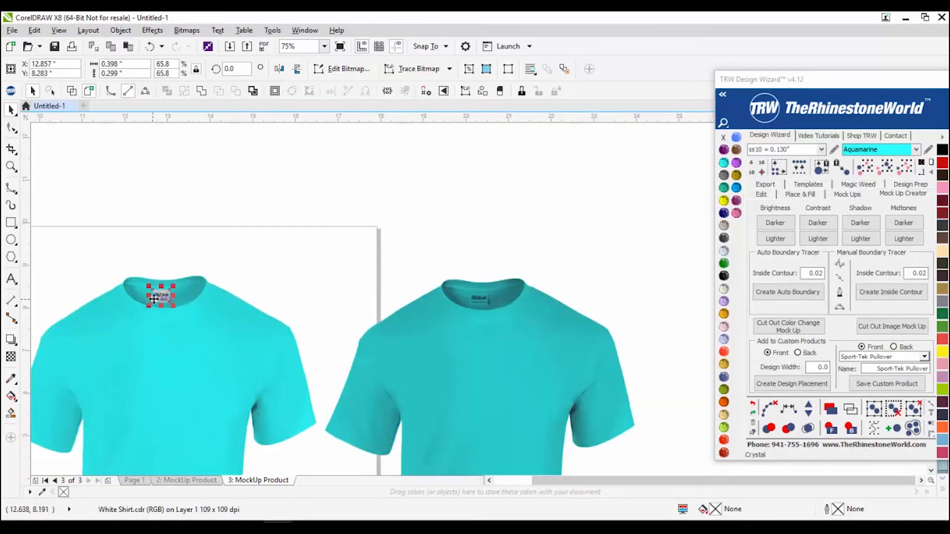
scroll(474, 303, "up", 6)
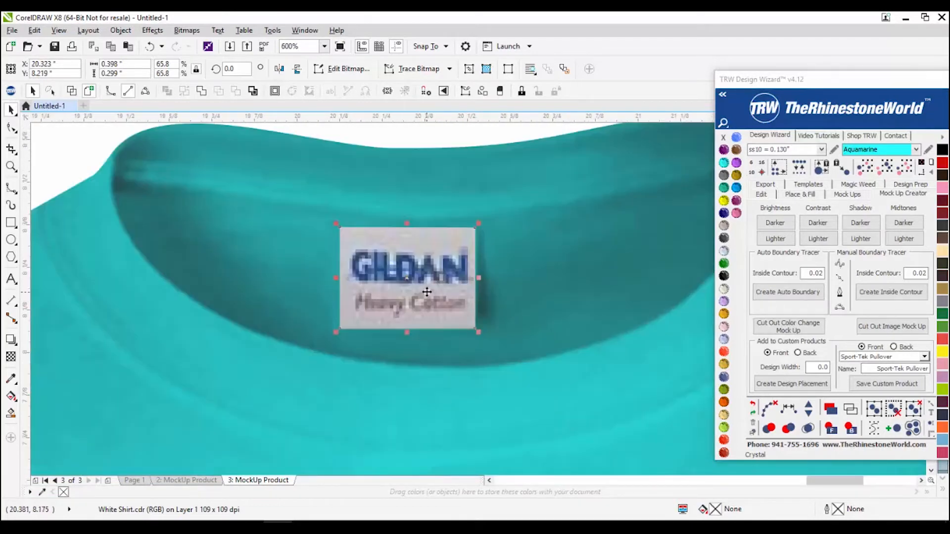
scroll(427, 290, "down", 6)
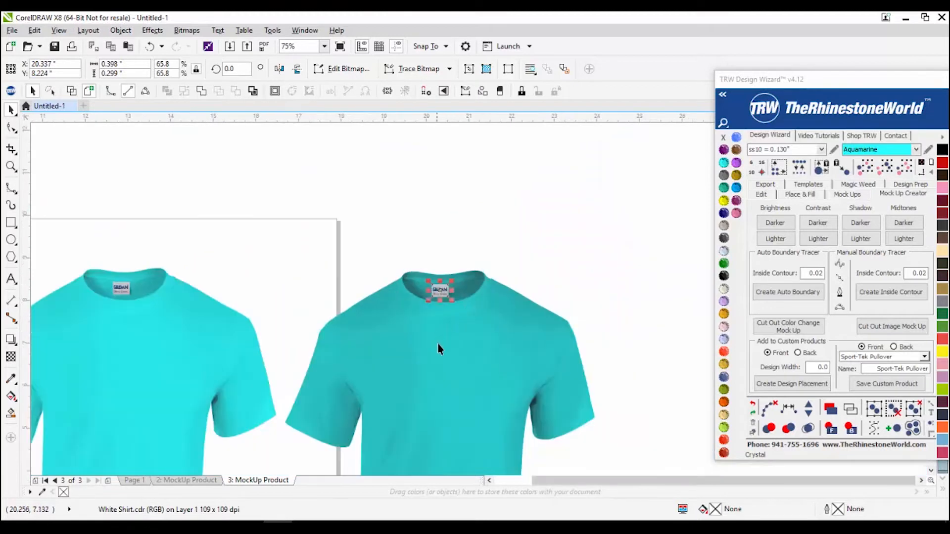
left_click(440, 353, "shift")
key("ctrl+g")
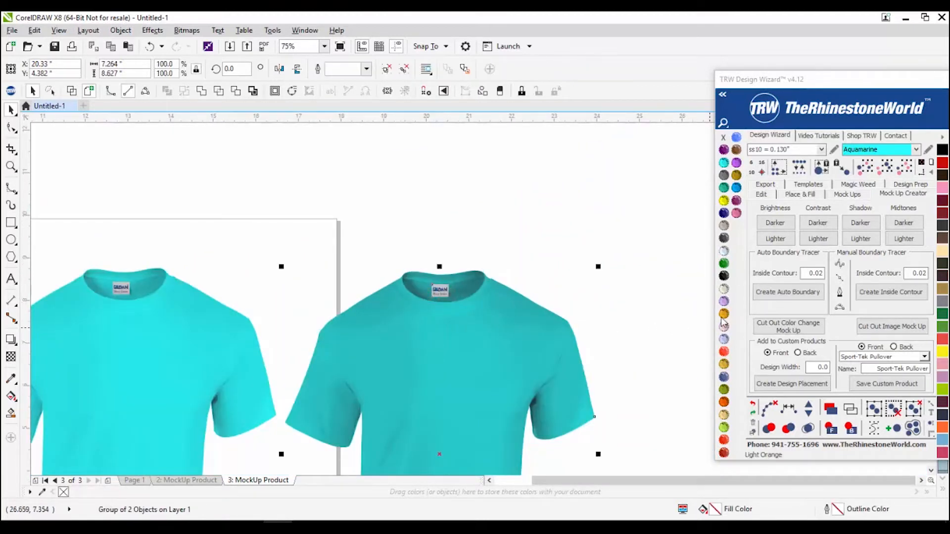
Step: Group the left shirt's body with its GILDAN label
left_click(128, 289)
left_click(143, 341, "shift")
key("ctrl+g")
left_click(250, 251)
scroll(360, 289, "down", 3)
scroll(352, 310, "up", 2)
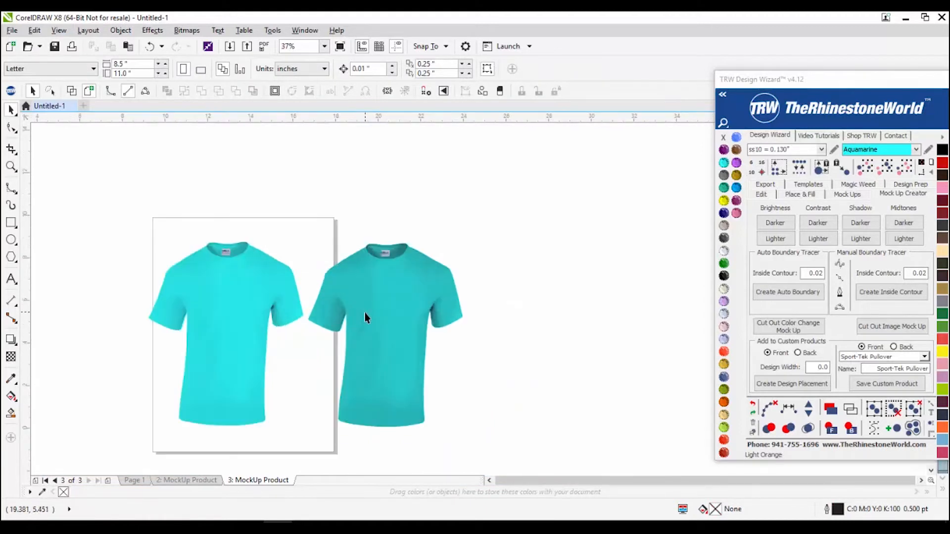
Step: Try tan, red, pink, orange and dark swatches on the right shirt, settling on Copper
left_click(372, 326)
left_click(724, 389)
left_click(724, 415)
left_click(725, 365)
left_click(726, 364)
left_click(724, 351)
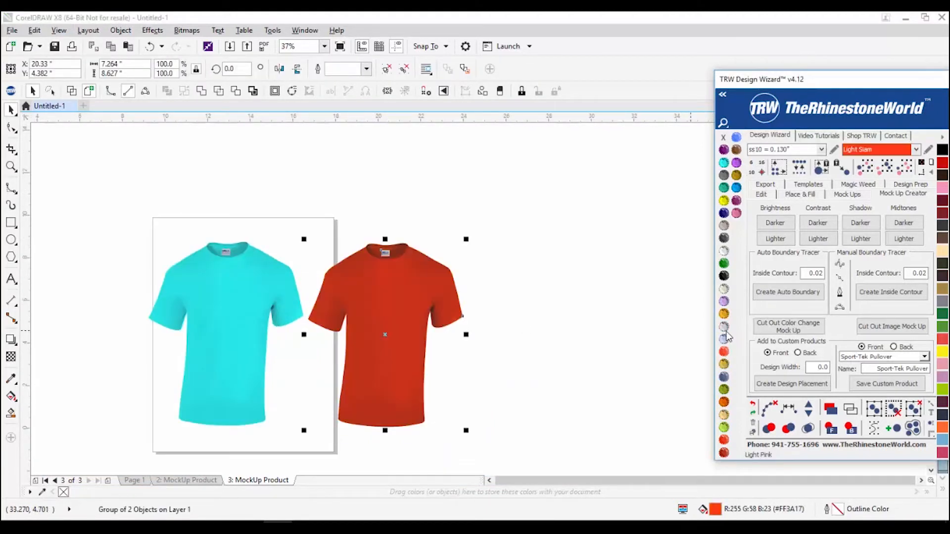
left_click(725, 327)
left_click(724, 313)
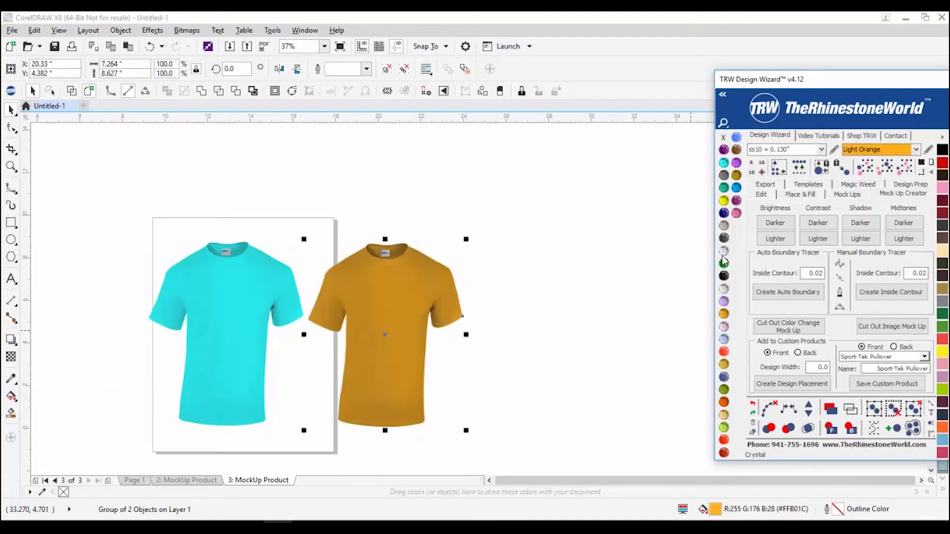
left_click(724, 239)
left_click(723, 229)
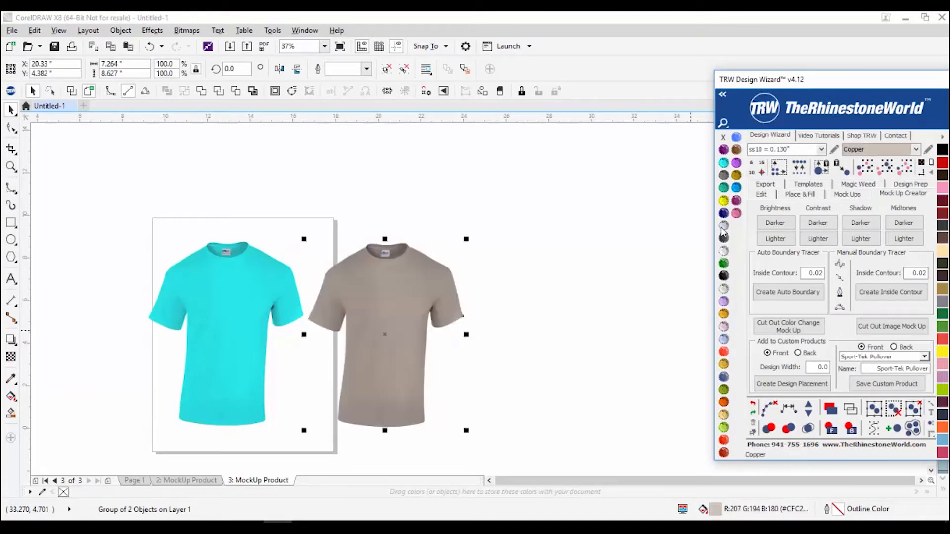
Step: Give the left shirt the same Copper shade
left_click(234, 317)
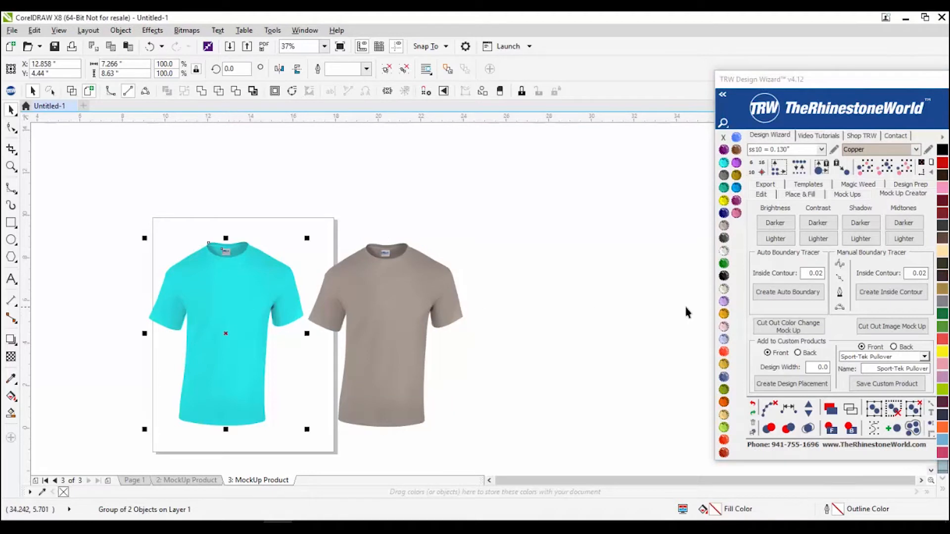
left_click(724, 229)
left_click(437, 350)
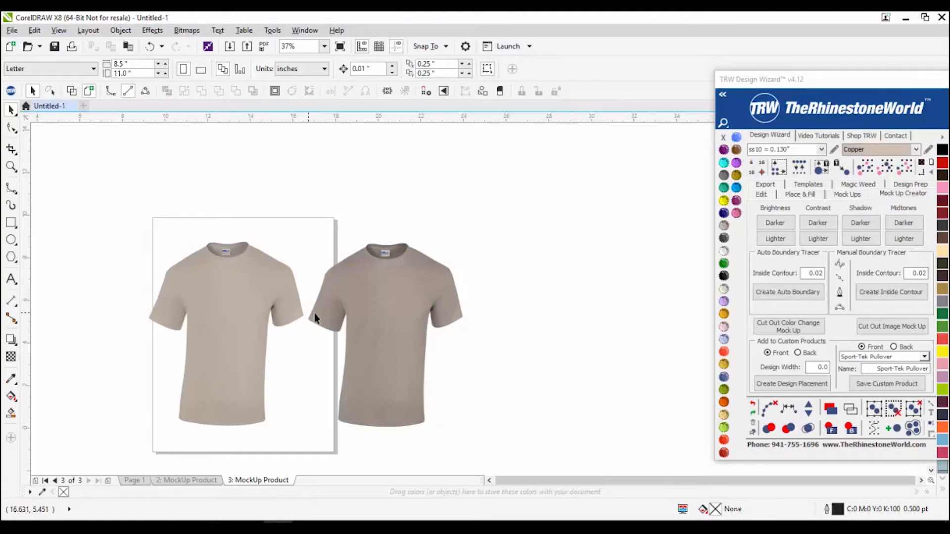
Step: Move the TRW Design Wizard docker so it no longer covers the shirts
scroll(374, 308, "up", 2)
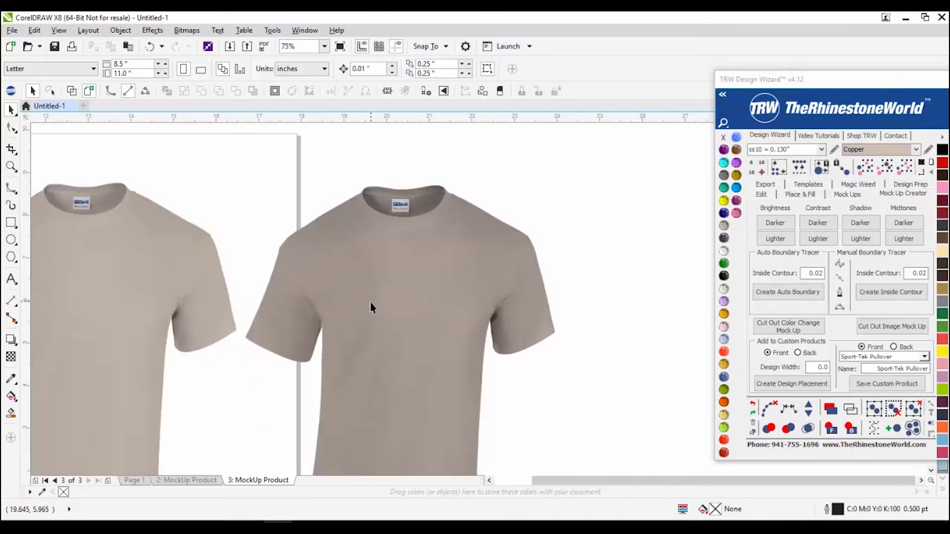
scroll(400, 281, "down", 2)
scroll(249, 261, "up", 2)
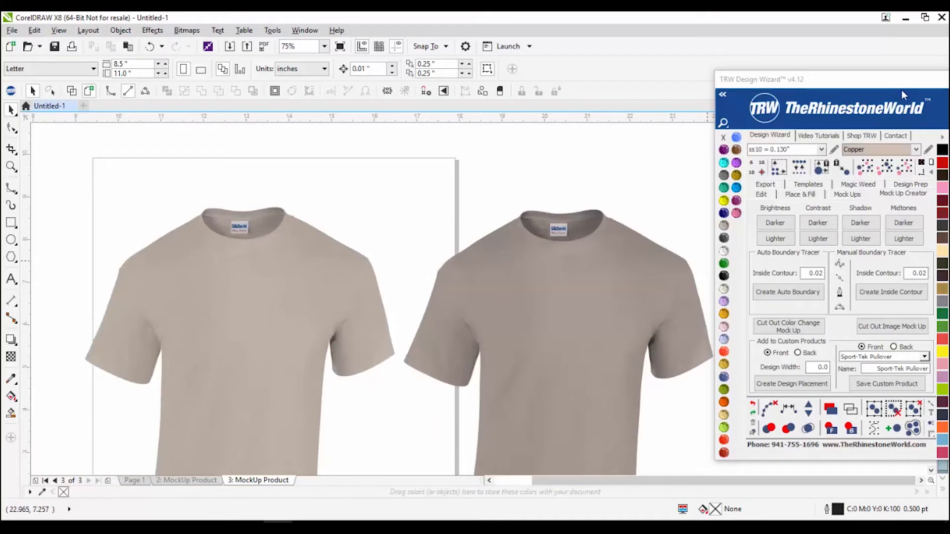
left_click_drag(885, 89, 842, 74)
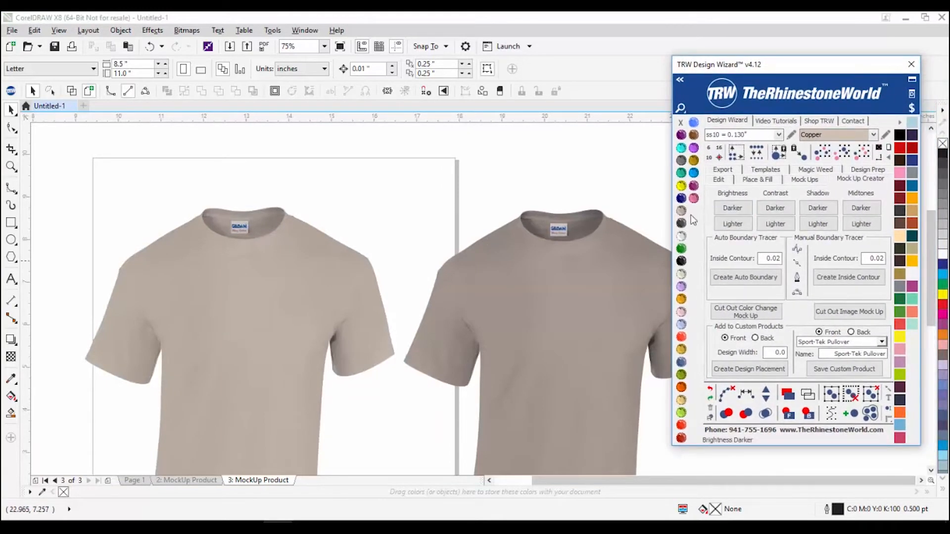
Step: Start a new blank Letter-size document, Untitled-2, with Ctrl+N
scroll(460, 332, "down", 2)
scroll(474, 333, "up", 2)
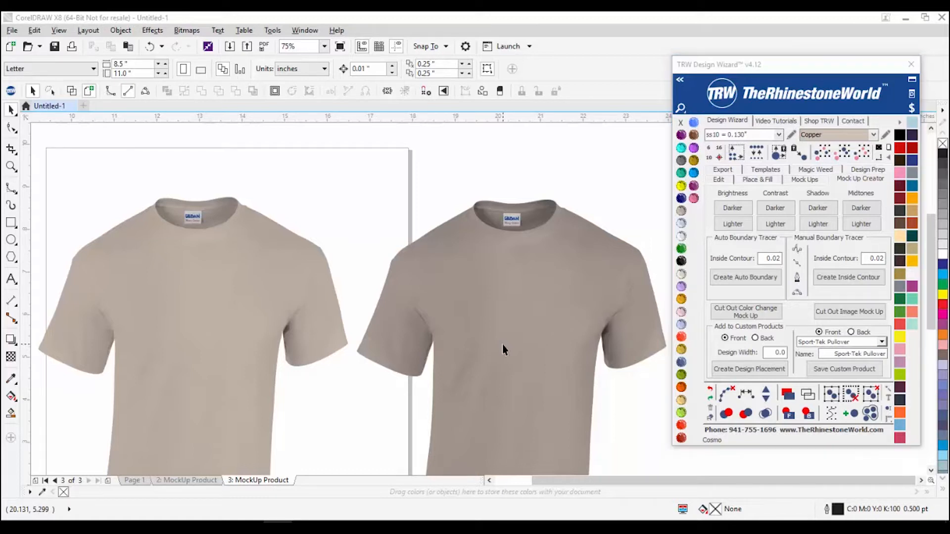
left_click(503, 346)
scroll(444, 355, "down", 1)
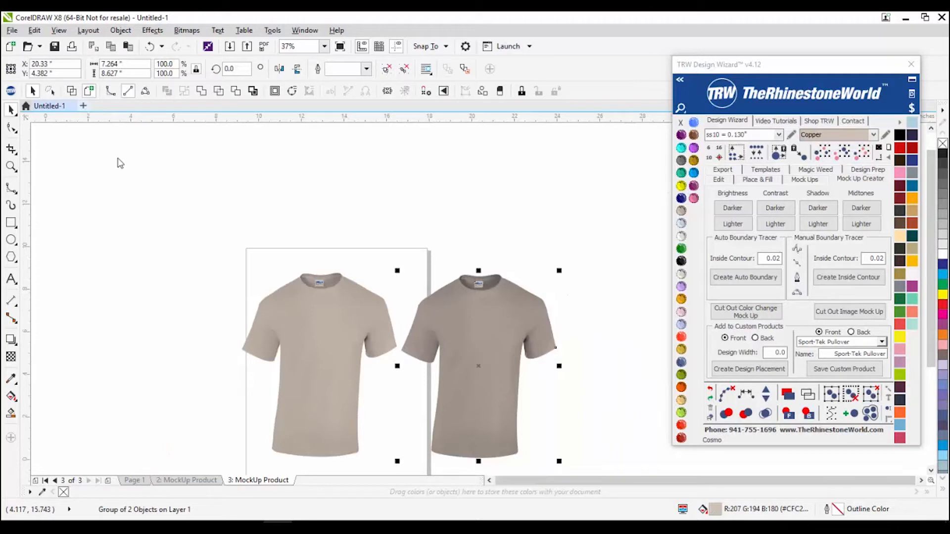
key("ctrl+n")
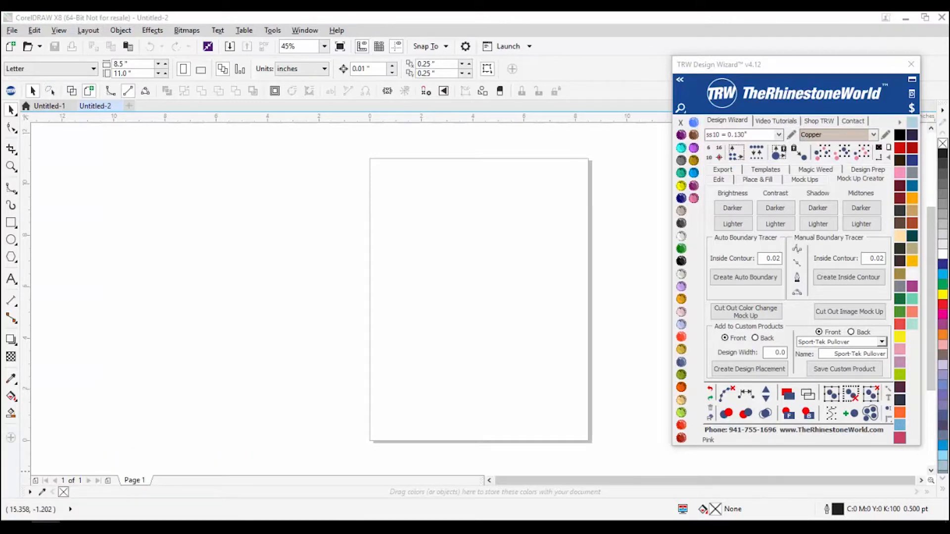
Step: Place the Blue Under Armour polo image centred on the Untitled-2 page and zoom to inspect it
left_click_drag(476, 383, 479, 286)
scroll(475, 258, "up", 3)
scroll(476, 261, "down", 3)
scroll(514, 274, "up", 2)
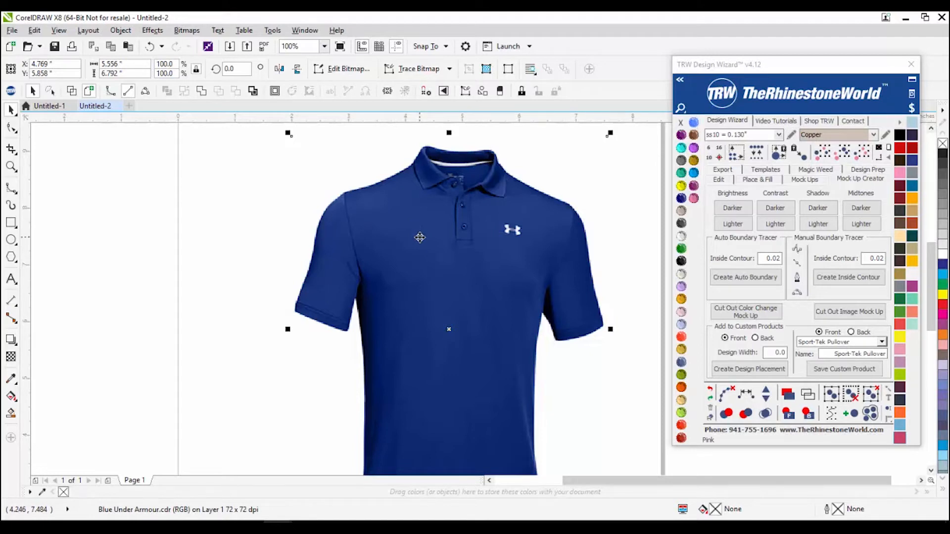
scroll(409, 223, "down", 2)
scroll(397, 237, "up", 1)
scroll(445, 188, "up", 3)
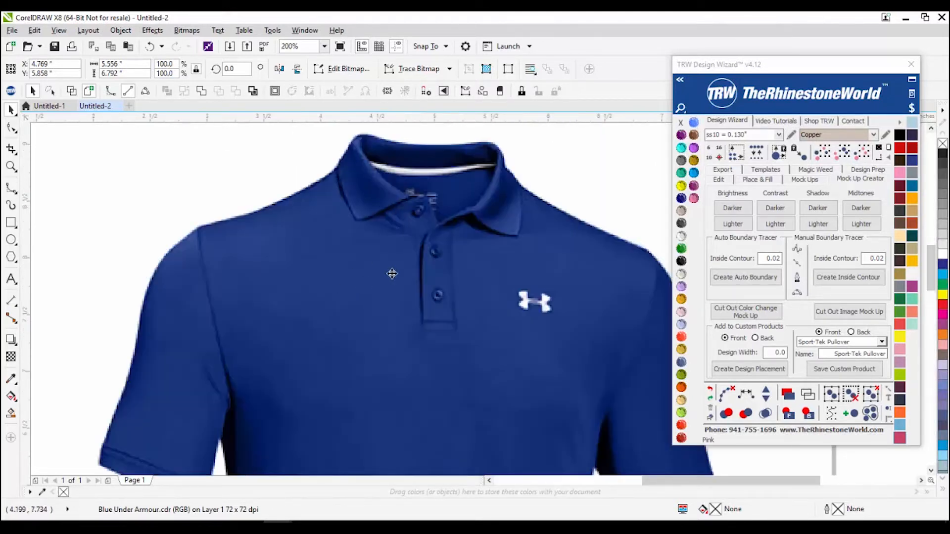
scroll(396, 267, "down", 2)
scroll(434, 248, "up", 1)
scroll(435, 248, "down", 1)
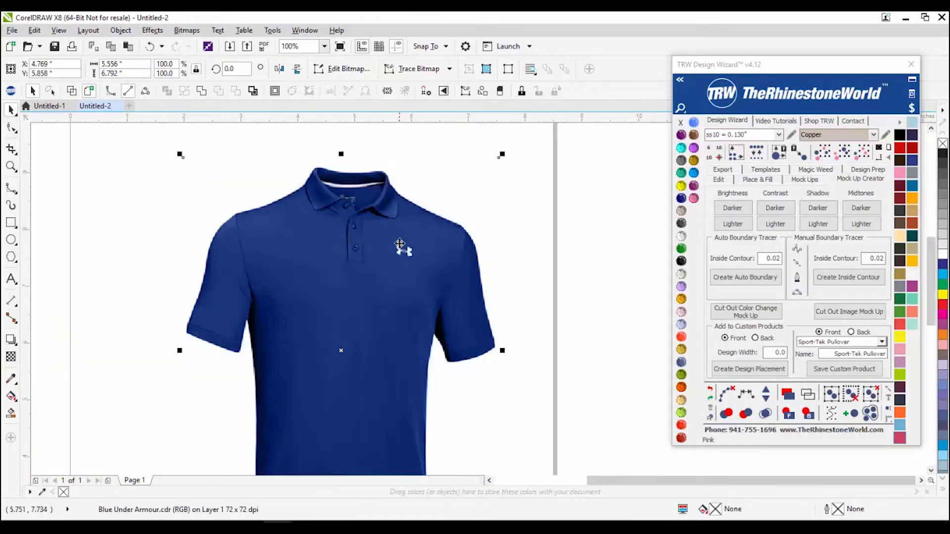
scroll(395, 243, "up", 1)
scroll(501, 361, "down", 2)
scroll(475, 376, "up", 2)
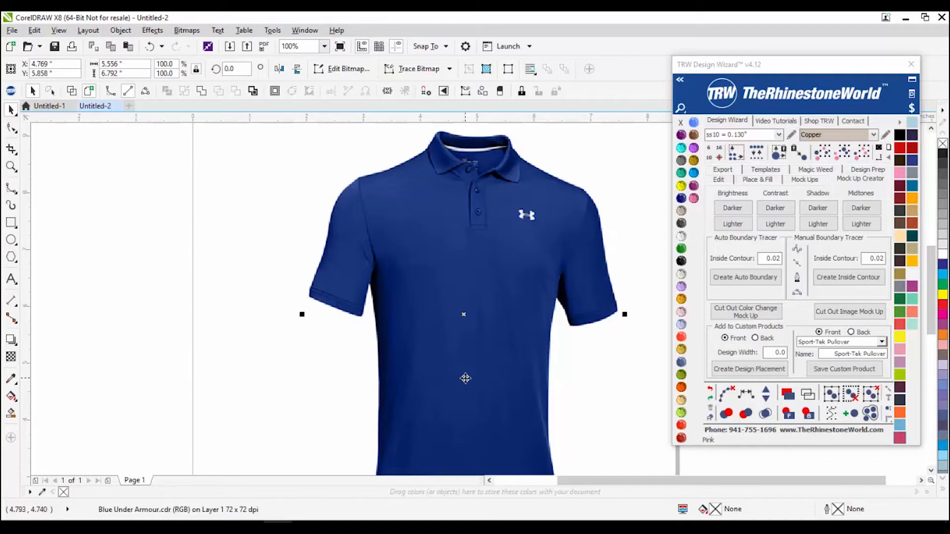
scroll(345, 345, "down", 2)
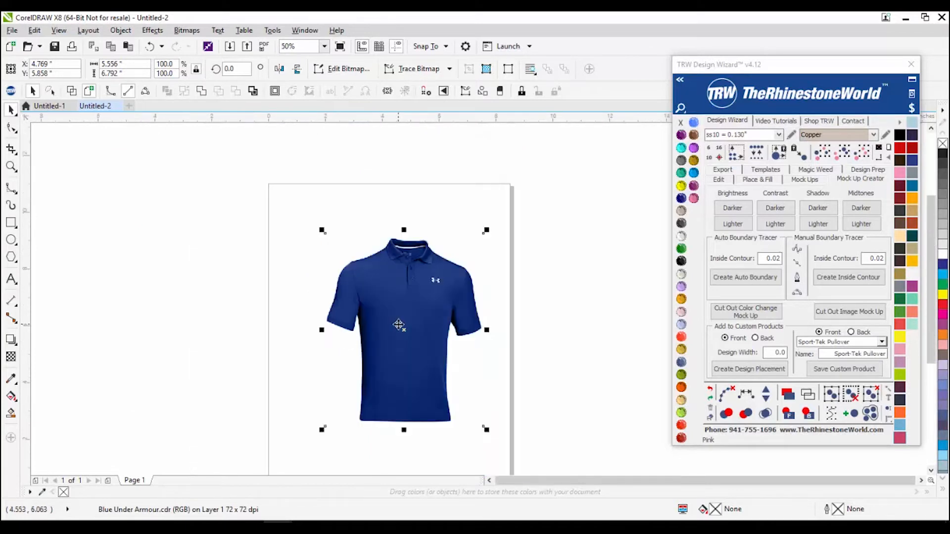
scroll(386, 324, "up", 2)
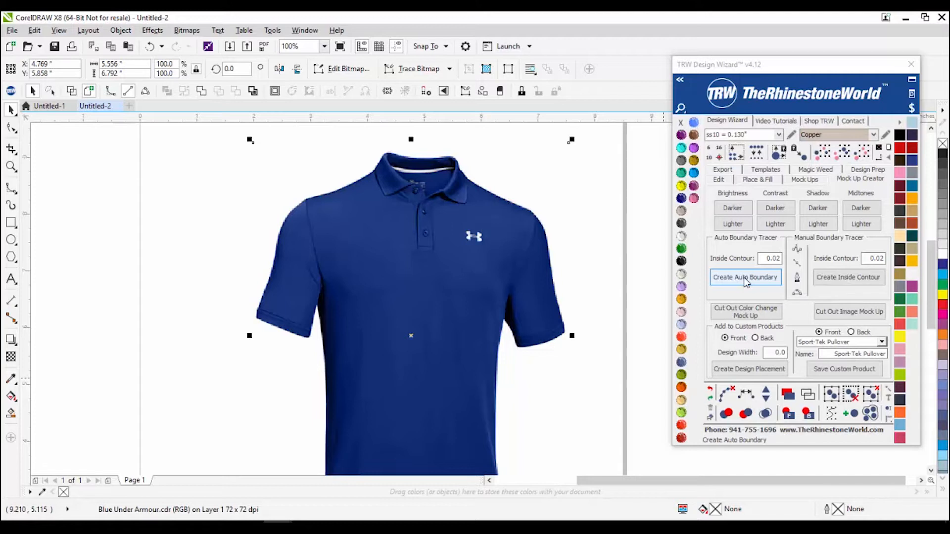
Step: Trace an automatic boundary around the polo shirt and zoom in to check it
left_click(745, 278)
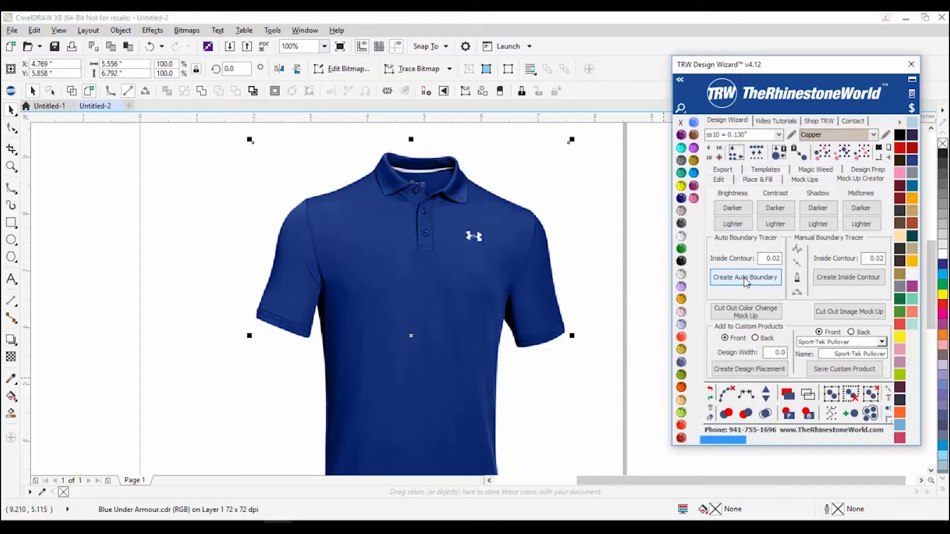
scroll(590, 292, "down", 3)
scroll(495, 307, "up", 4)
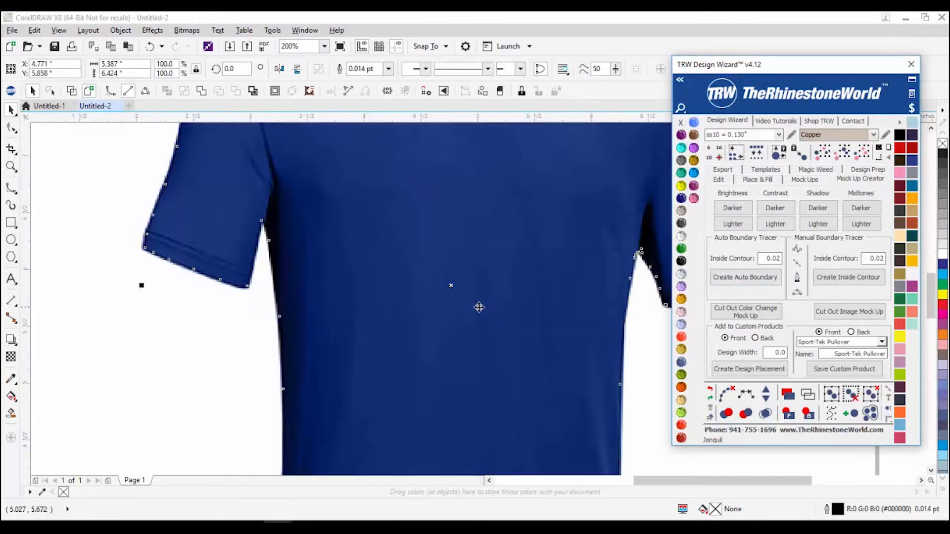
scroll(347, 284, "down", 1)
scroll(275, 206, "up", 2)
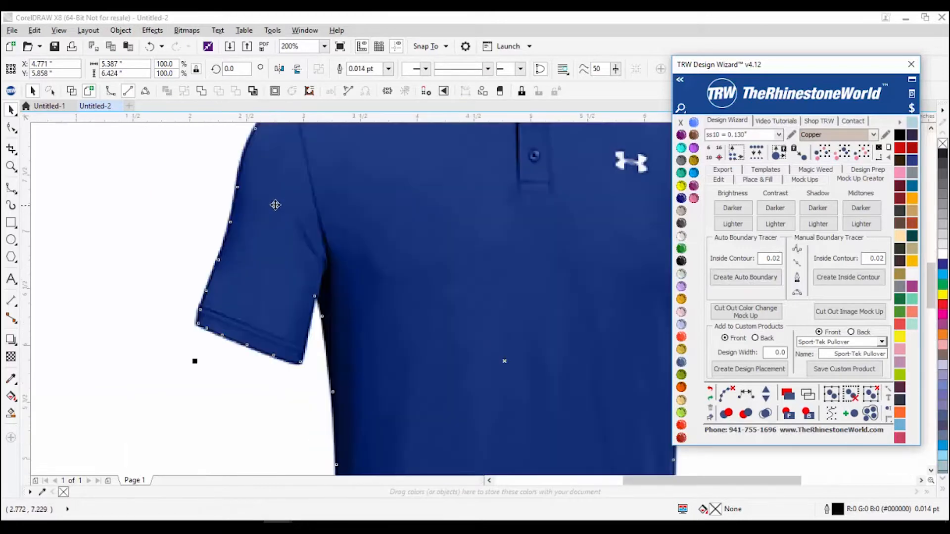
scroll(257, 422, "up", 3)
scroll(257, 421, "down", 5)
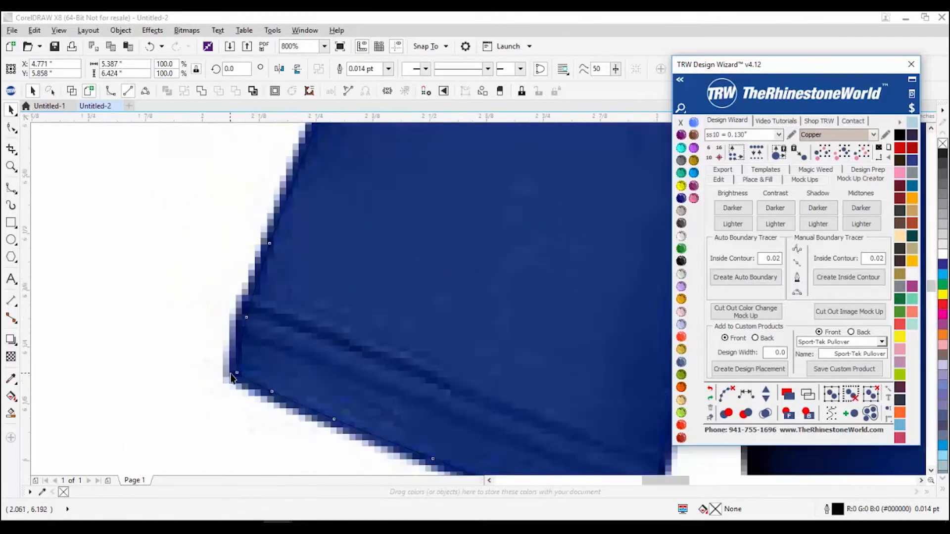
scroll(324, 250, "up", 2)
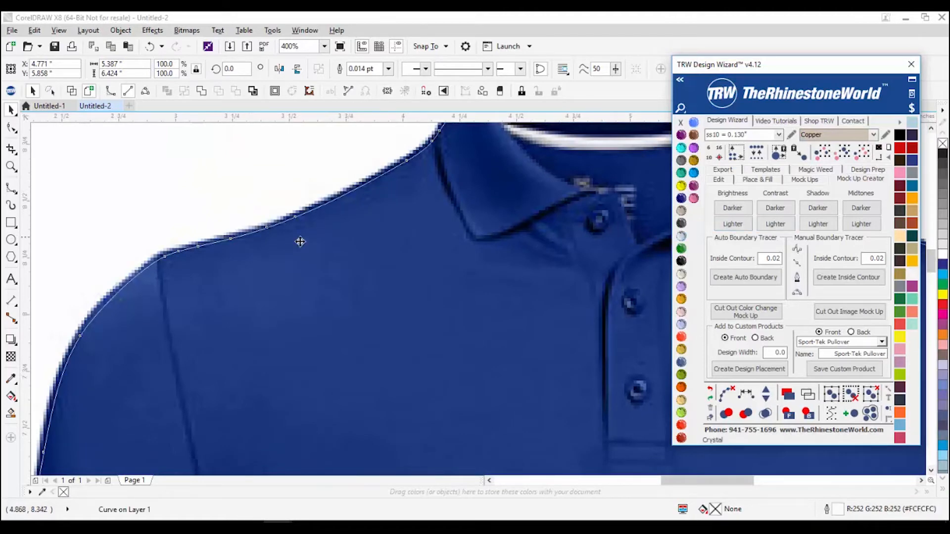
scroll(259, 271, "down", 2)
scroll(304, 222, "up", 2)
Step: Colour the boundary outline gold and inspect its fit around the shirt's edges
left_click(682, 412)
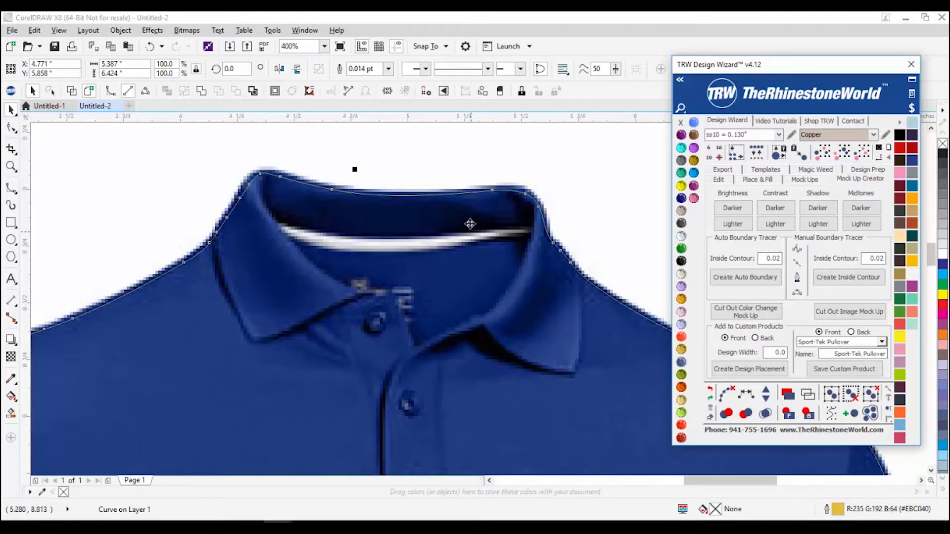
scroll(471, 227, "up", 1)
scroll(456, 195, "down", 3)
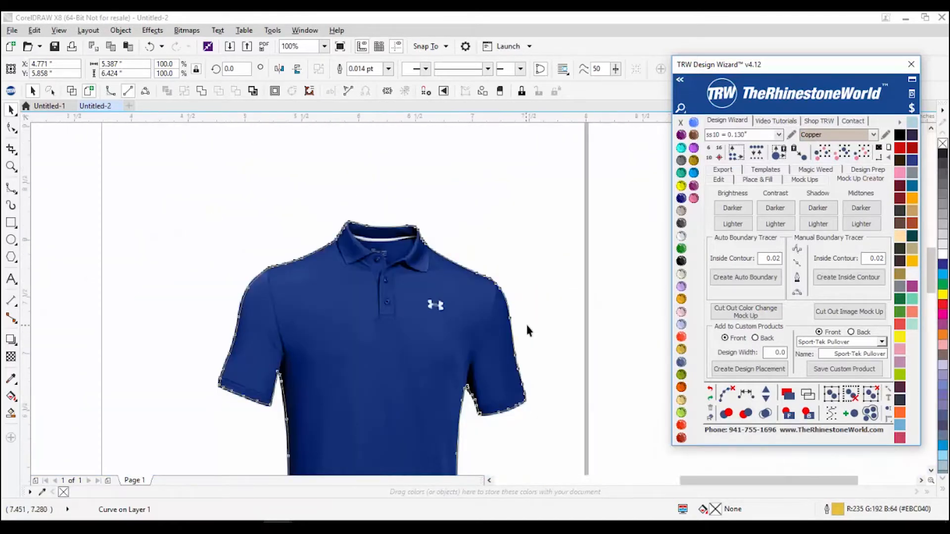
scroll(444, 274, "up", 2)
scroll(443, 274, "down", 1)
scroll(450, 344, "up", 1)
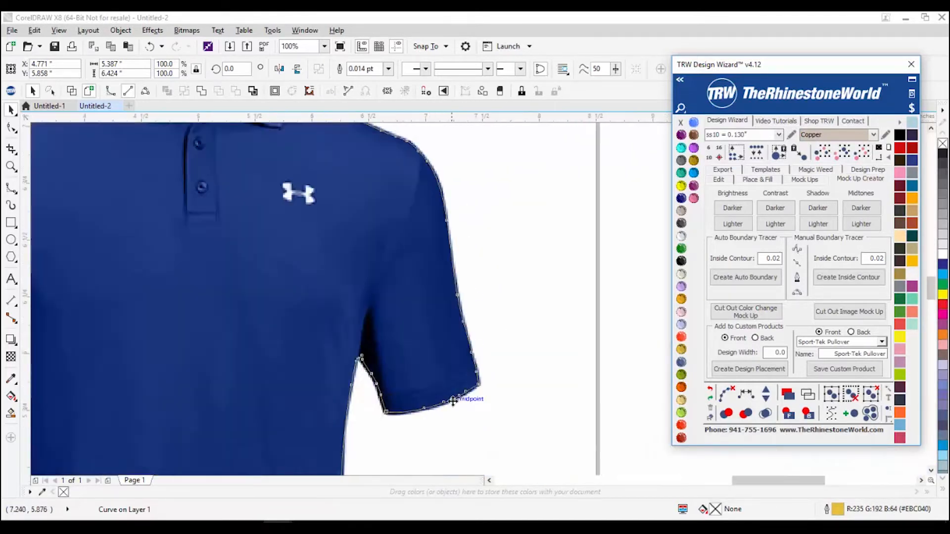
scroll(557, 362, "up", 2)
scroll(555, 333, "down", 3)
scroll(457, 320, "up", 5)
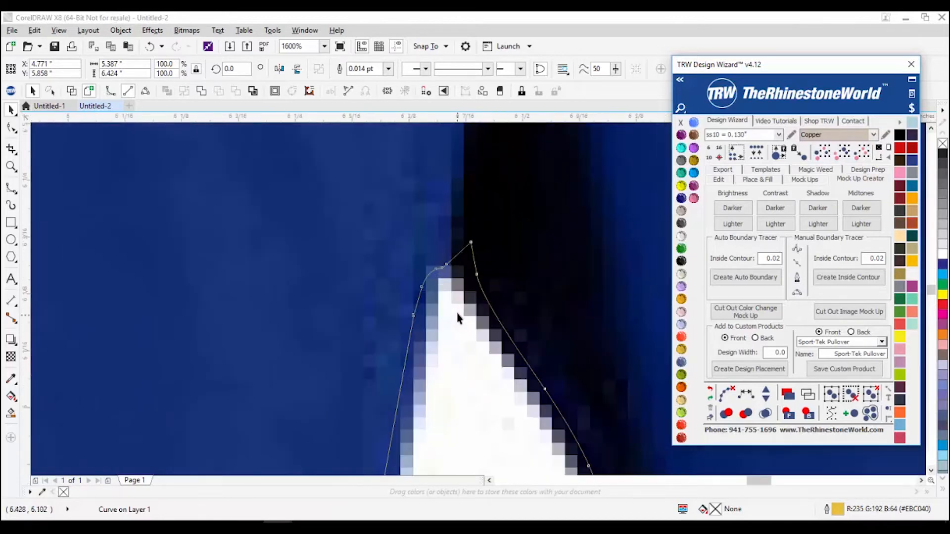
scroll(458, 321, "down", 3)
scroll(466, 335, "up", 1)
scroll(444, 428, "down", 2)
scroll(450, 422, "up", 3)
scroll(390, 437, "up", 1)
scroll(509, 448, "down", 2)
scroll(526, 445, "up", 1)
scroll(257, 423, "down", 1)
scroll(214, 447, "up", 2)
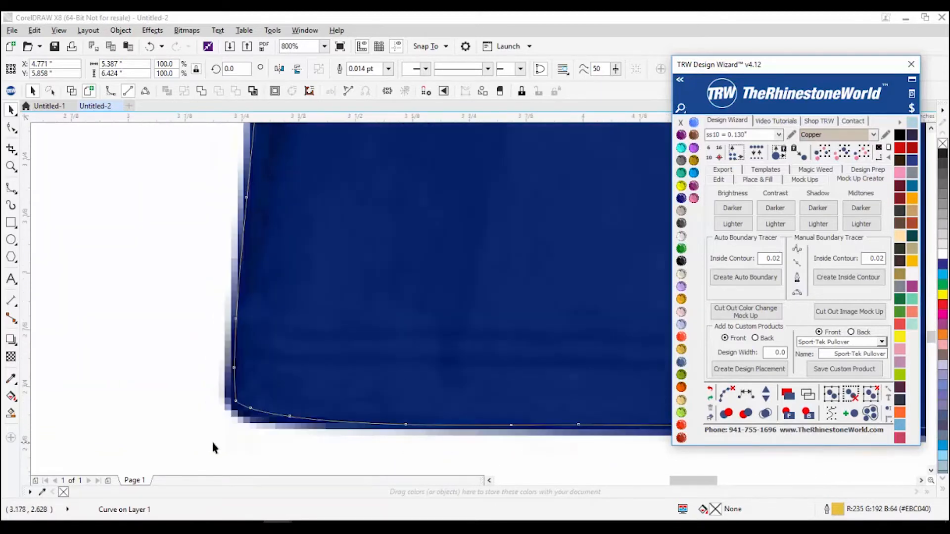
scroll(456, 450, "right", 3)
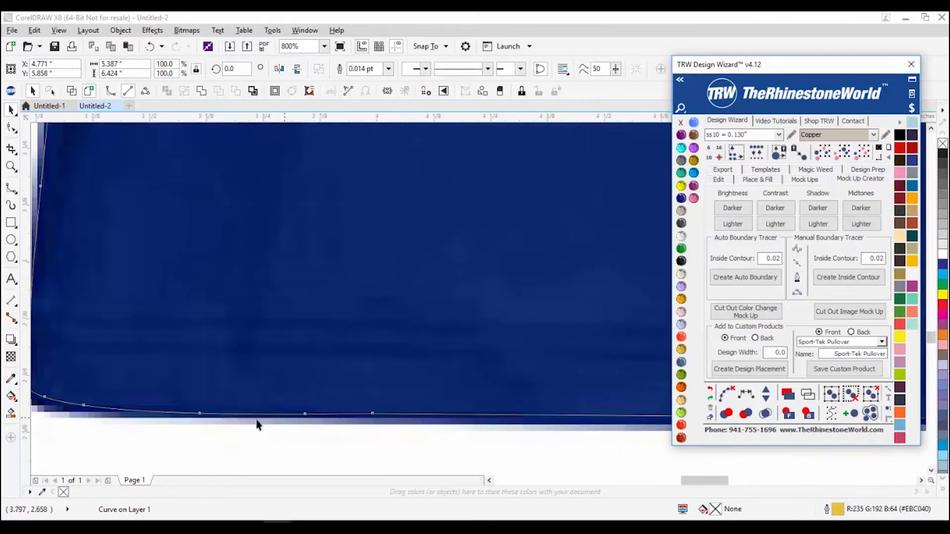
scroll(396, 425, "down", 1)
scroll(440, 426, "down", 1)
scroll(529, 428, "up", 2)
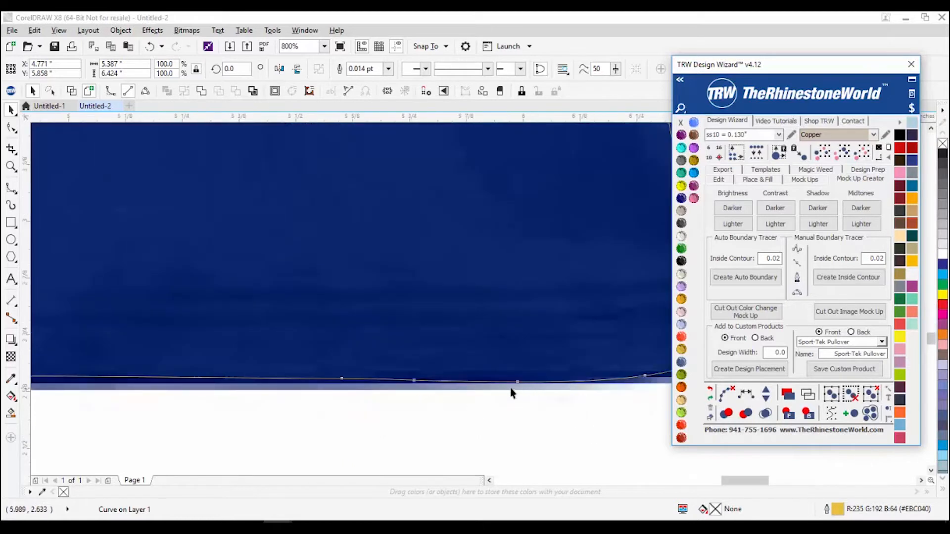
scroll(505, 383, "down", 2)
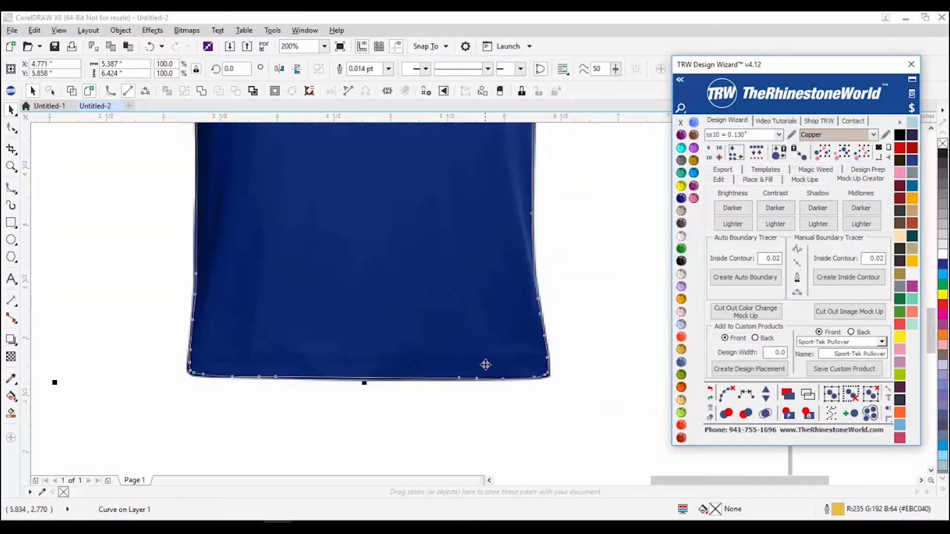
scroll(486, 365, "down", 2)
Step: Delete the misfitting outline, reselect the polo photo, and highlight the Inside Contour value
left_click_drag(462, 282, 440, 292)
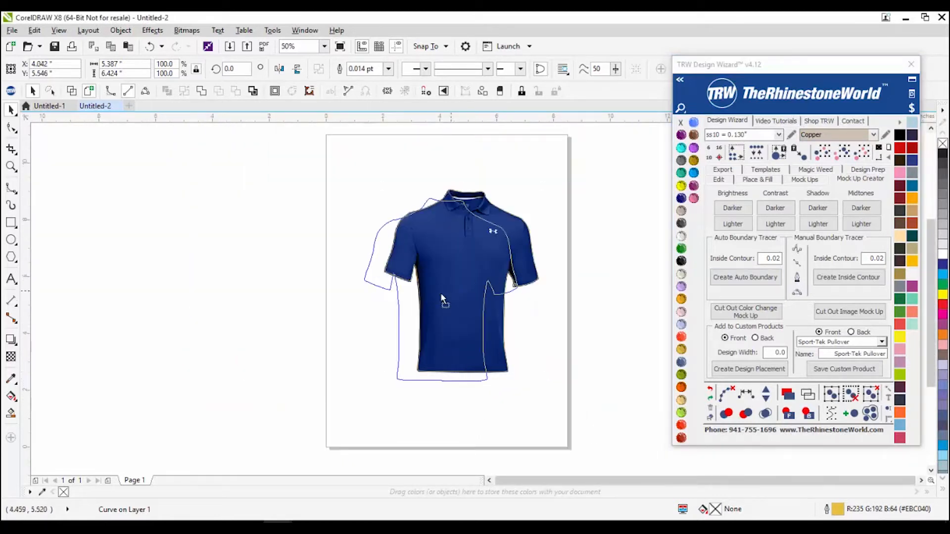
key("Delete")
left_click(446, 297)
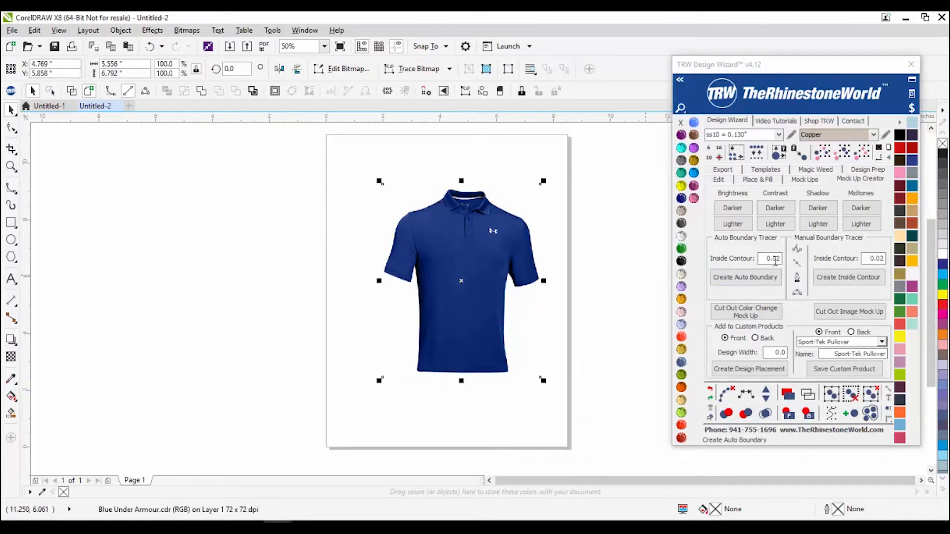
left_click_drag(779, 260, 782, 260)
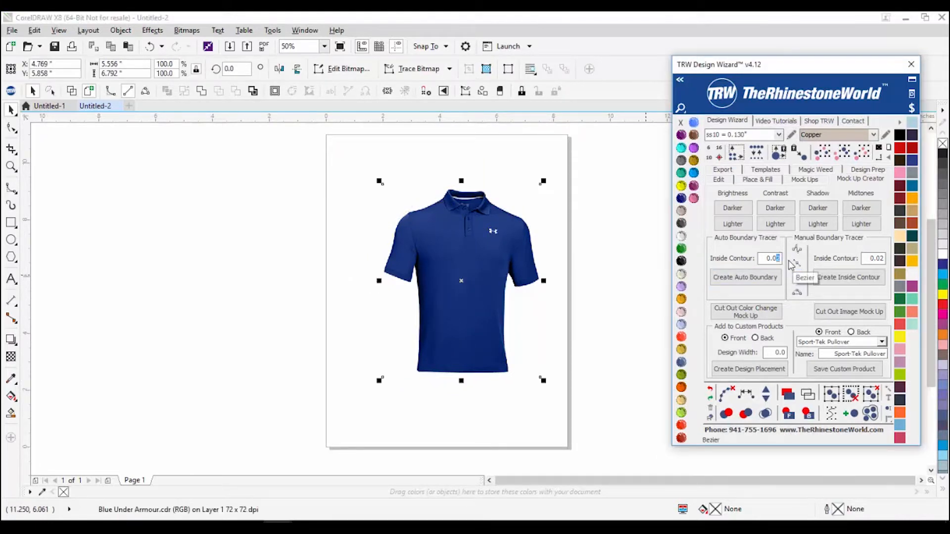
Step: Set Inside Contour to 0.03 and create a new automatic boundary around the polo
type("3")
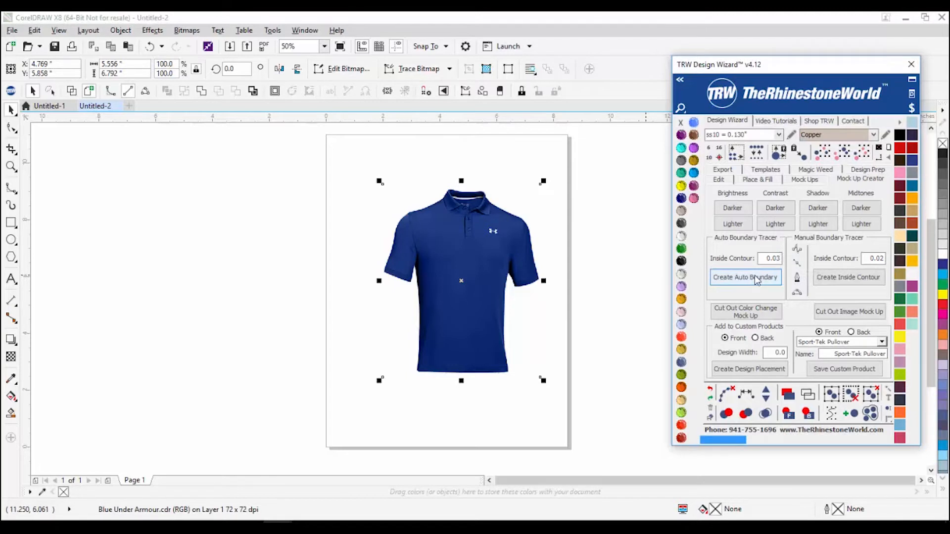
left_click(756, 280)
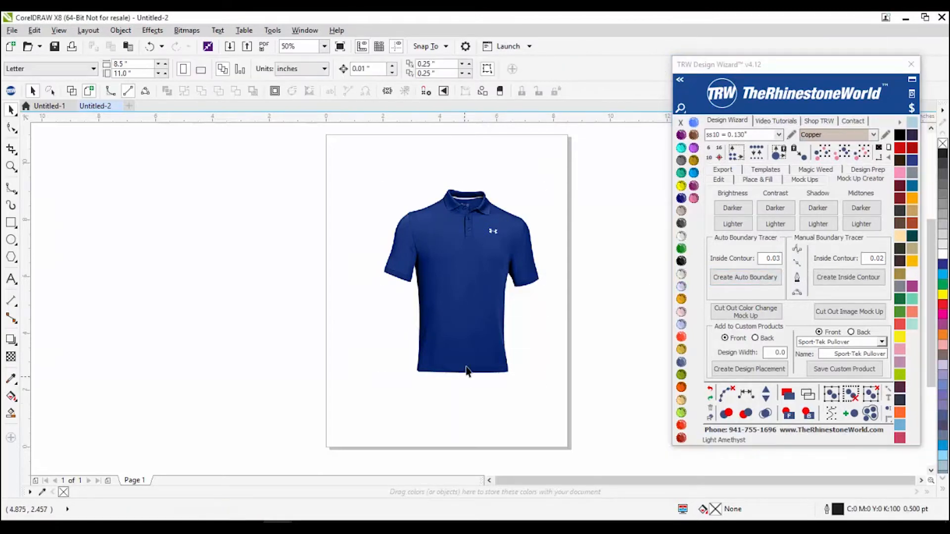
scroll(462, 377, "up", 3)
scroll(418, 396, "up", 1)
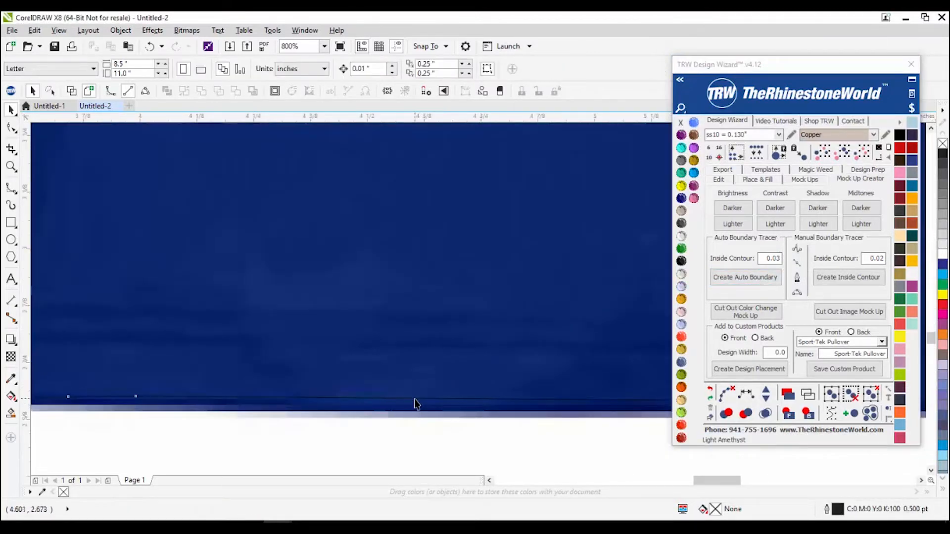
Step: Select the new boundary curve and zoom around the polo's edges to check its fit
left_click(414, 402)
scroll(328, 426, "down", 2)
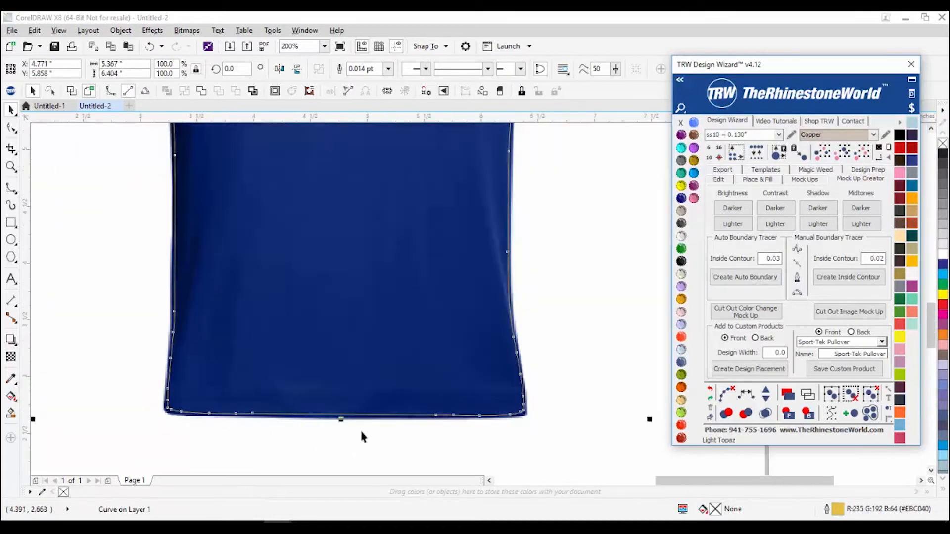
scroll(402, 434, "up", 1)
scroll(402, 432, "down", 1)
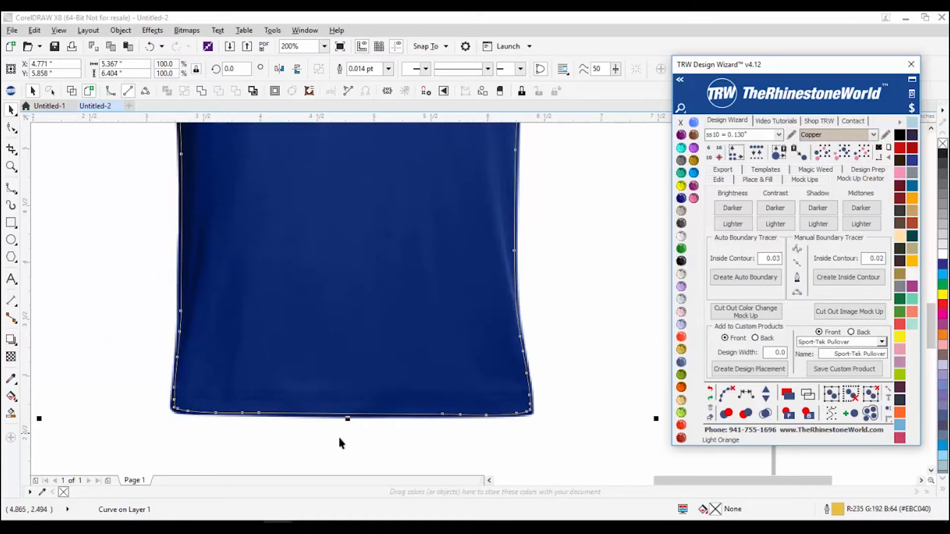
scroll(309, 436, "up", 1)
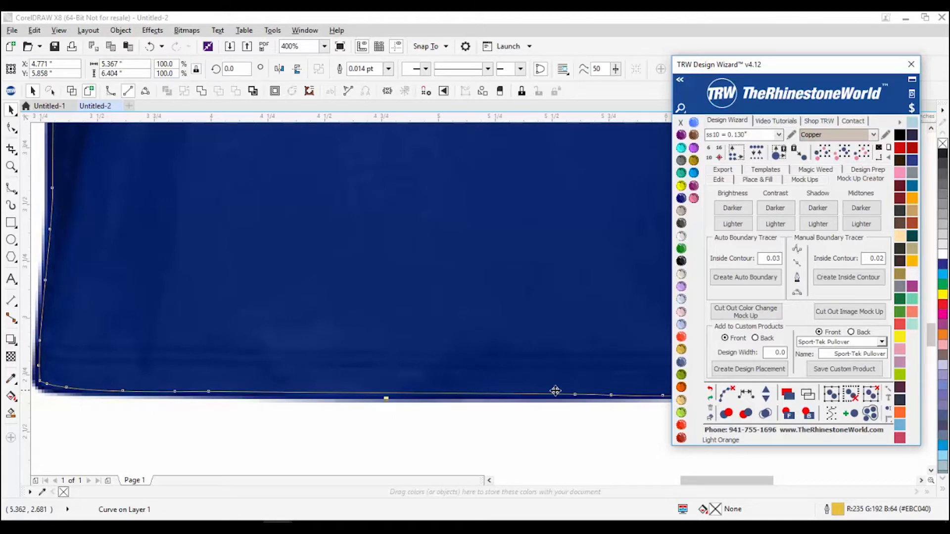
scroll(378, 392, "down", 2)
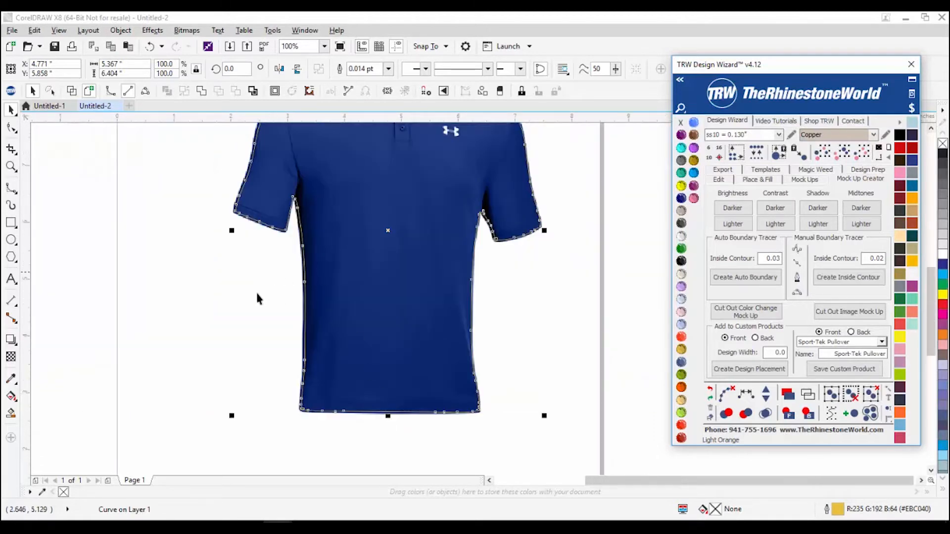
scroll(251, 174, "up", 1)
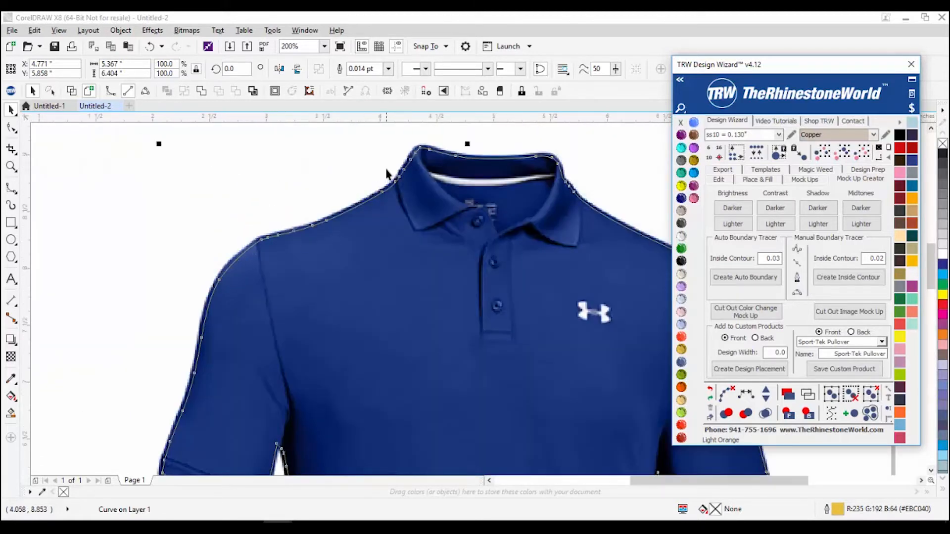
scroll(386, 173, "down", 1)
scroll(395, 179, "up", 1)
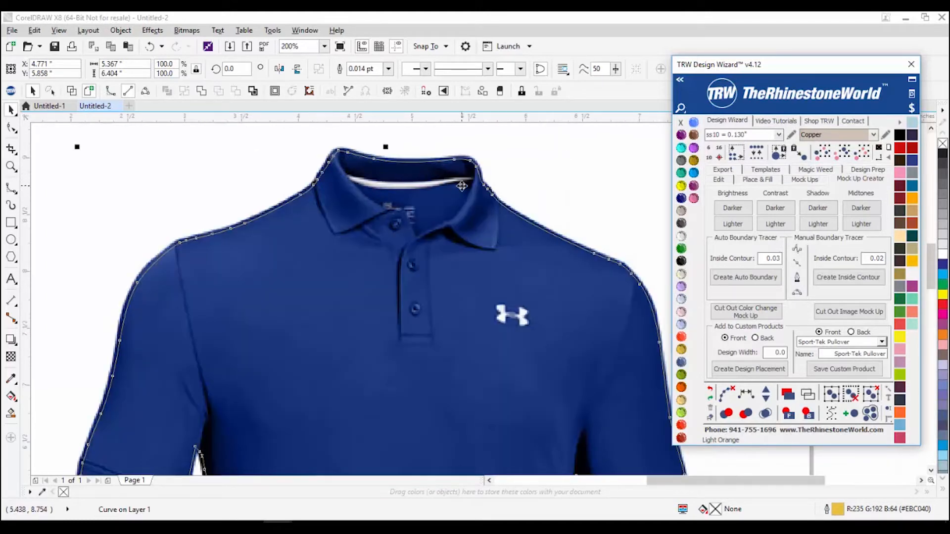
scroll(399, 182, "down", 1)
scroll(534, 310, "up", 1)
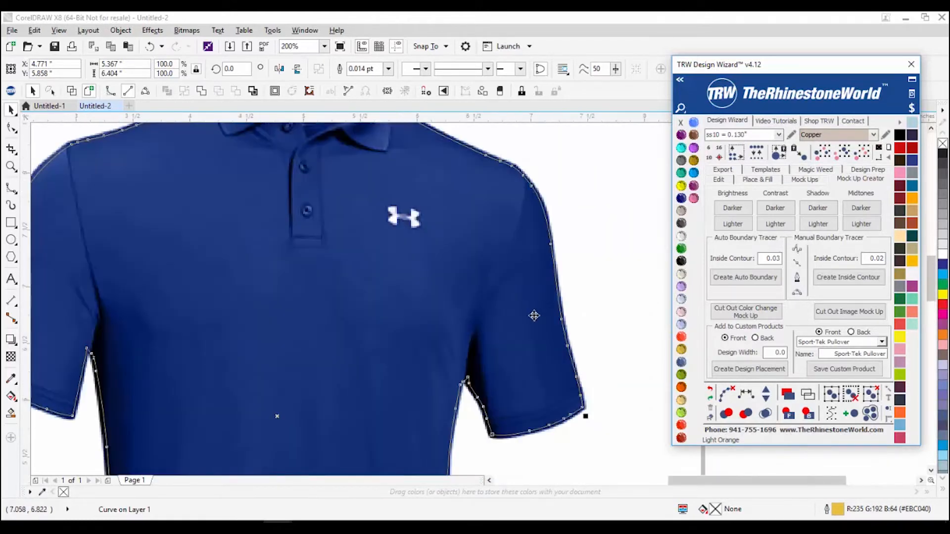
scroll(514, 395, "down", 2)
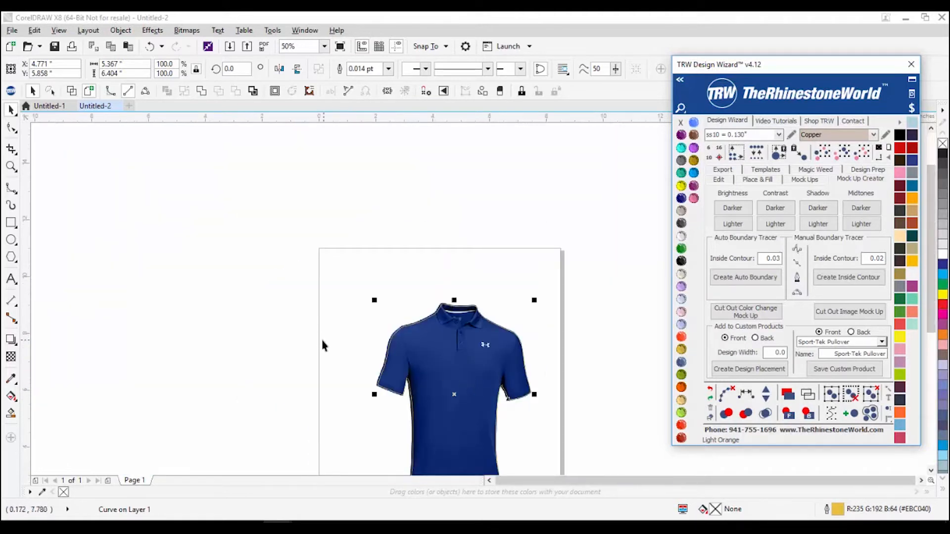
left_click(334, 313)
scroll(335, 313, "down", 1)
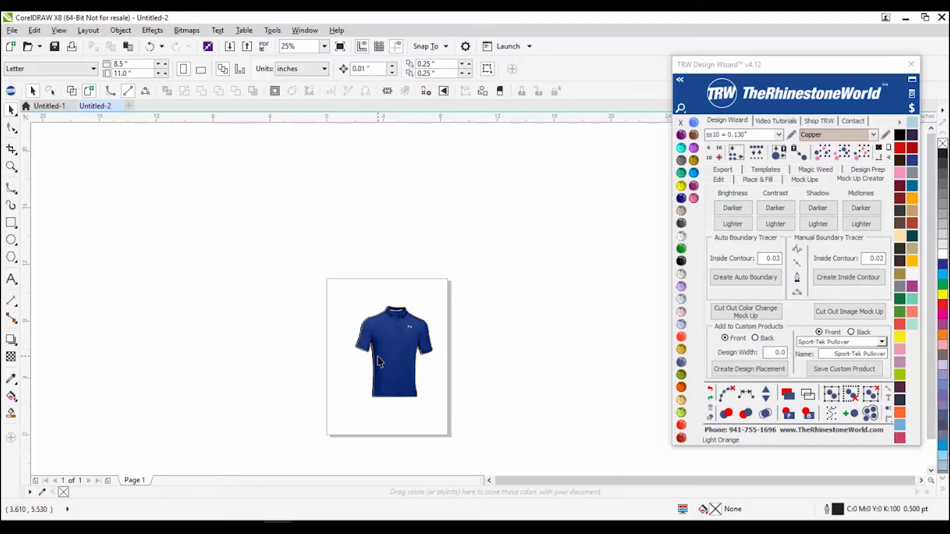
Step: Marquee-select the polo photo together with its traced boundary curve (2 objects selected)
left_click_drag(316, 305, 296, 307)
left_click_drag(305, 298, 464, 419)
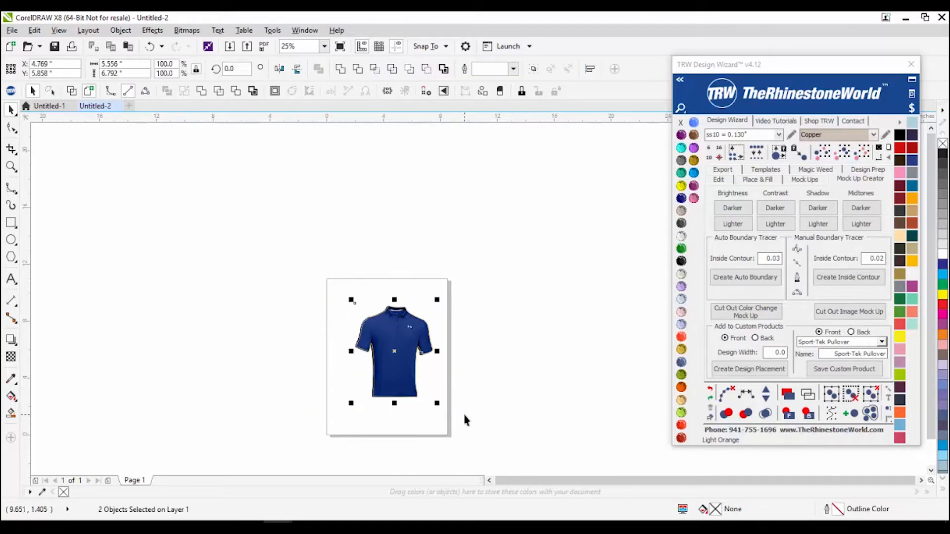
scroll(385, 373, "up", 1)
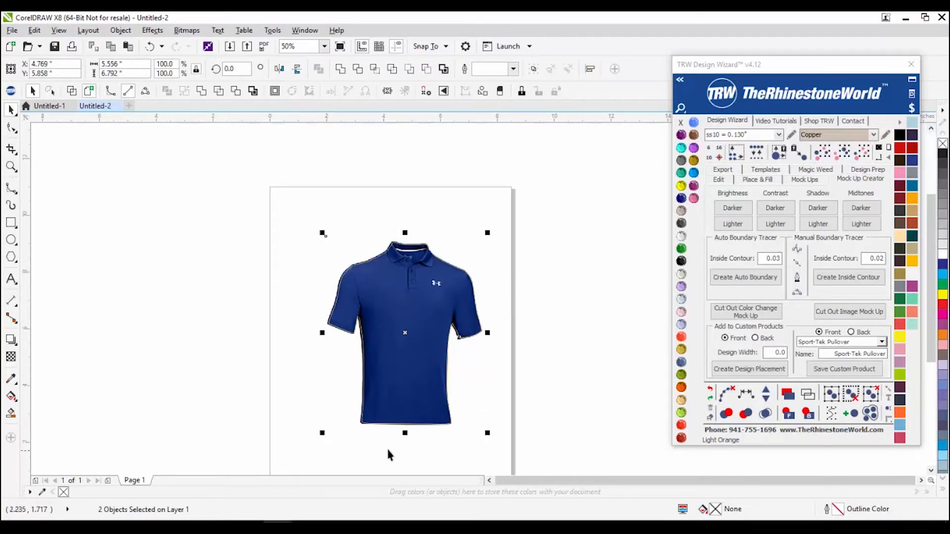
scroll(396, 240, "up", 2)
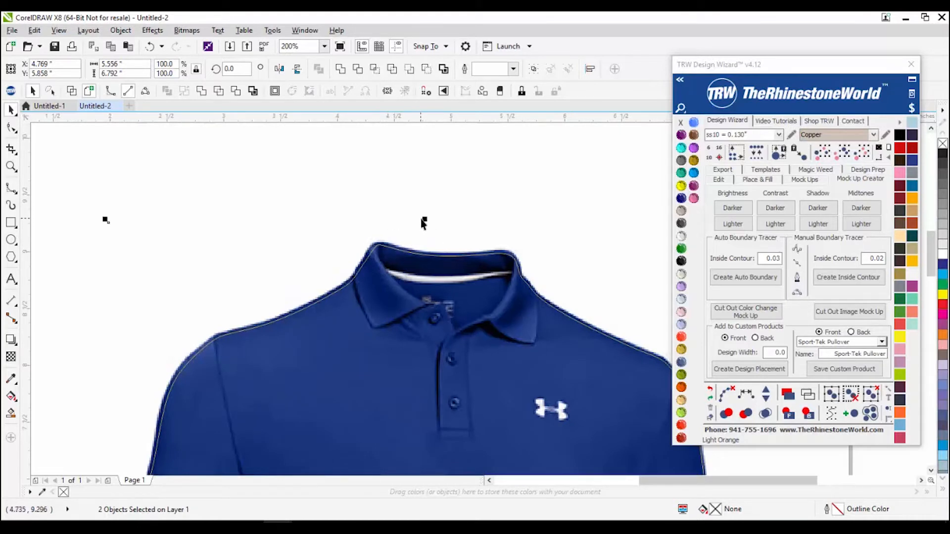
scroll(350, 222, "down", 2)
left_click(292, 246)
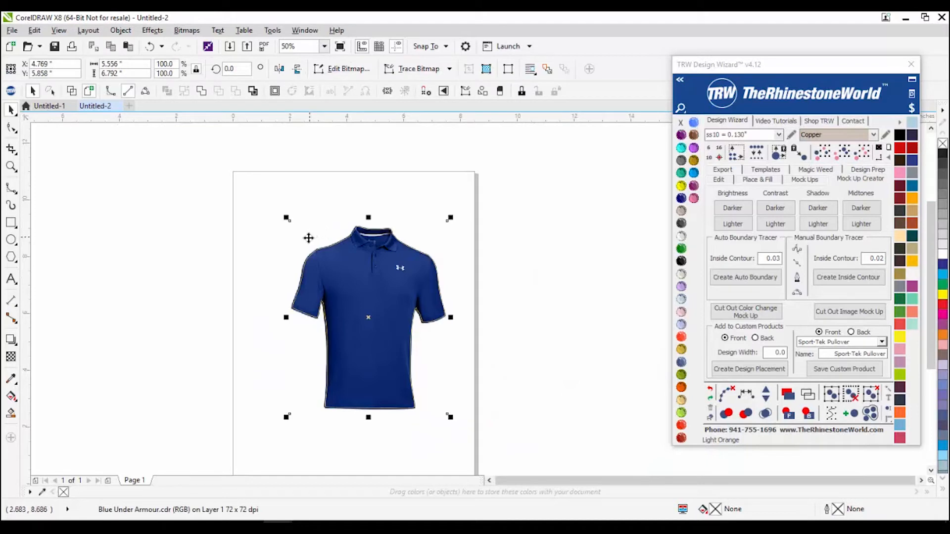
left_click_drag(167, 162, 544, 442)
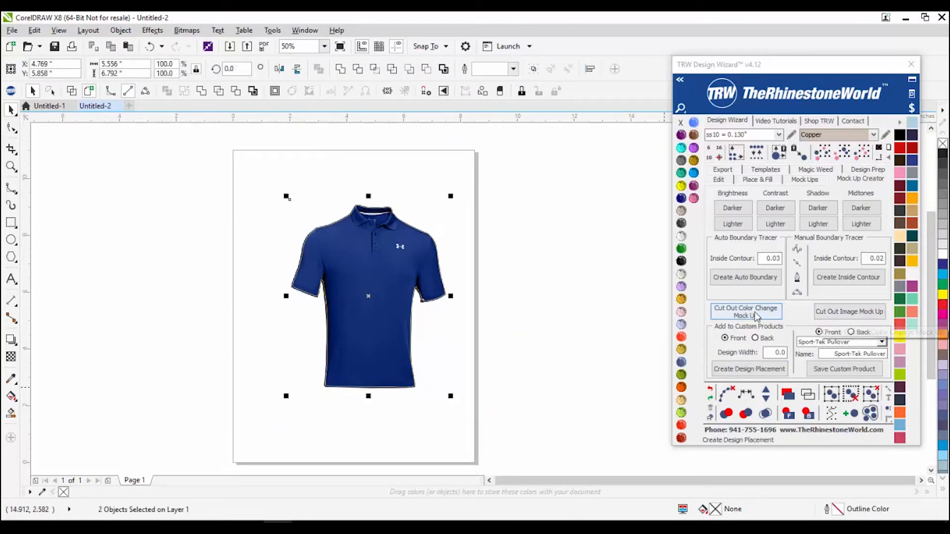
Step: Create a cut-out image mock-up on a new MockUp Product page and reposition the shirt
left_click(837, 314)
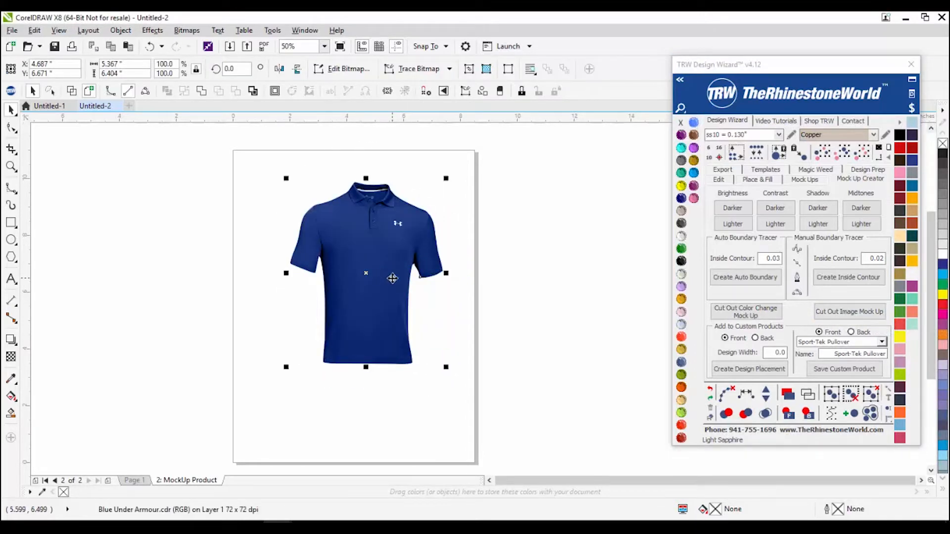
left_click_drag(392, 279, 381, 309)
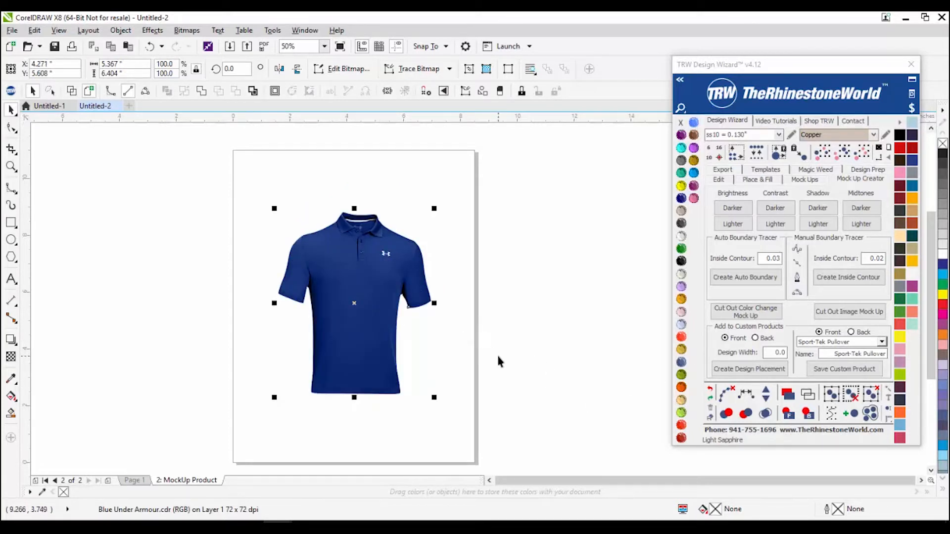
left_click(368, 421)
left_click(141, 480)
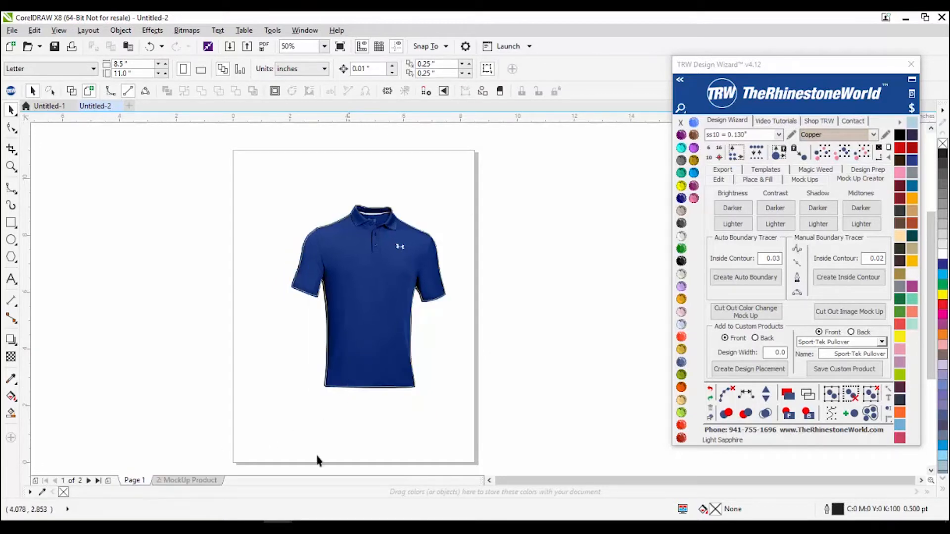
left_click(182, 480)
Step: Recolour the cut-out shirt Light Orange, rerun the mock-up cut-out, and return to Page 1
left_click(390, 305)
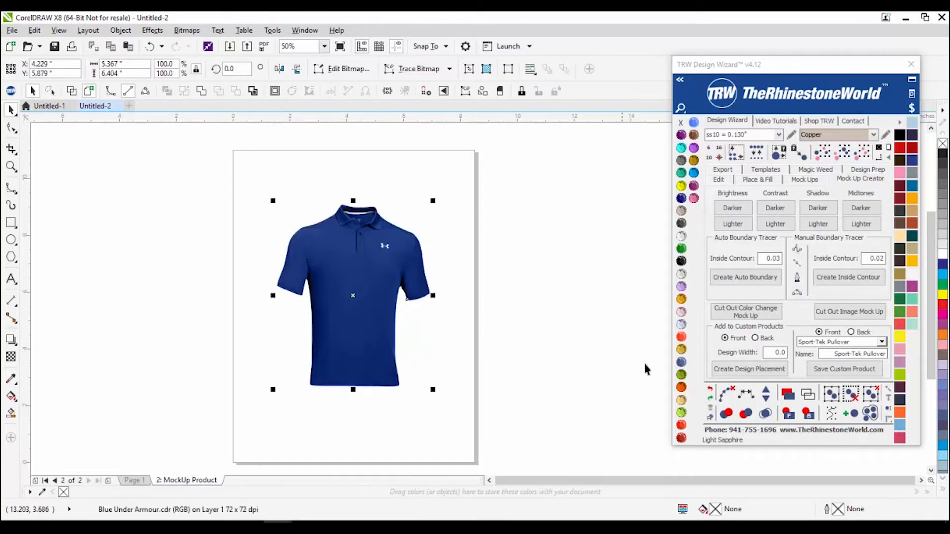
left_click(682, 376)
left_click(681, 300)
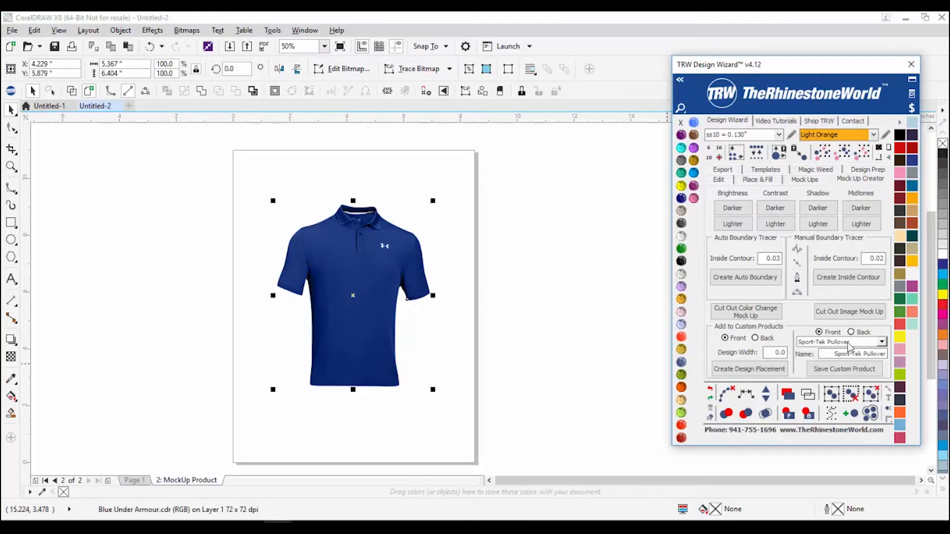
left_click(827, 319)
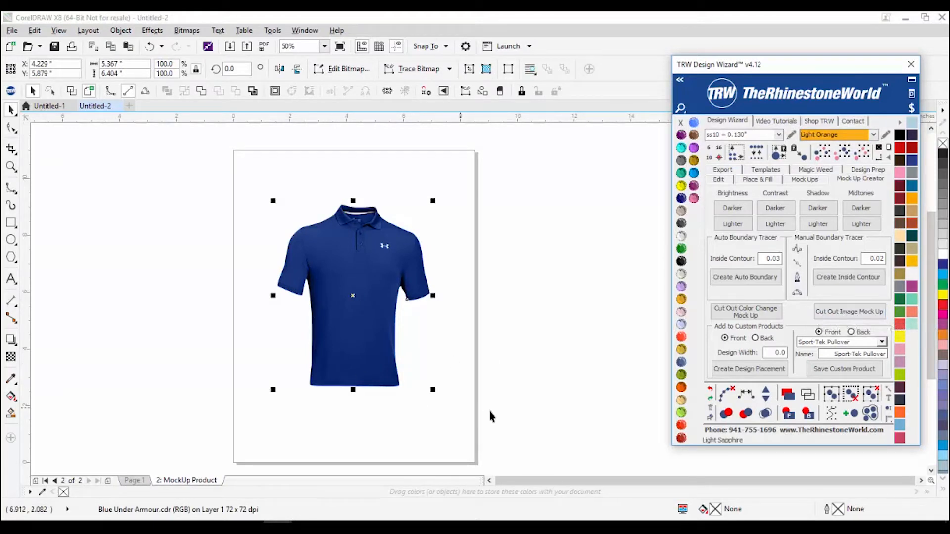
left_click(141, 480)
Step: Marquee-select the Page 1 shirt and make a colour-change mock-up of it on a new page
left_click_drag(266, 171, 539, 448)
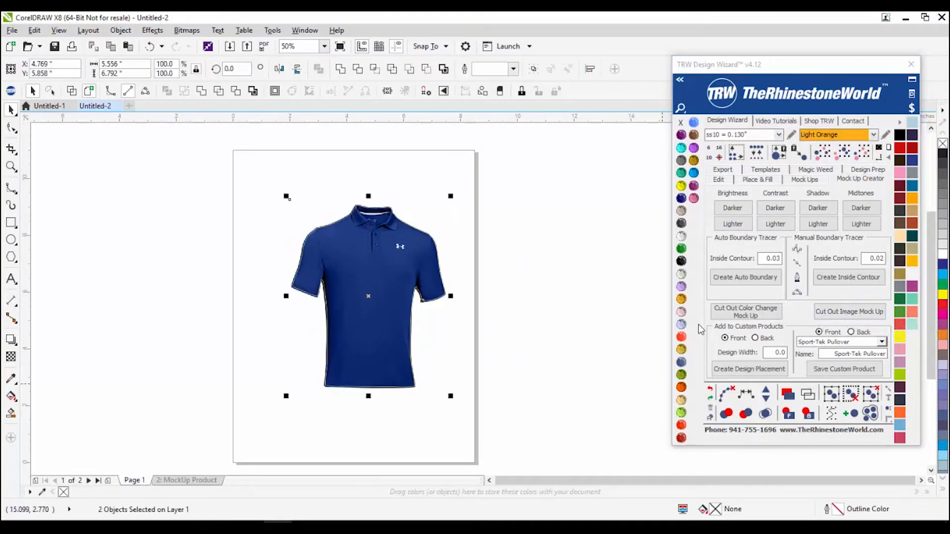
left_click(726, 317)
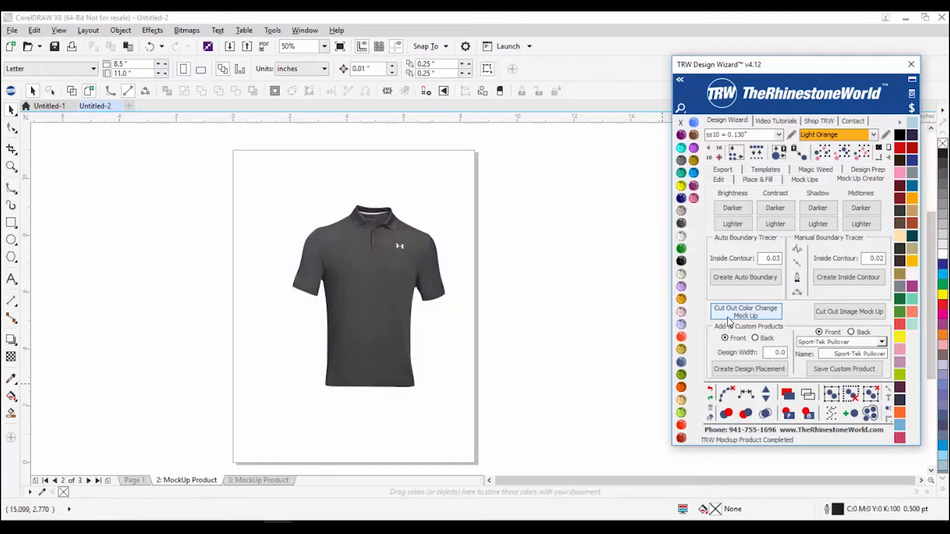
left_click(425, 300)
Step: Try teal, navy, dark grey, grey, brown, maroon, black and Crystal swatches on the shirt
left_click(683, 161)
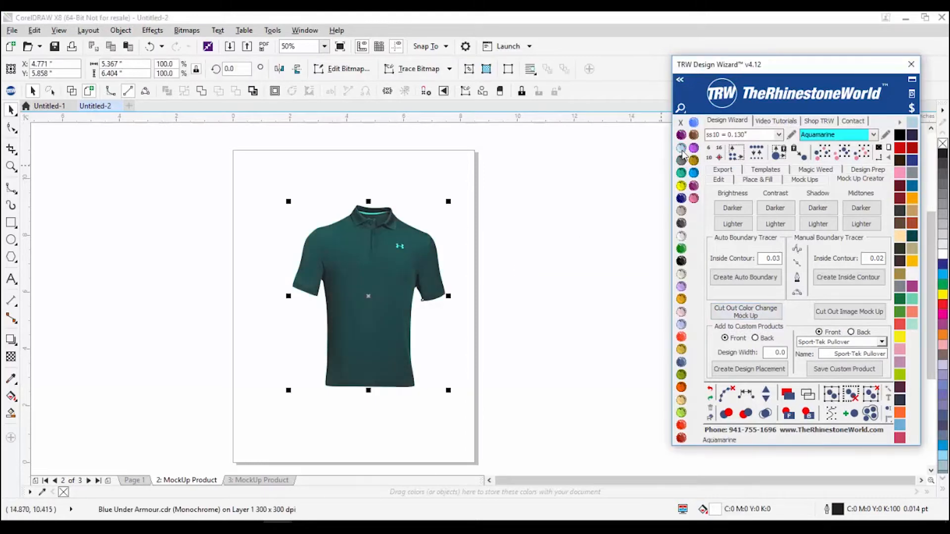
left_click(682, 198)
left_click(682, 224)
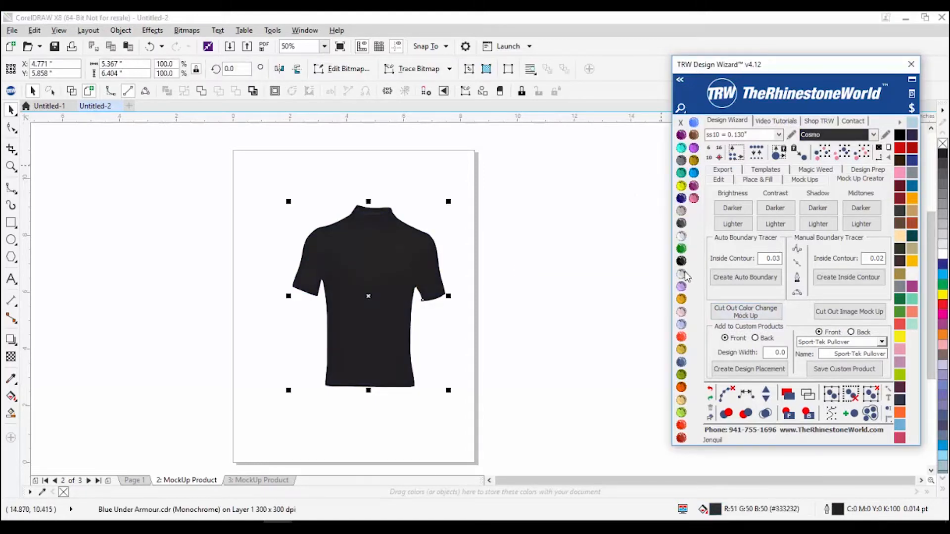
left_click(681, 273)
left_click(681, 299)
left_click(682, 337)
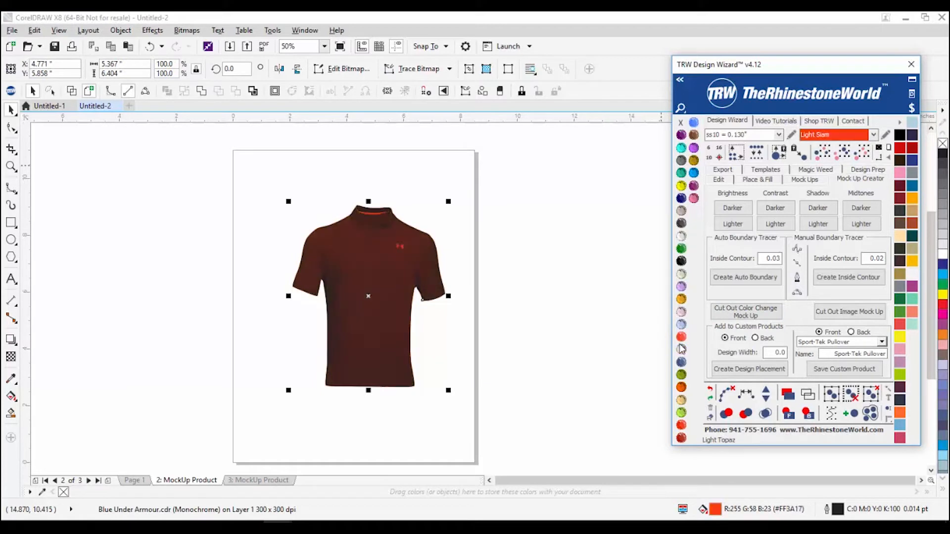
left_click(682, 262)
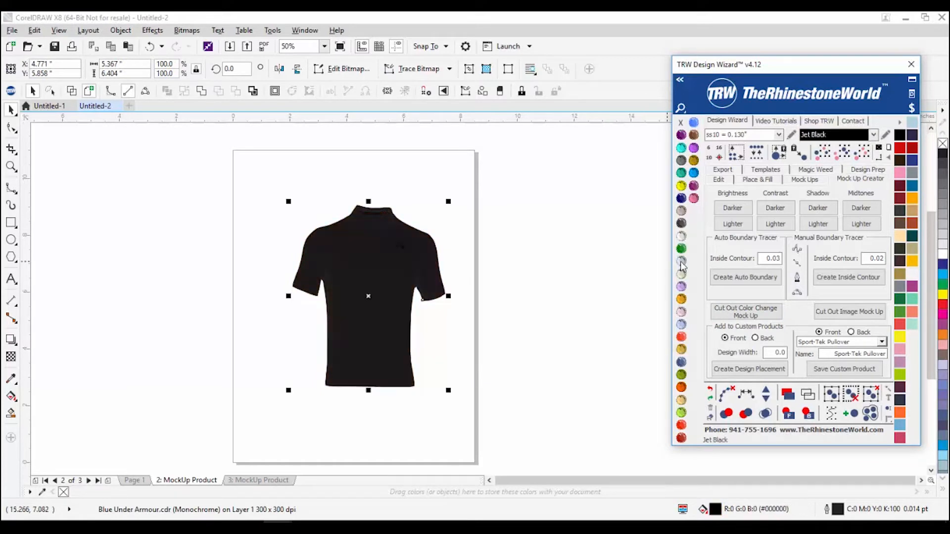
left_click(681, 237)
scroll(330, 251, "up", 2)
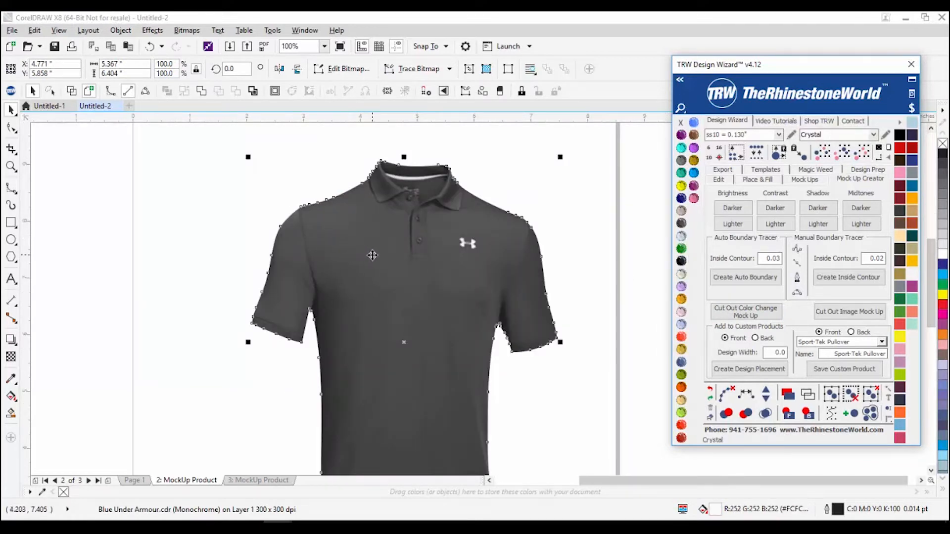
scroll(377, 257, "down", 1)
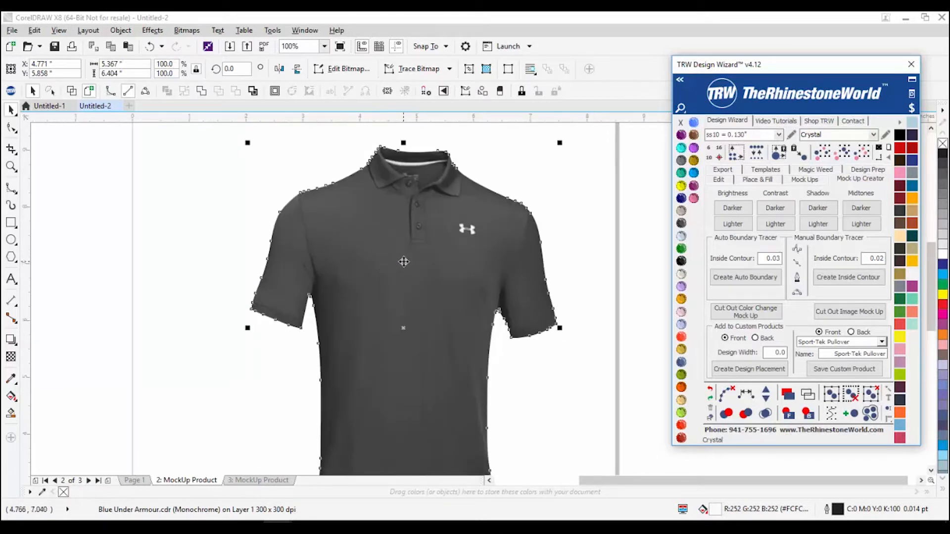
Step: Try Black Diamond, Peridot, Light Sapphire and muted blue, finishing with Jet Black for navy
left_click(682, 160)
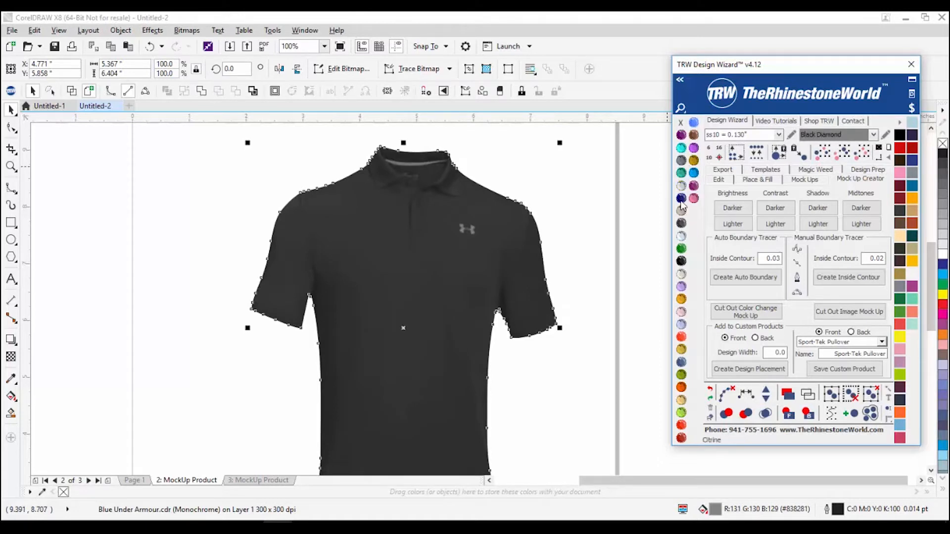
left_click(681, 413)
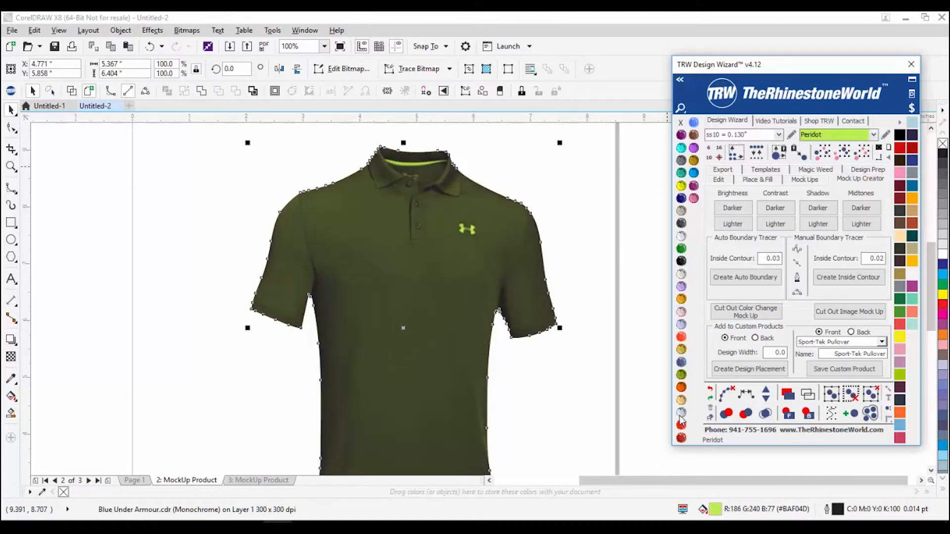
scroll(285, 143, "down", 1)
scroll(308, 205, "up", 1)
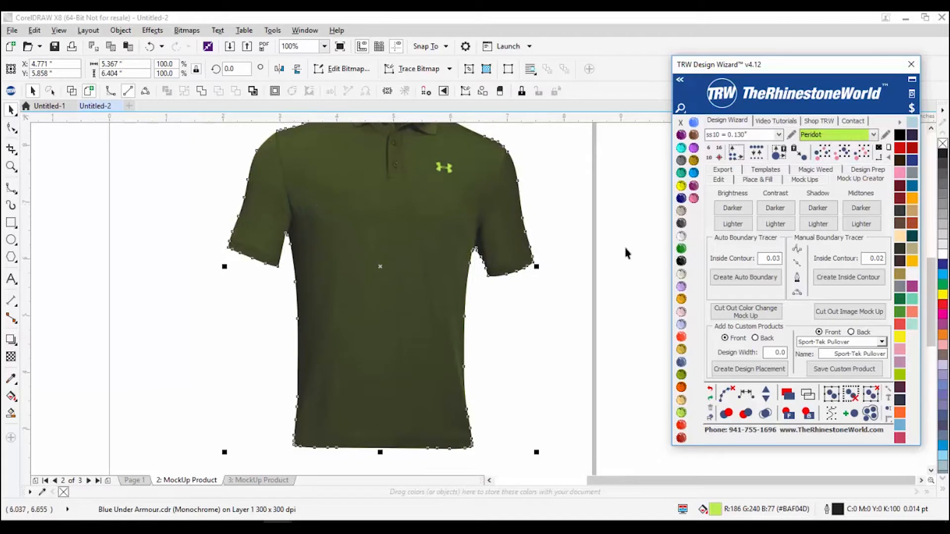
scroll(588, 285, "down", 1)
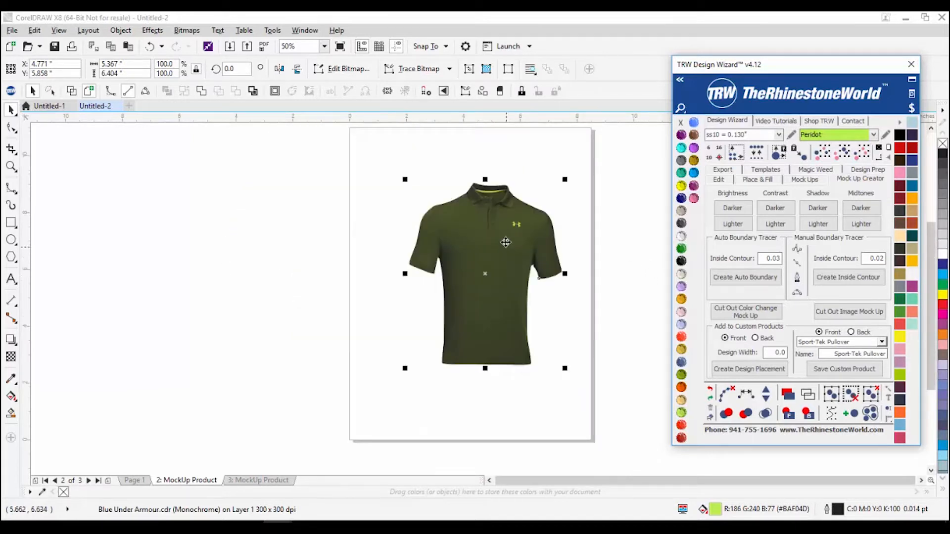
scroll(509, 229, "up", 1)
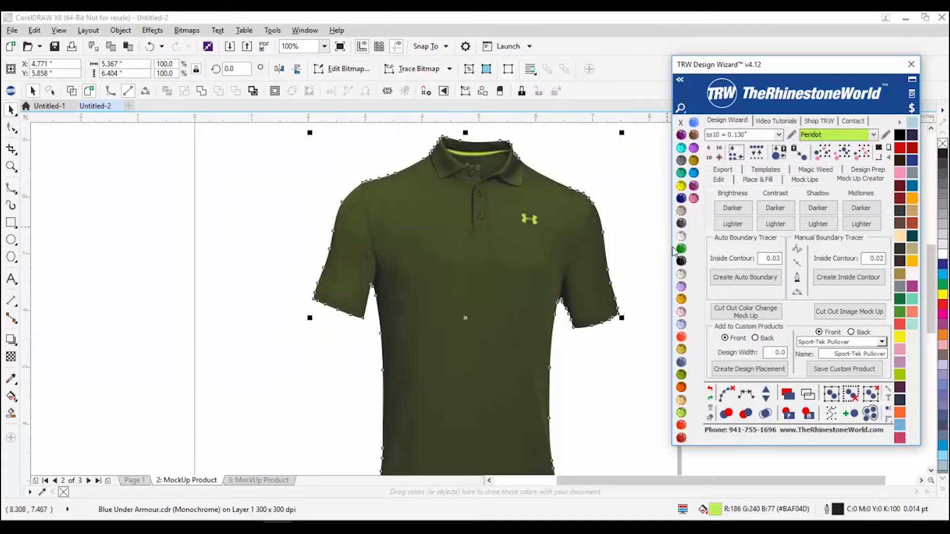
left_click(682, 325)
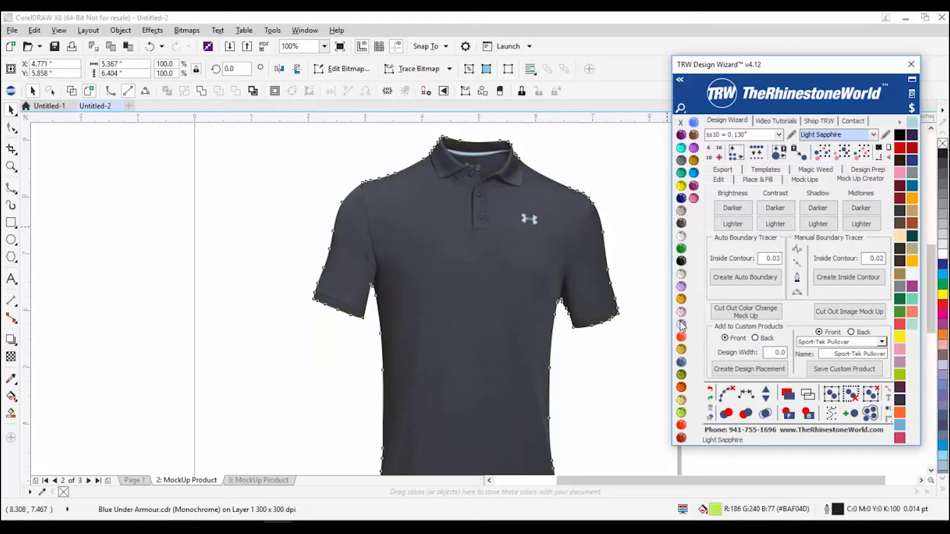
left_click(682, 363)
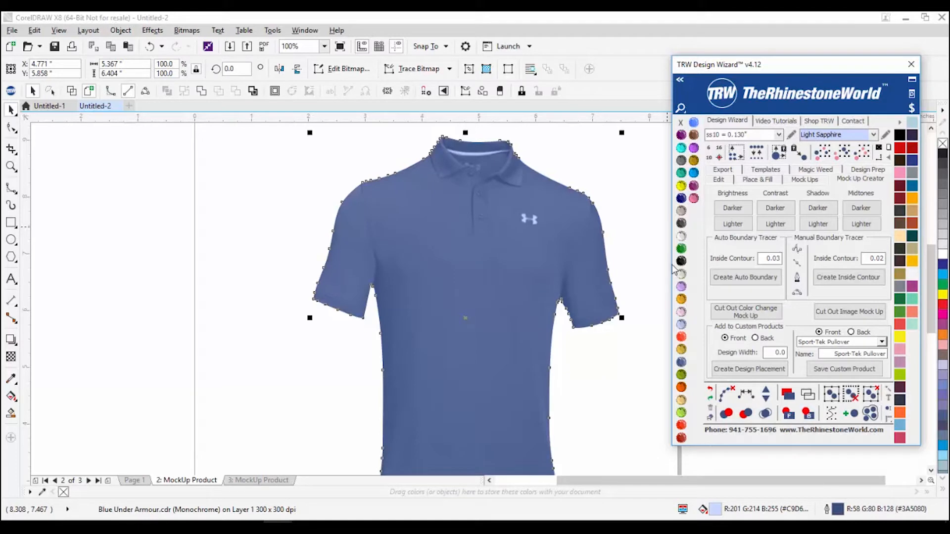
left_click(681, 261)
scroll(484, 287, "down", 1)
scroll(472, 297, "up", 1)
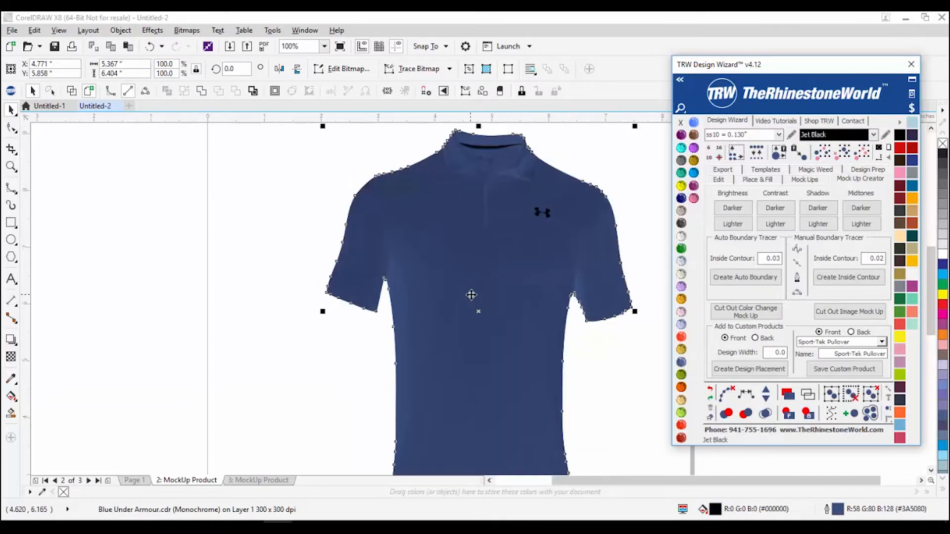
scroll(471, 299, "down", 1)
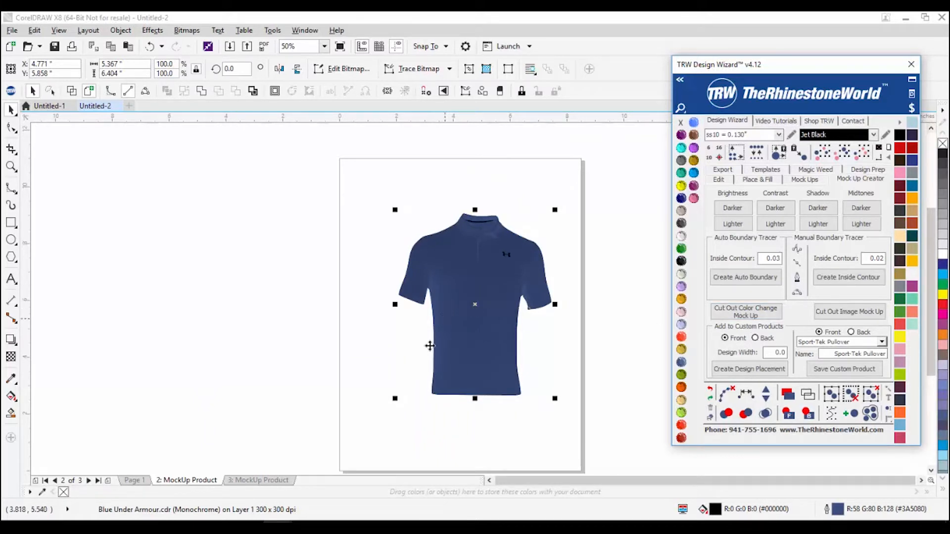
Step: Delete the recoloured mock-up page and nudge the blue polo slightly left
right_click(182, 488)
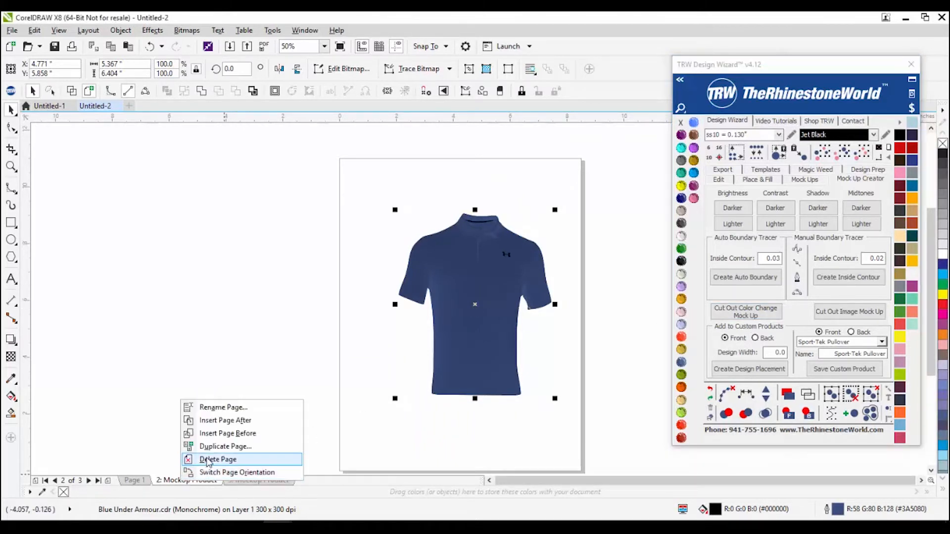
left_click(207, 460)
scroll(446, 306, "up", 2)
scroll(446, 296, "down", 2)
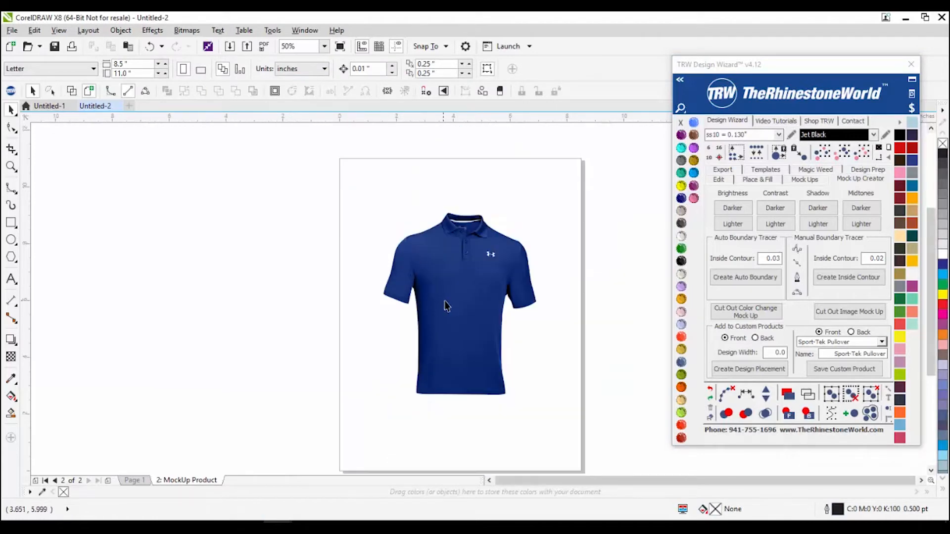
scroll(462, 297, "up", 2)
left_click_drag(462, 297, 436, 267)
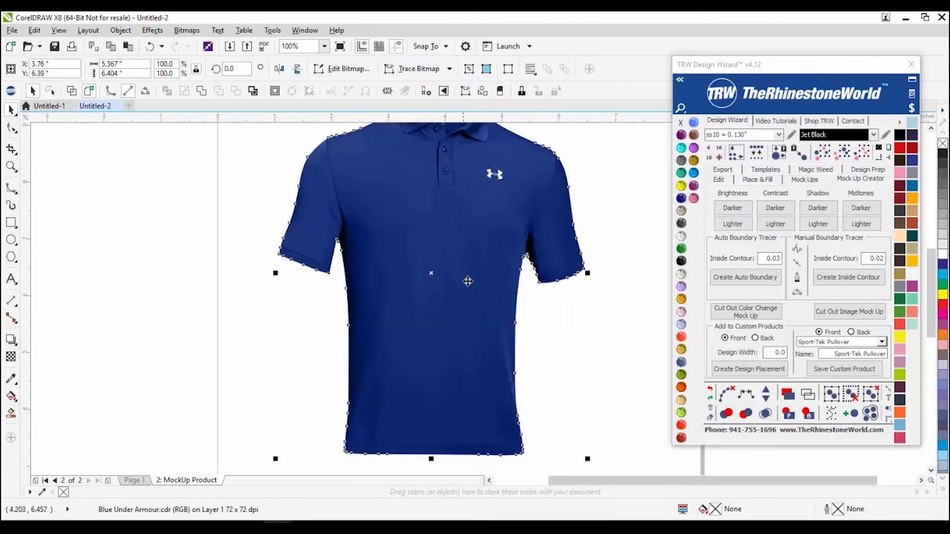
scroll(451, 302, "down", 2)
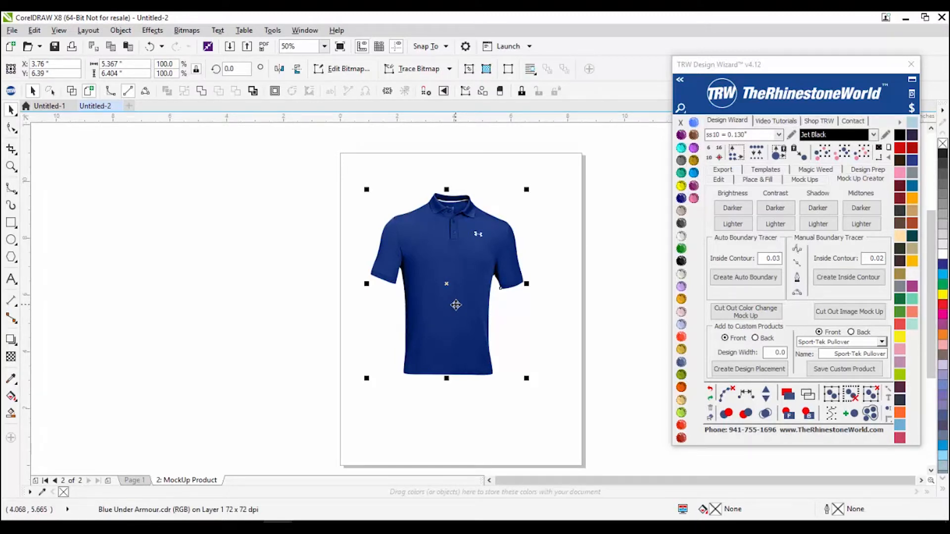
Step: Set the mock-up Template Type to Quick Product, keeping Product as the detail step
left_click(807, 180)
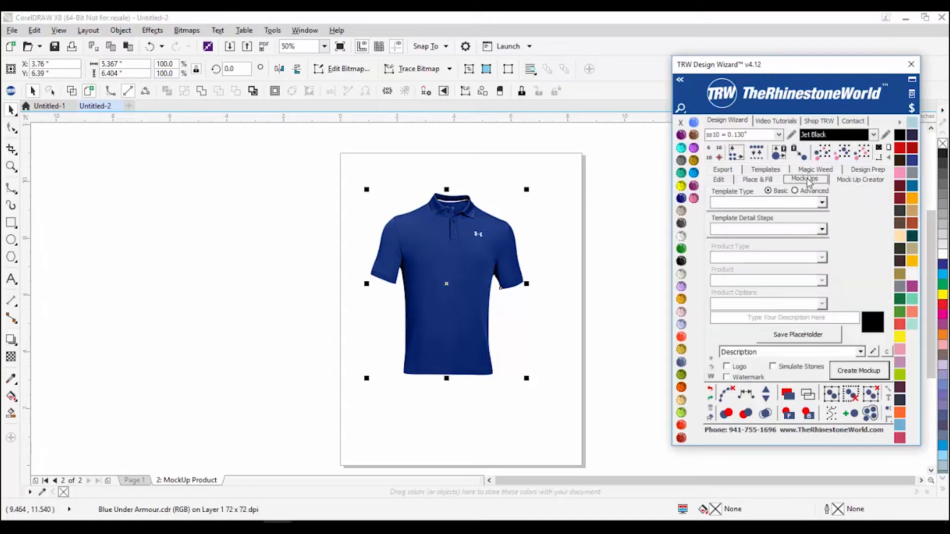
left_click(823, 204)
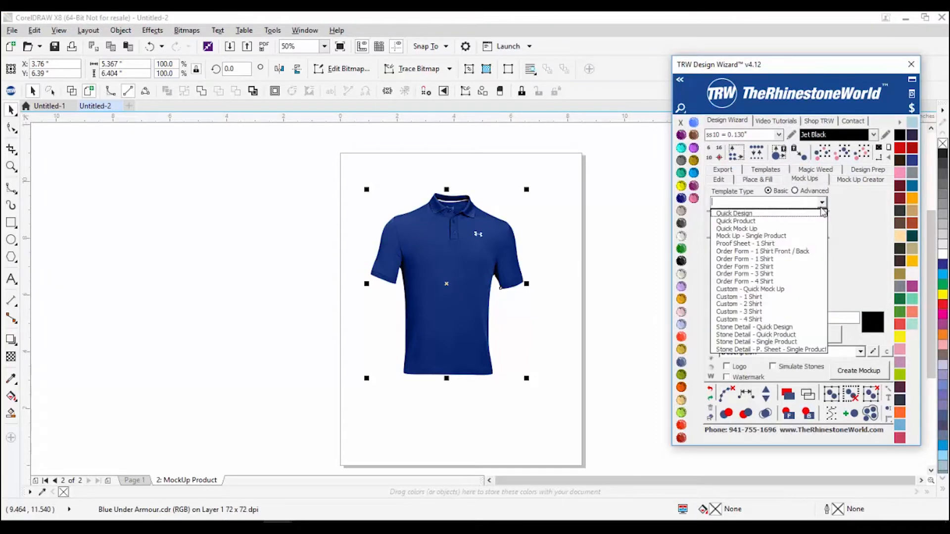
left_click(794, 221)
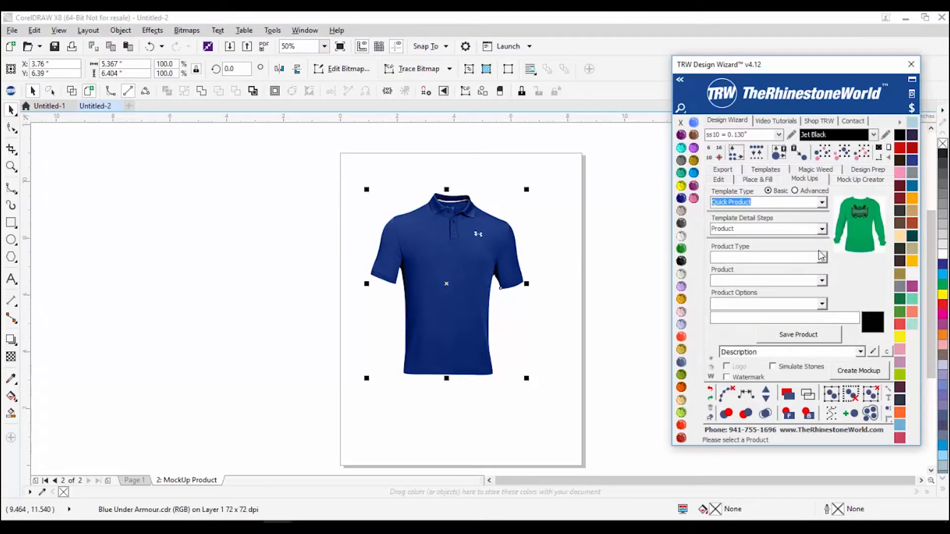
left_click(822, 229)
left_click(817, 243)
Step: Choose Product Type Custom with product Gildan Mens White T, then deselect the polo and return to Mock Up Creator
left_click(823, 258)
left_click(792, 299)
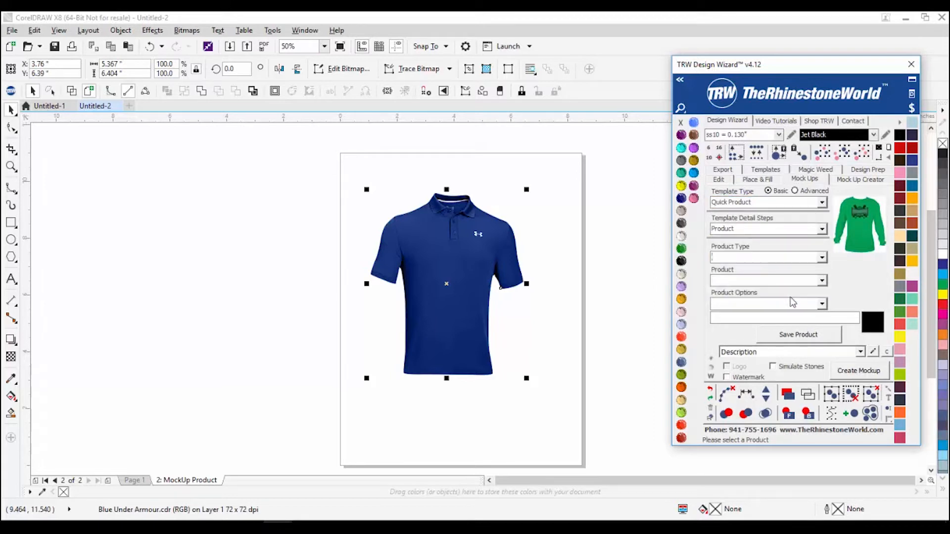
left_click(823, 281)
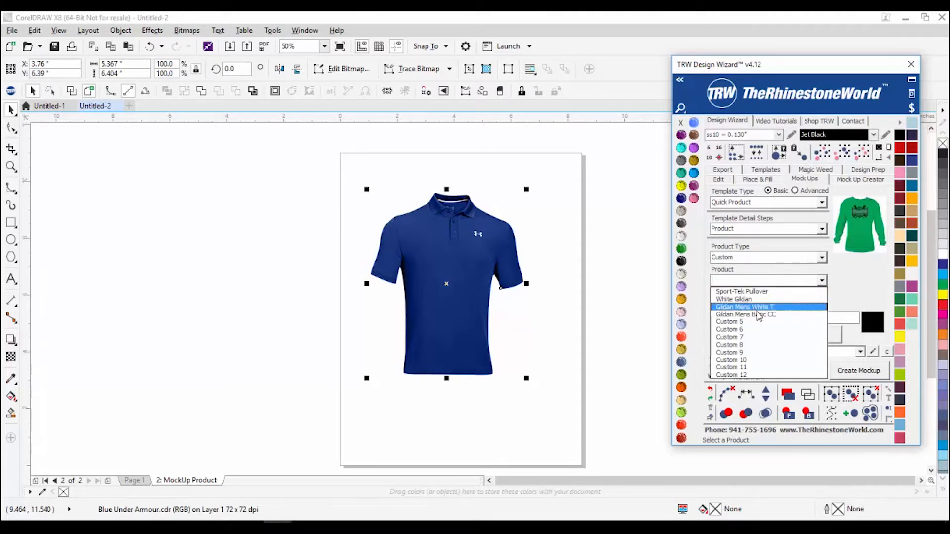
left_click(757, 309)
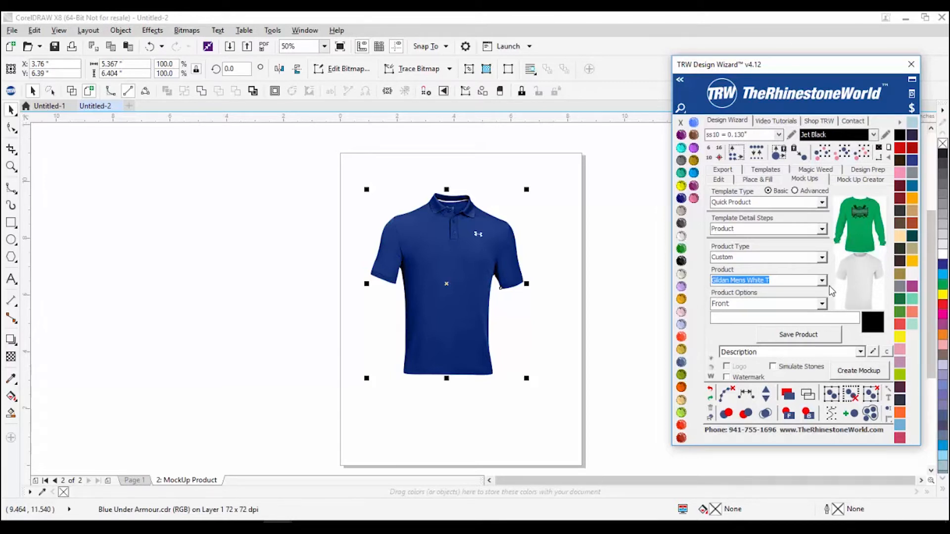
left_click(544, 380)
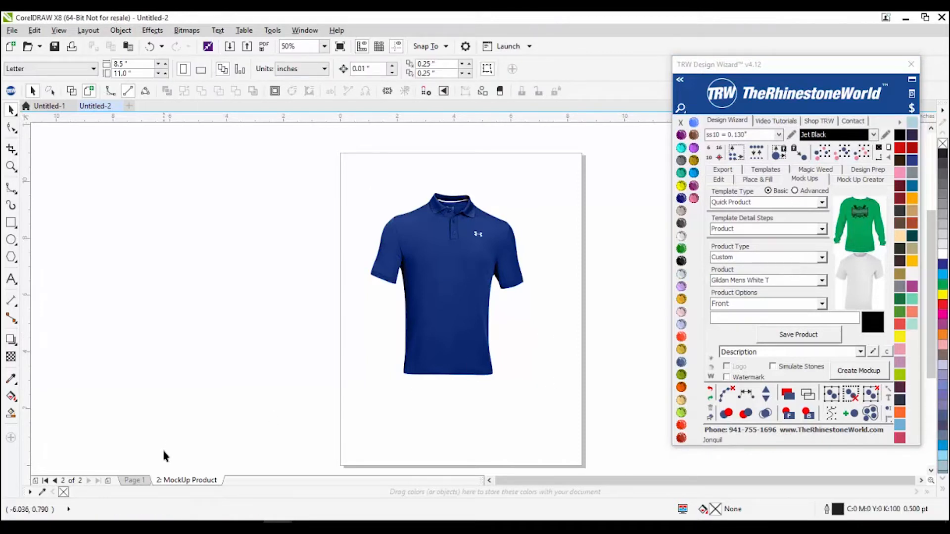
left_click(848, 181)
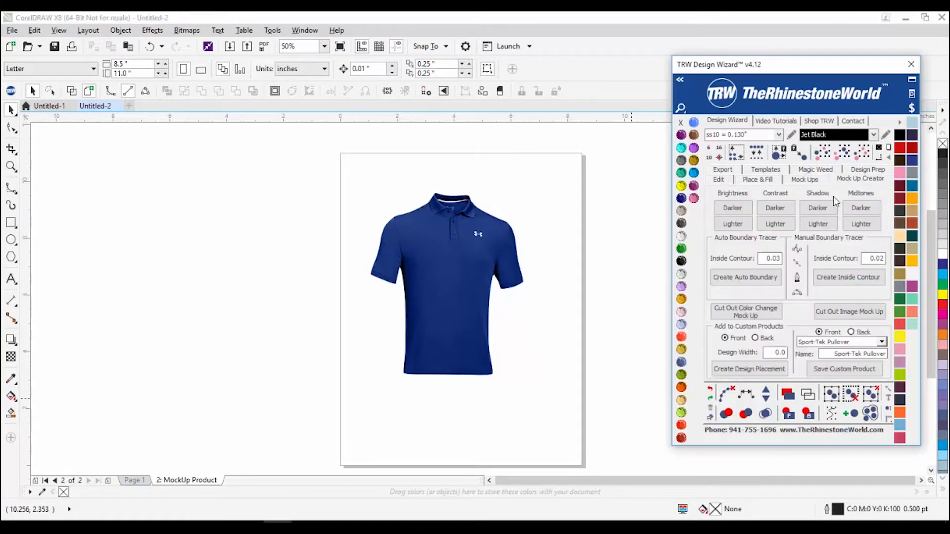
Step: In the grey T-shirts document, move the left grey T-shirt to the page centre
left_click(49, 106)
left_click(423, 267)
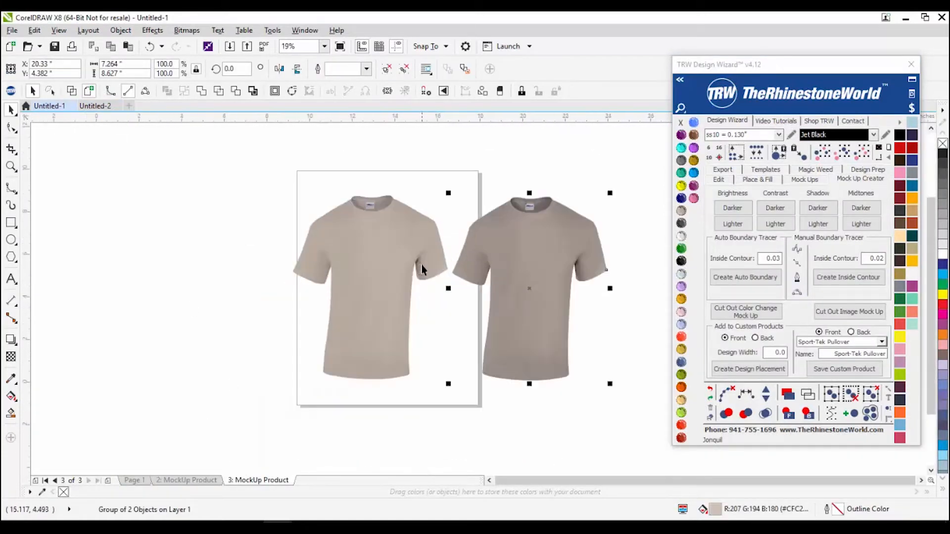
left_click_drag(364, 312, 419, 253)
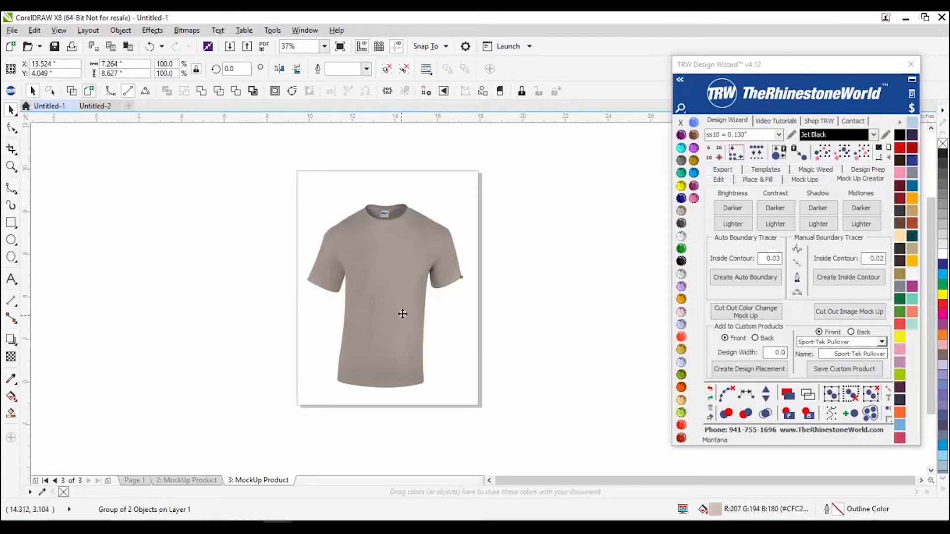
left_click(193, 386)
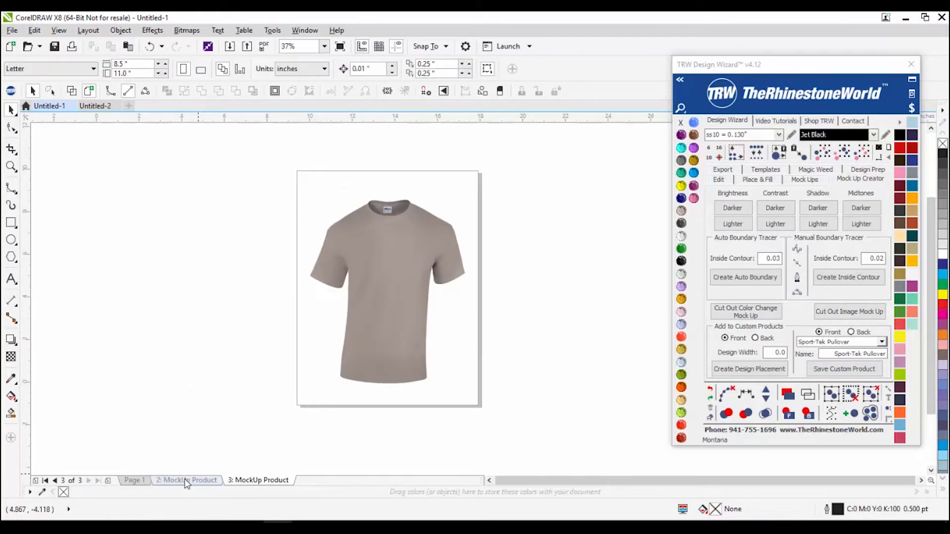
Step: Delete the third mock-up page and Page 1
right_click(187, 483)
left_click(218, 455)
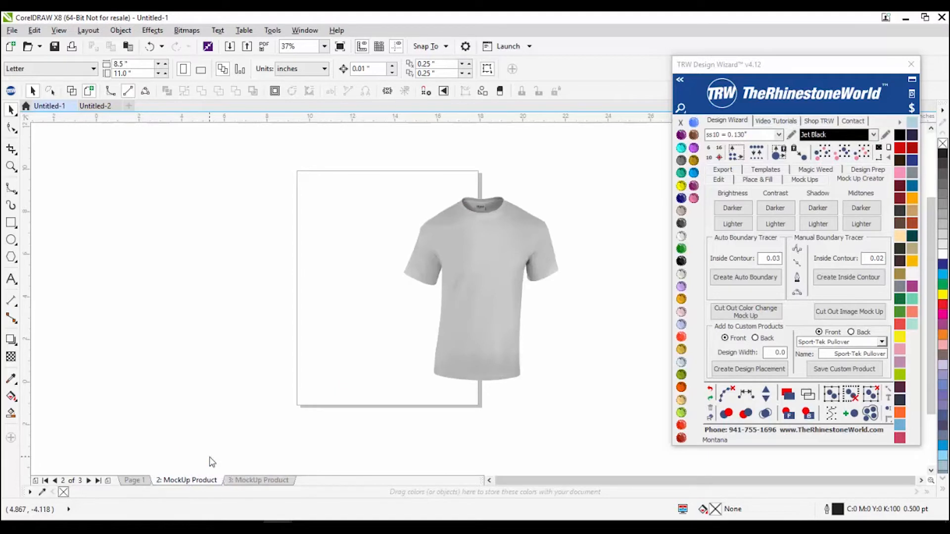
right_click(134, 483)
left_click(161, 459)
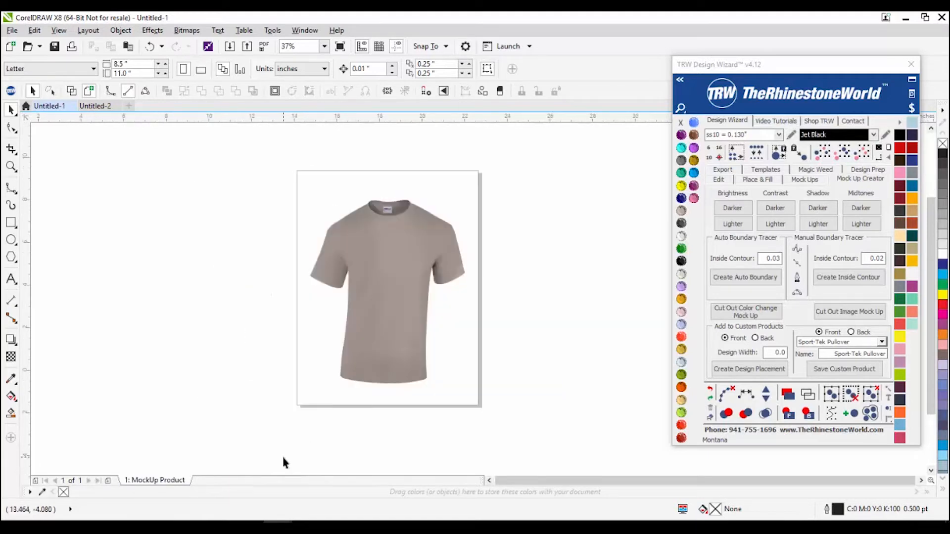
scroll(369, 233, "up", 2)
Step: Preview several swatches and light grey on the T-shirt, settle on Orange, then deselect
left_click(364, 238)
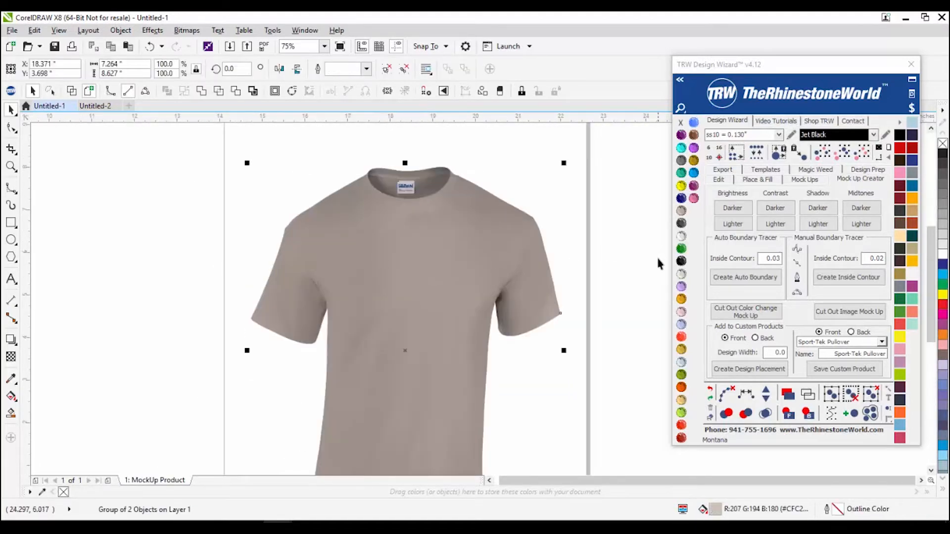
scroll(454, 275, "left", 2)
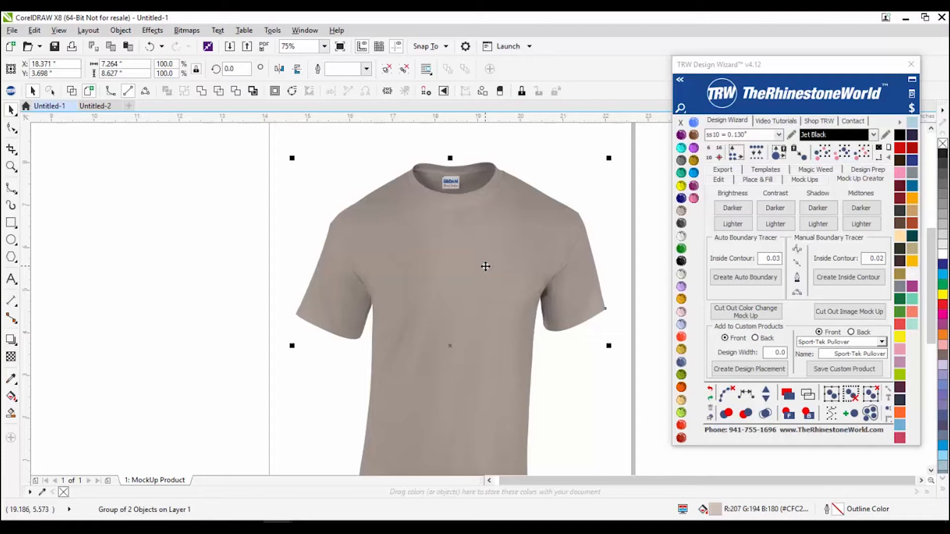
scroll(460, 232, "down", 2)
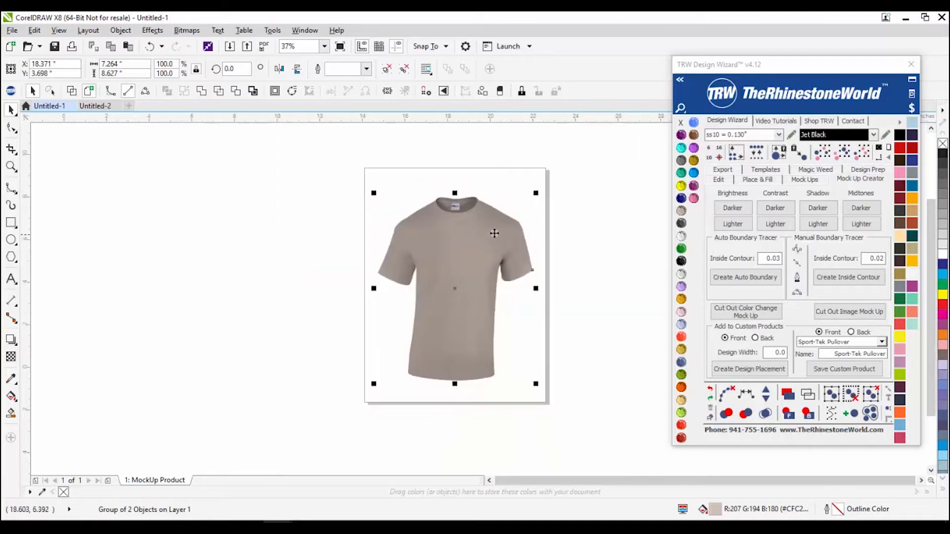
left_click(681, 199)
left_click(682, 172)
left_click(682, 160)
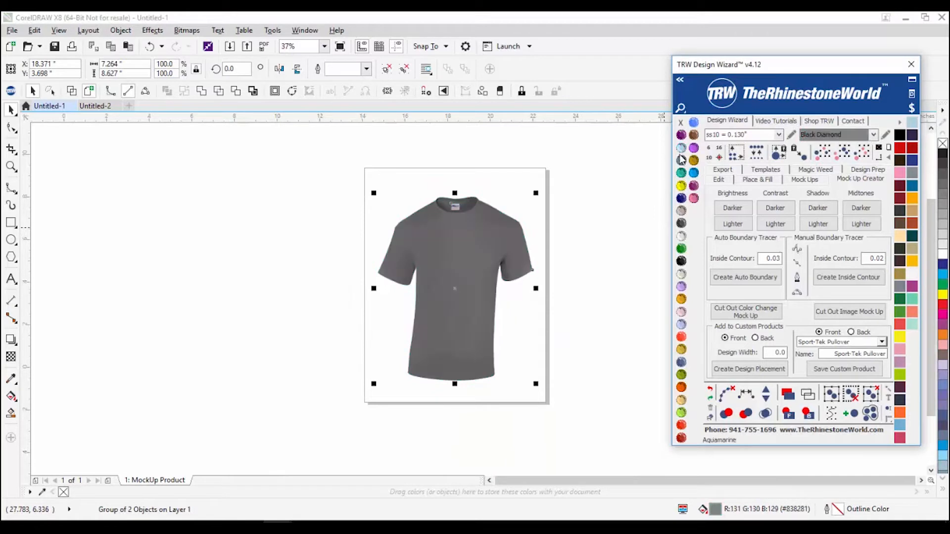
left_click(682, 236)
scroll(421, 237, "up", 2)
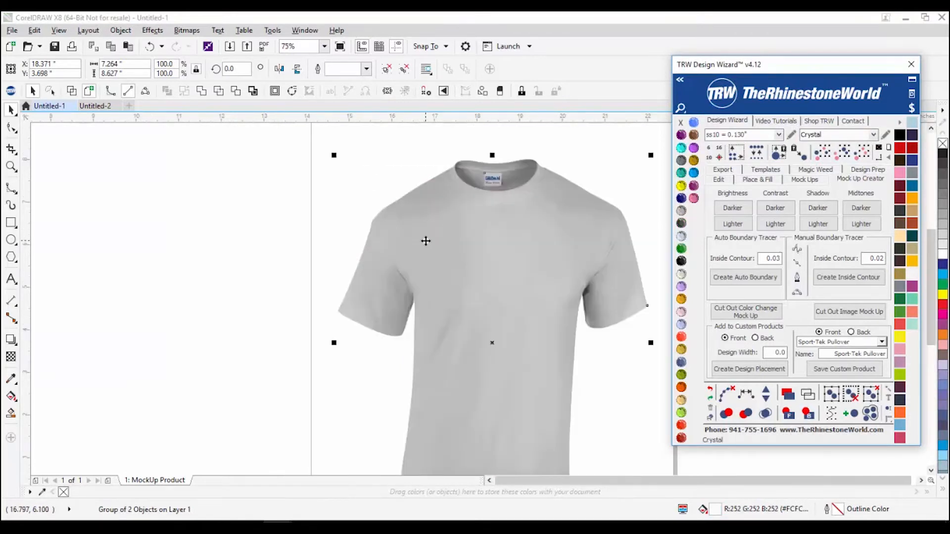
left_click(680, 400)
scroll(366, 258, "down", 2)
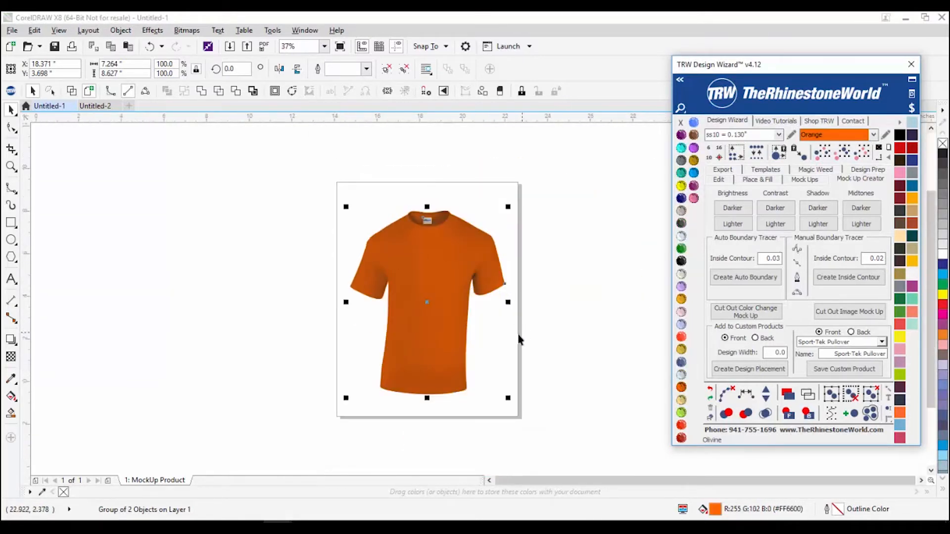
left_click(520, 360)
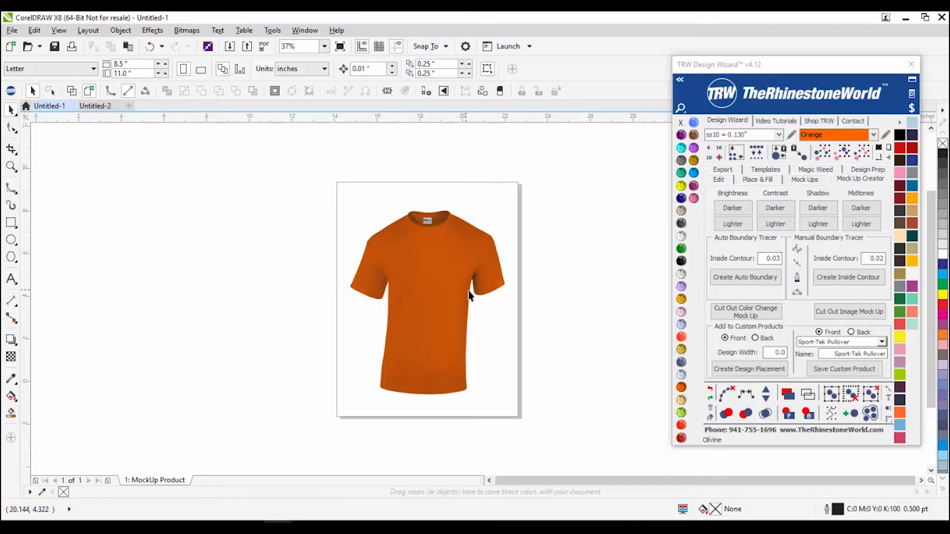
Step: Set Design Width to 7.5 (correcting a 9.5 entry) and create the red design placement box
double_click(780, 354)
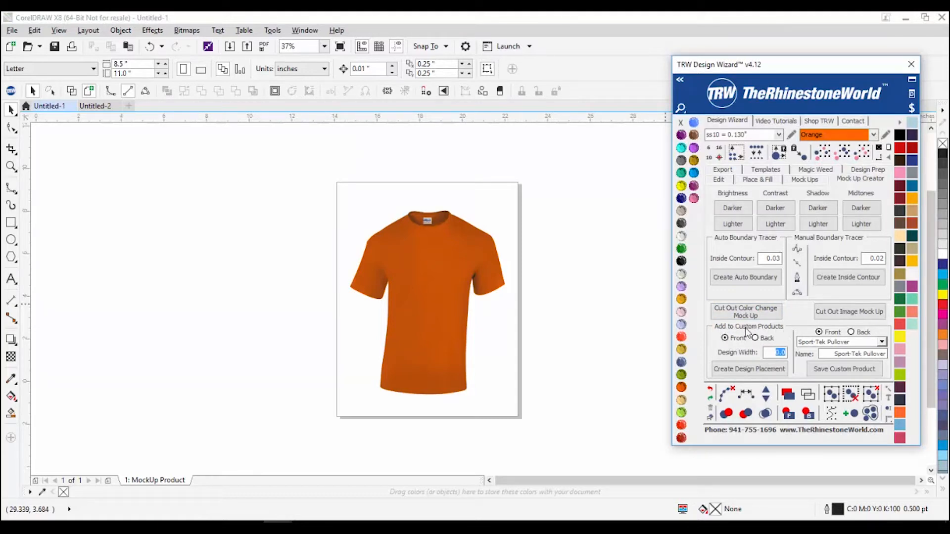
left_click(810, 179)
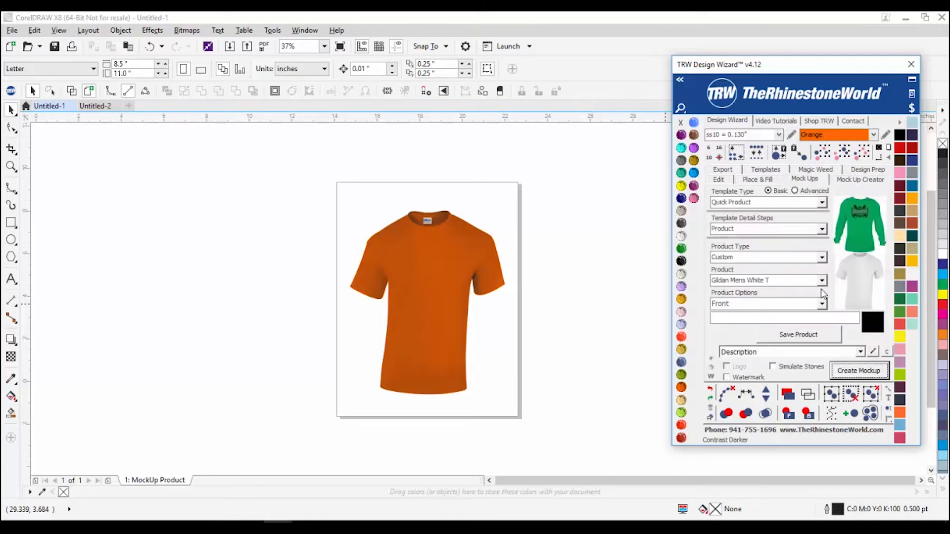
left_click(860, 179)
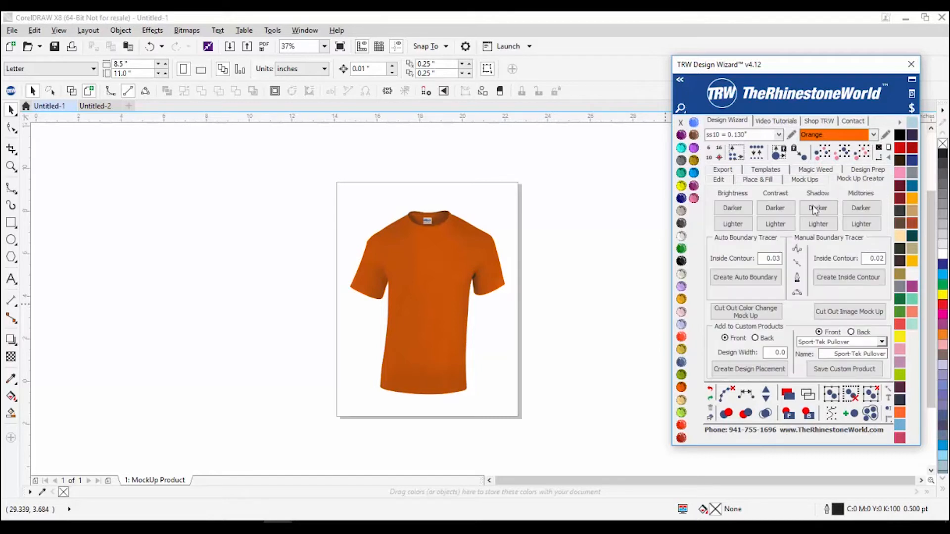
left_click(768, 353)
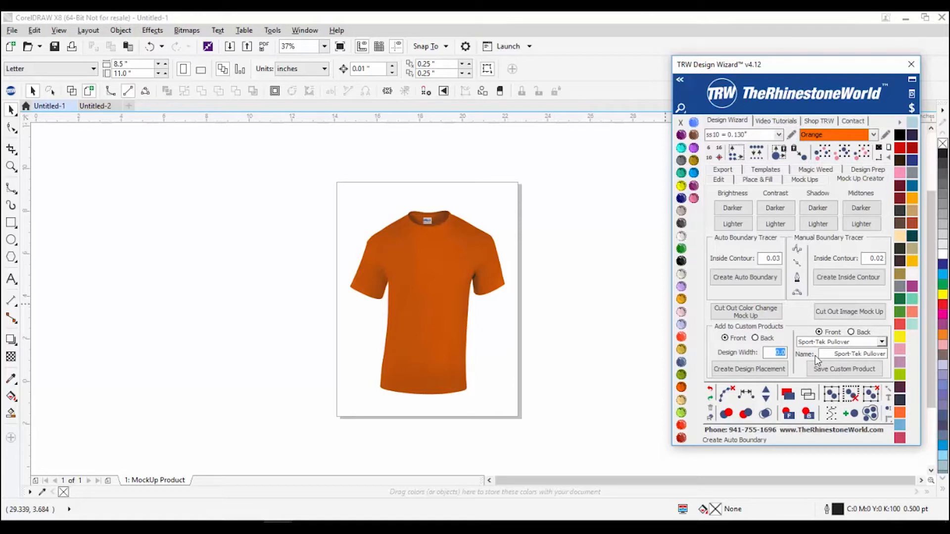
type("9.5")
left_click(777, 352)
type("7.5")
left_click(741, 370)
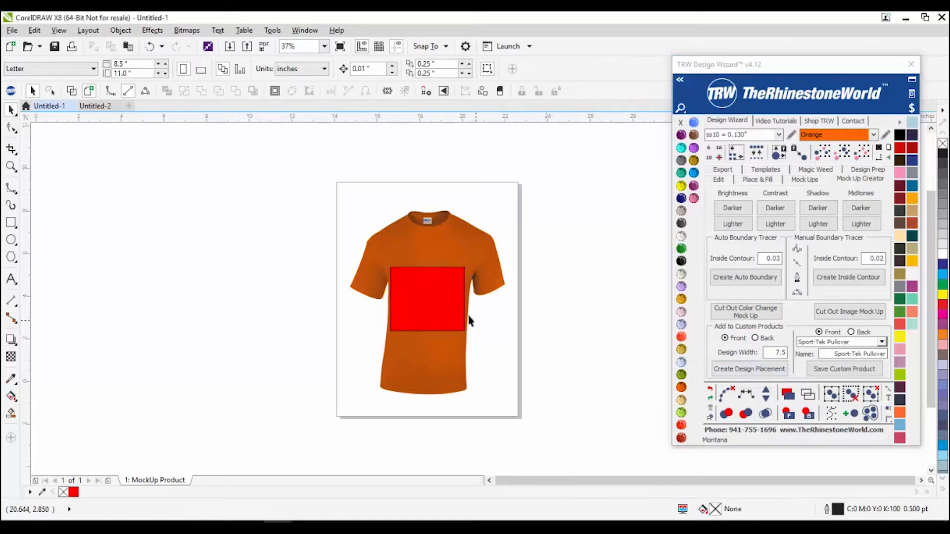
Step: Move and resize the red design box onto the orange tee's chest
scroll(416, 312, "down", 2)
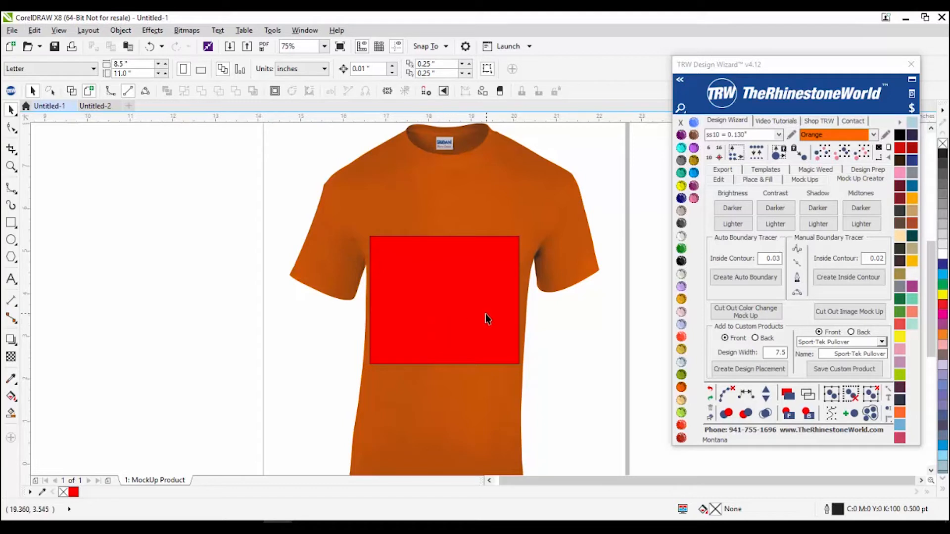
scroll(486, 318, "down", 1)
left_click(469, 314)
left_click_drag(469, 314, 464, 256)
scroll(467, 256, "up", 1)
mouse_move(541, 228)
left_mouse_down()
mouse_move(541, 238)
mouse_move(536, 231)
left_mouse_up()
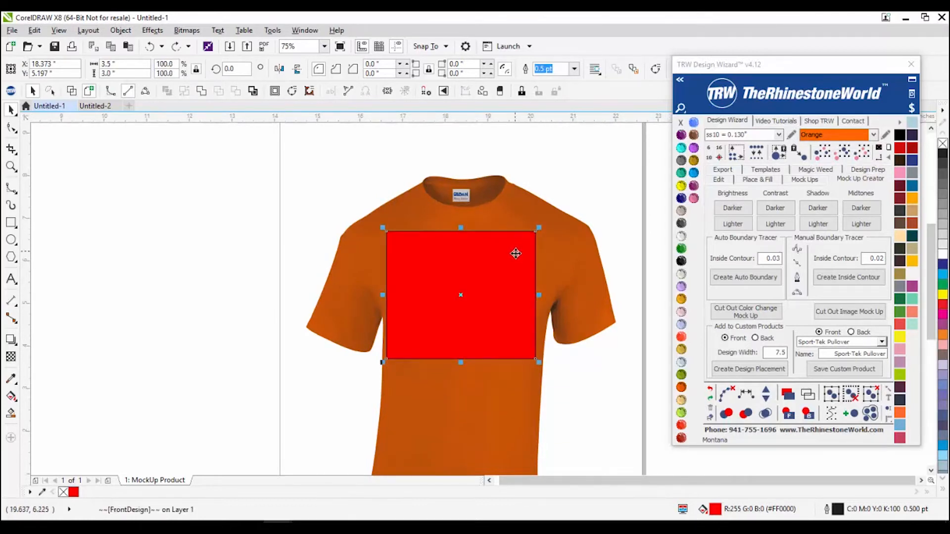
left_click_drag(511, 283, 505, 293)
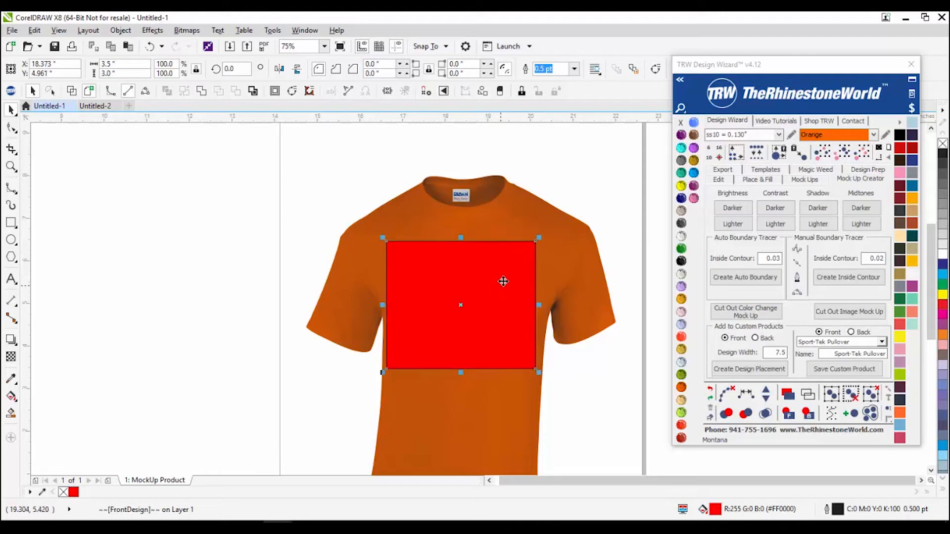
left_click_drag(542, 237, 538, 244)
Step: Enlarge the shirt image slightly, then deselect the design box
left_click(553, 244)
scroll(556, 229, "down", 2)
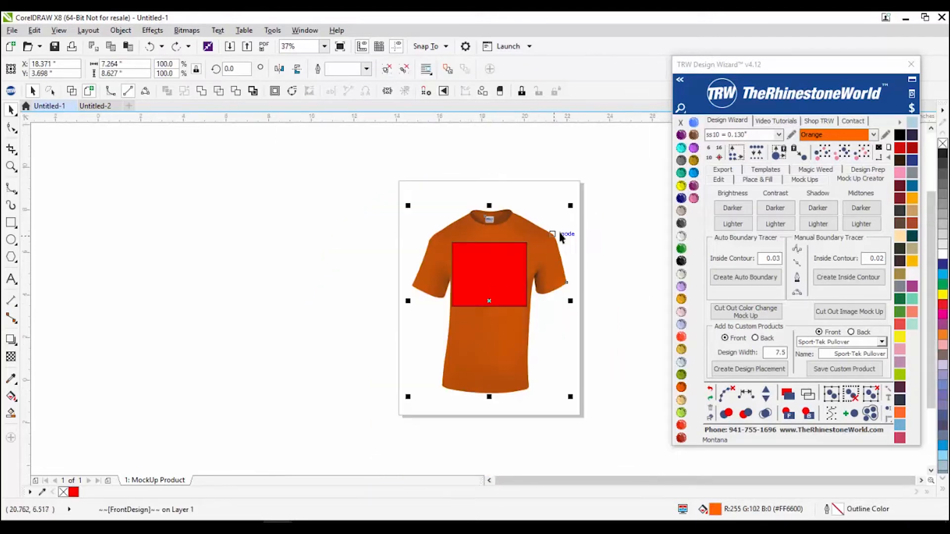
left_click_drag(574, 202, 575, 204)
left_click_drag(628, 184, 574, 213)
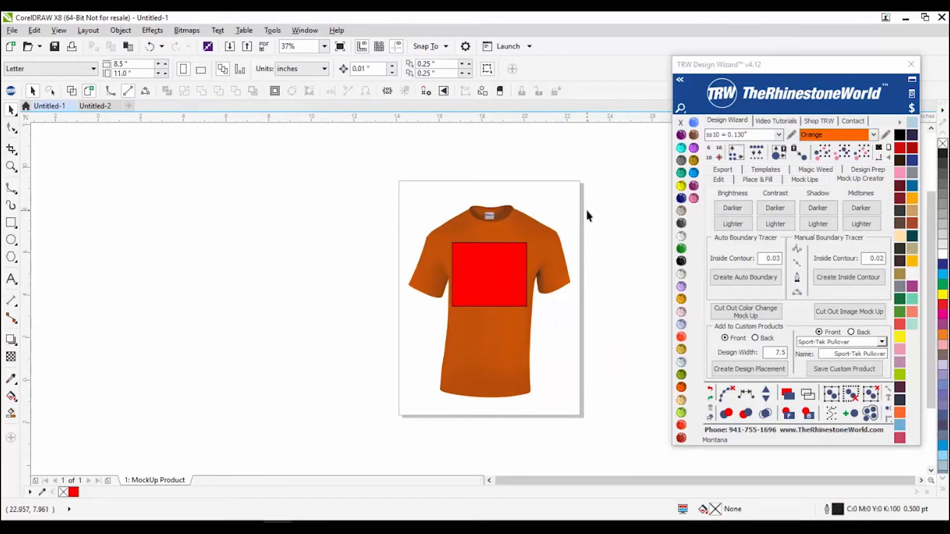
left_click(500, 275)
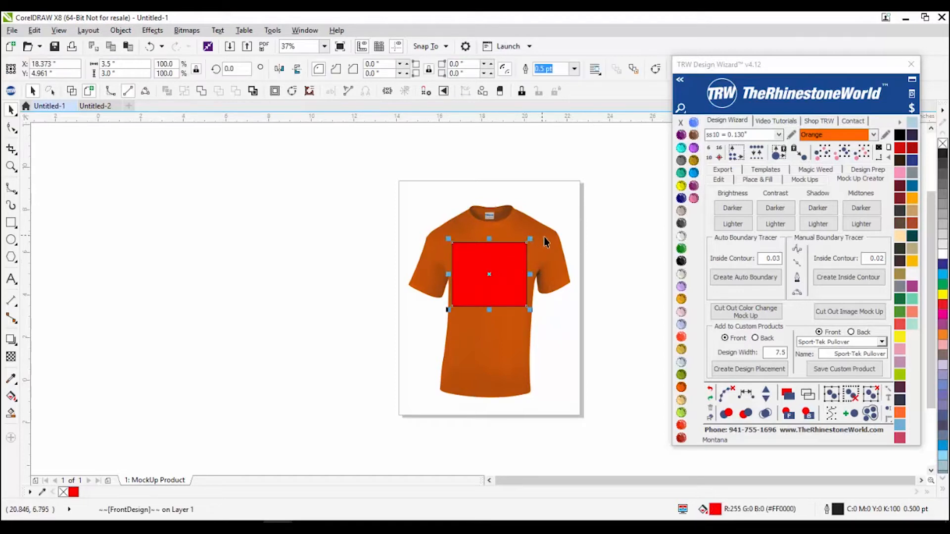
left_click(564, 348)
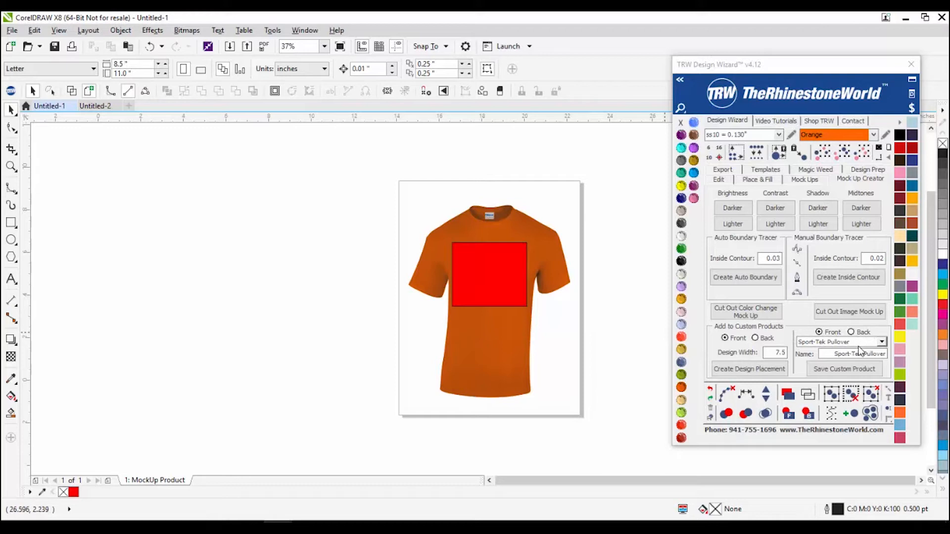
Step: Name the Sport-Tek Pullover slot 'Basic Gildan CC' and save the tee with its box as a custom product
left_click(881, 342)
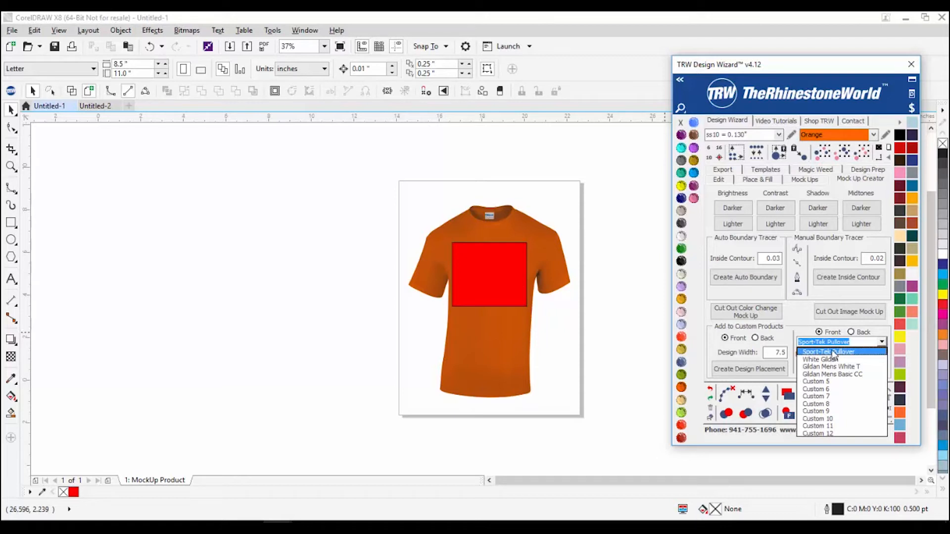
left_click(831, 353)
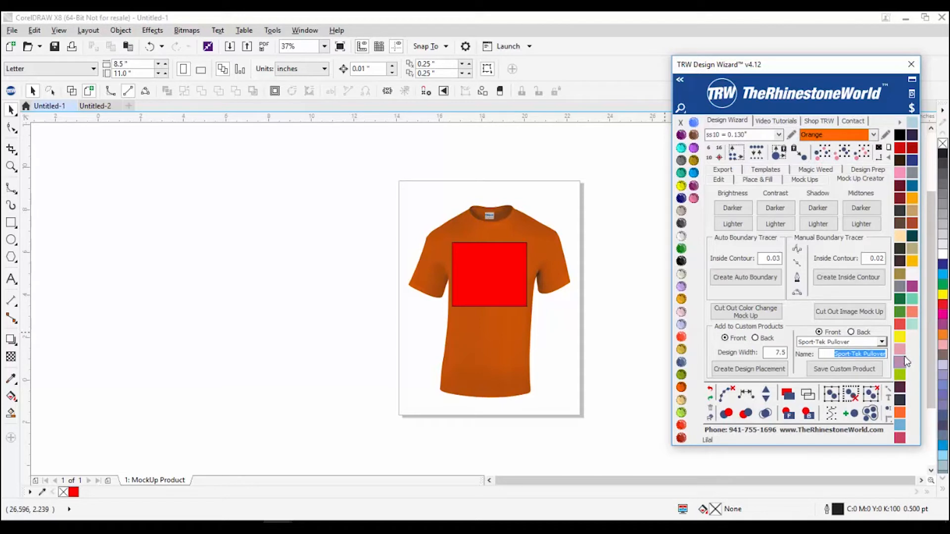
type("Orange Gild")
type("an")
type(" T")
key("BackSpace")
key("BackSpace")
key("BackSpace")
key("BackSpace")
key("BackSpace")
key("BackSpace")
key("BackSpace")
key("BackSpace")
key("BackSpace")
key("BackSpace")
key("BackSpace")
key("BackSpace")
key("BackSpace")
type("Basic Gildan CCC")
key("BackSpace")
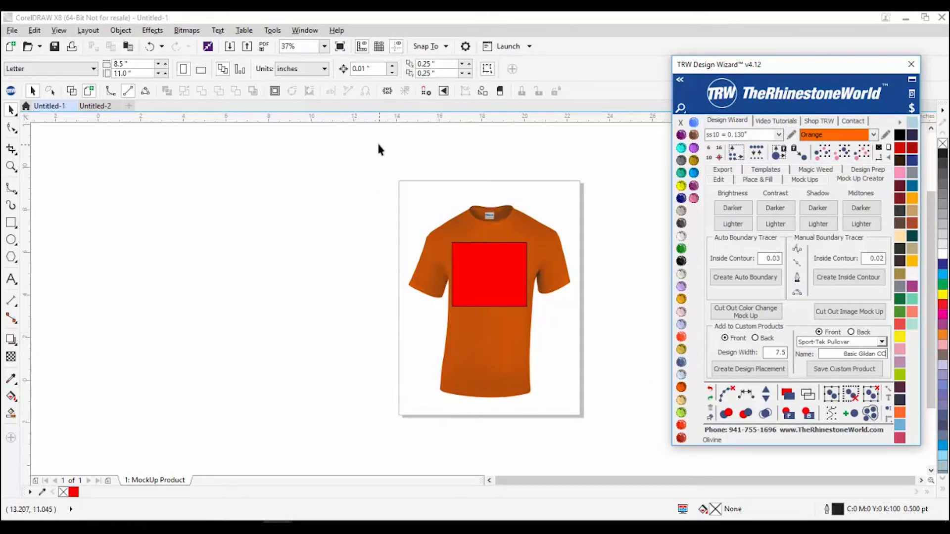
left_click_drag(374, 147, 639, 443)
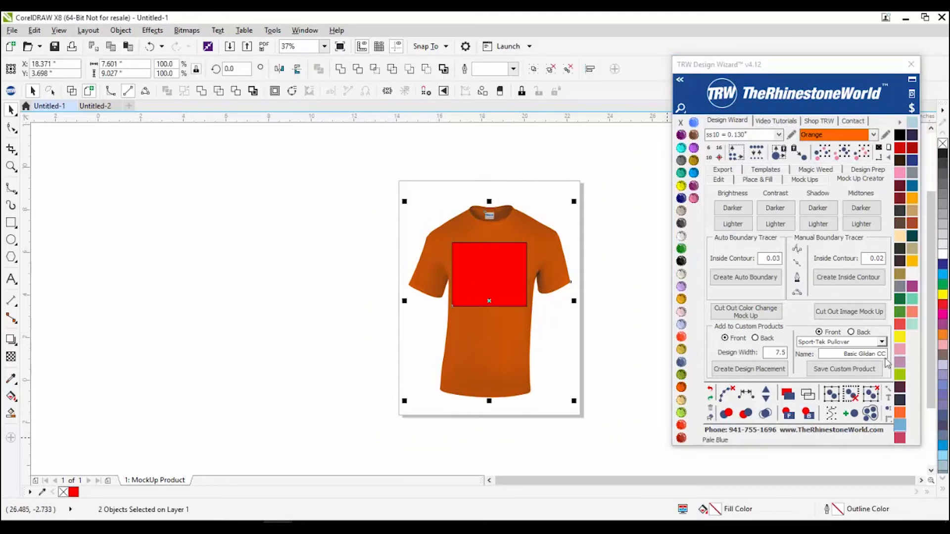
left_click(850, 371)
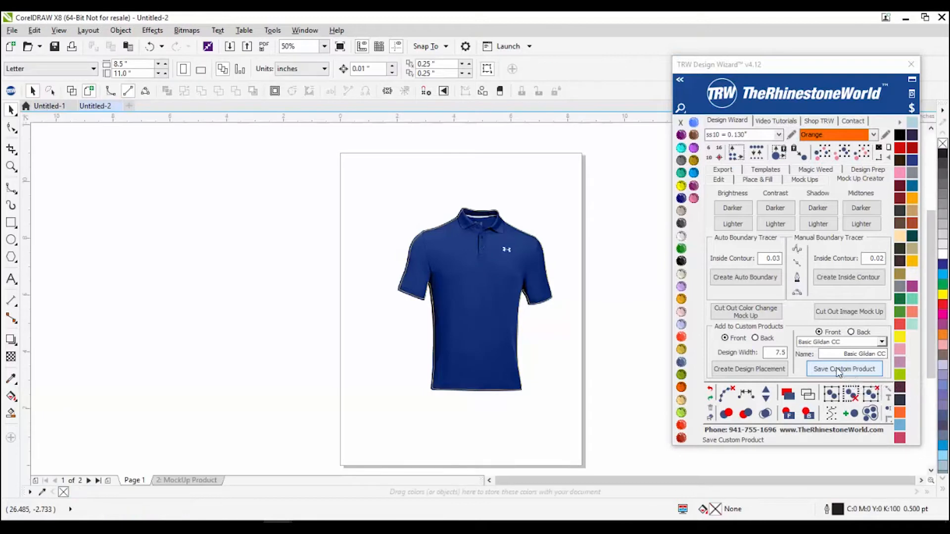
Step: Switch to the Untitled-1 orange tee document and reopen the design wizard on its Mock Ups page
left_click(51, 107)
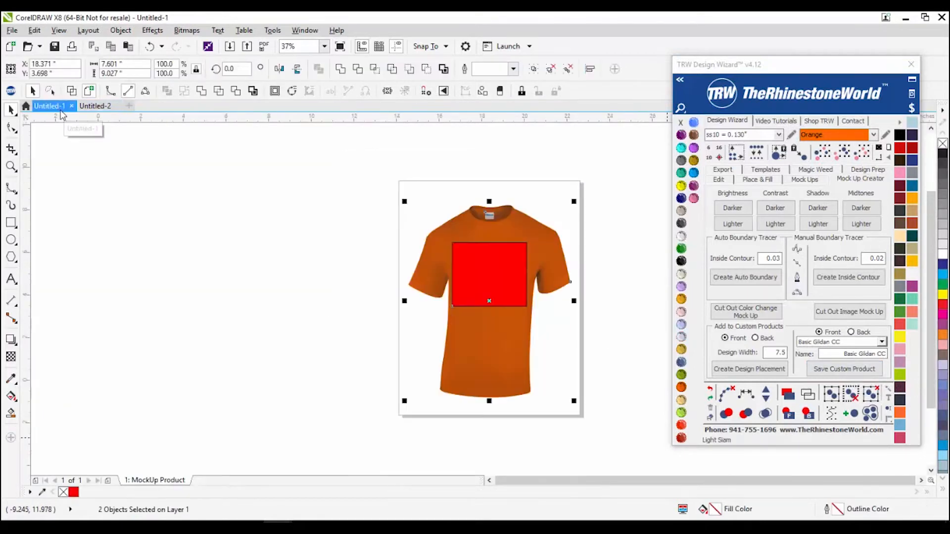
left_click(814, 181)
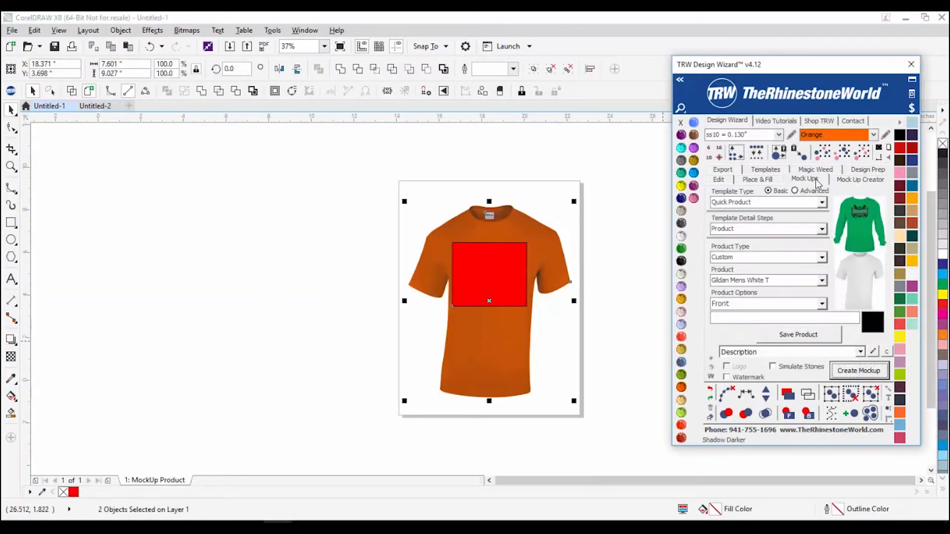
left_click(911, 64)
left_click(11, 90)
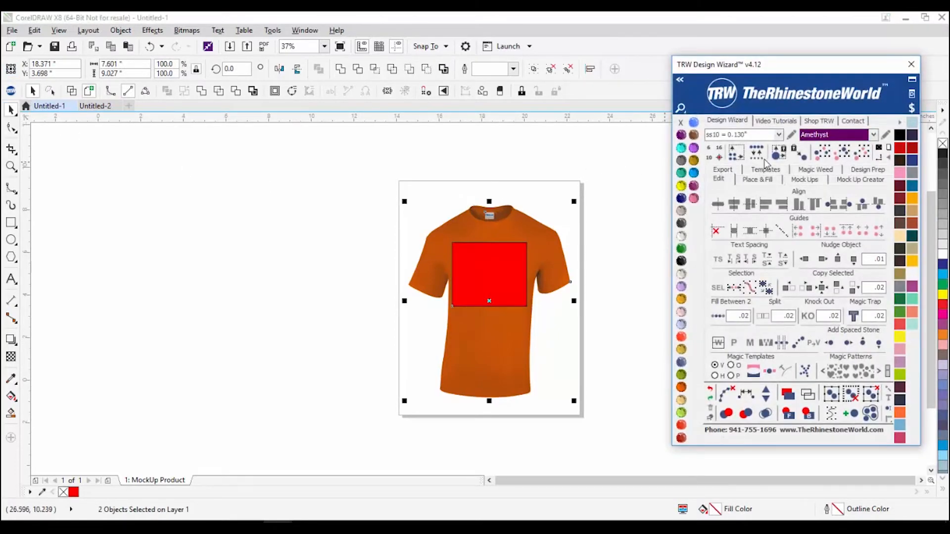
left_click_drag(794, 64, 805, 49)
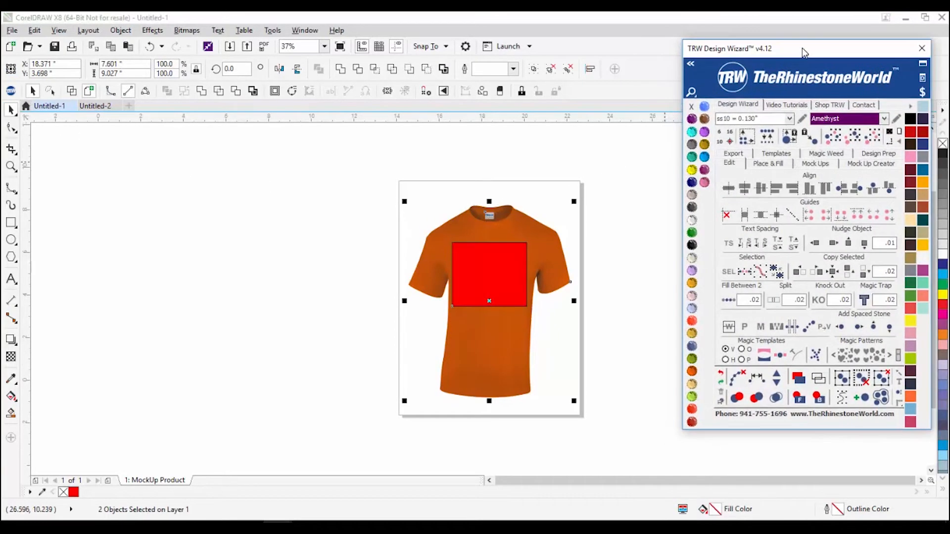
left_click(808, 167)
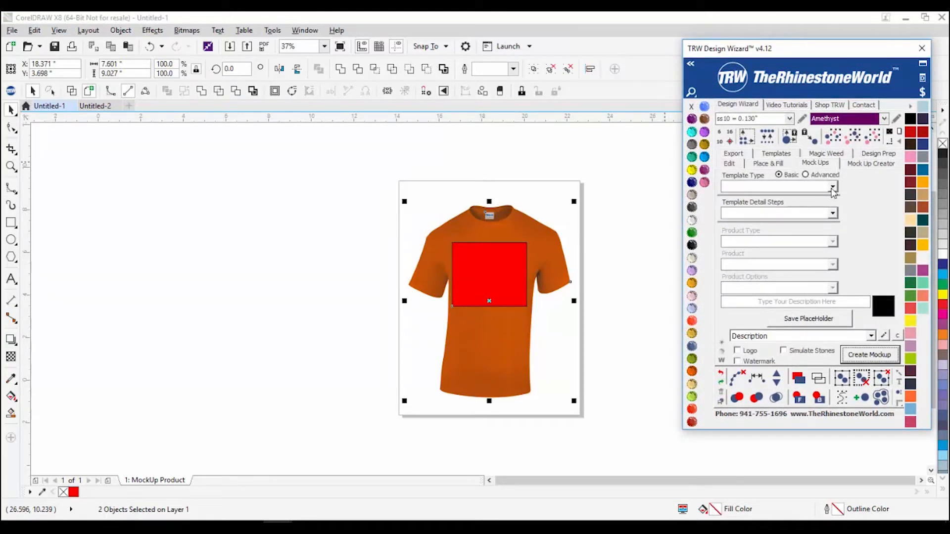
Step: Set Template Type Quick Product, Product Type Custom and Product Basic Gildan CC
left_click(833, 188)
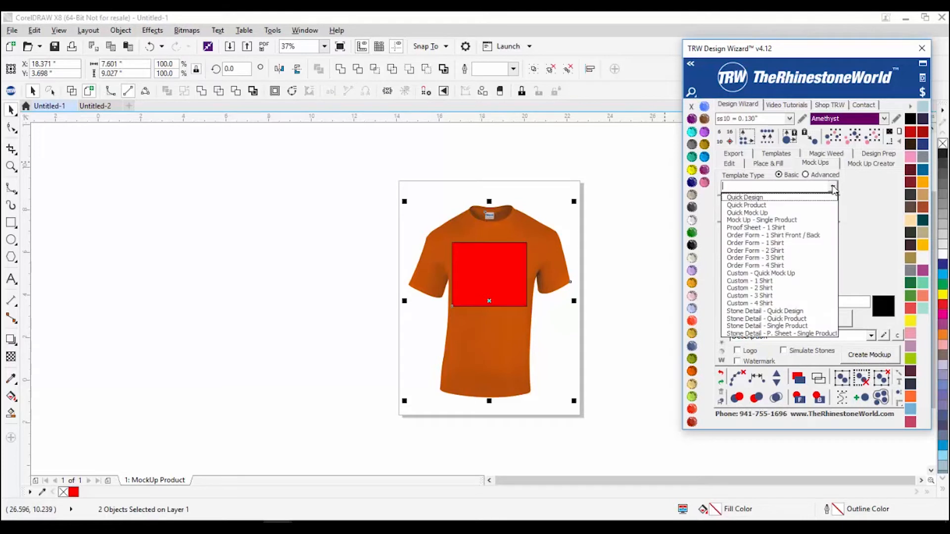
left_click(799, 205)
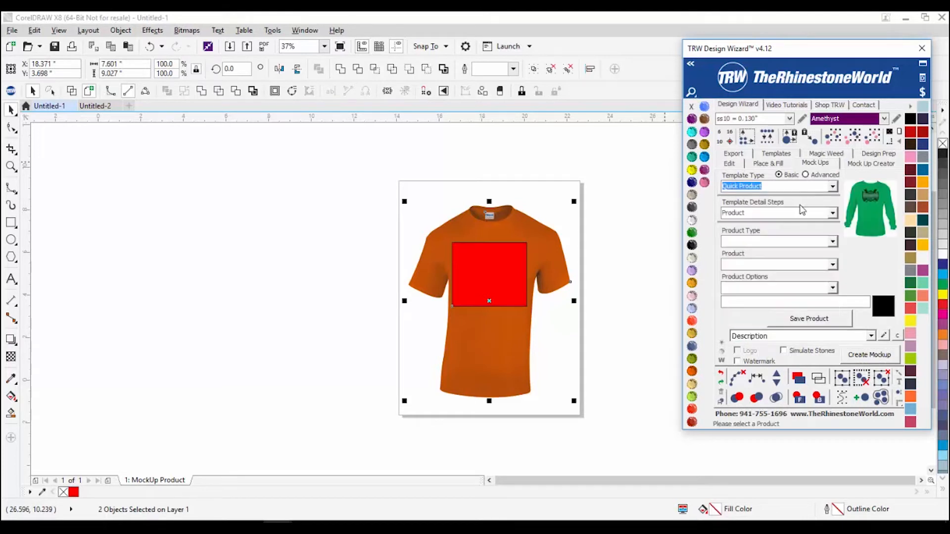
left_click(831, 242)
left_click(835, 278)
left_click(834, 264)
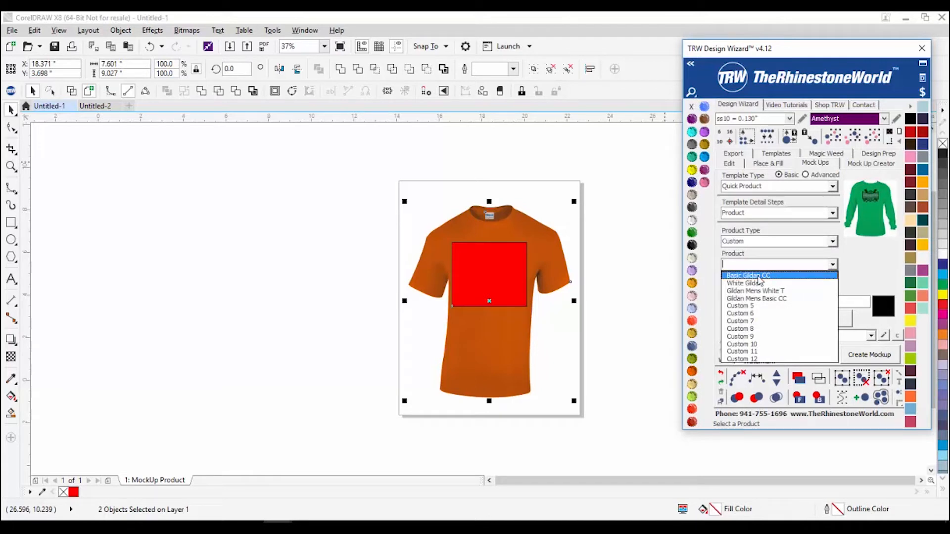
left_click(760, 280)
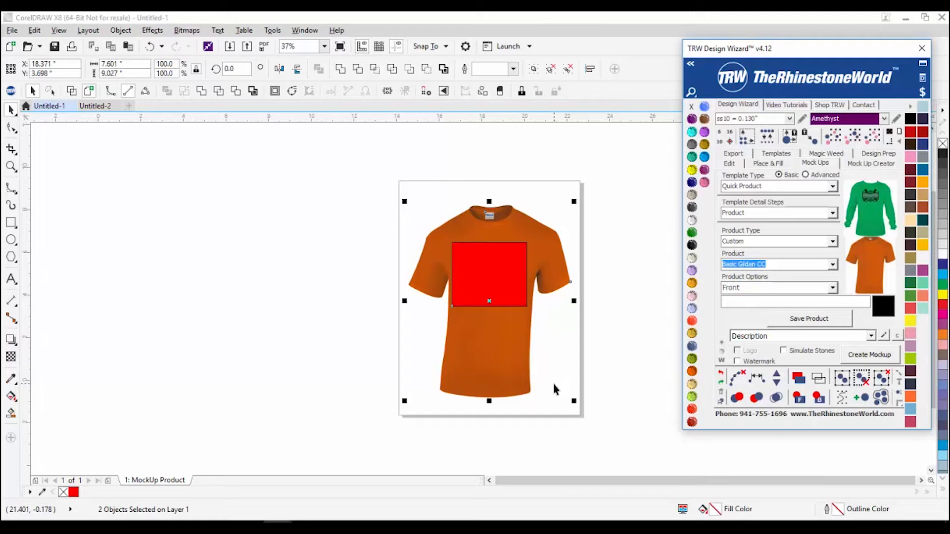
Step: Open the Mock Up Creator tools and switch to the Untitled-2 blue polo document
left_click(868, 164)
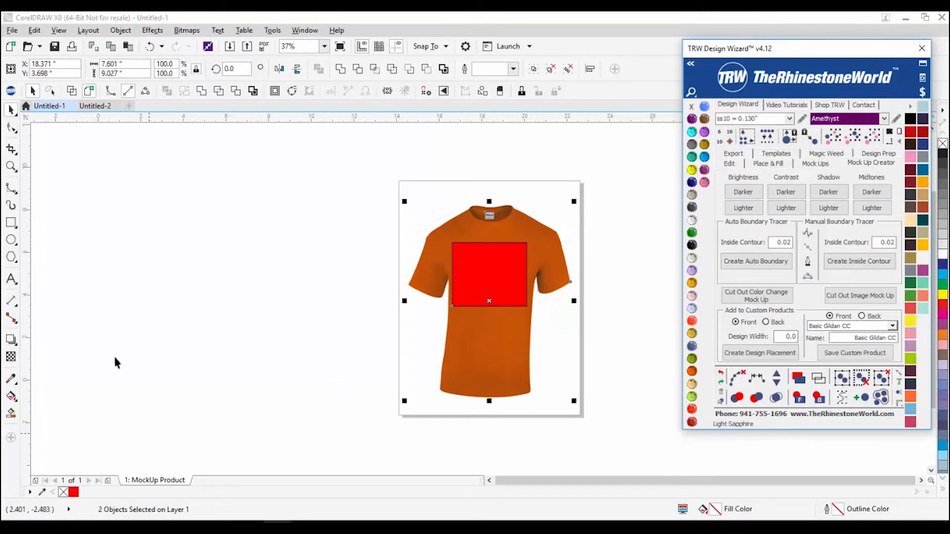
left_click(94, 107)
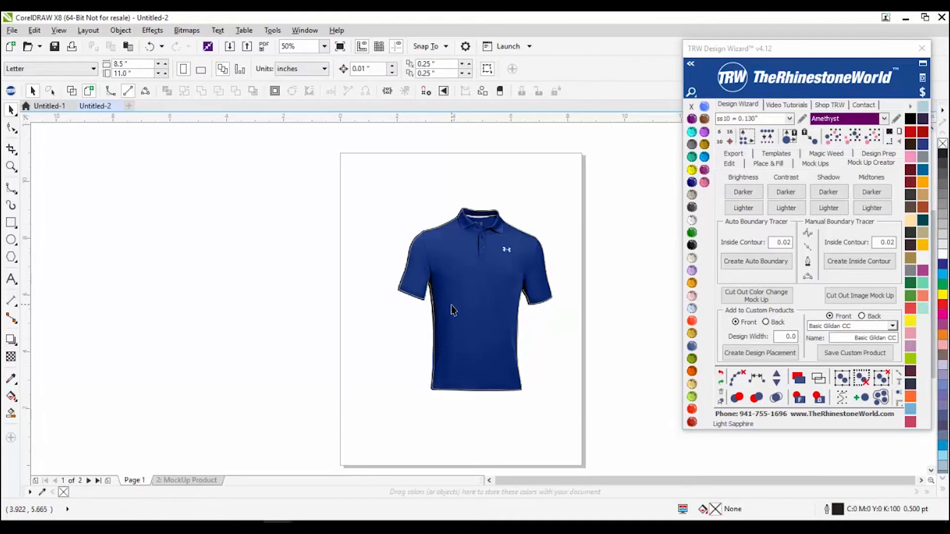
Step: Delete Page 1 and the stray shirt outline, then move the polo onto the MockUp Product page
left_click(198, 319)
left_click(198, 479)
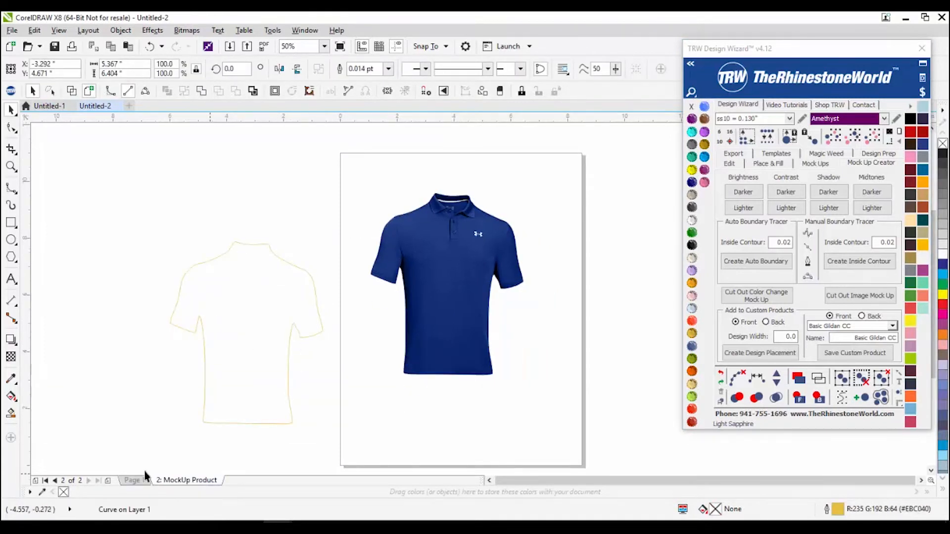
right_click(133, 481)
left_click(178, 458)
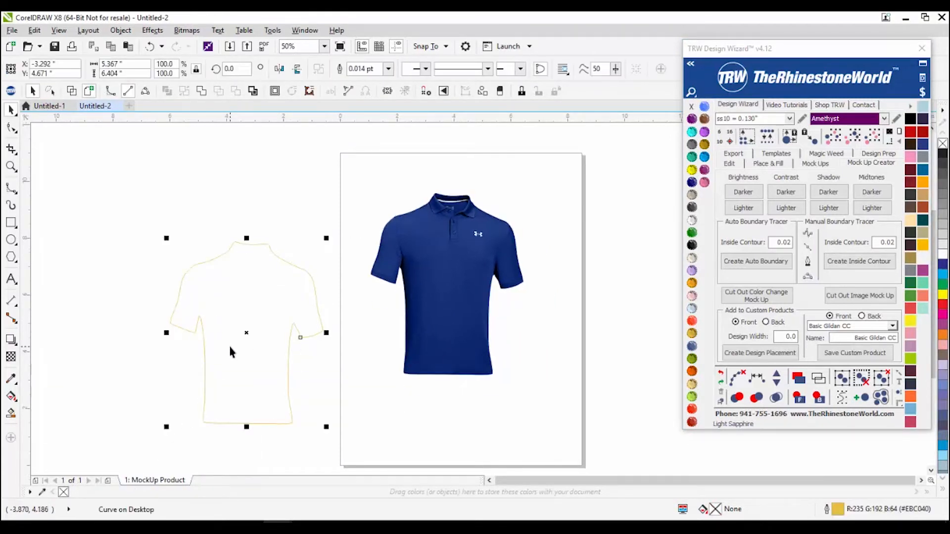
key("Delete")
left_click_drag(438, 282, 463, 326)
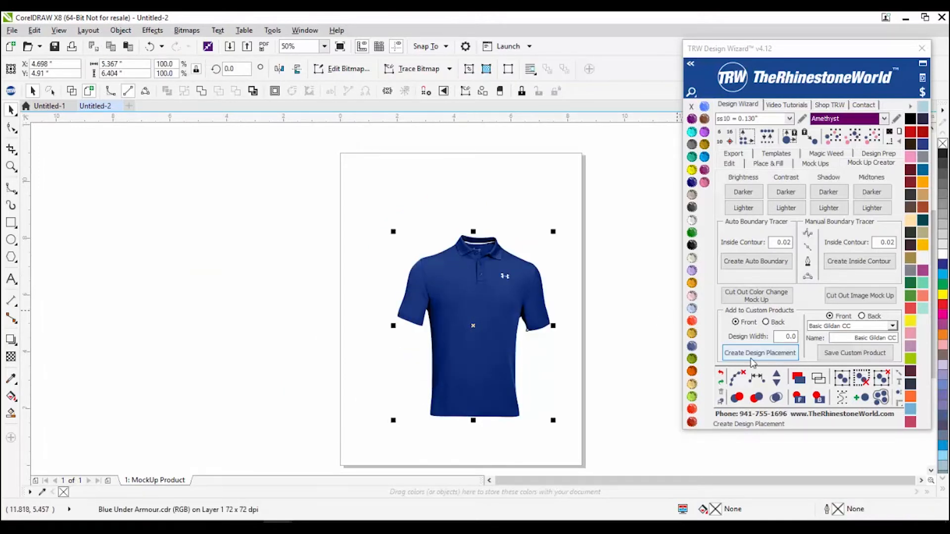
Step: Add a design placement rectangle at width 7.5 and enlarge the polo image
left_click(786, 337)
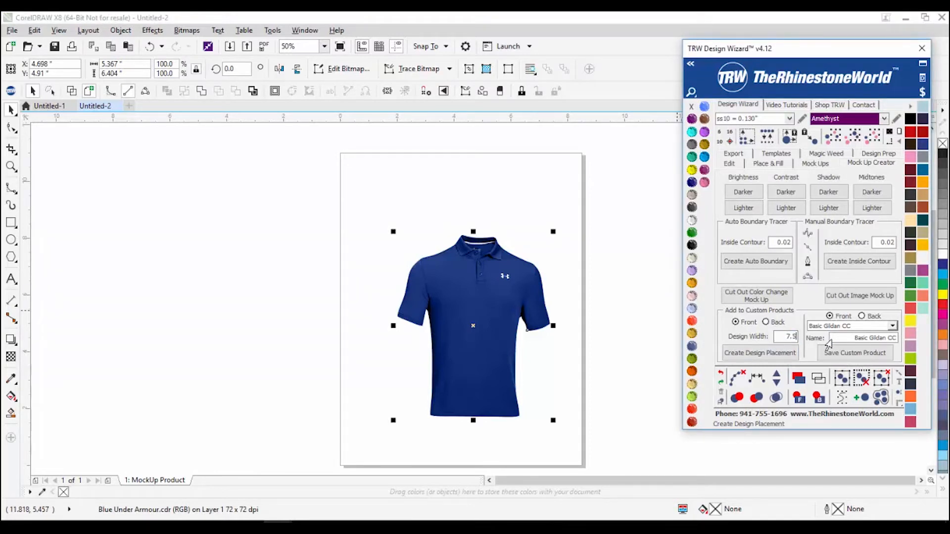
left_click(760, 352)
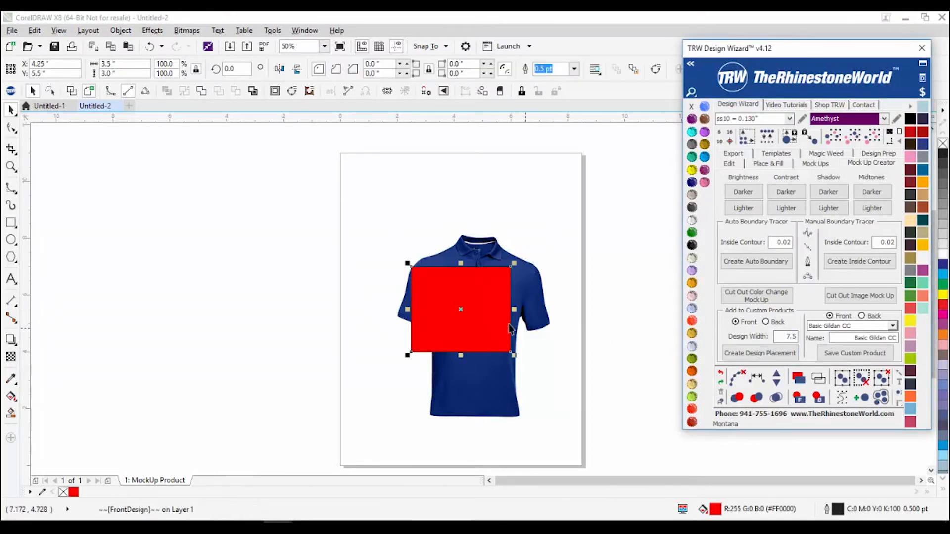
left_click_drag(511, 305, 524, 301)
left_click(513, 252)
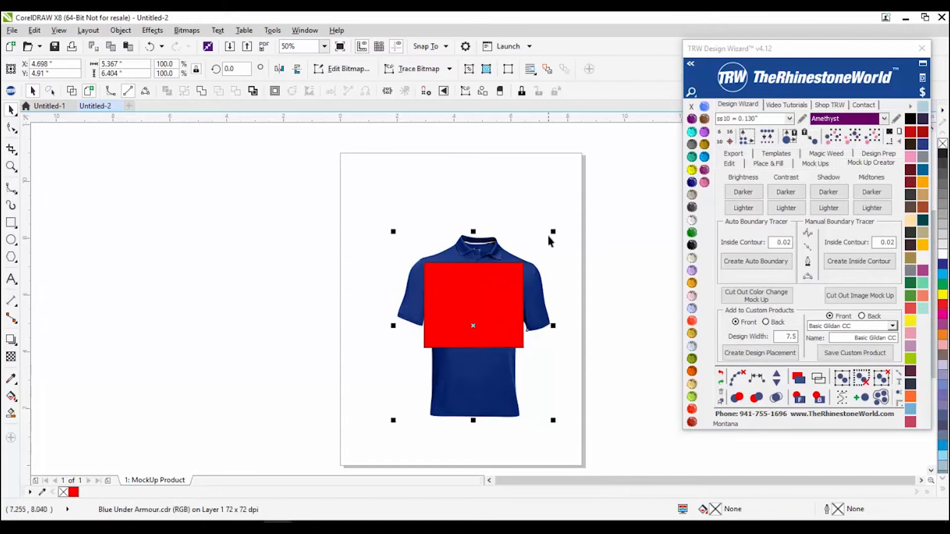
left_click_drag(554, 233, 594, 203)
Step: Shrink the red placement to 43% on the polo's left chest and select shirt and rectangle
left_click_drag(487, 292, 486, 307)
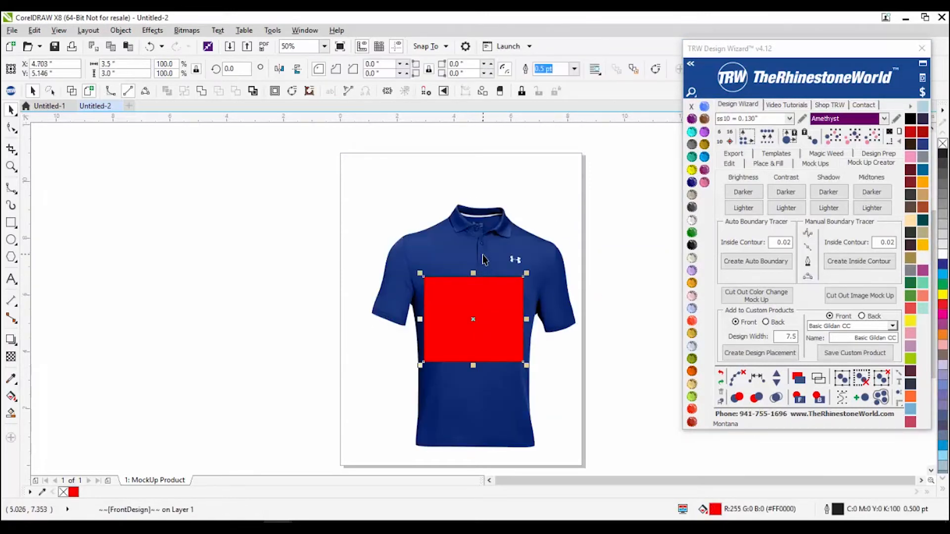
left_click_drag(486, 304, 487, 298)
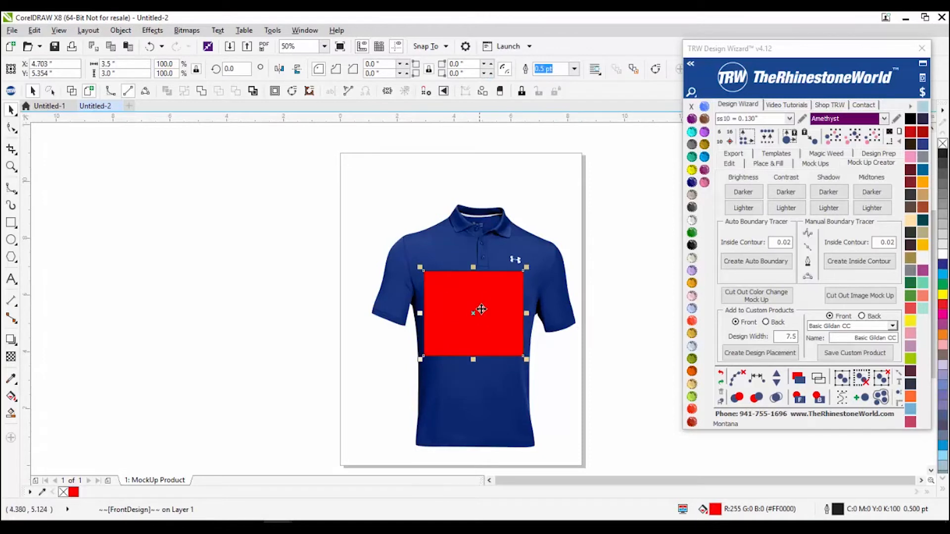
left_click_drag(523, 275, 433, 276)
left_click(301, 338)
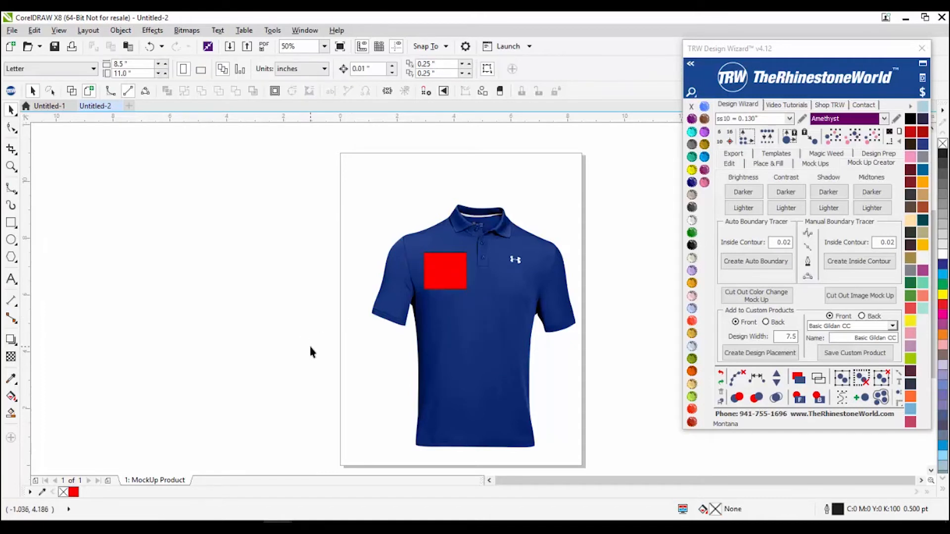
left_click(445, 271)
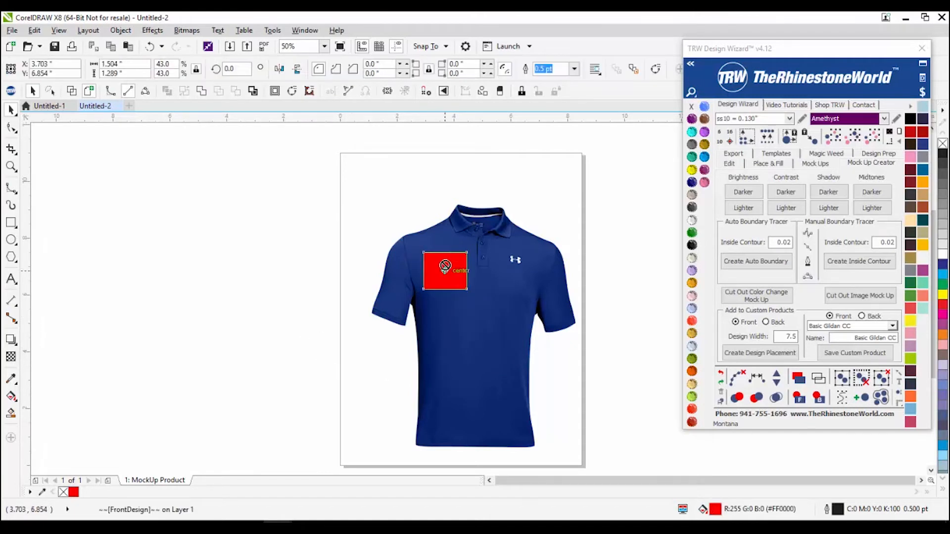
left_click(299, 241)
left_click_drag(286, 196, 653, 490)
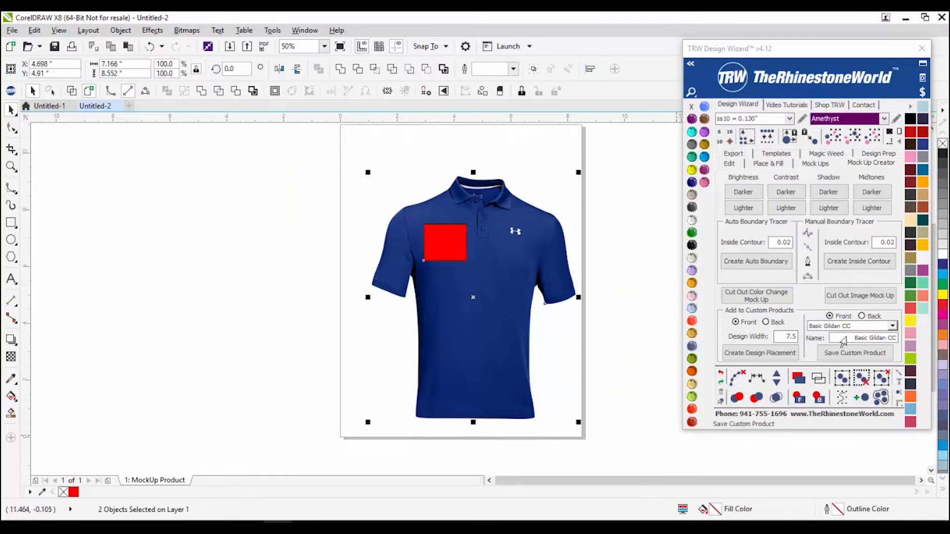
Step: Rename slot Custom 5 to 'Under Armour Blue Polo', save it, and close the wizard
left_click(856, 327)
left_click(859, 335)
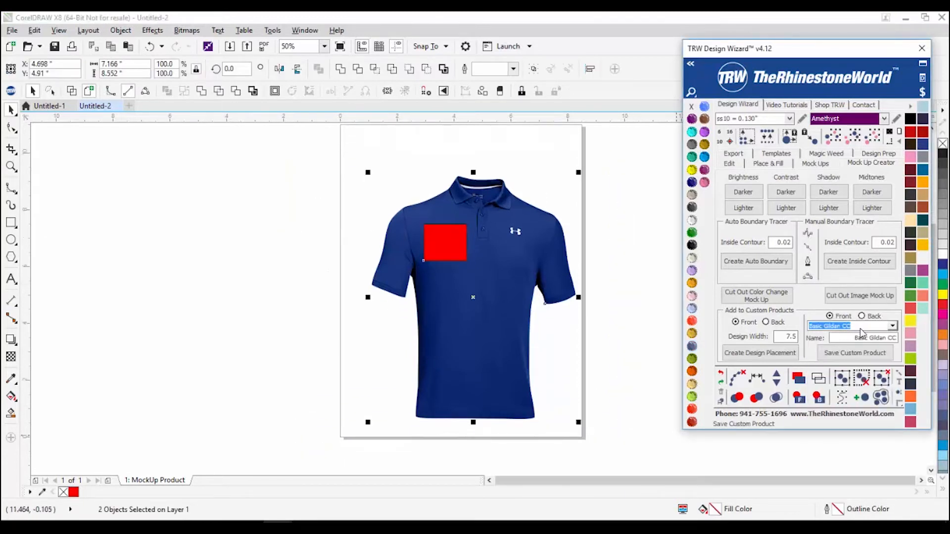
left_click(864, 327)
left_click(826, 366)
left_click_drag(871, 338, 889, 339)
type("Dri")
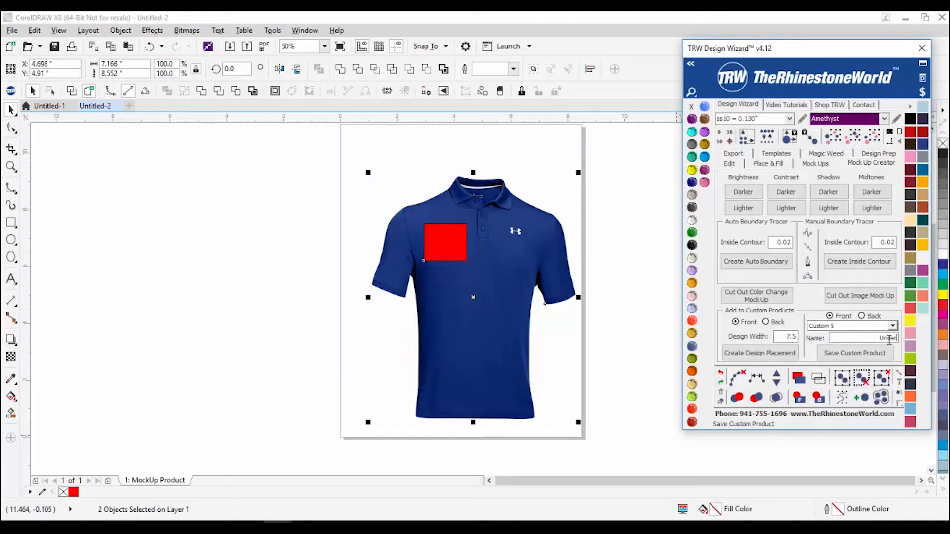
type("er Armour Blue Polo")
left_click(877, 354)
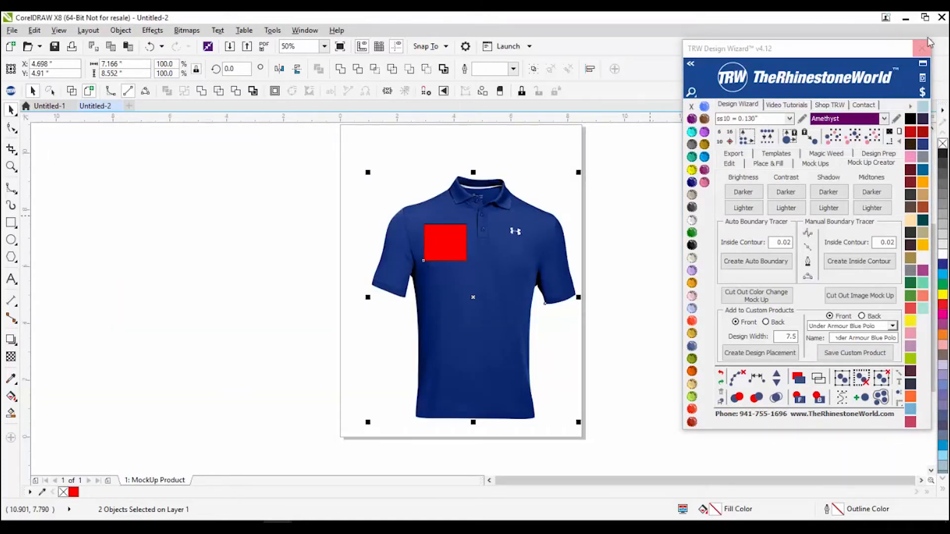
left_click(922, 48)
Step: In the reopened wizard, set Quick Product, Custom type and product Under Armour Blue Polo
left_click(11, 91)
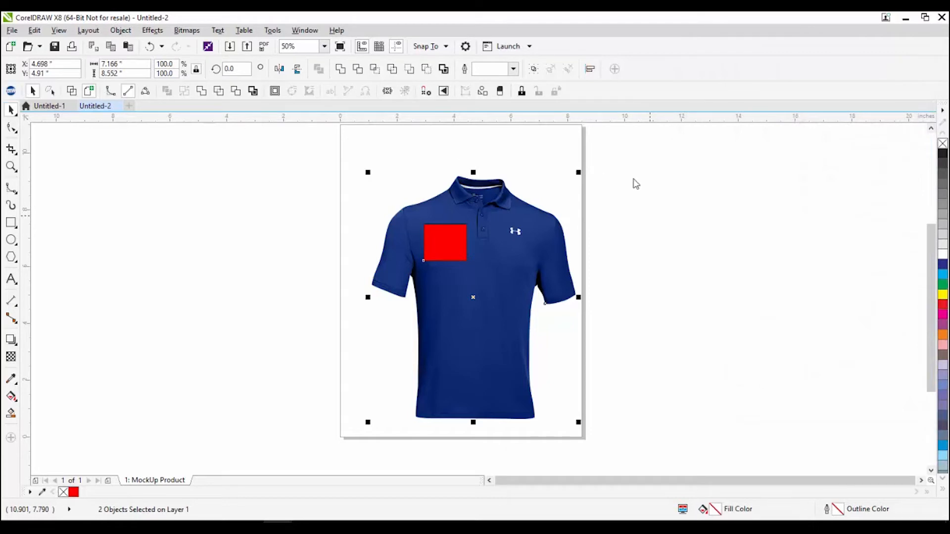
left_click(824, 167)
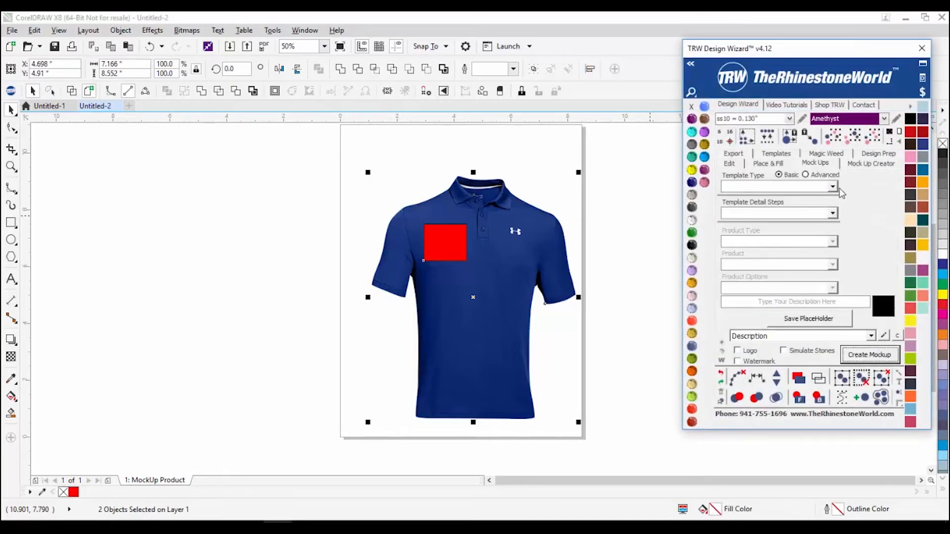
left_click(833, 187)
left_click(813, 207)
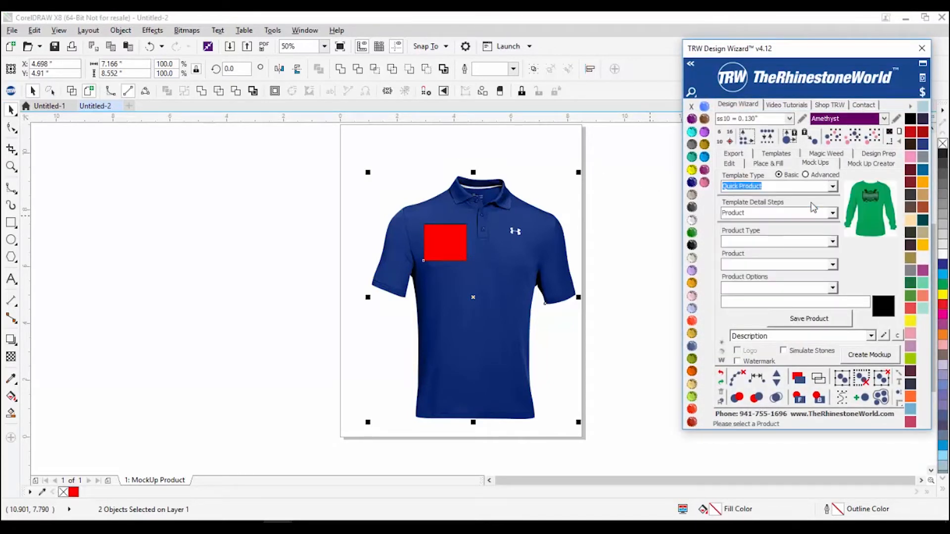
left_click(833, 241)
left_click(812, 282)
left_click(833, 267)
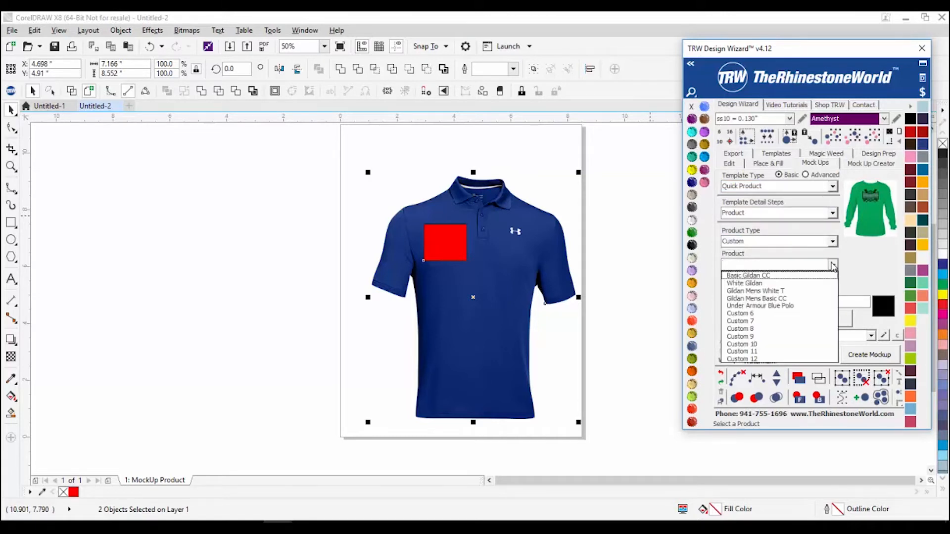
left_click(764, 307)
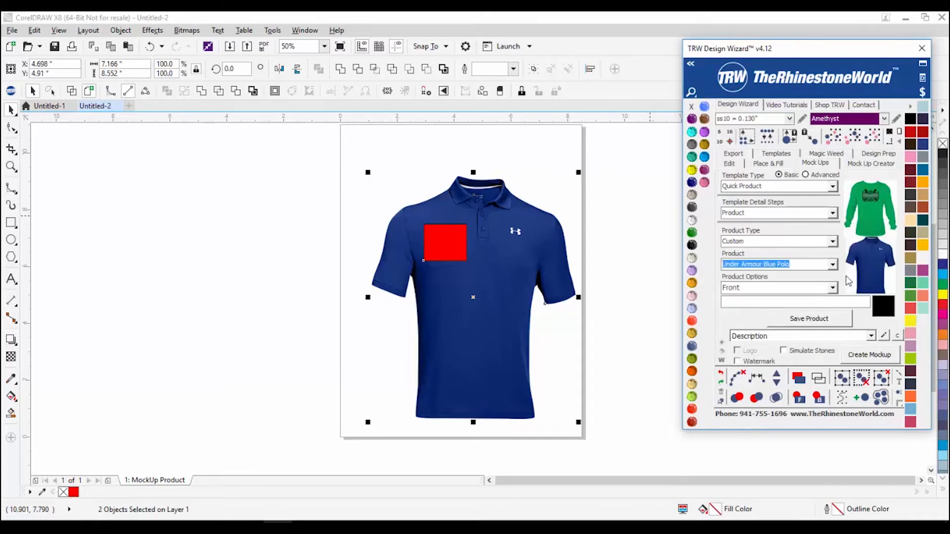
left_click(279, 327)
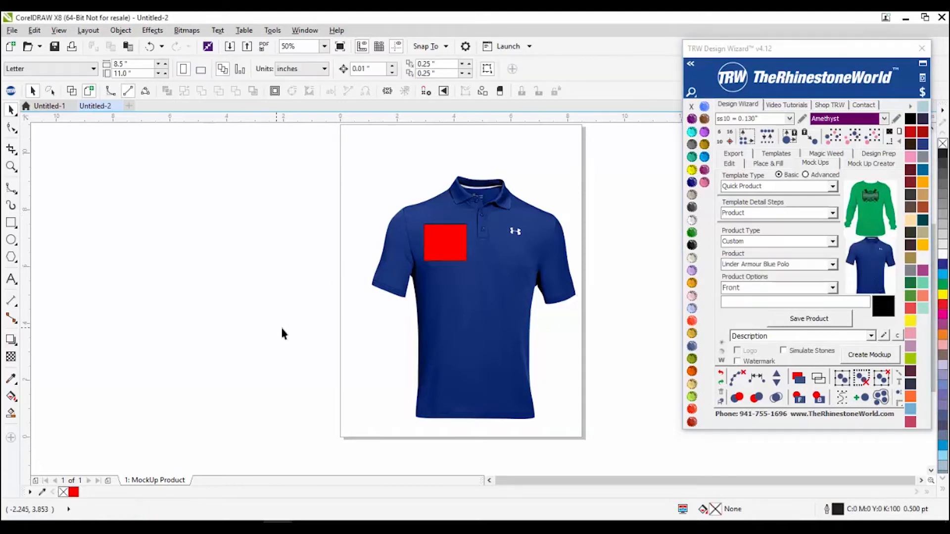
Step: Move the red placement square to the centre of the polo's chest
left_click_drag(350, 186, 479, 292)
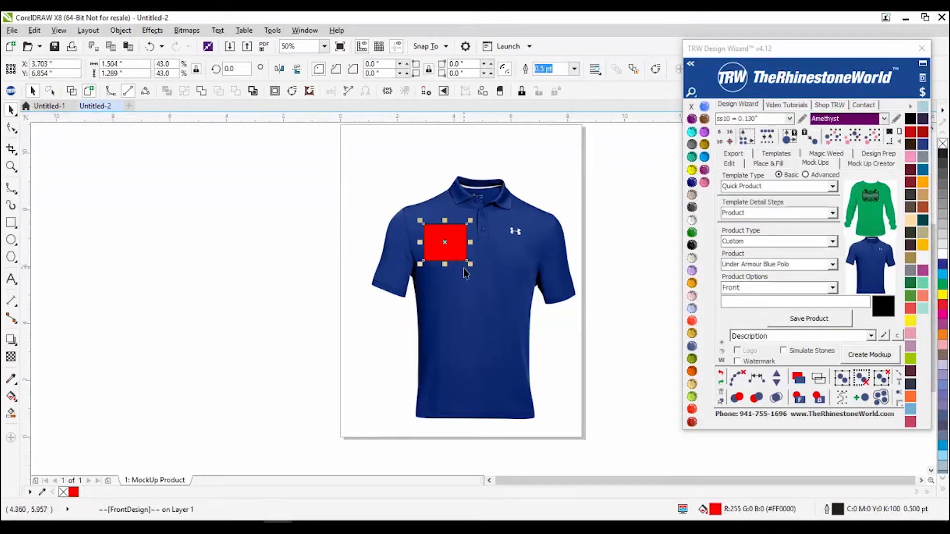
left_click(311, 333)
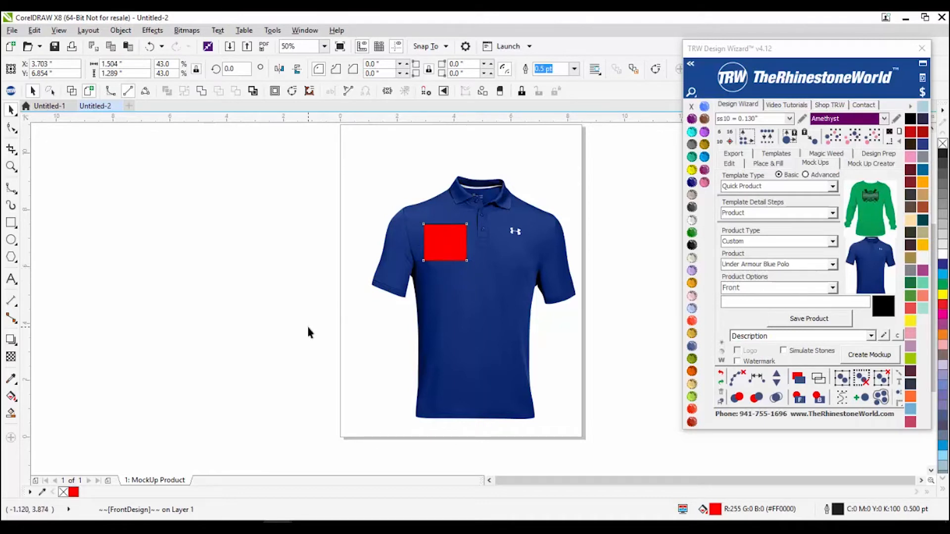
left_click_drag(425, 247, 470, 291)
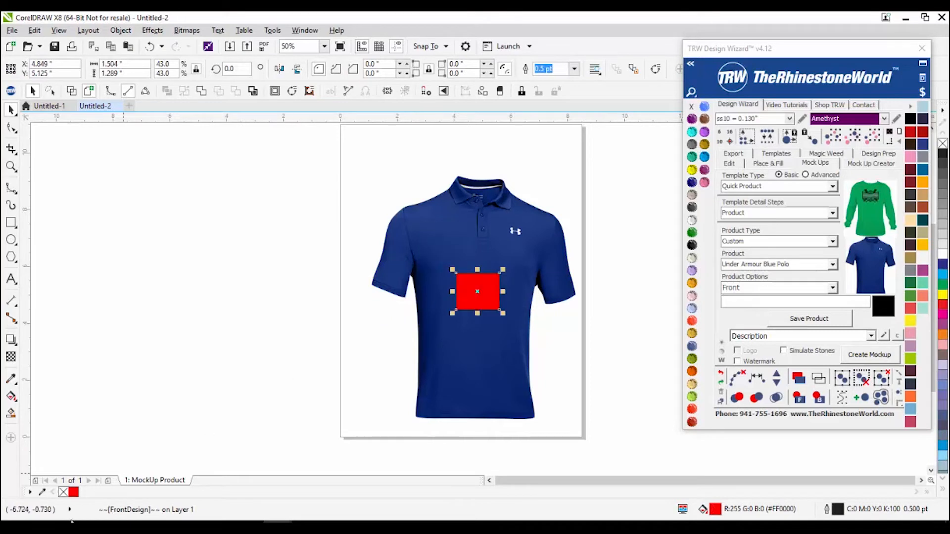
Step: Bring the Arm Sleeve image onto the canvas beside the polo
mouse_move(130, 530)
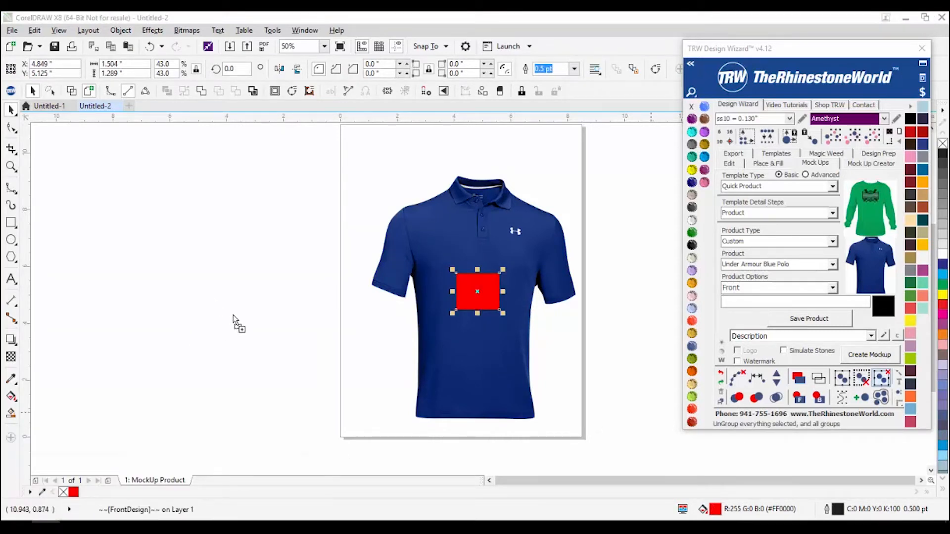
left_click_drag(233, 316, 233, 316)
left_click(308, 452)
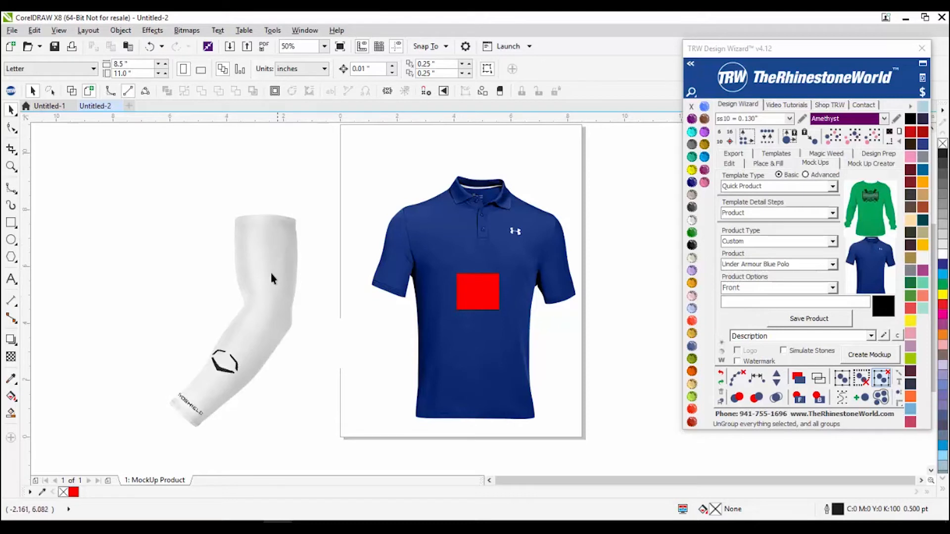
Step: Delete the white arm sleeve image from the page
left_click(207, 405)
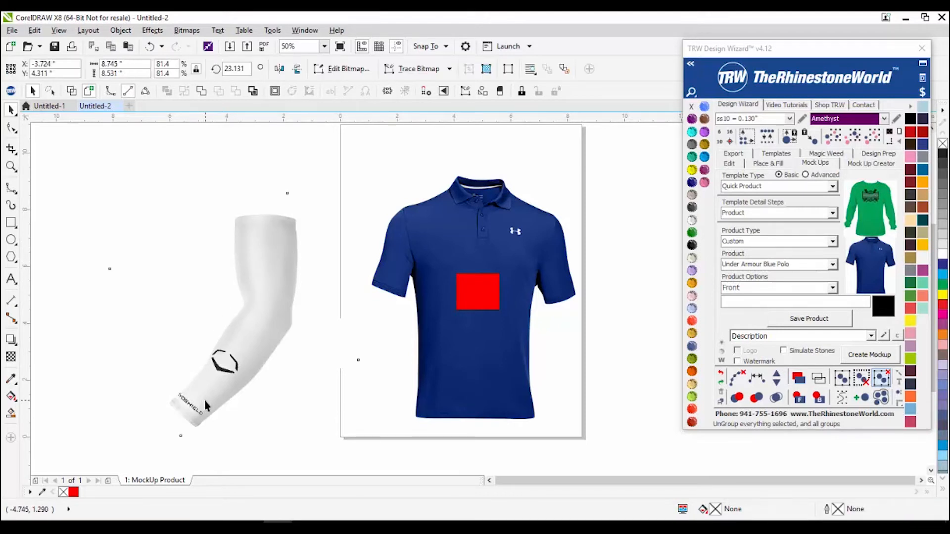
key("Delete")
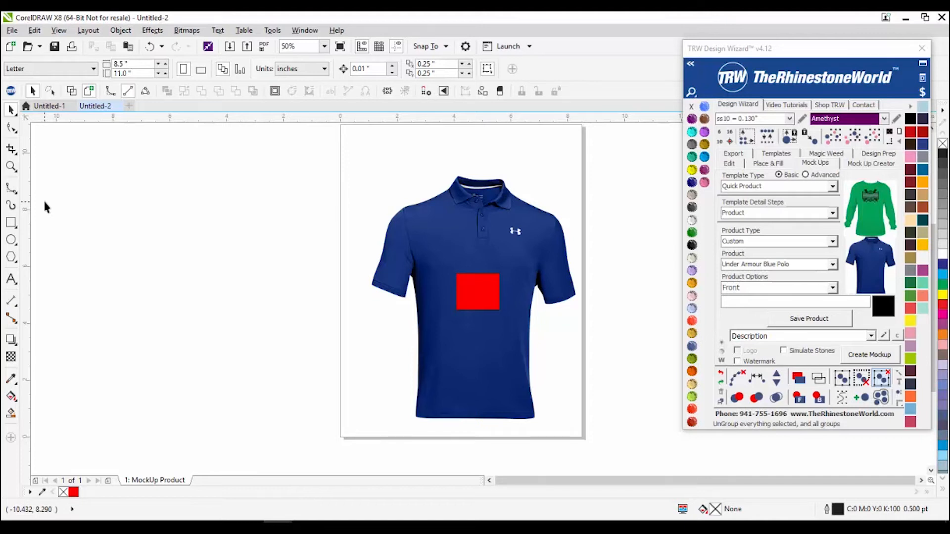
Step: In Untitled-1, delete the red placement square from the orange tee and select the shirt group
left_click(48, 105)
left_click(218, 203)
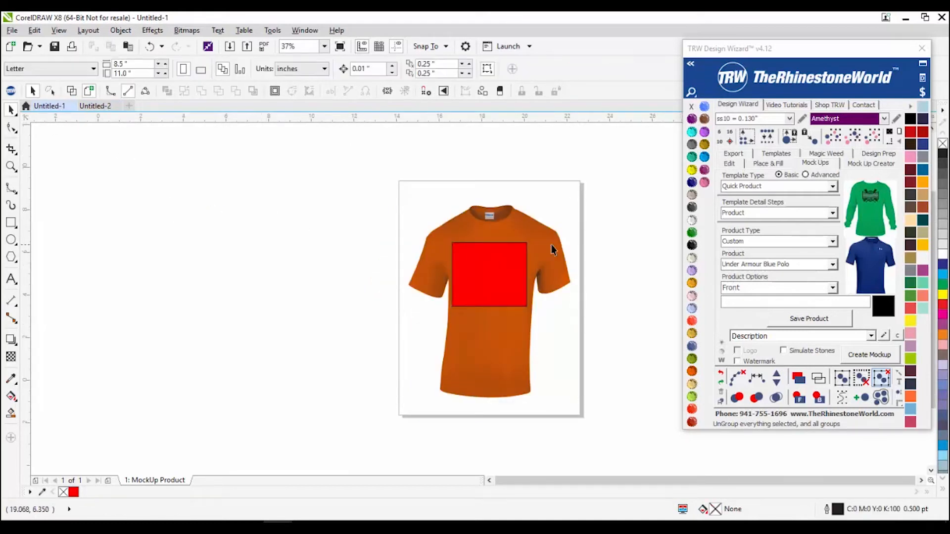
left_click(871, 163)
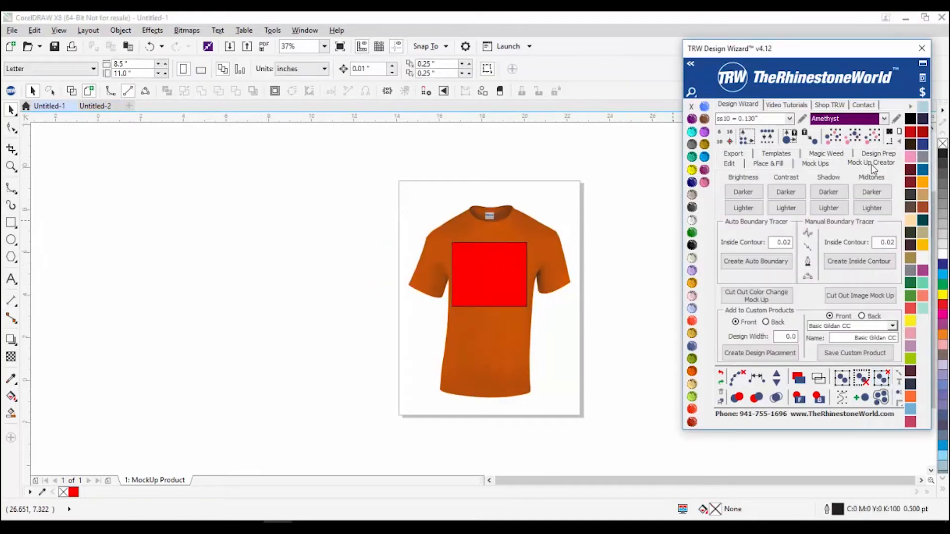
left_click(523, 257)
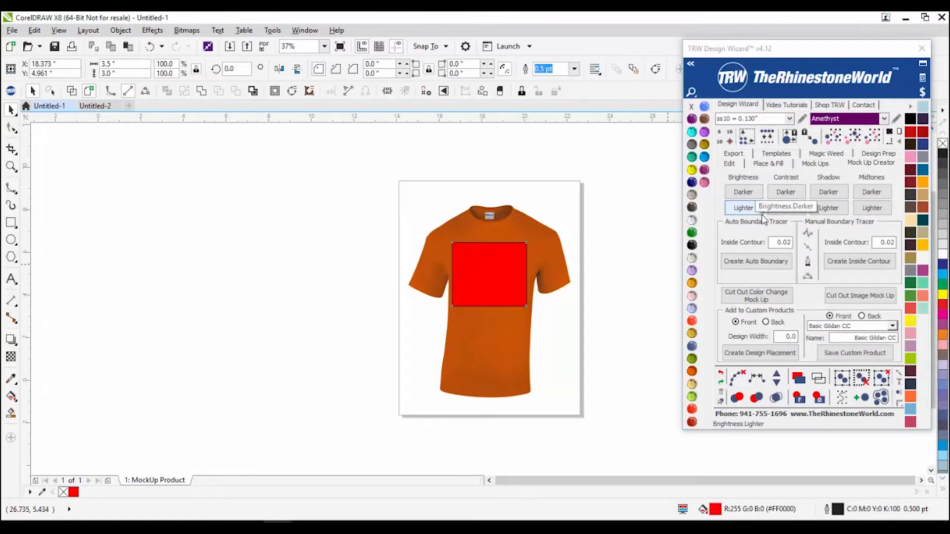
left_click(568, 341)
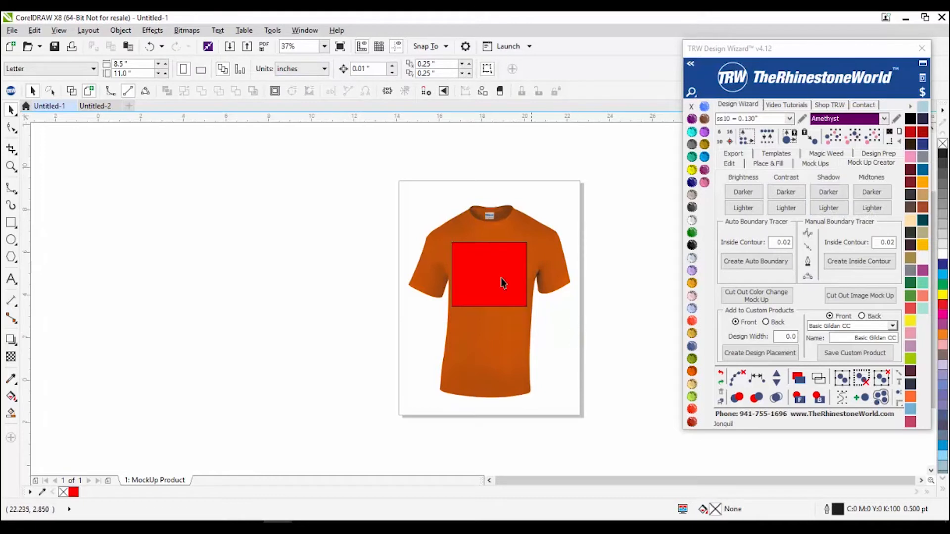
left_click(484, 270)
key("Delete")
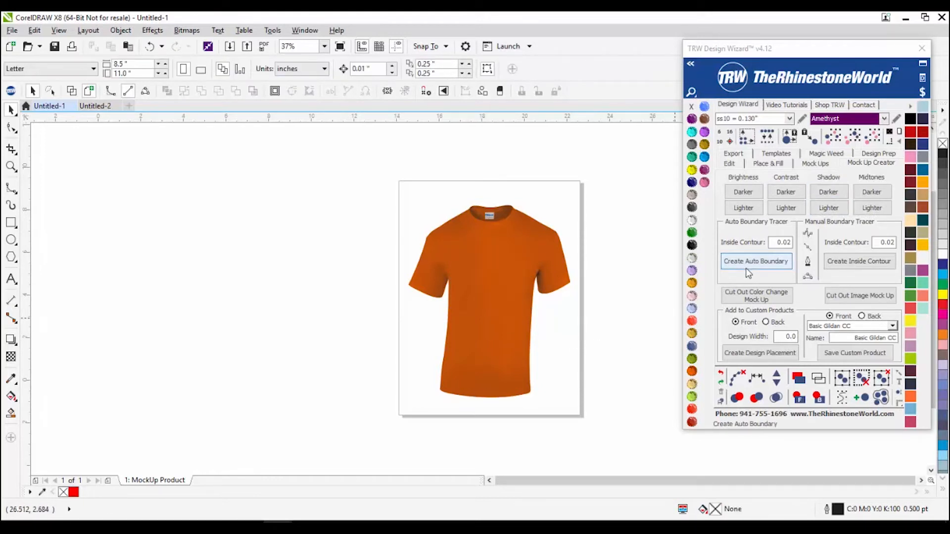
left_click(521, 291)
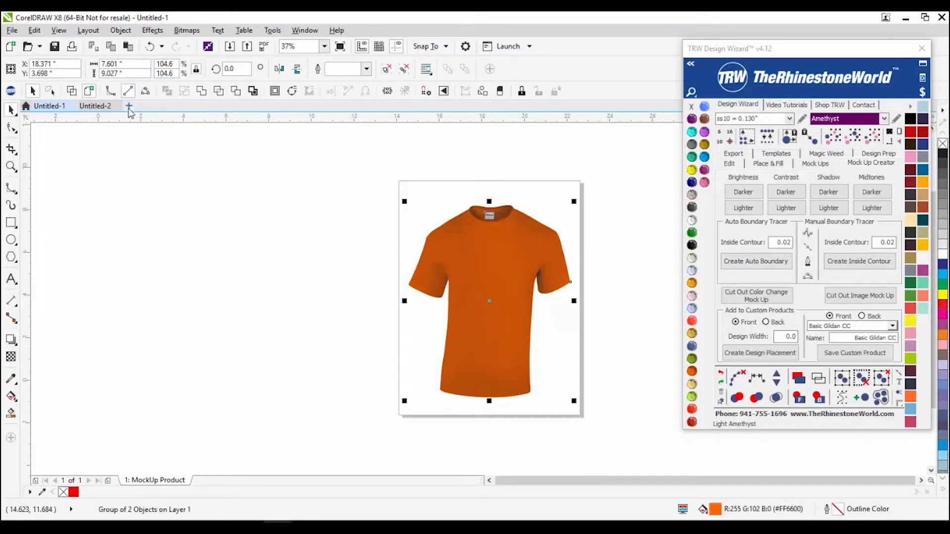
Step: Start a new document and open Lake Cruiser.cdr from the recent files
left_click(129, 107)
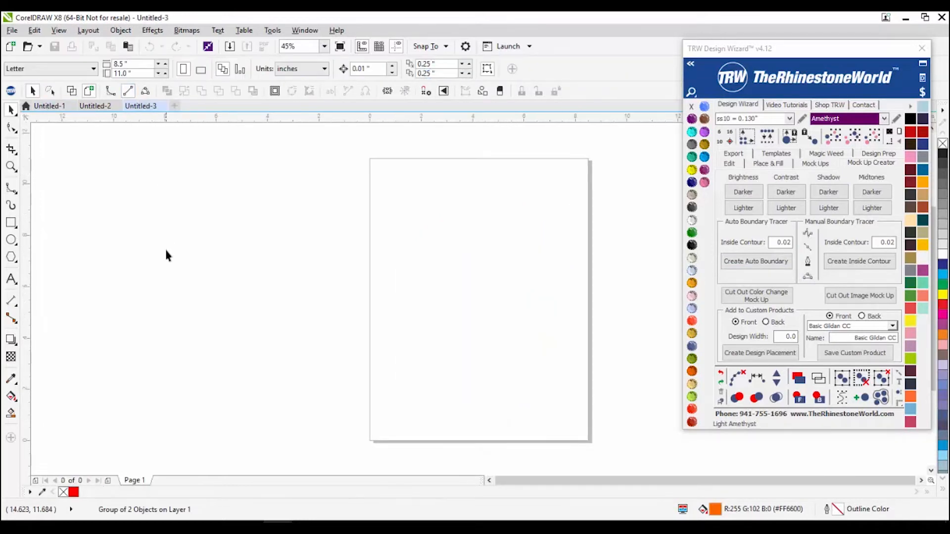
left_click(10, 30)
mouse_move(52, 85)
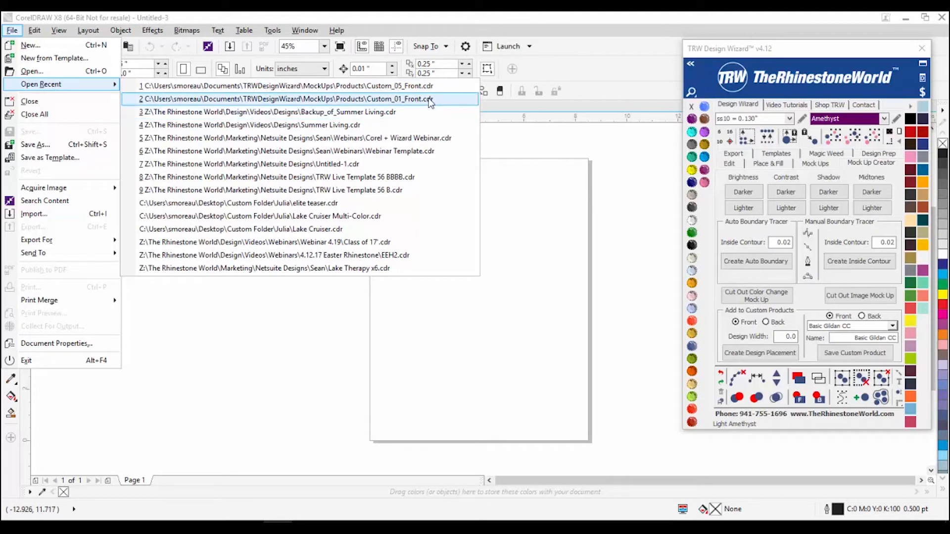
left_click(410, 227)
Step: Delete the black background rectangle behind the Lake Cruiser design
left_click(375, 332)
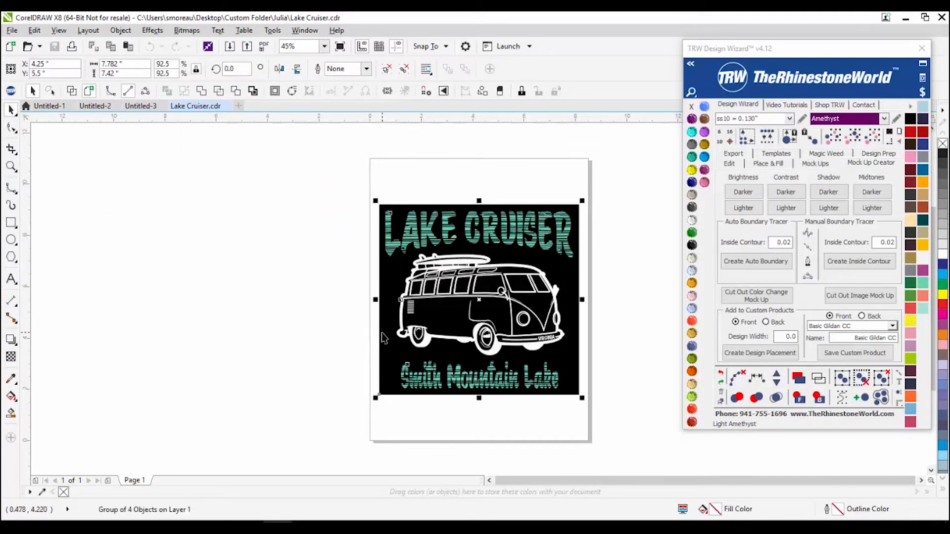
key("Delete")
key("ctrl+z")
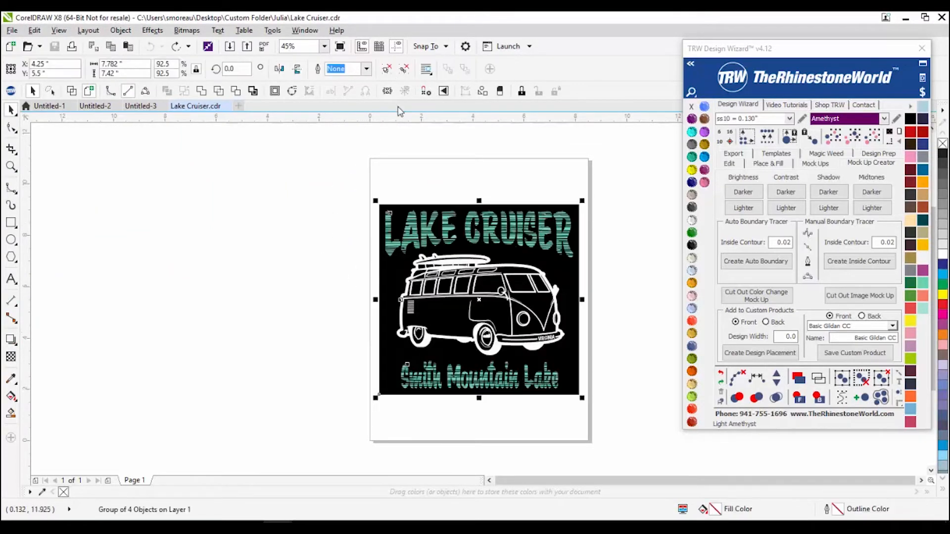
left_click(379, 296)
key("Delete")
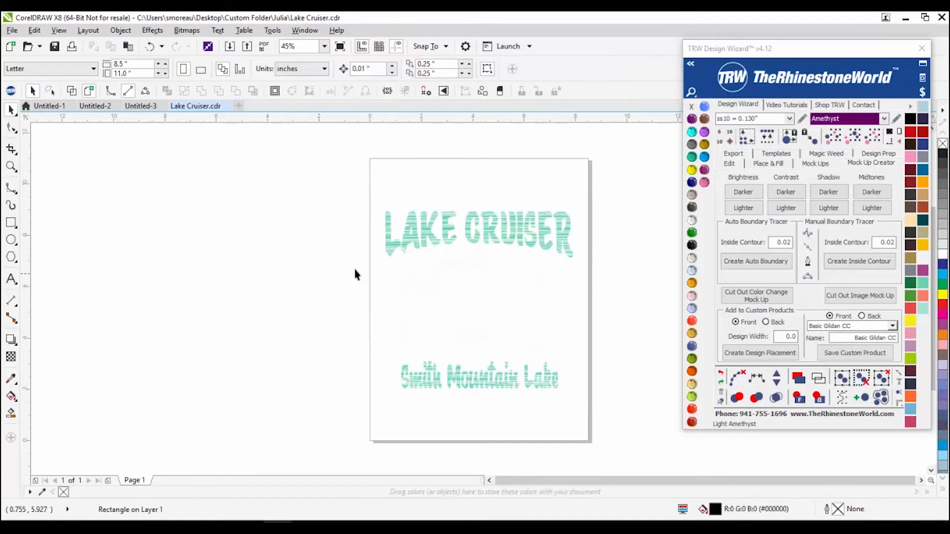
Step: Fill the van outline with Jet Black
left_click(489, 290)
left_click(692, 245)
left_click(638, 287)
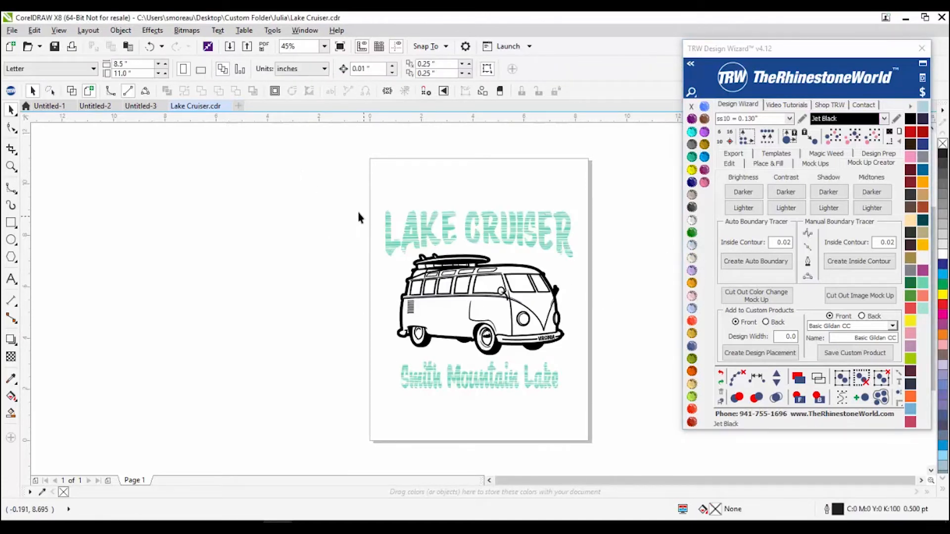
left_click_drag(346, 171, 601, 420)
left_click(623, 251)
Step: Keep Quick Product as the template type on the Mock Ups page
left_click(816, 163)
left_click(830, 191)
left_click(813, 205)
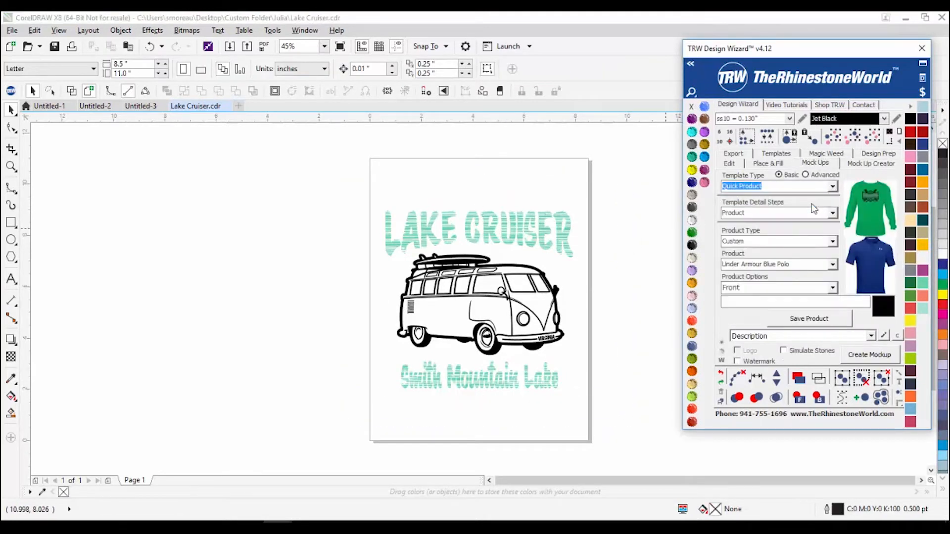
Step: Choose Basic Gildan CC as the mockup product and save it
left_click(833, 265)
left_click(804, 276)
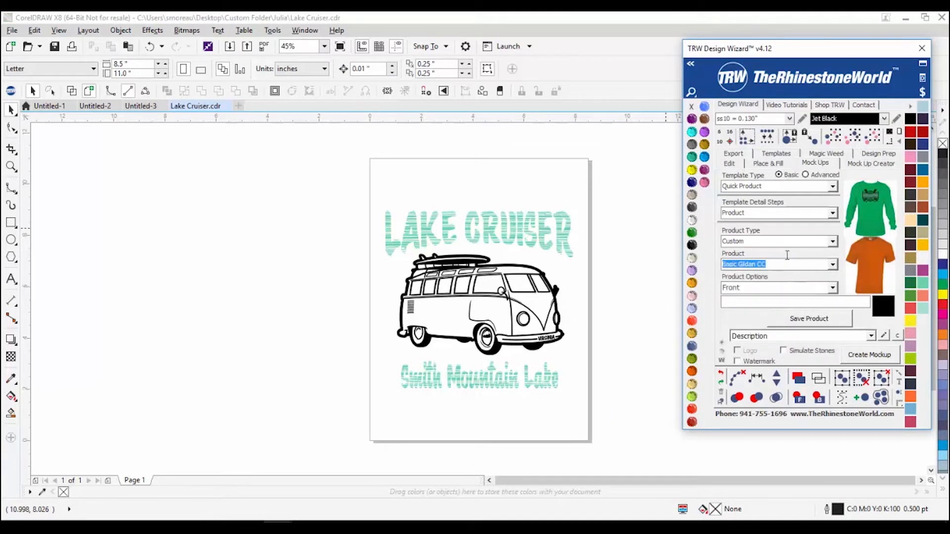
left_click(808, 321)
Step: Switch to the Design step, select the Lake Cruiser artwork and save it onto the tee
left_click(834, 214)
left_click(827, 231)
left_click_drag(311, 185, 622, 429)
left_click(808, 318)
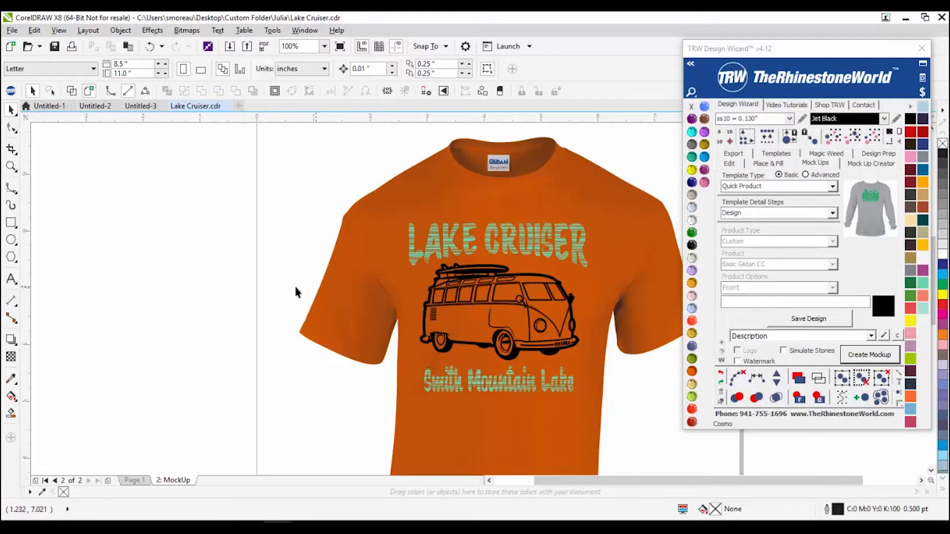
left_click(133, 481)
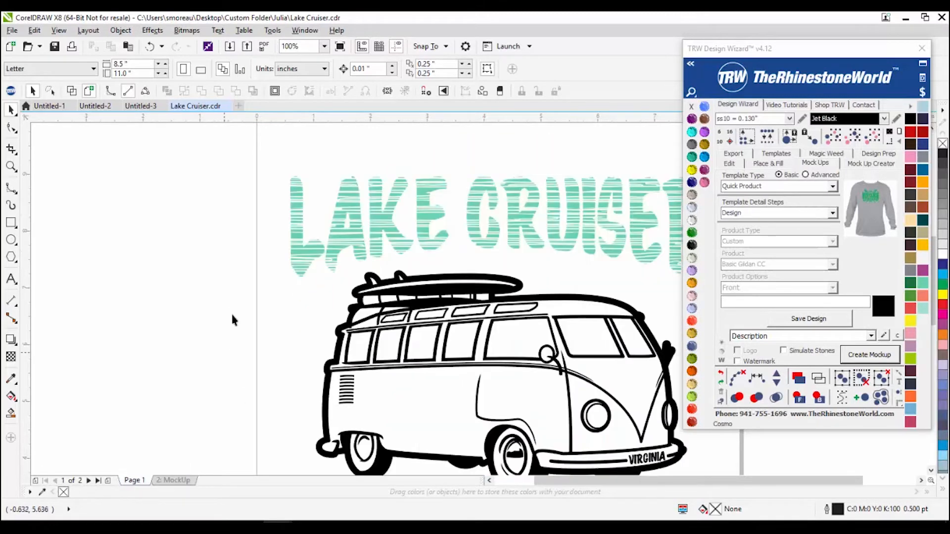
scroll(227, 335, "down", 2)
Step: Delete the MockUp page and bring back the Mock Ups template type list
right_click(173, 482)
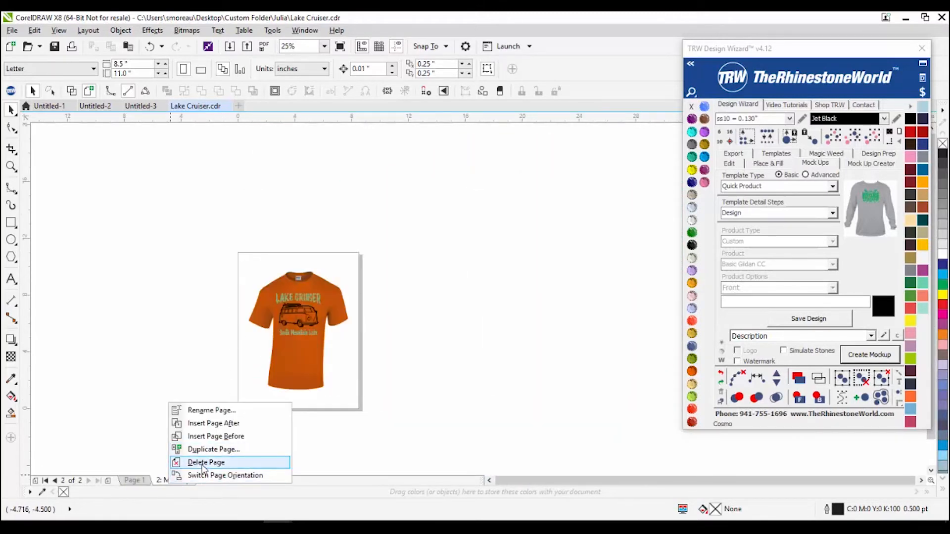
left_click(205, 461)
left_click(883, 165)
left_click(819, 168)
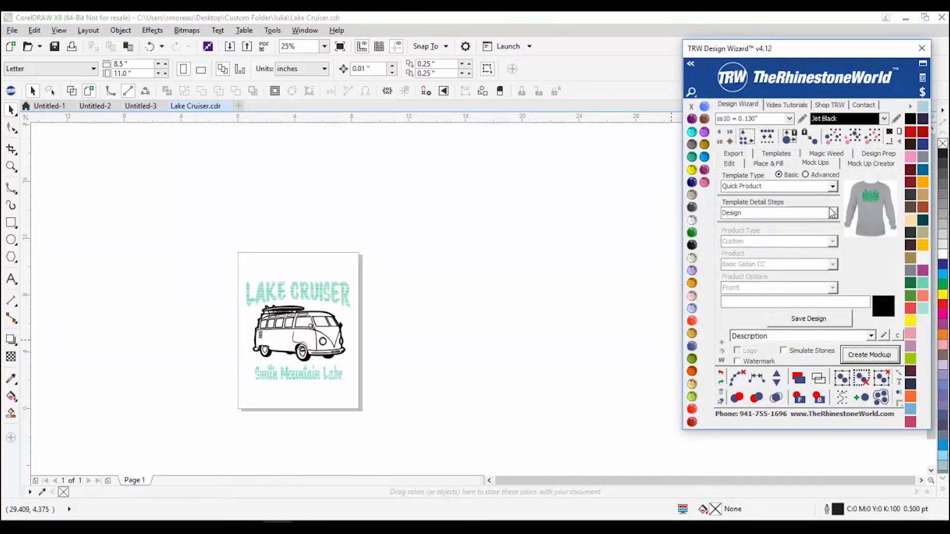
left_click(833, 213)
left_click(832, 186)
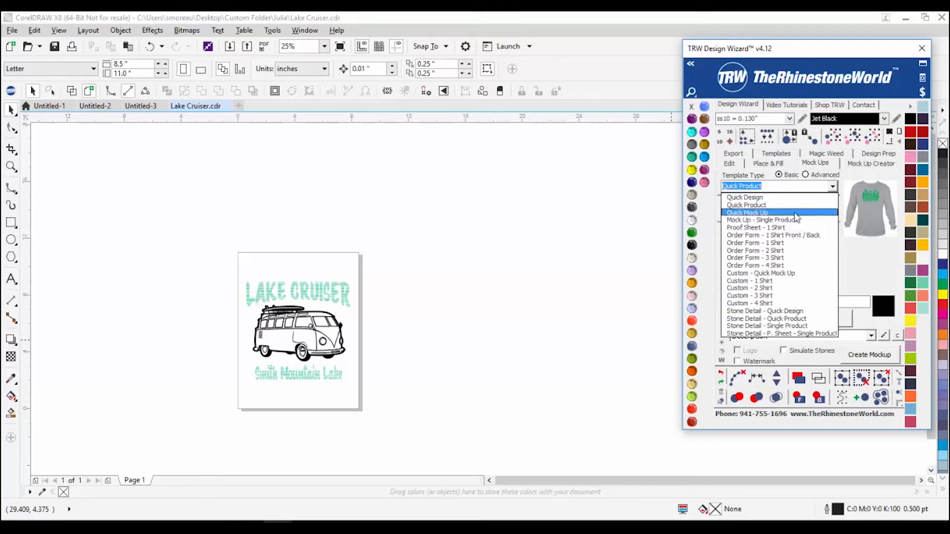
Step: Close the template type list and set Template Detail Steps to Product
key("Escape")
left_click(832, 214)
left_click(832, 224)
left_click(824, 214)
left_click(810, 224)
Step: Try Custom (Basic Gildan CC) and Womens (Dri Fit Shirt) as product types
left_click(833, 241)
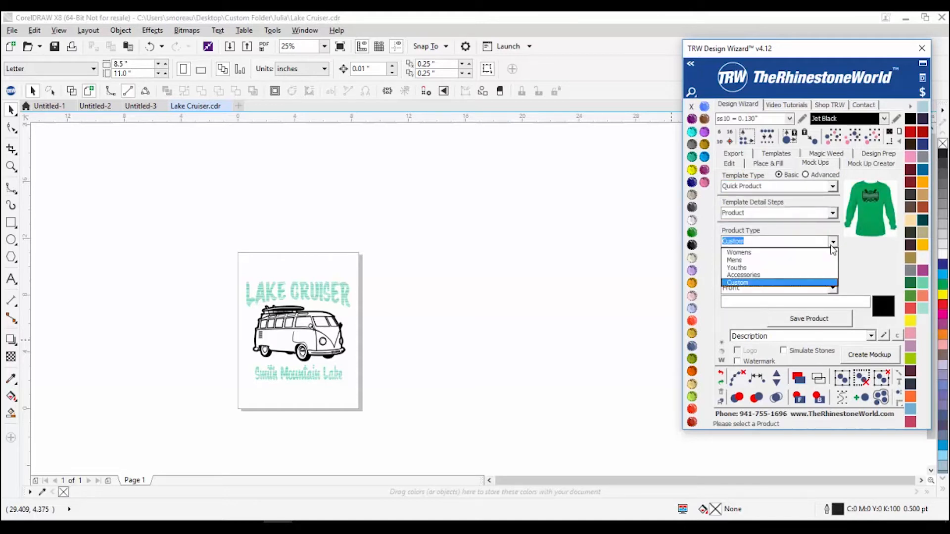
left_click(795, 282)
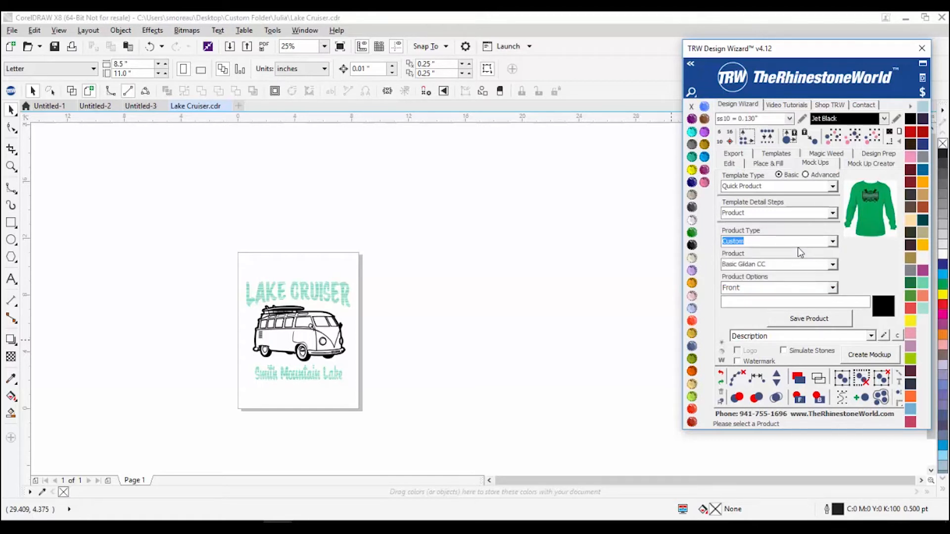
left_click(833, 265)
left_click(787, 252)
left_click(829, 242)
left_click(813, 253)
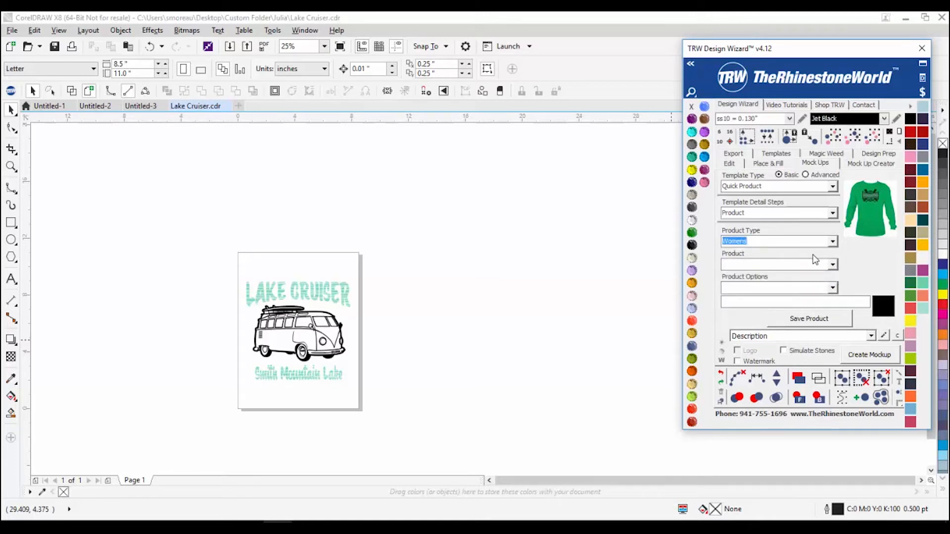
left_click(814, 265)
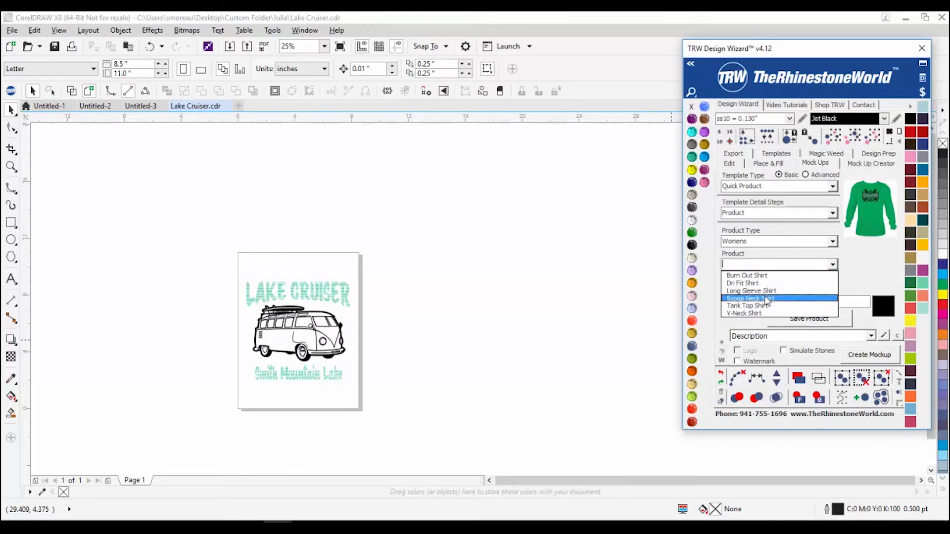
left_click(766, 284)
left_click(833, 264)
left_click(833, 241)
Step: Browse the Mens and Youths products, then settle on Accessories with no product chosen
left_click(833, 241)
left_click(810, 262)
left_click(833, 265)
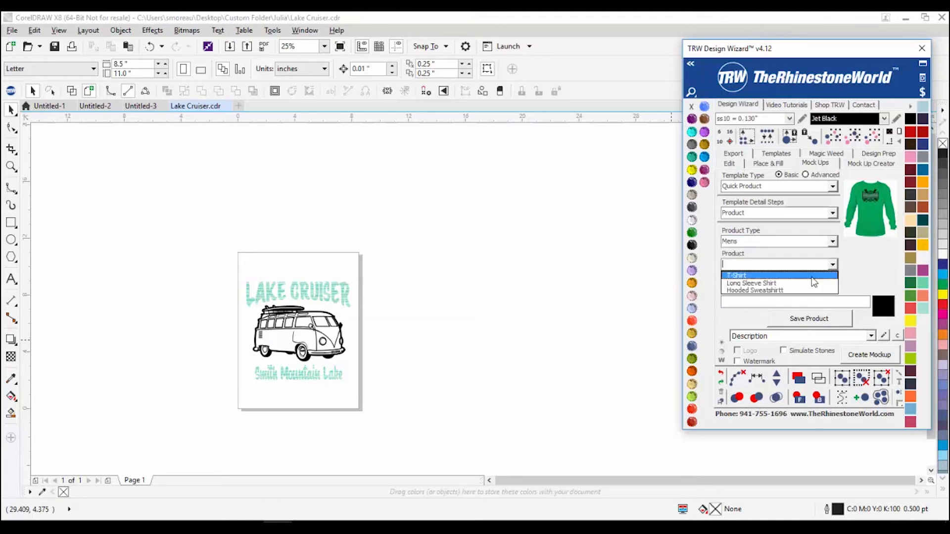
left_click(833, 241)
left_click(833, 241)
left_click(787, 268)
left_click(834, 265)
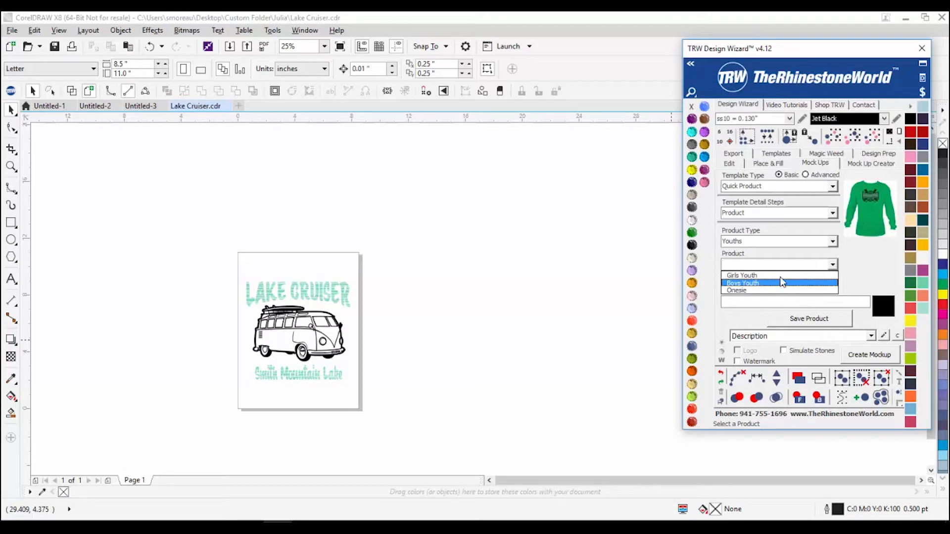
left_click(833, 241)
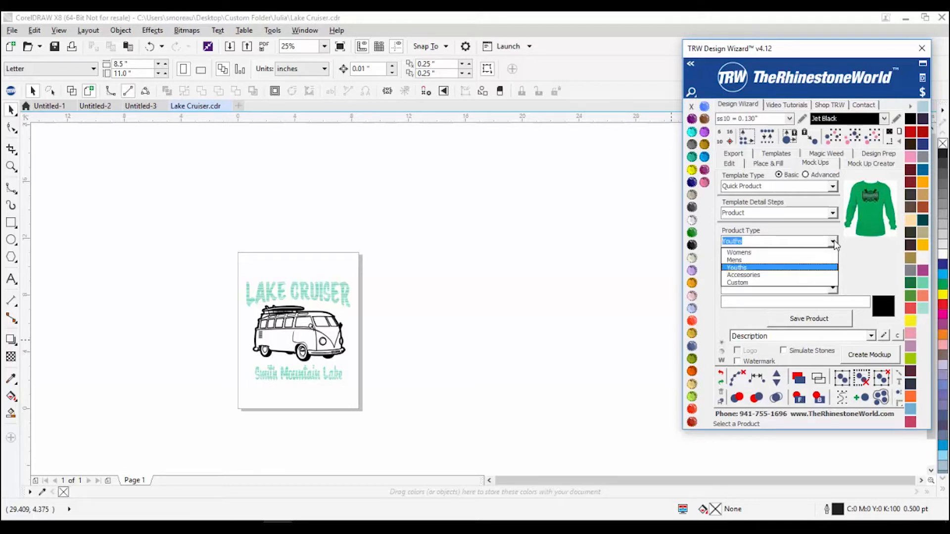
left_click(812, 275)
left_click(831, 266)
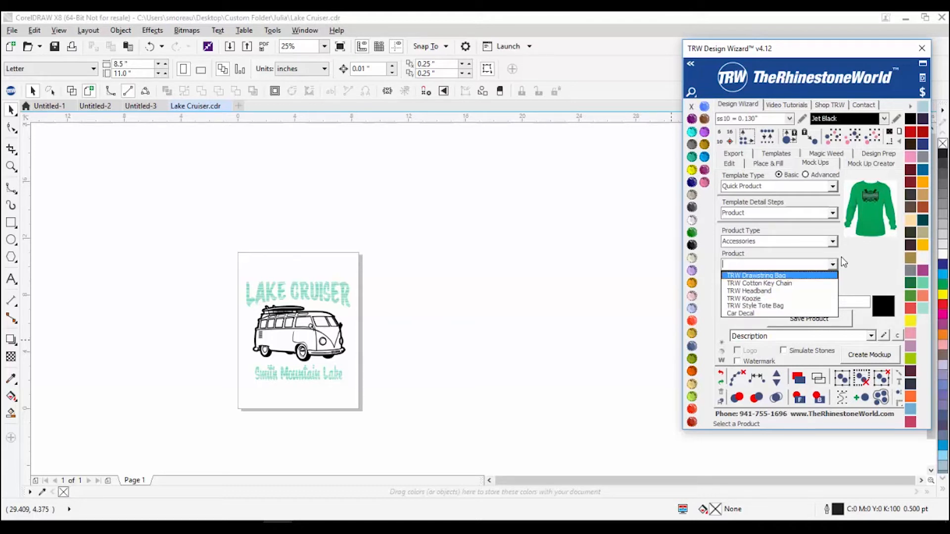
left_click(798, 71)
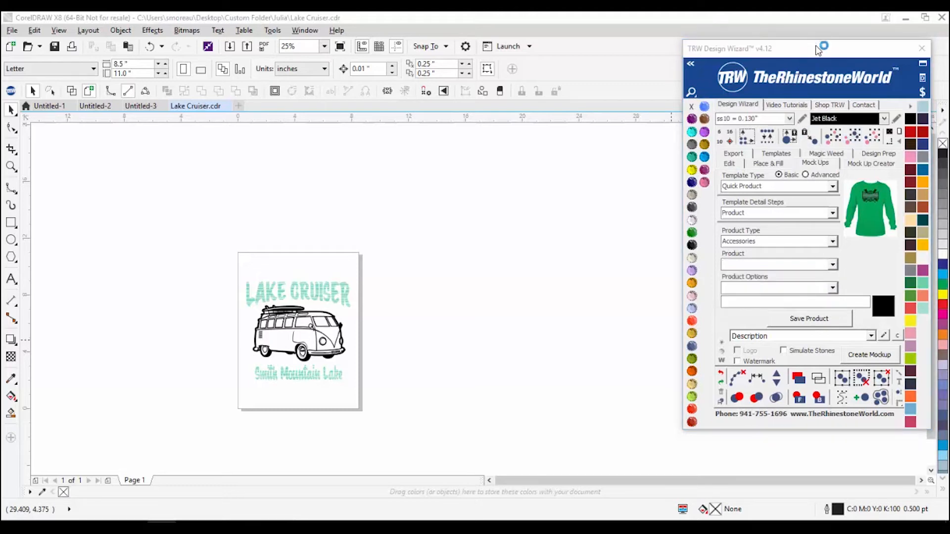
Step: Open the TRW Design Wizard's mock-up settings, try Advanced, then return to Basic template types
left_click(15, 91)
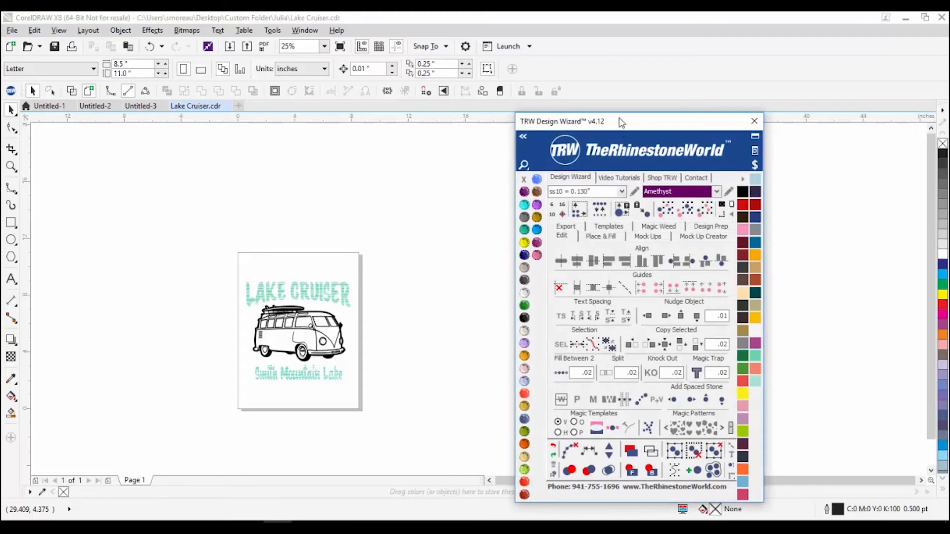
left_click_drag(622, 123, 610, 69)
left_click(637, 181)
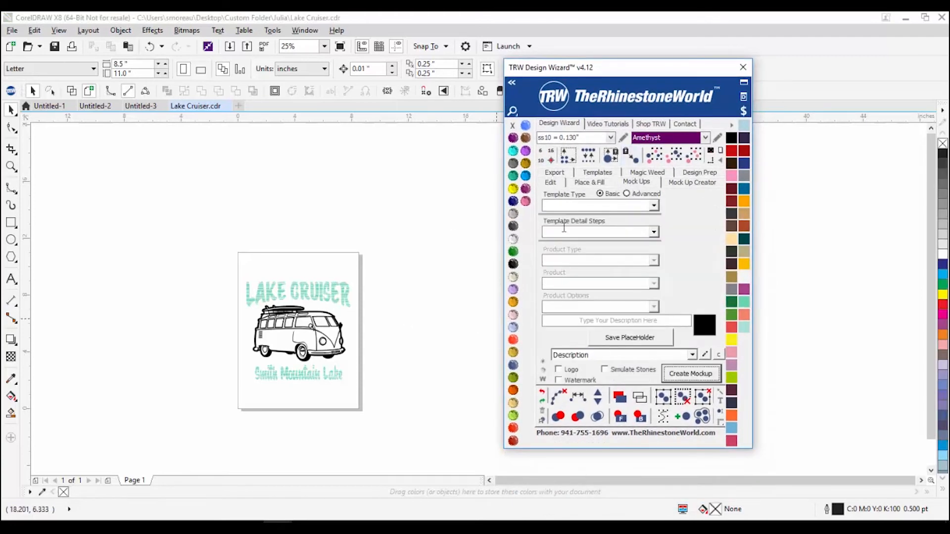
left_click(629, 194)
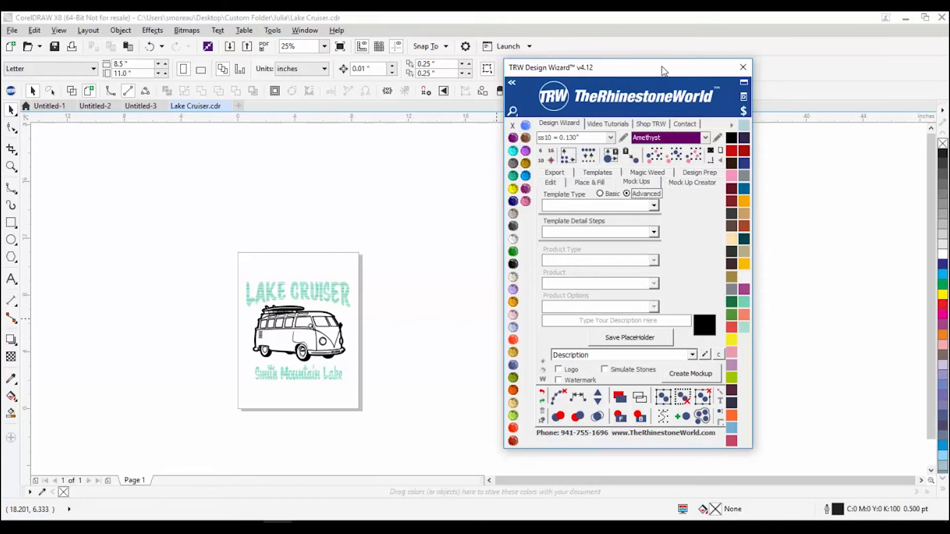
left_click_drag(665, 70, 699, 70)
left_click(643, 194)
left_click(667, 194)
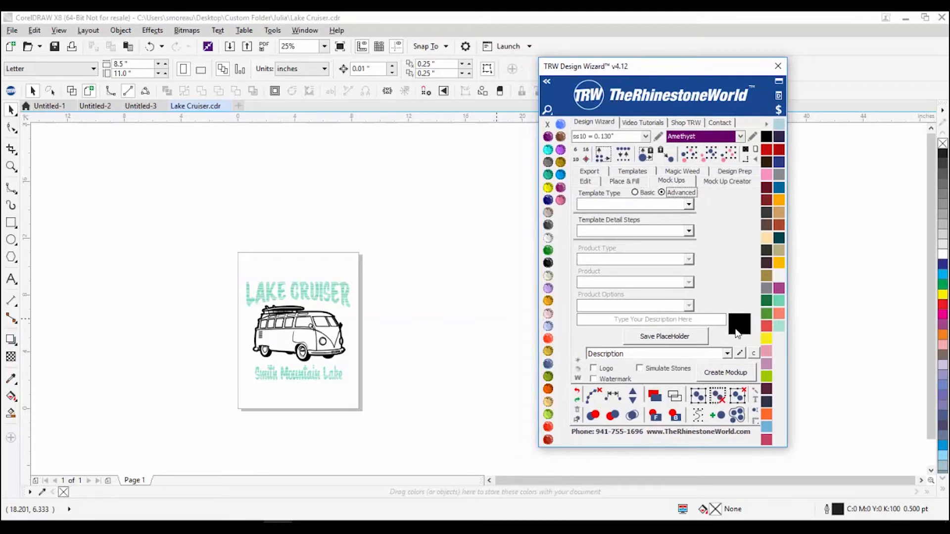
left_click(638, 194)
Step: Browse Order Form, Quick Product and Quick Design templates, finishing on Mock Up - Single Product
left_click(688, 204)
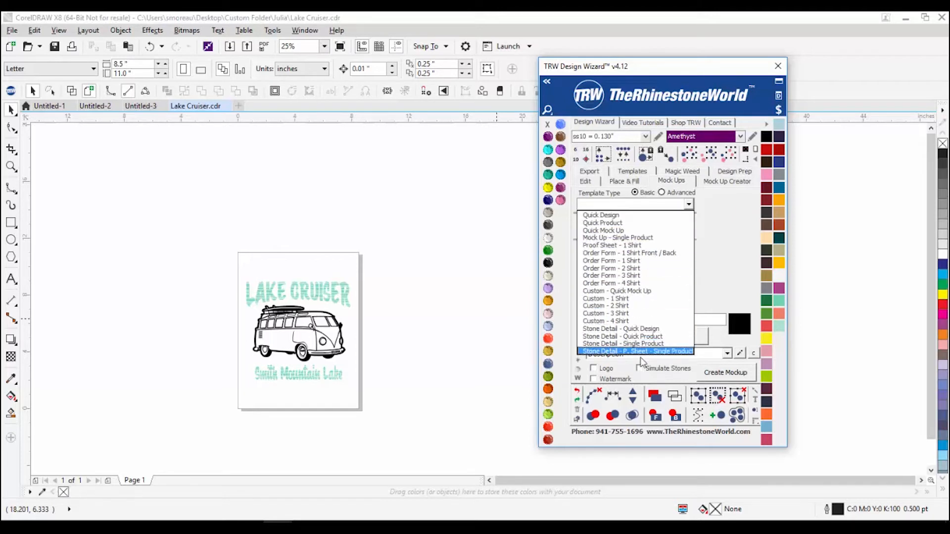
left_click(622, 283)
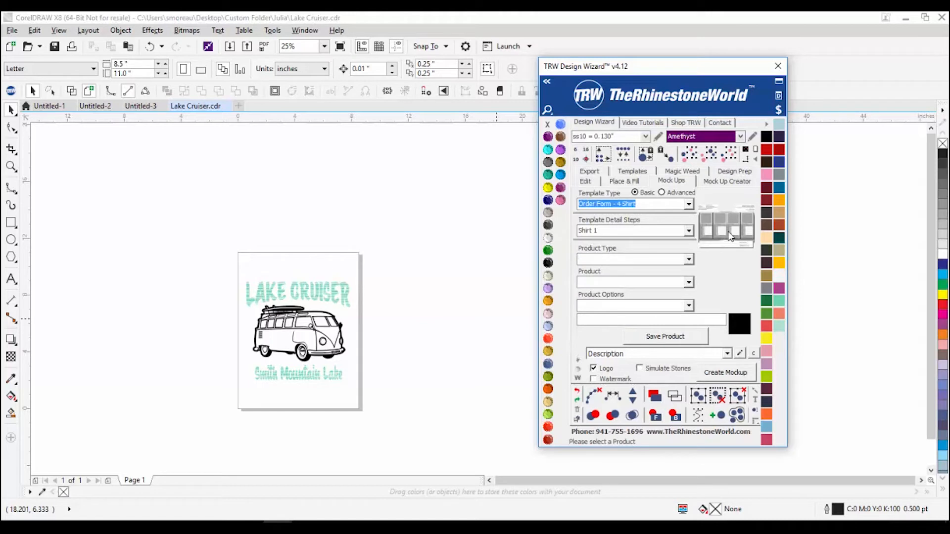
left_click(689, 204)
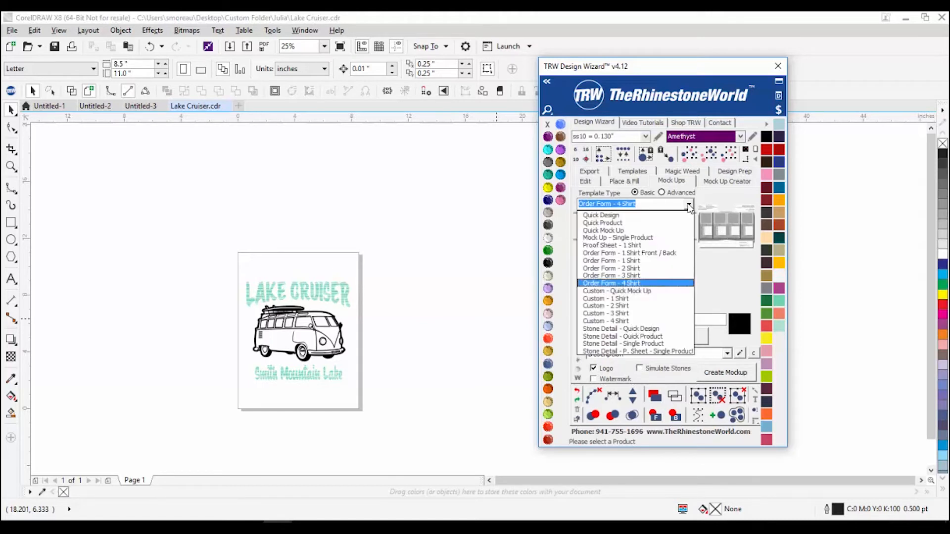
left_click(635, 254)
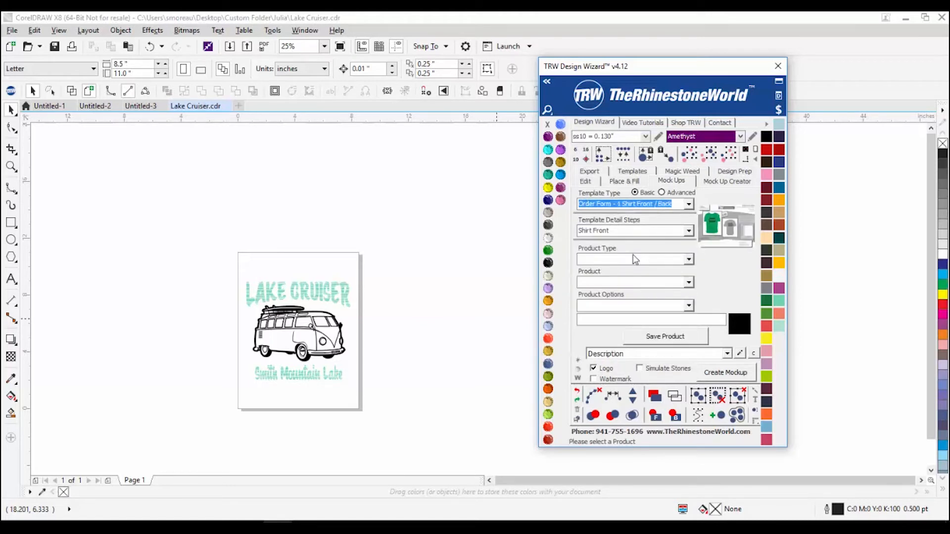
left_click(688, 204)
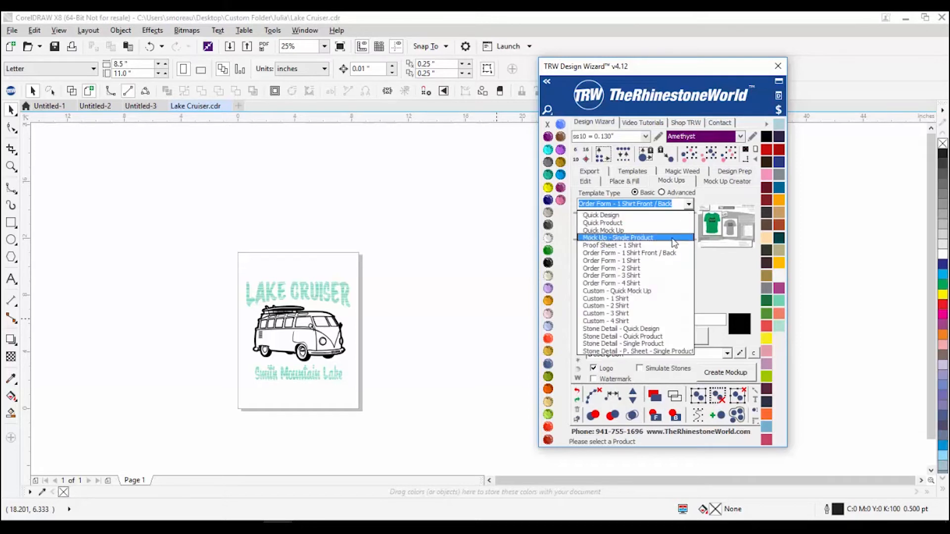
left_click(628, 224)
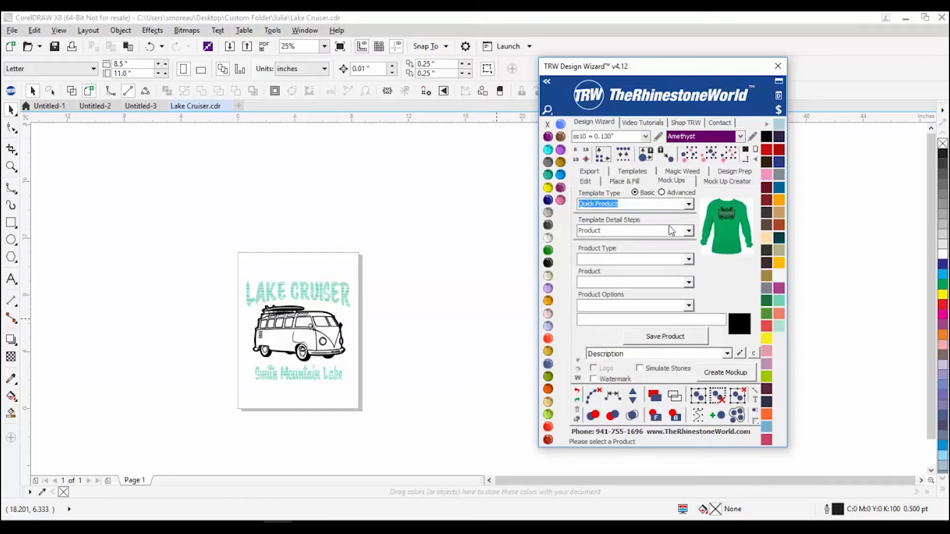
left_click(691, 207)
left_click(683, 220)
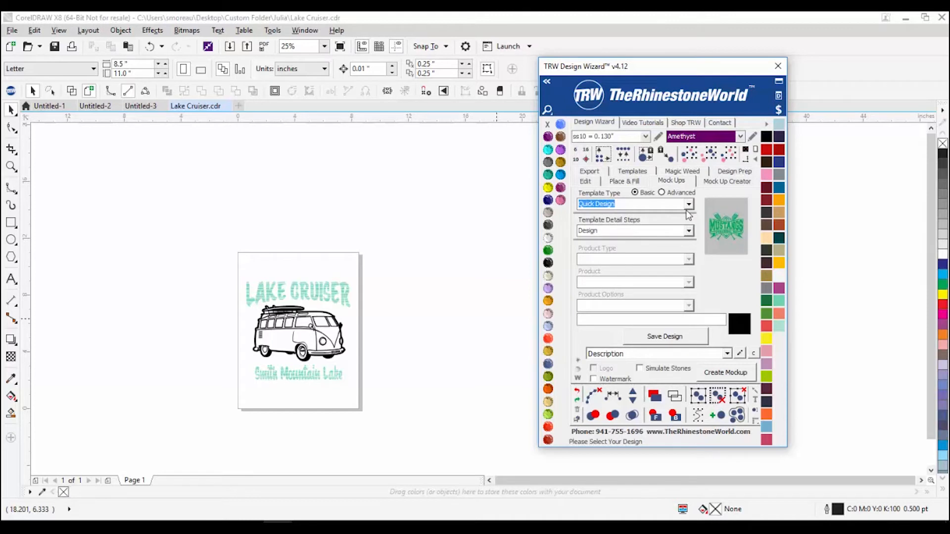
left_click(689, 205)
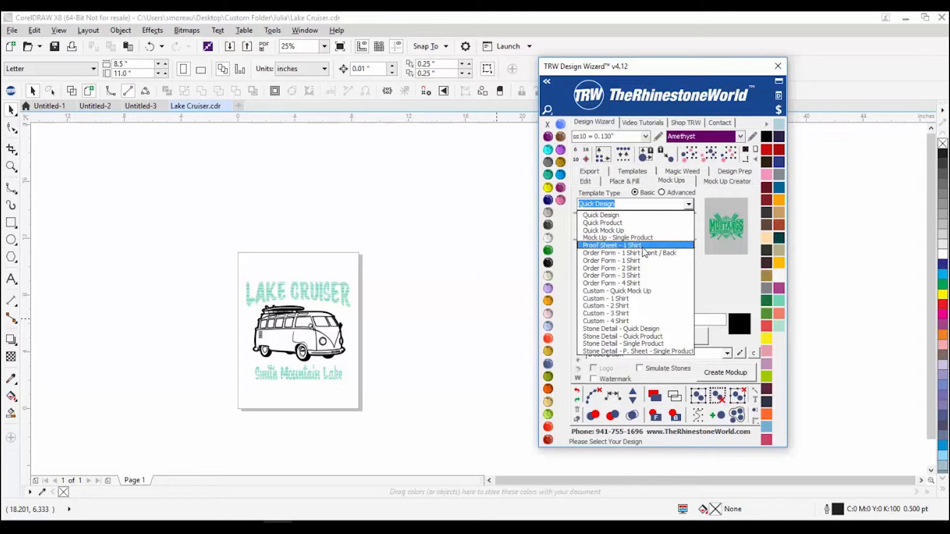
left_click(657, 238)
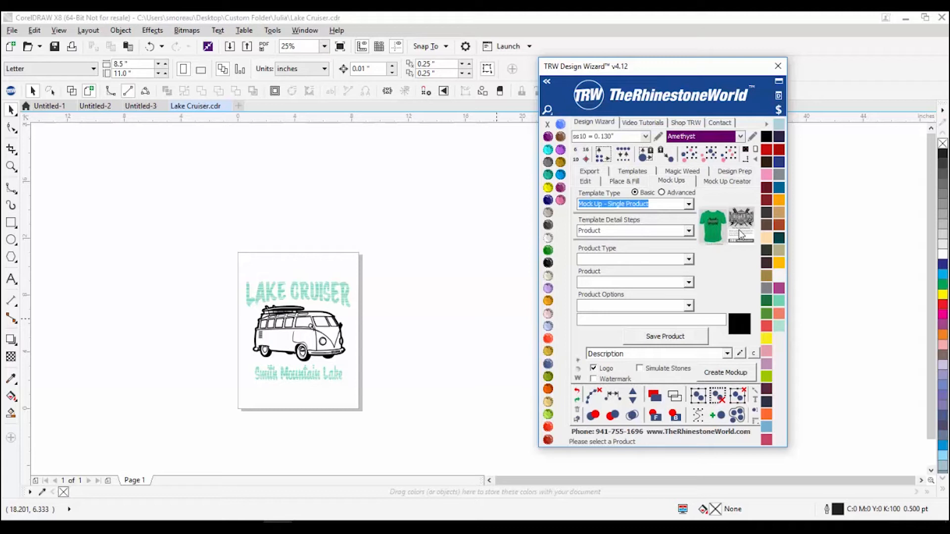
Step: Confirm Product as the detail step and Mock Up - Single Product as the template
left_click(688, 231)
left_click(708, 258)
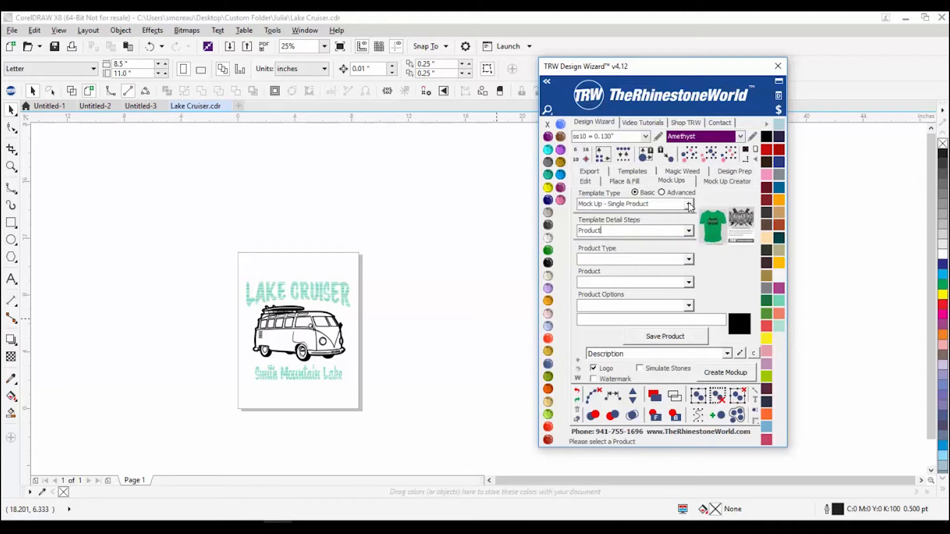
left_click(689, 204)
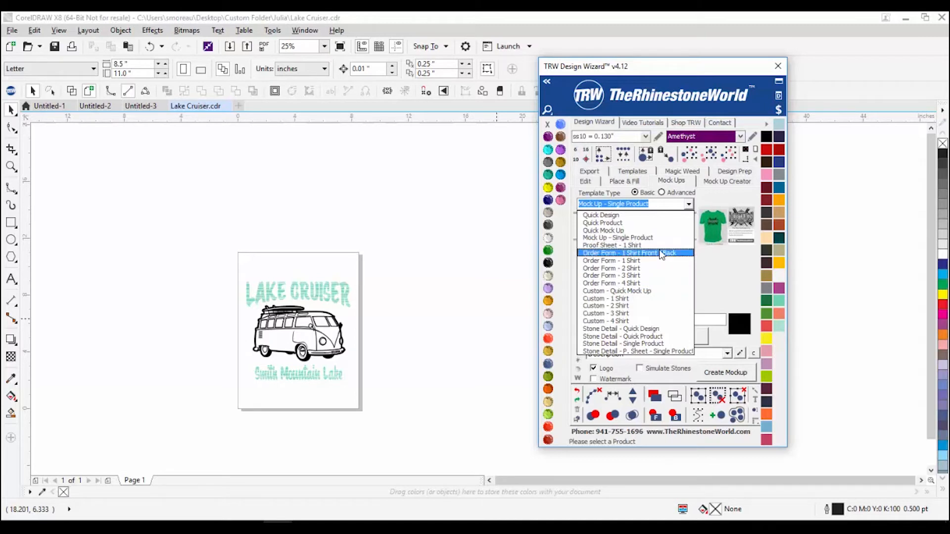
key("Escape")
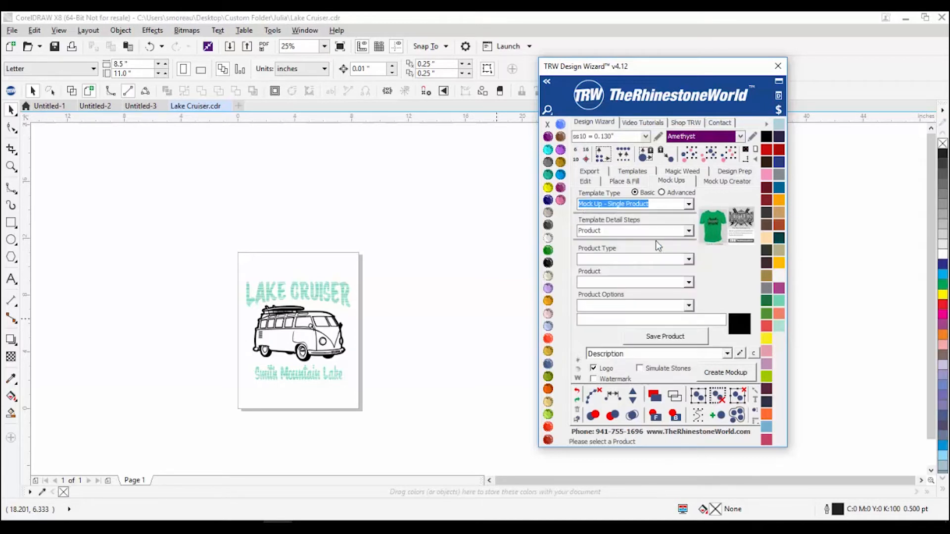
left_click(689, 231)
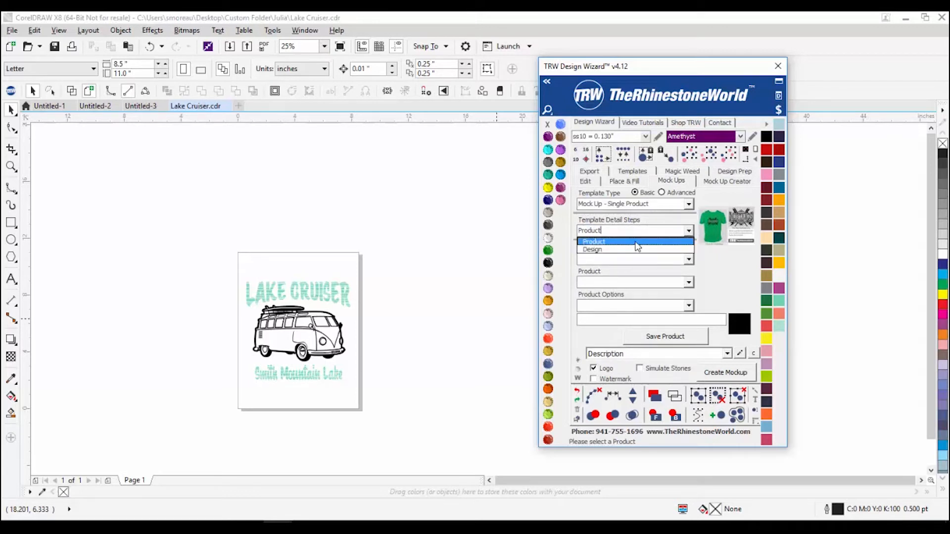
left_click(638, 247)
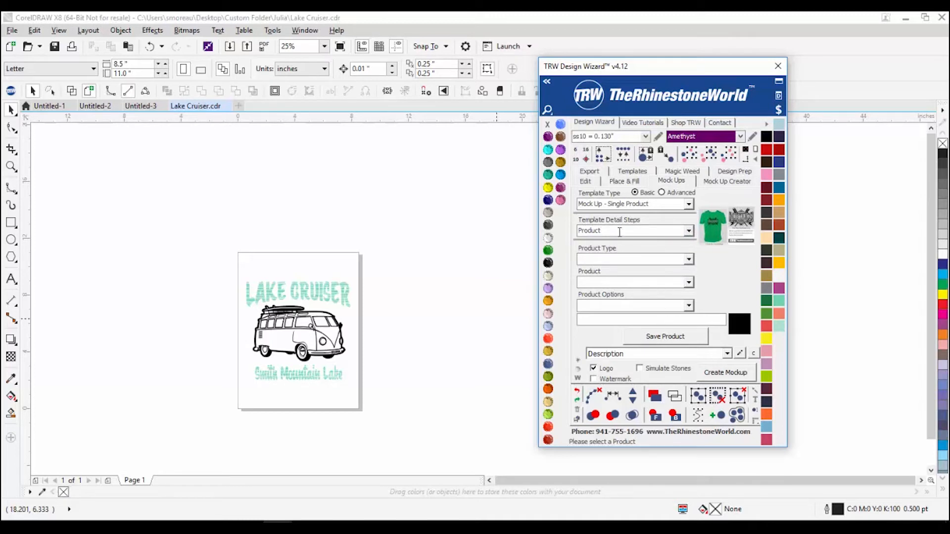
left_click(689, 204)
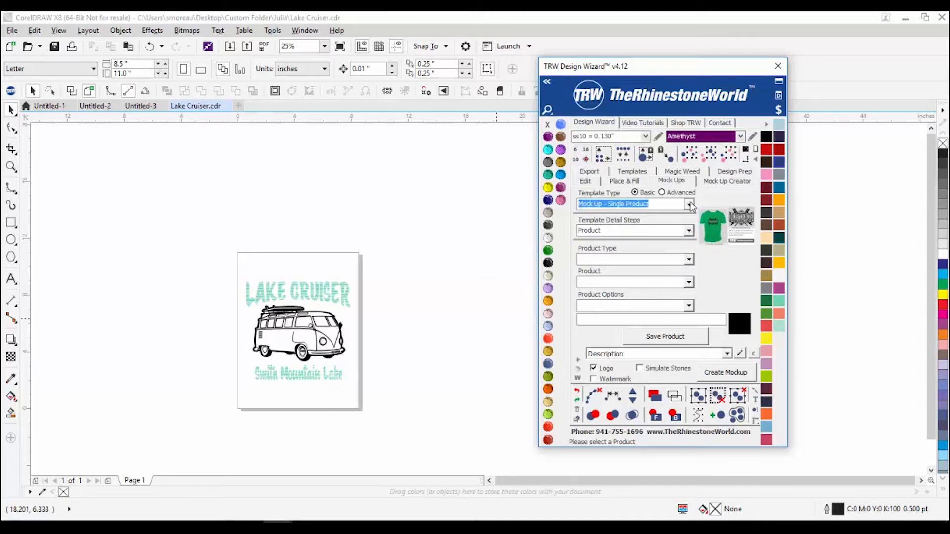
left_click(648, 239)
Step: Set product type Custom, product Basic Gildan CC, and option Front after trying Back
left_click(693, 259)
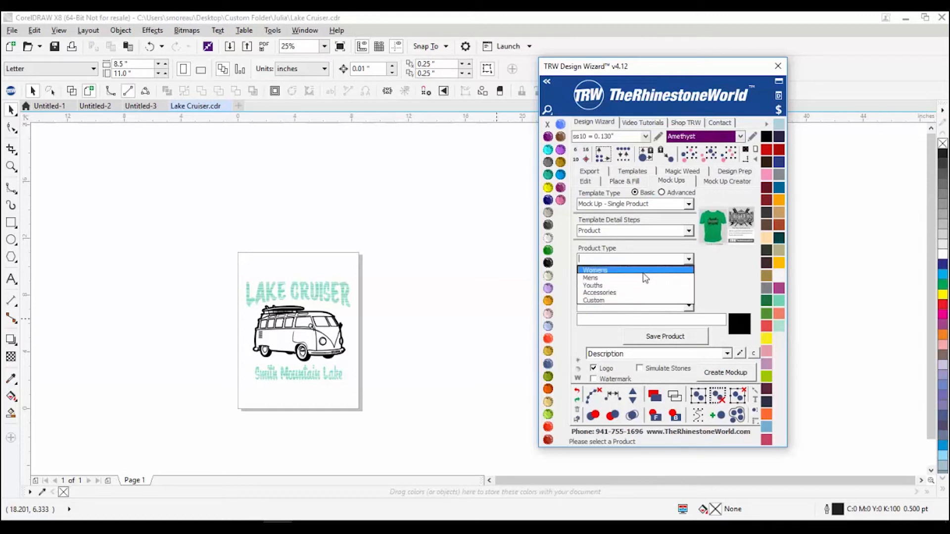
left_click(633, 300)
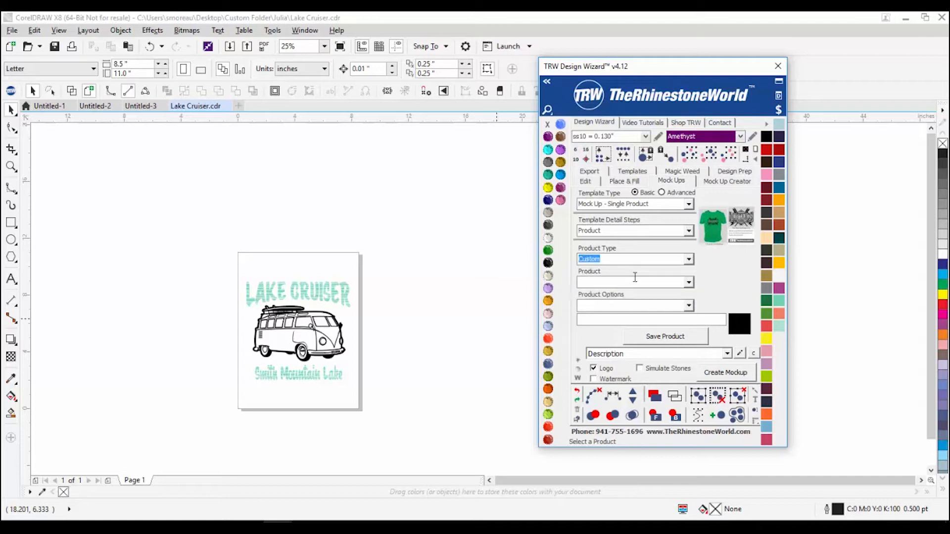
left_click(684, 284)
left_click(676, 300)
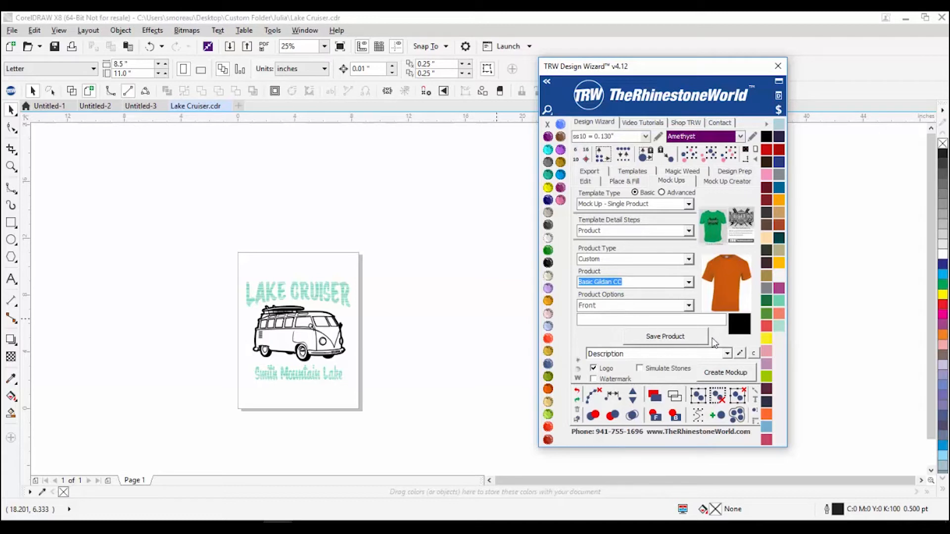
left_click(691, 306)
left_click(674, 325)
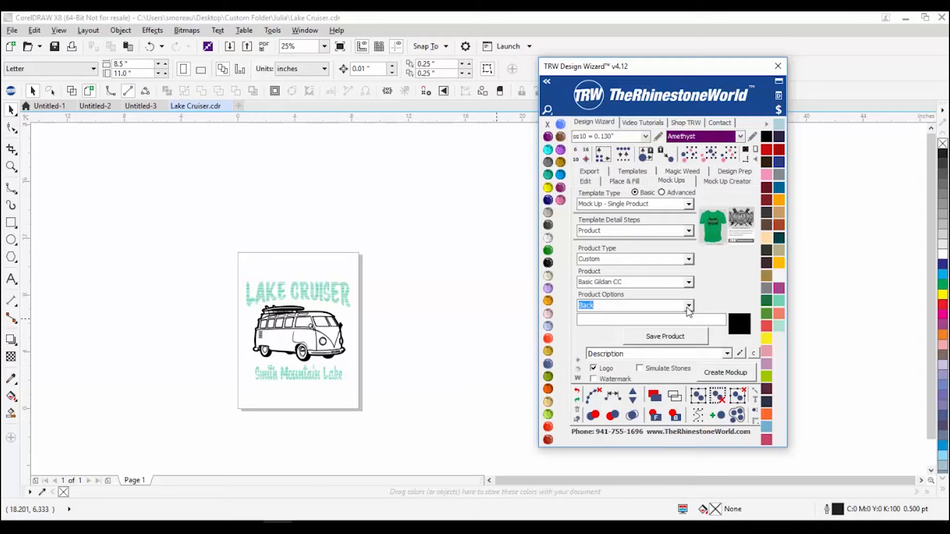
left_click(688, 306)
left_click(677, 321)
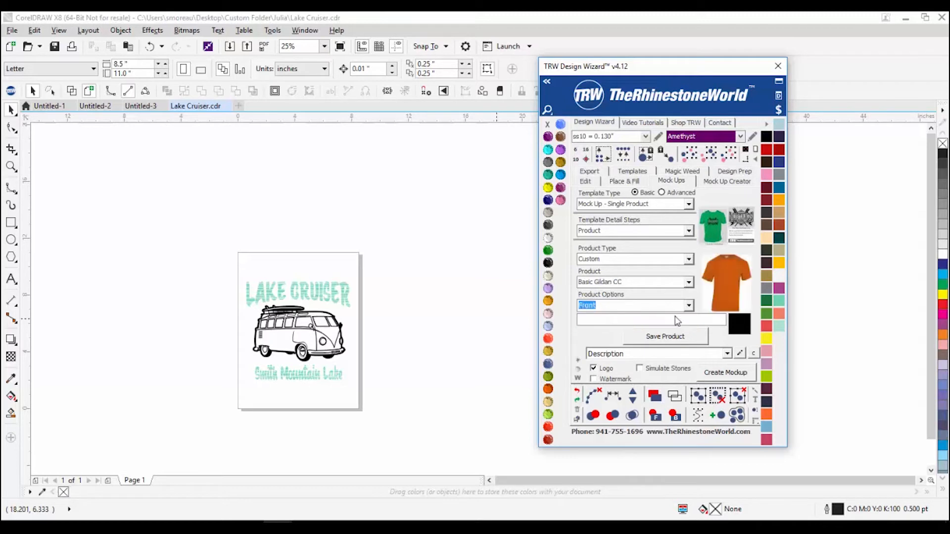
Step: Save the Custom Basic Gildan CC front product configuration
left_click(725, 182)
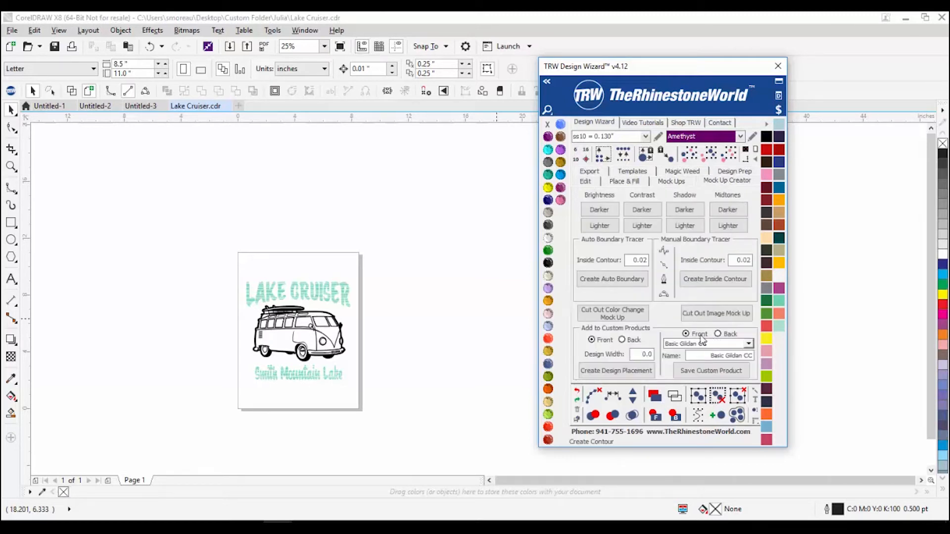
left_click(672, 182)
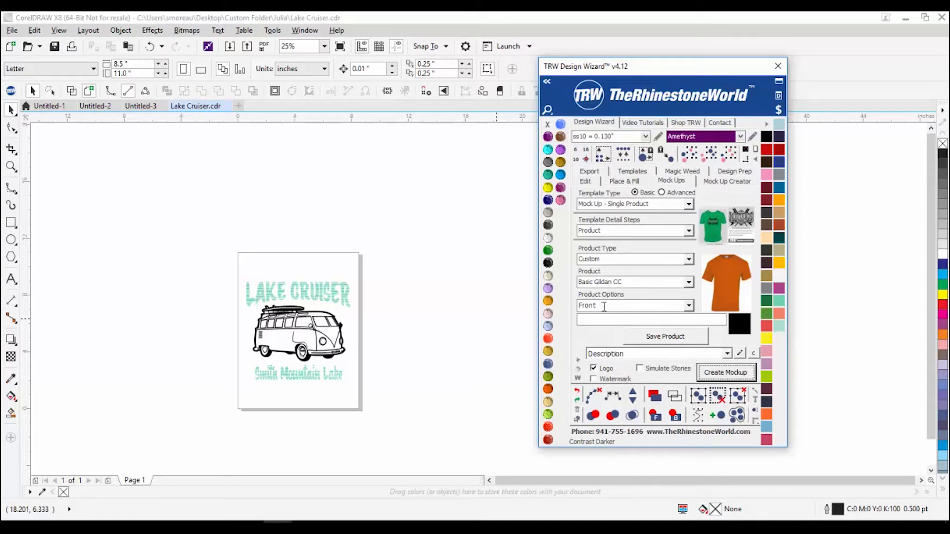
left_click(676, 336)
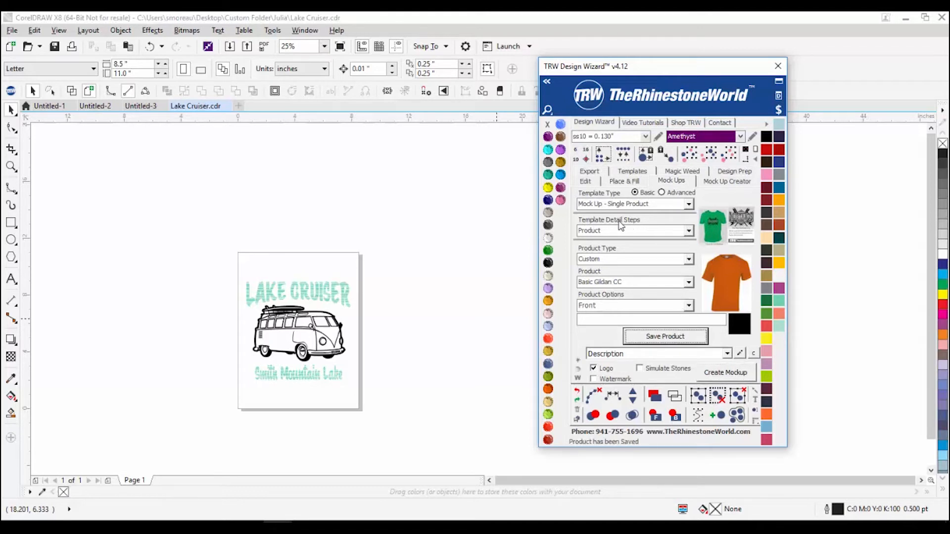
left_click(688, 231)
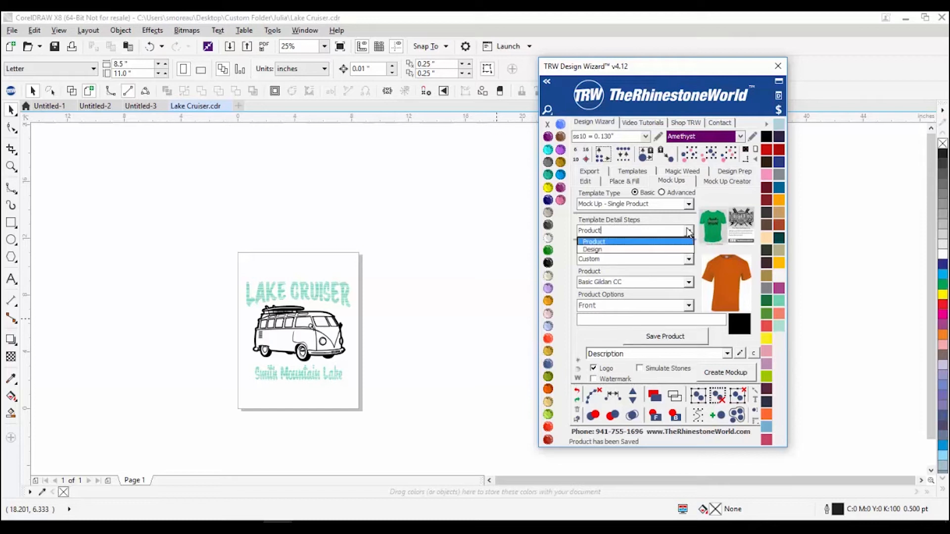
Step: Switch to the Design step, save the marquee-selected Lake Cruiser artwork, and create the mockup
left_click(656, 250)
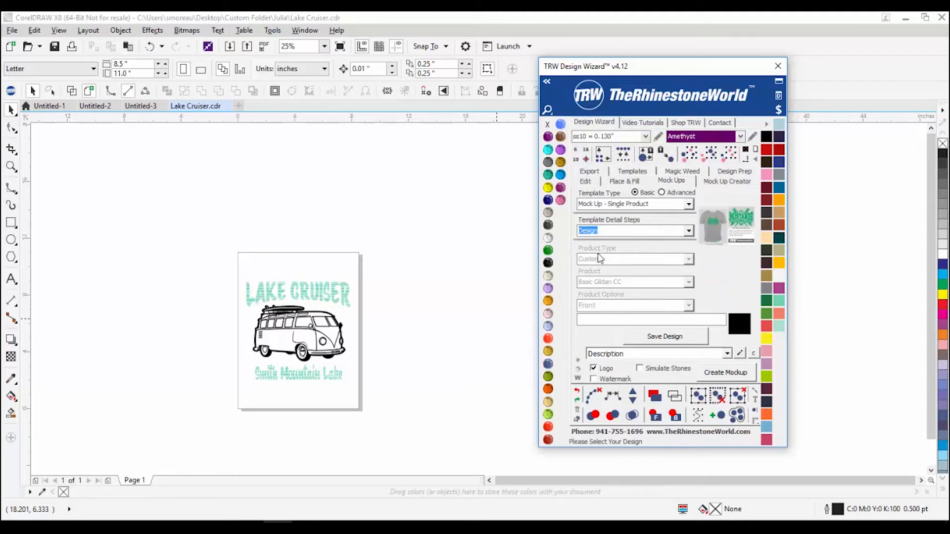
left_click_drag(401, 257, 178, 391)
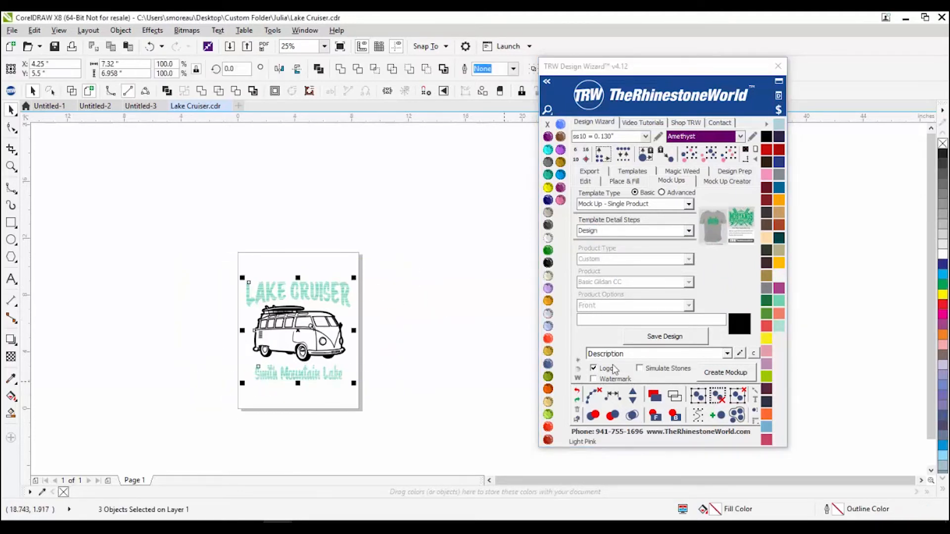
left_click(665, 341)
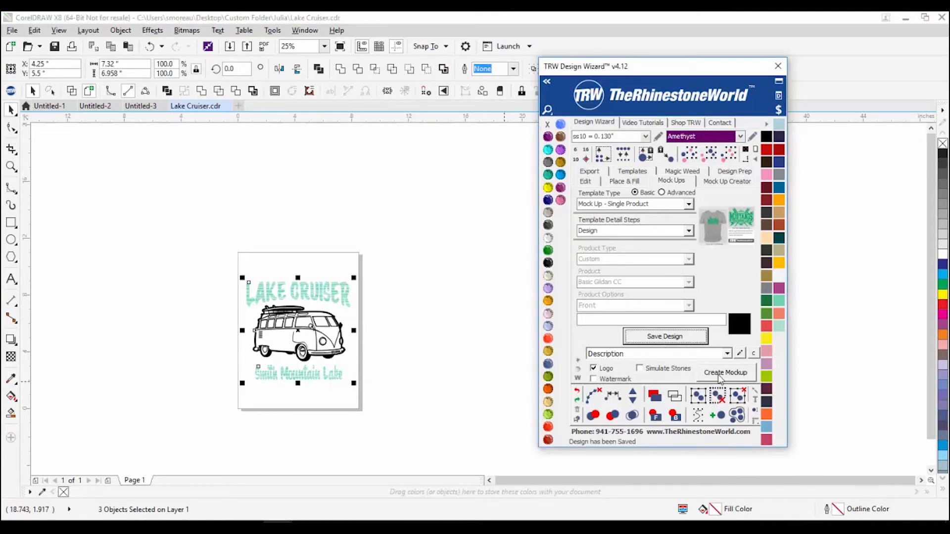
left_click(720, 378)
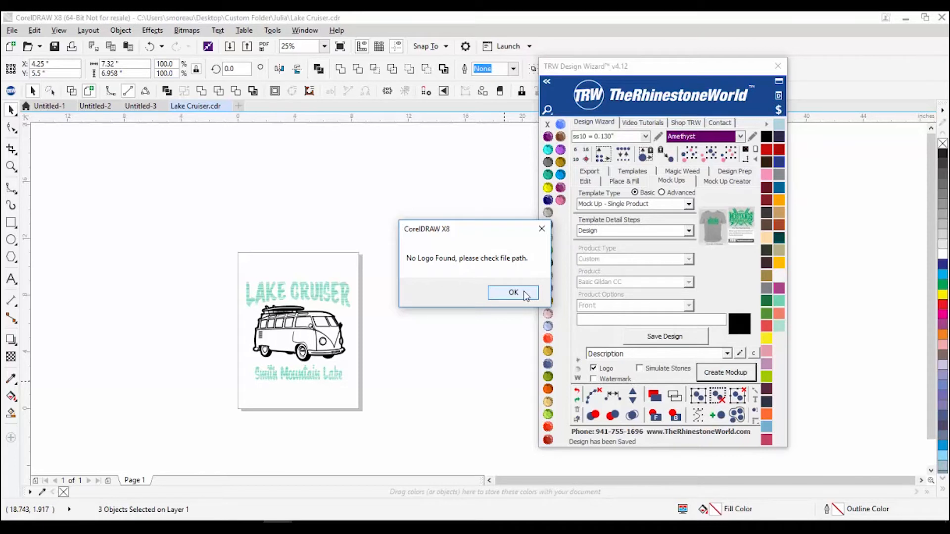
Step: Dismiss the no-logo warning, view the orange tee mockup, and switch templates to Advanced
left_click(524, 294)
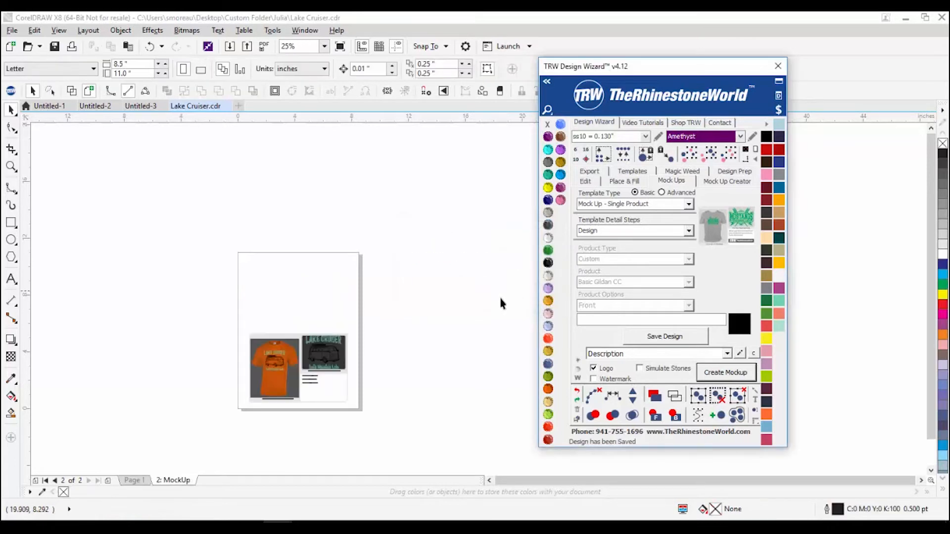
scroll(267, 396, "up", 2)
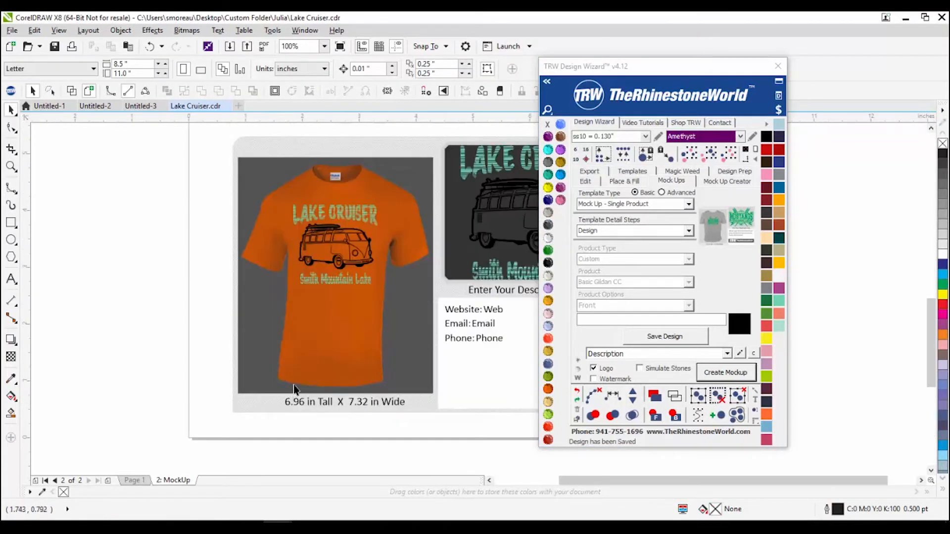
scroll(265, 297, "down", 1)
scroll(358, 267, "up", 1)
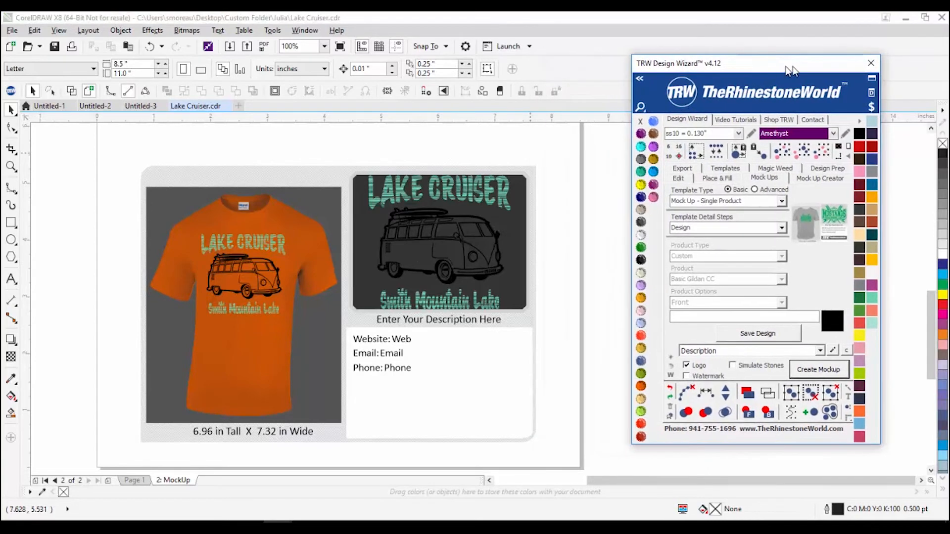
left_click_drag(659, 66, 758, 63)
left_click(762, 190)
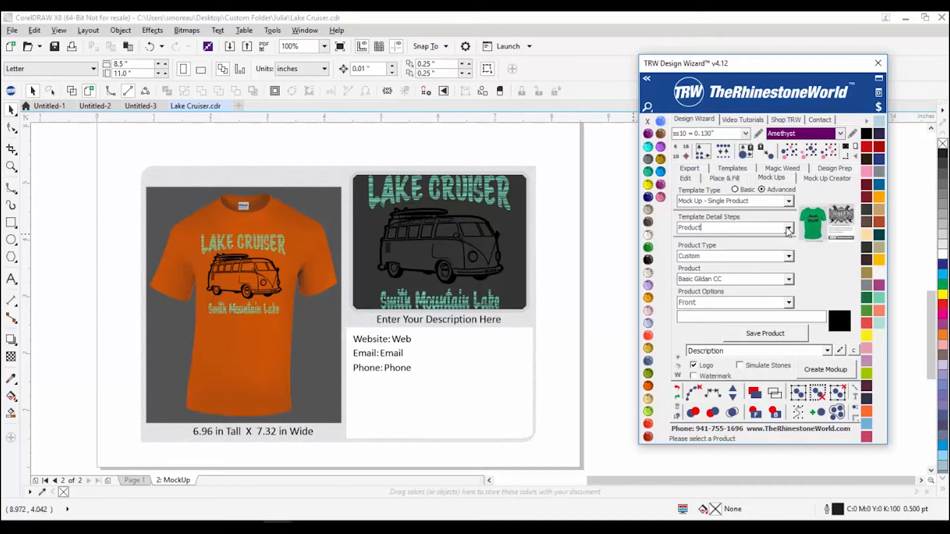
left_click(788, 230)
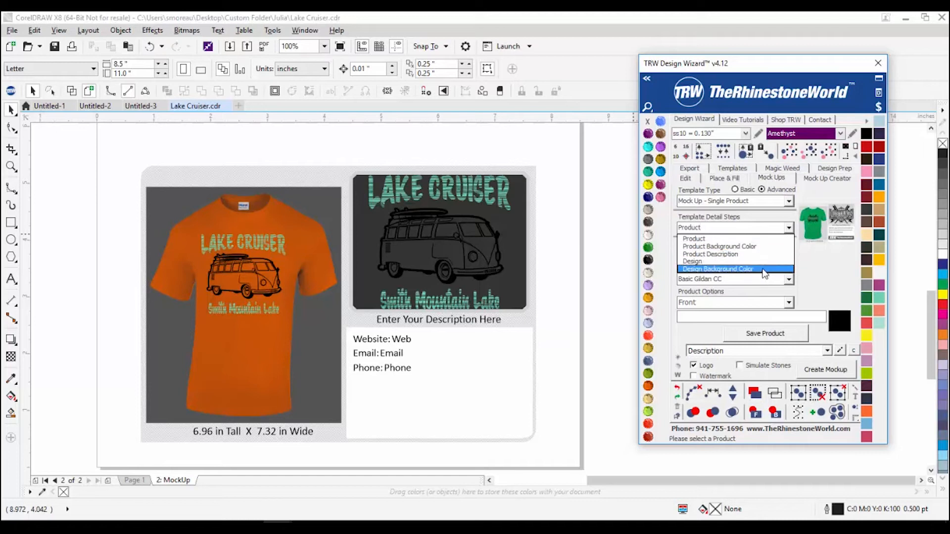
Step: Set the template back to Basic and lighten the shirt and design backgrounds to Crystal
left_click(515, 233)
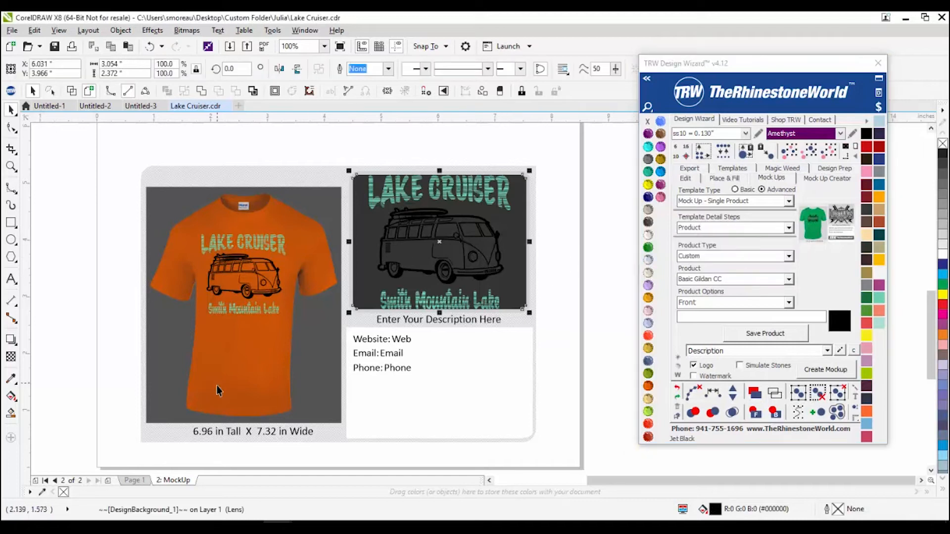
left_click(320, 346)
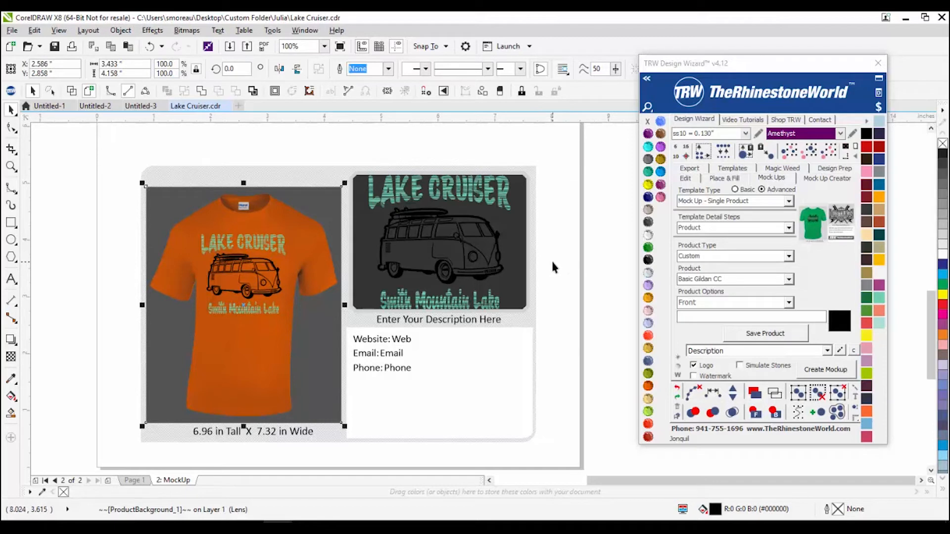
left_click(735, 189)
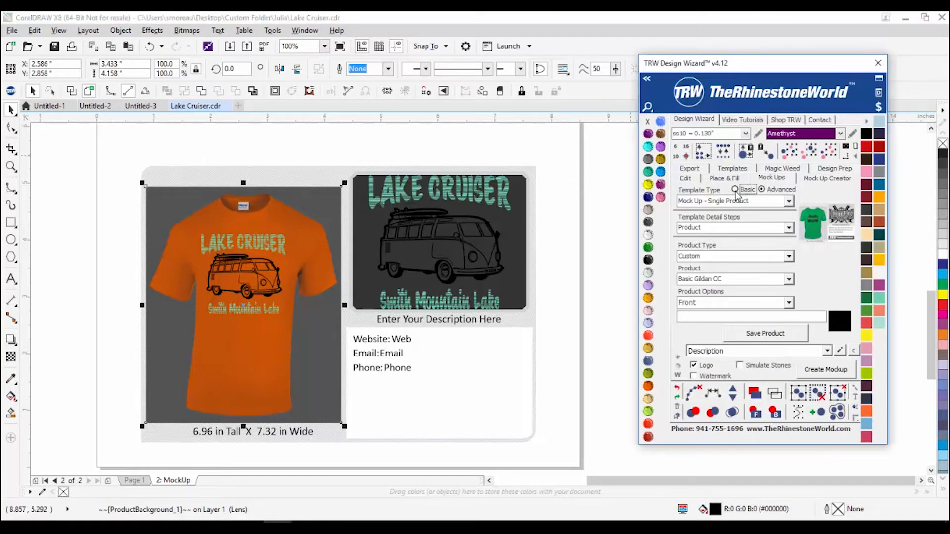
left_click(114, 373)
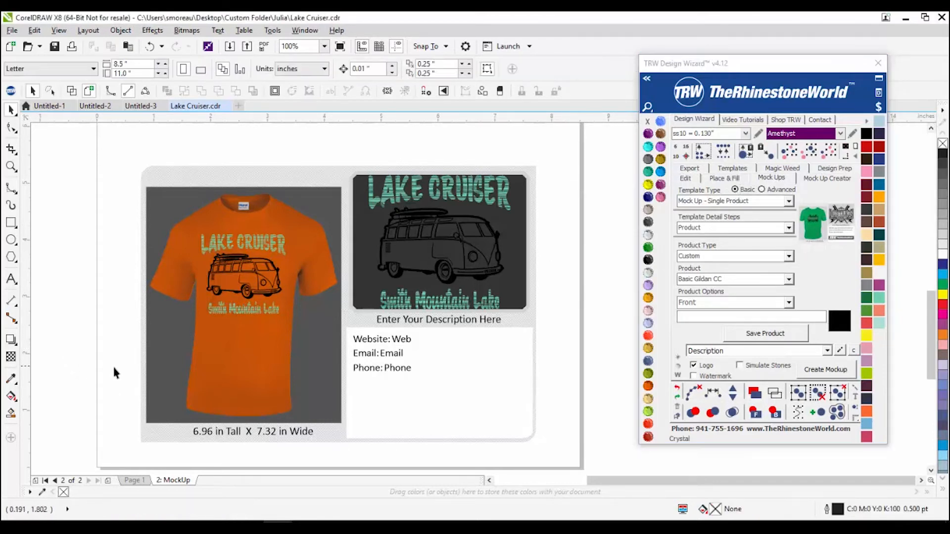
left_click(158, 356)
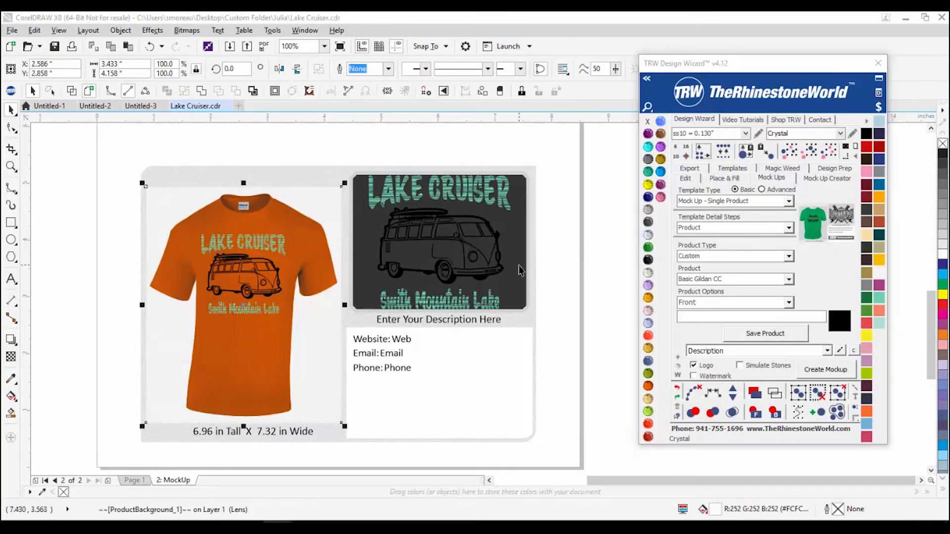
left_click(648, 235)
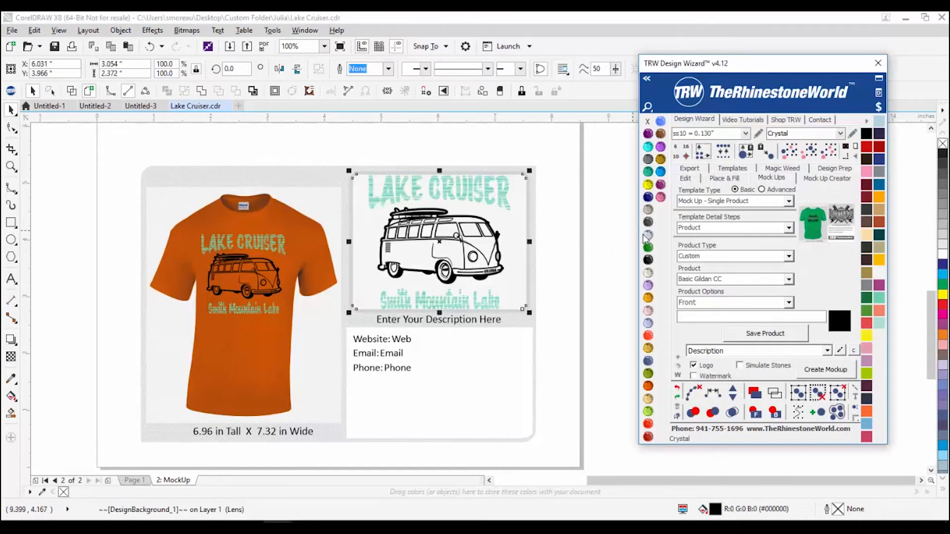
left_click(586, 297)
Step: Recolour the Lake Cruiser and Smith Mountain Lake text TRW Blue
left_click(483, 299)
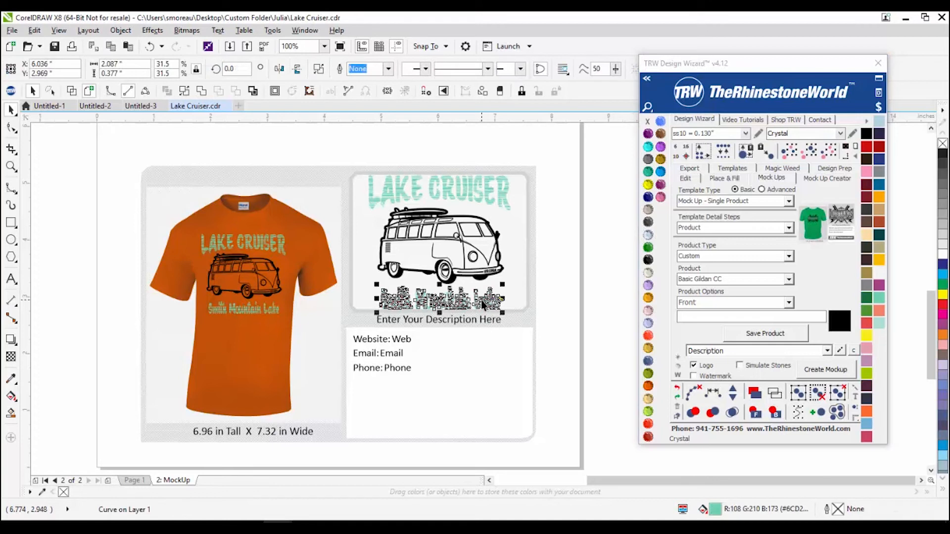
left_click(450, 184)
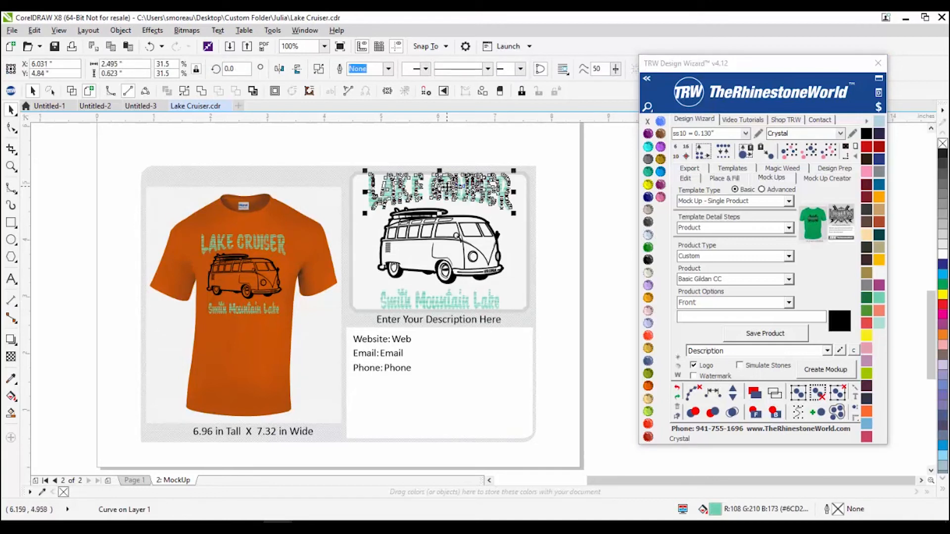
left_click(446, 306, "shift")
left_click(661, 171)
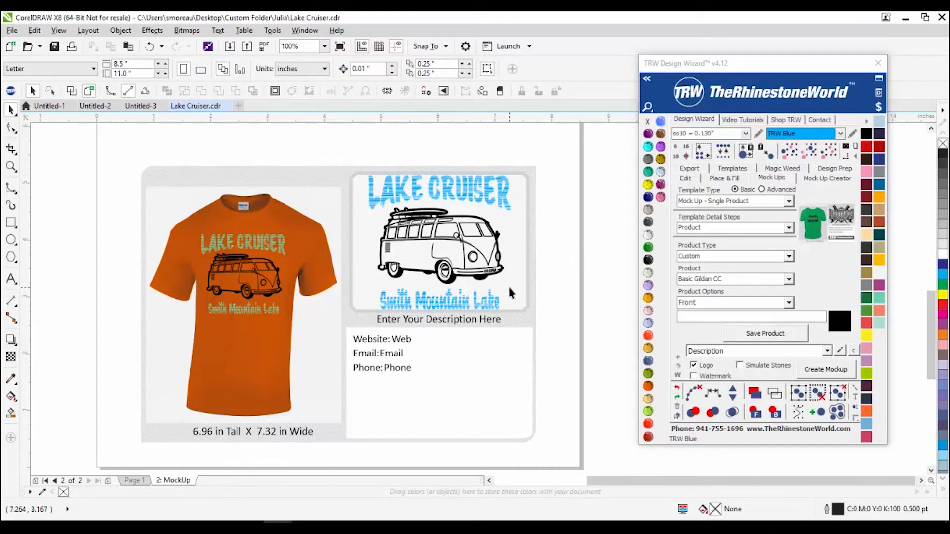
left_click(251, 217)
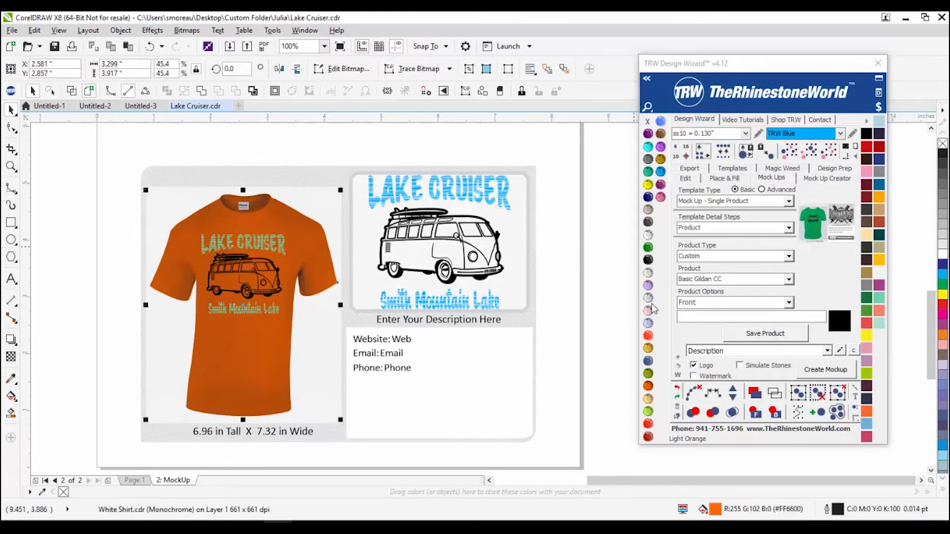
Step: Colour the T-shirt Montana navy and the van graphic Crystal white
left_click(650, 362)
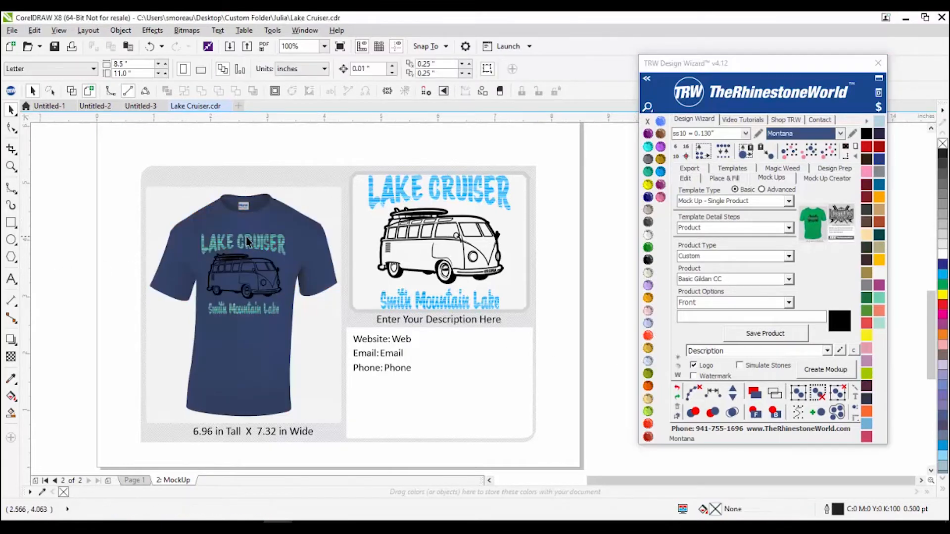
left_click(229, 277)
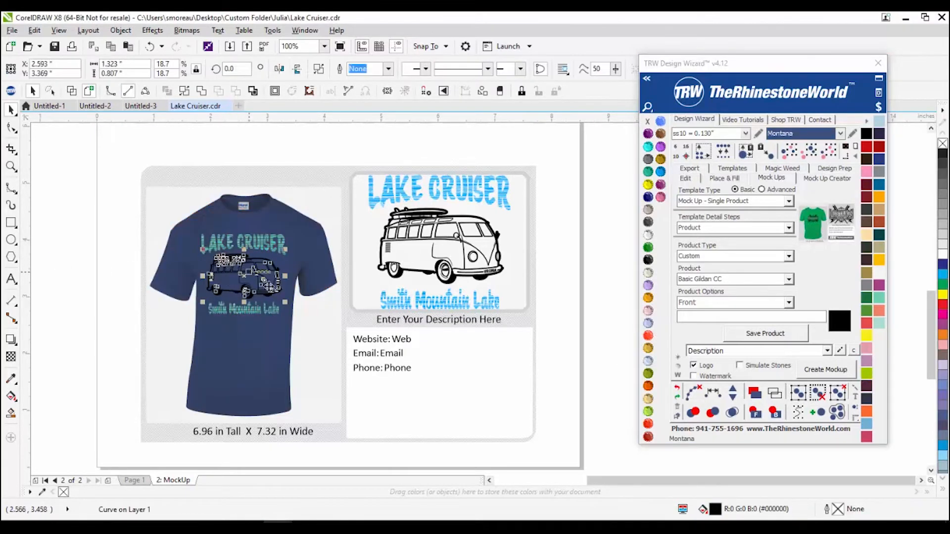
left_click(648, 248)
left_click(106, 272)
scroll(106, 272, "up", 2)
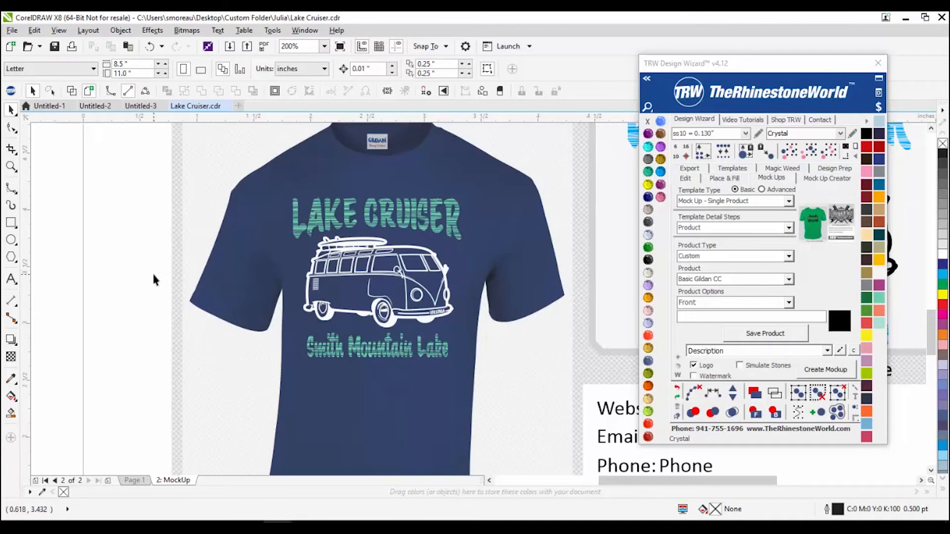
scroll(153, 281, "down", 2)
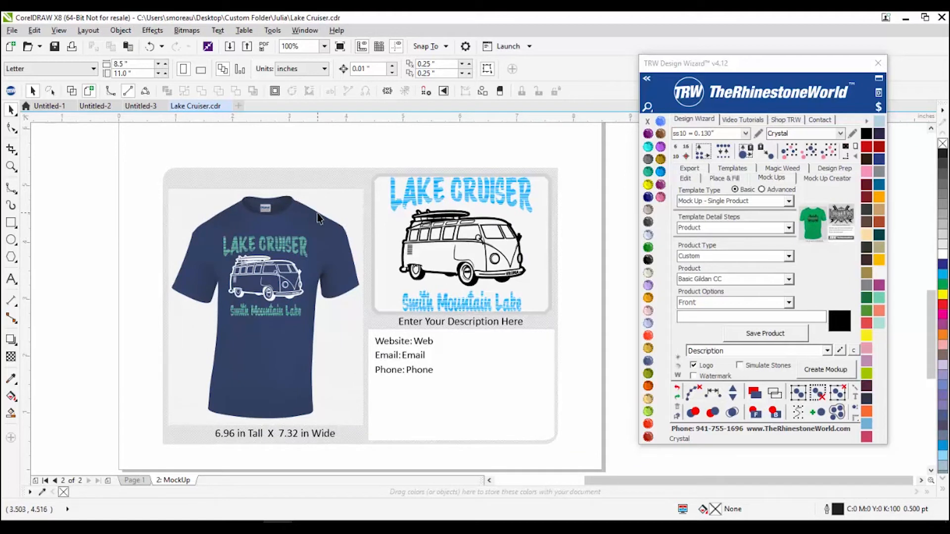
Step: Edit the Enter Your Description Here text and slightly narrow the contact info frame
left_click_drag(106, 411, 353, 460)
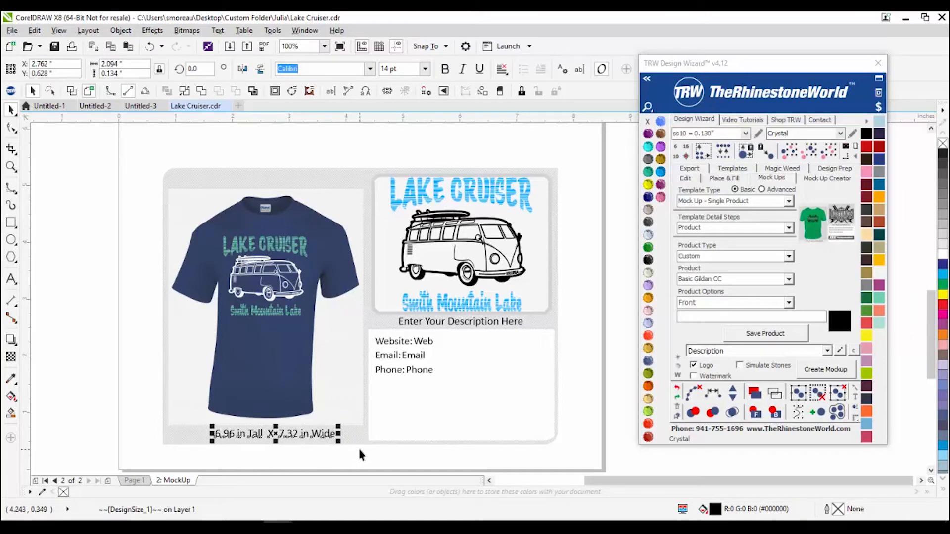
left_click(413, 327)
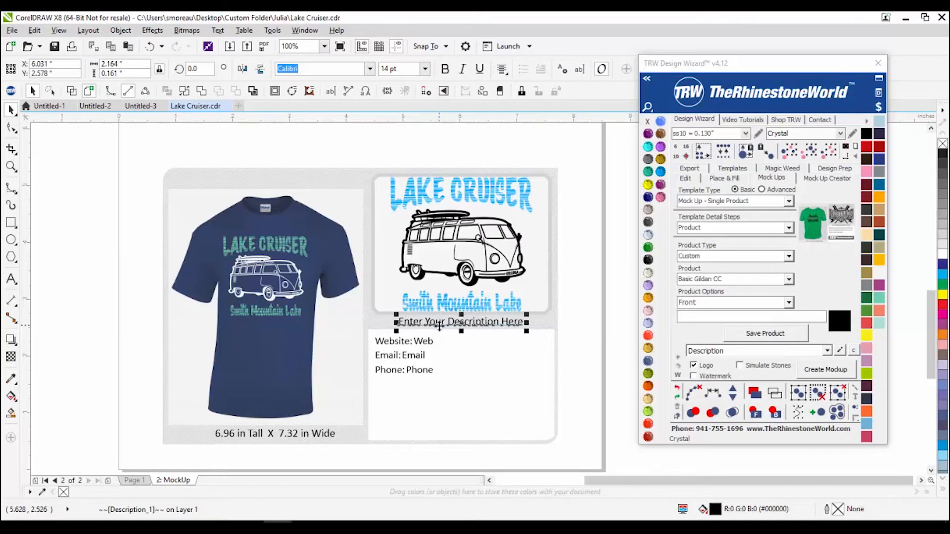
left_click(755, 318)
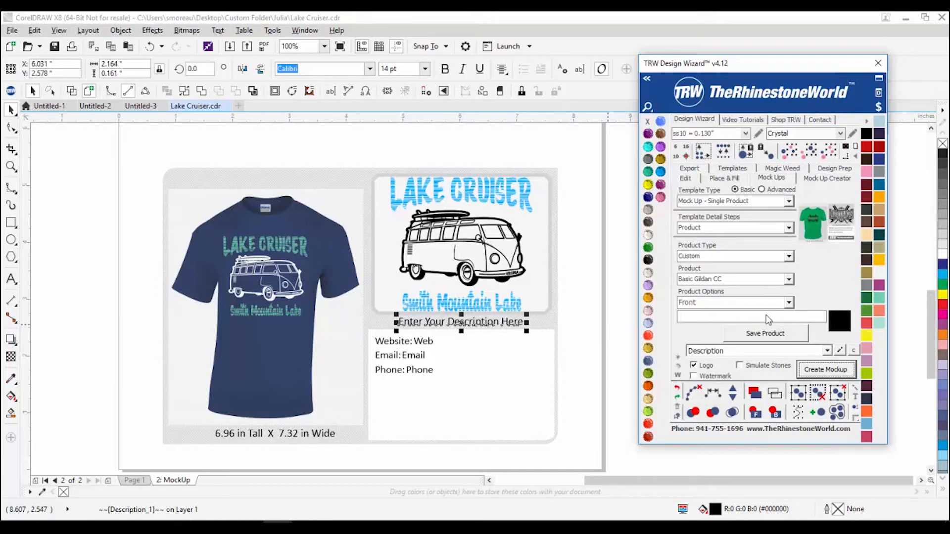
left_click(479, 328)
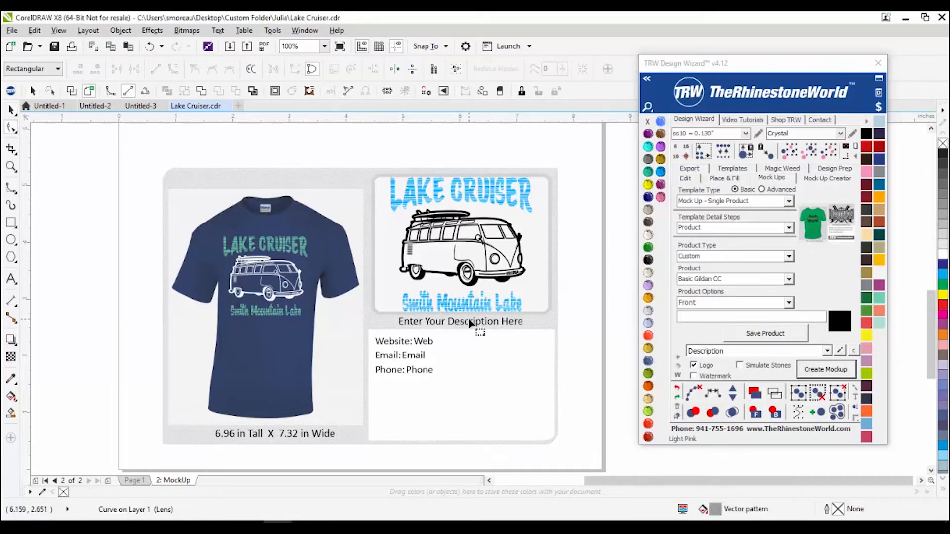
double_click(469, 327)
key("space")
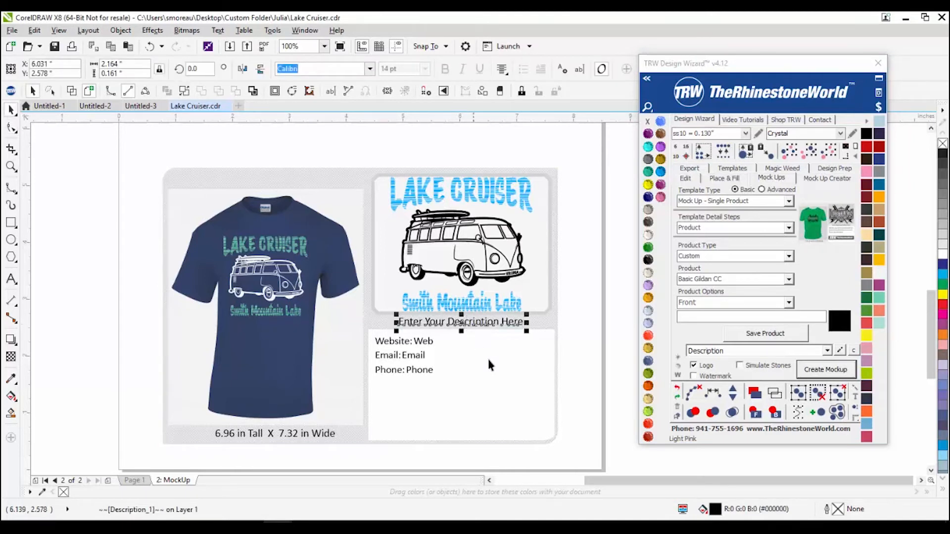
left_click(595, 377)
left_click_drag(342, 336, 346, 338)
left_click(576, 409)
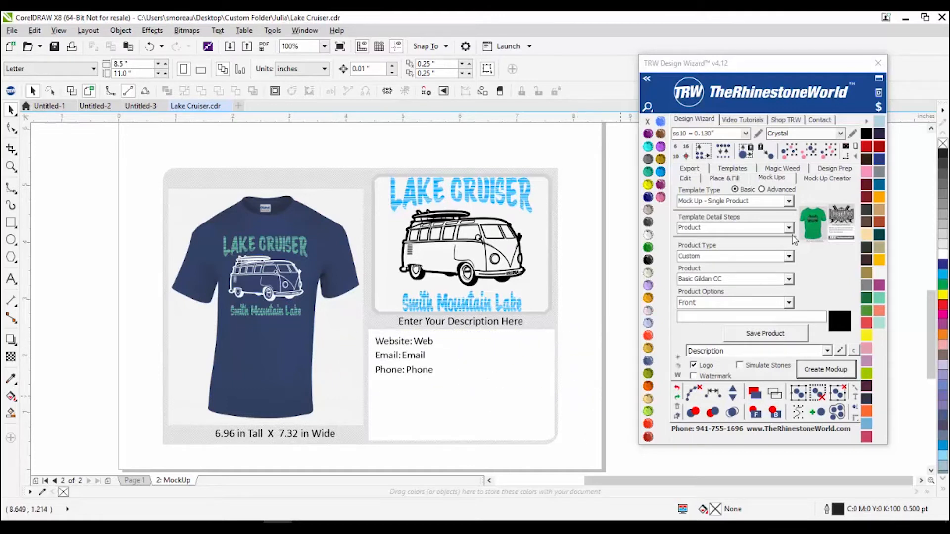
Step: Pick the Order Form - 1 Shirt template, save the product, and create the mockup page
left_click(788, 227)
left_click(765, 246)
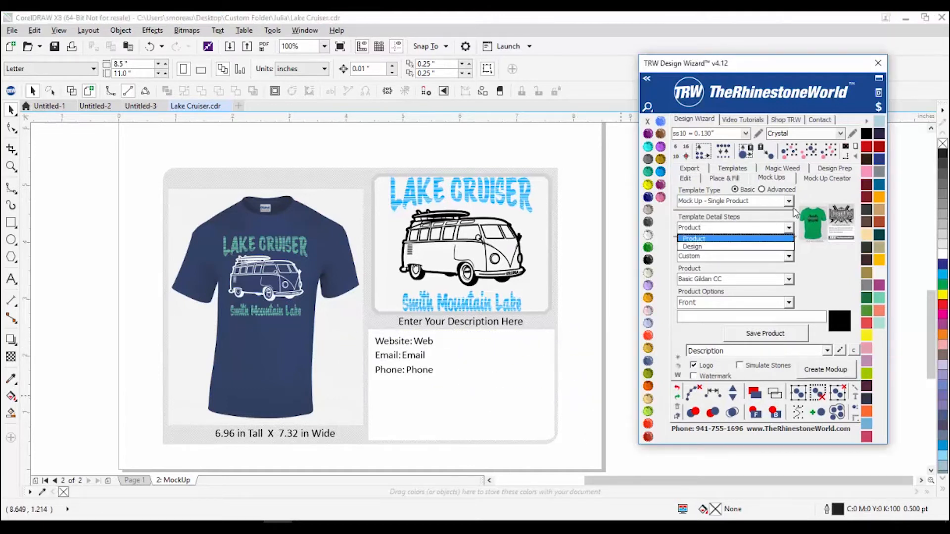
left_click(788, 201)
left_click(768, 259)
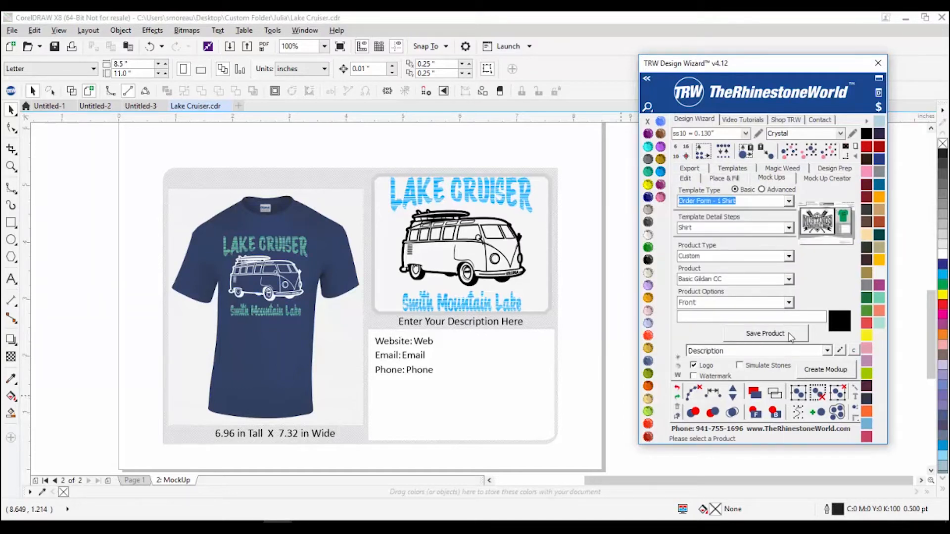
left_click(791, 337)
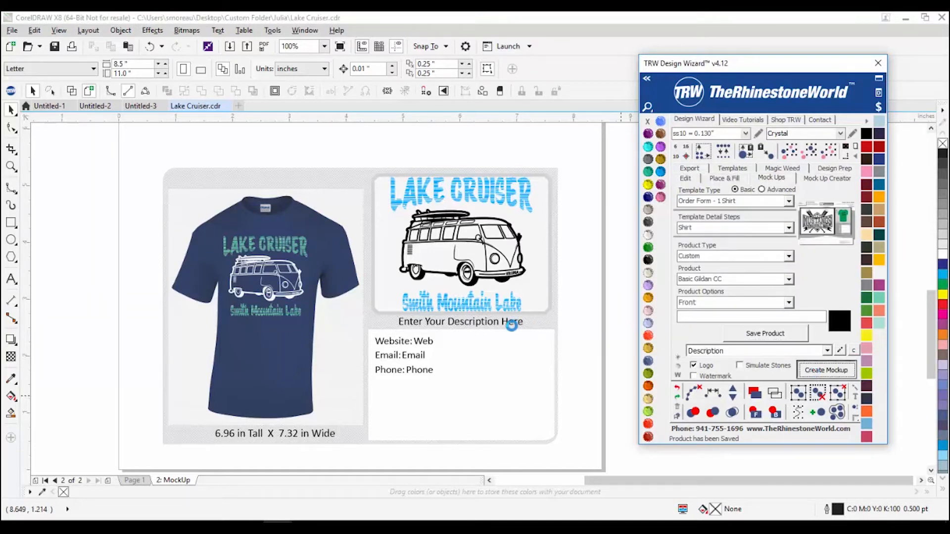
left_click(506, 294)
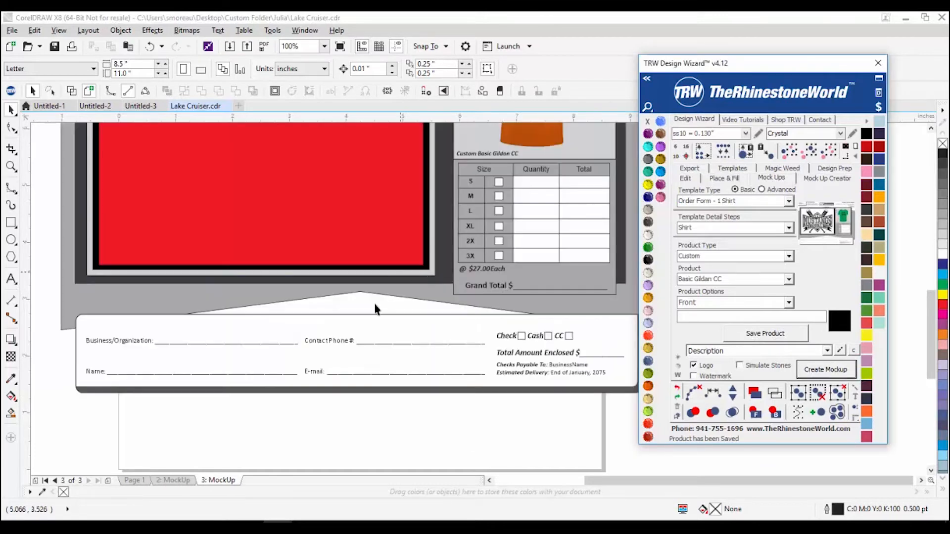
Step: Review the new Order Form 2016 page and open the description field's suggestions
scroll(347, 284, "up", 1)
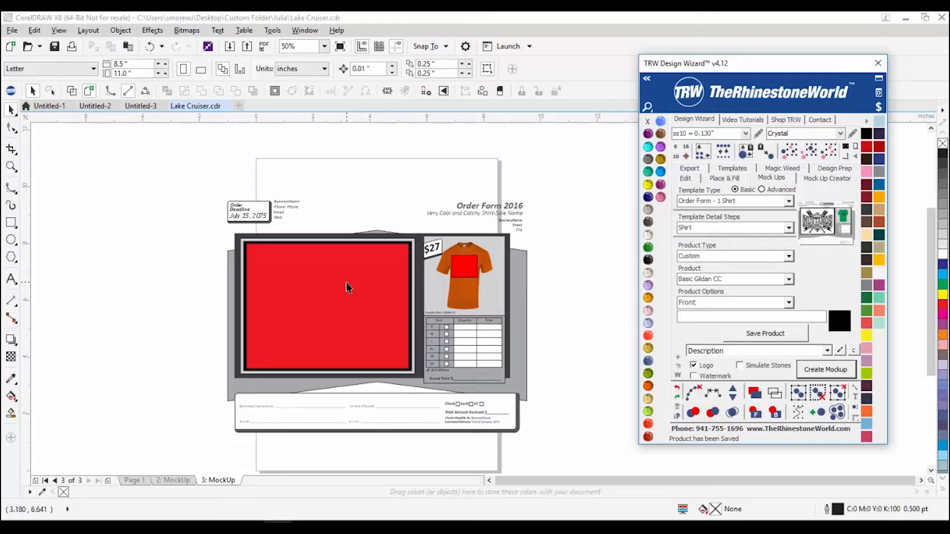
scroll(421, 293, "up", 2)
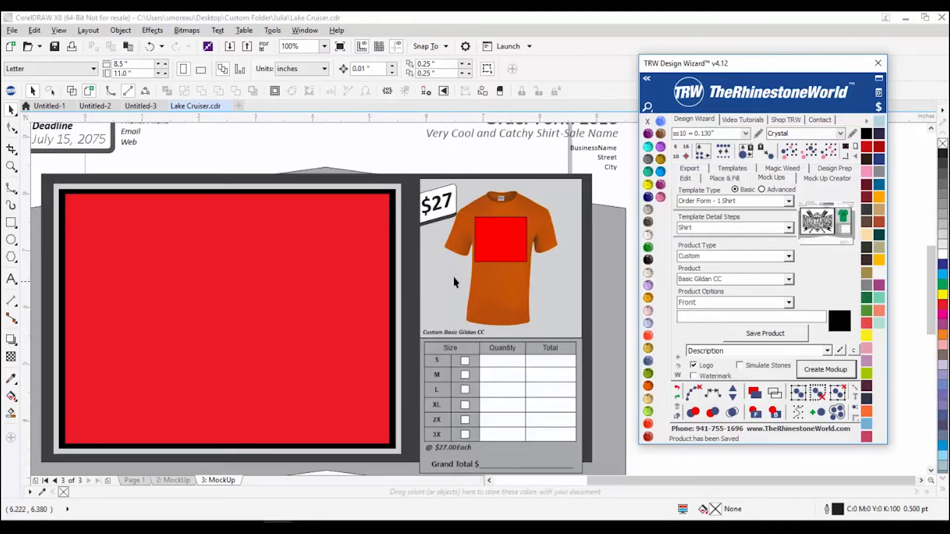
scroll(495, 262, "down", 2)
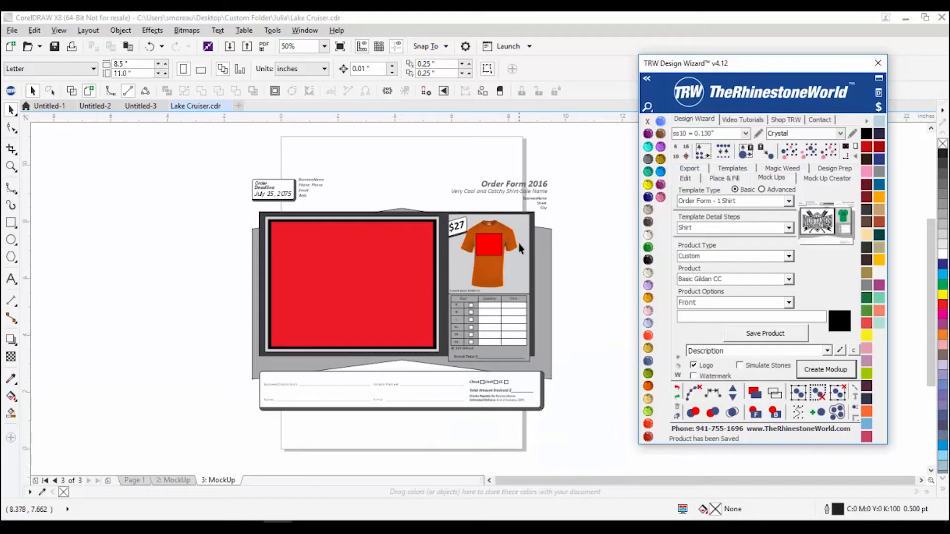
scroll(500, 193, "up", 2)
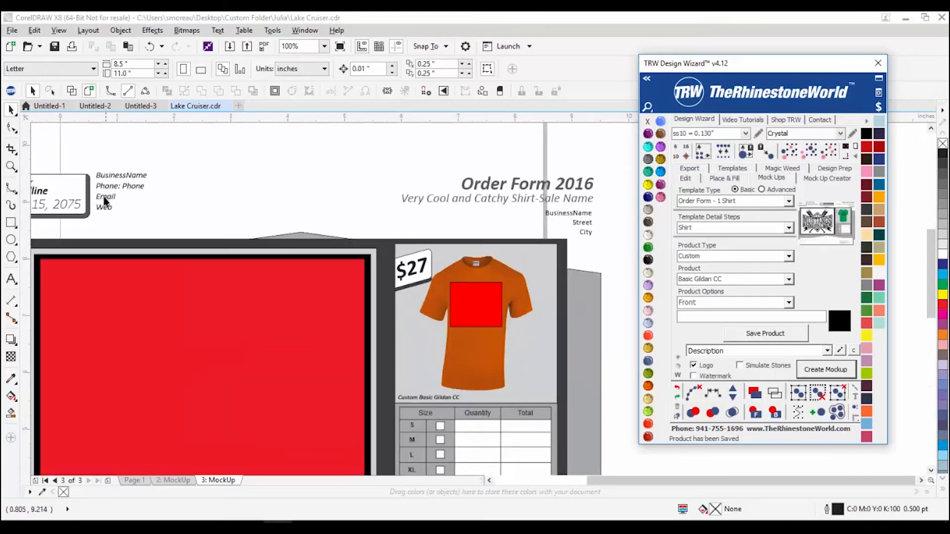
scroll(416, 205, "down", 2)
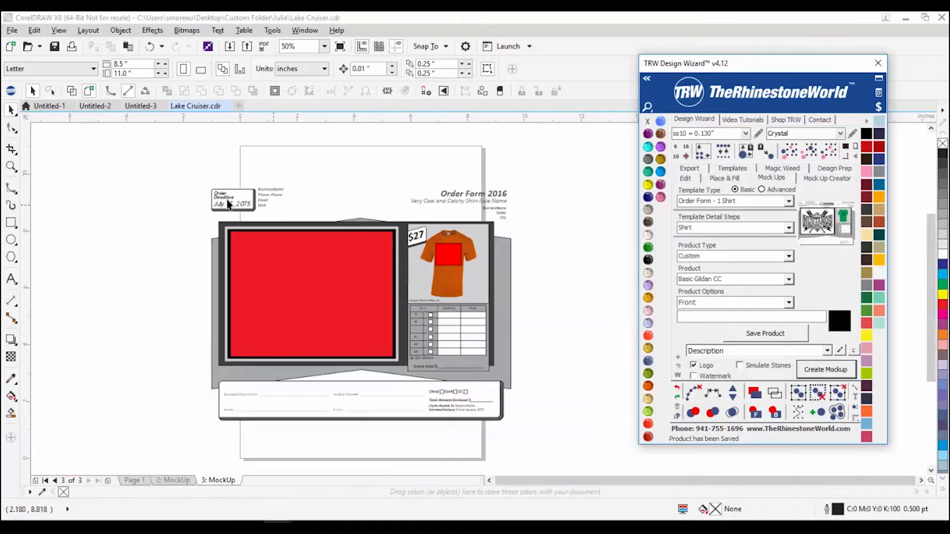
scroll(248, 209, "up", 2)
scroll(243, 211, "down", 2)
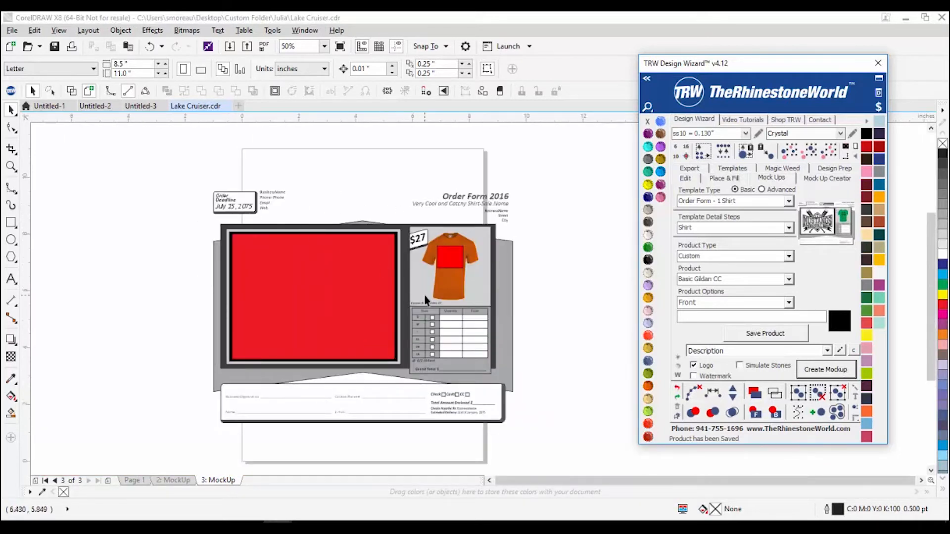
scroll(449, 252, "up", 2)
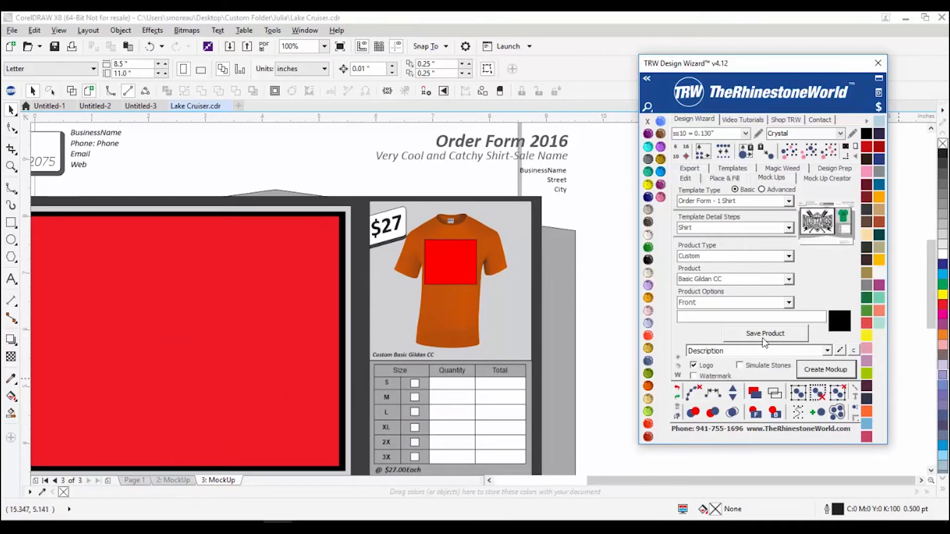
left_click(775, 350)
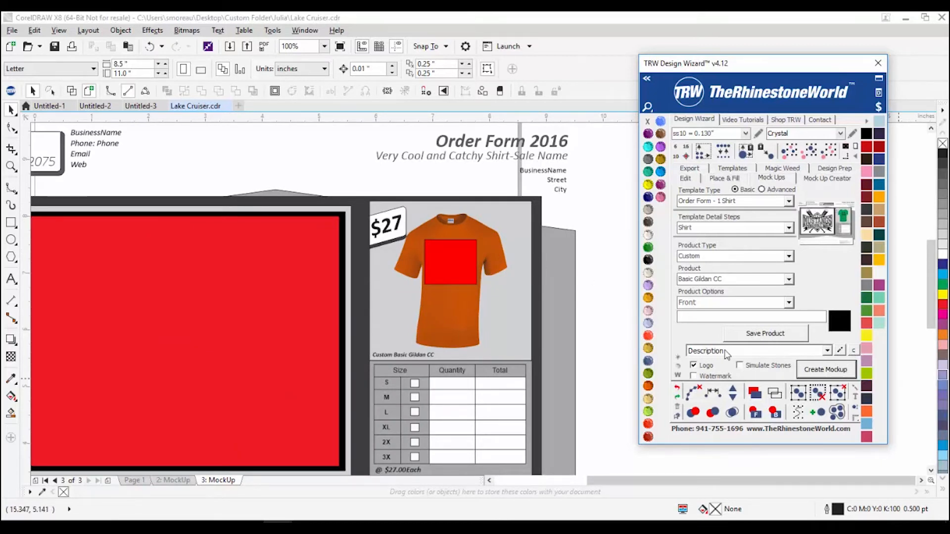
double_click(789, 351)
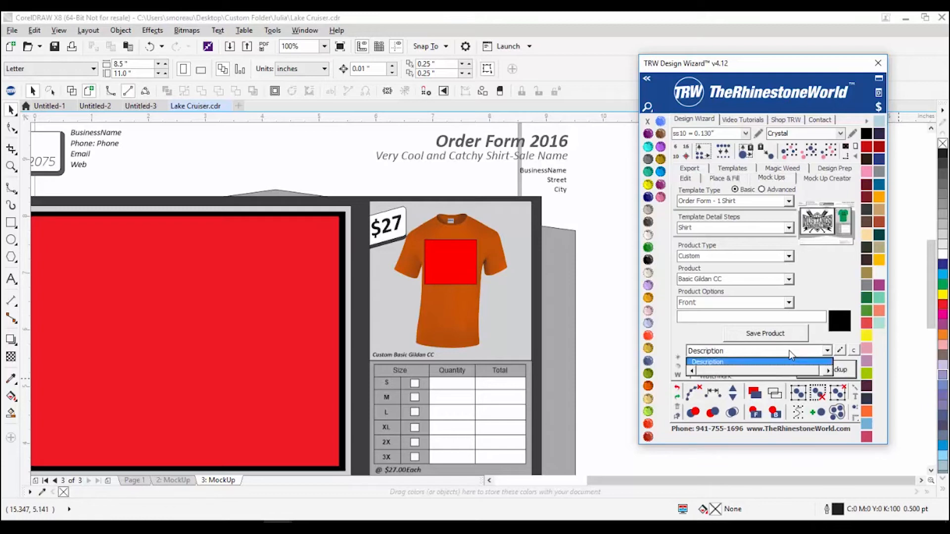
Step: Open the watermarks and logos editor and enter TheRhinestoneWorld.com as watermark text
left_click(841, 351)
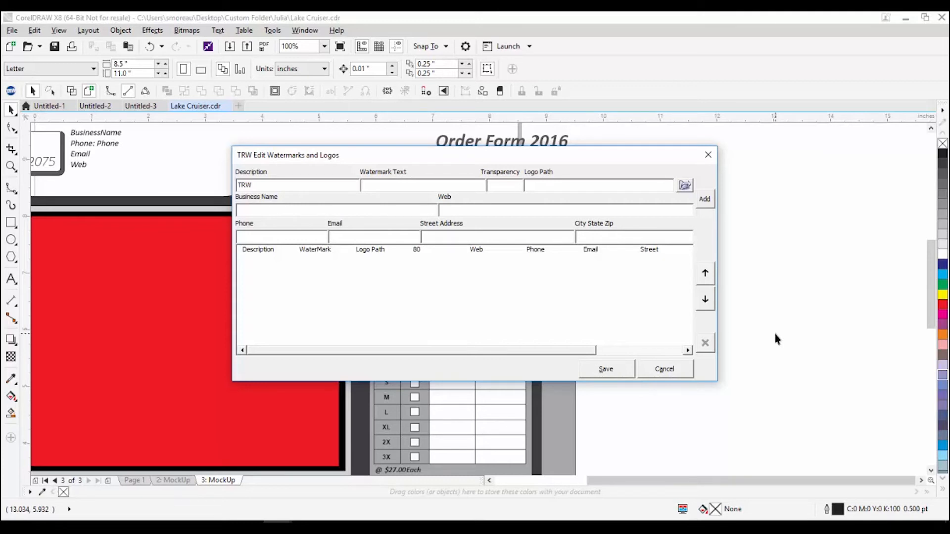
type("Thje")
type("hien")
type("eston")
type("eWorld.com")
left_click(504, 184)
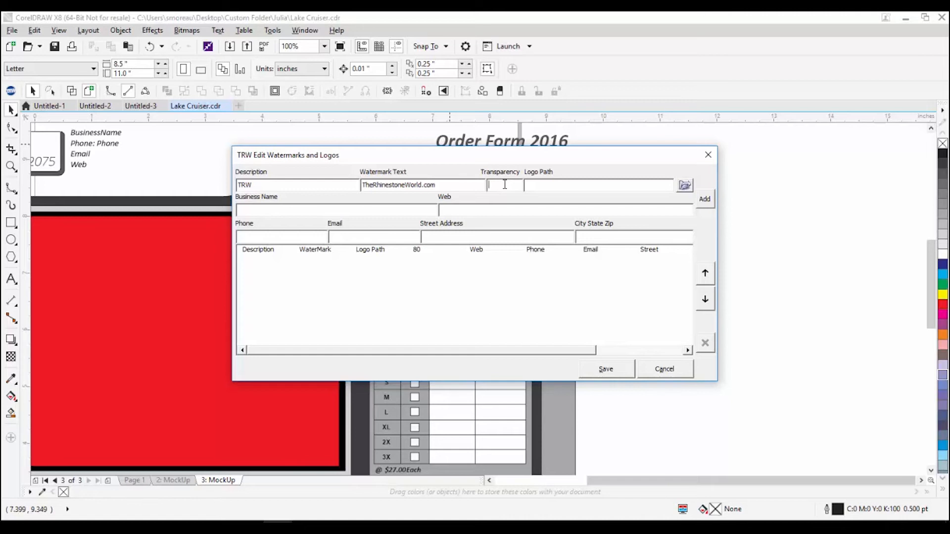
Step: Try browsing for a logo file and adding the entry, then dismiss the missing-values warning
left_click(685, 185)
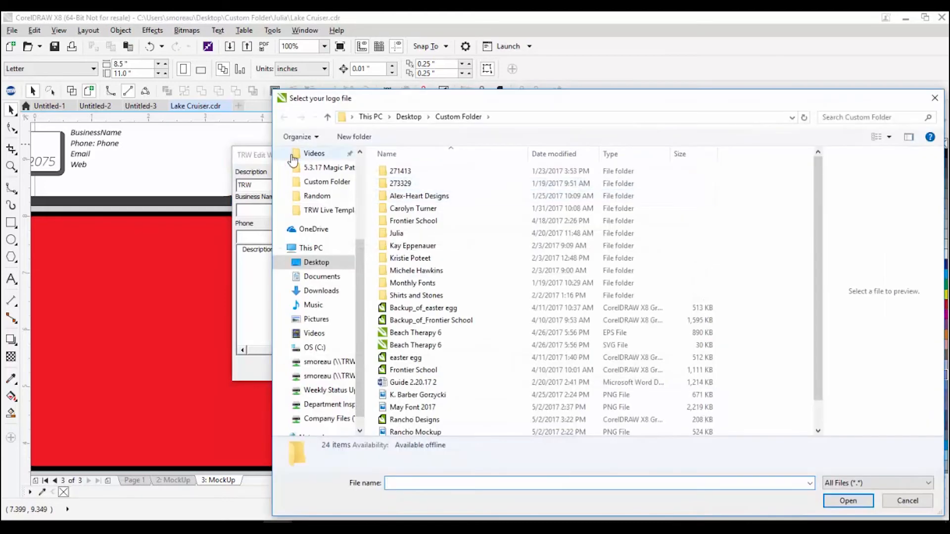
scroll(293, 159, "up", 5)
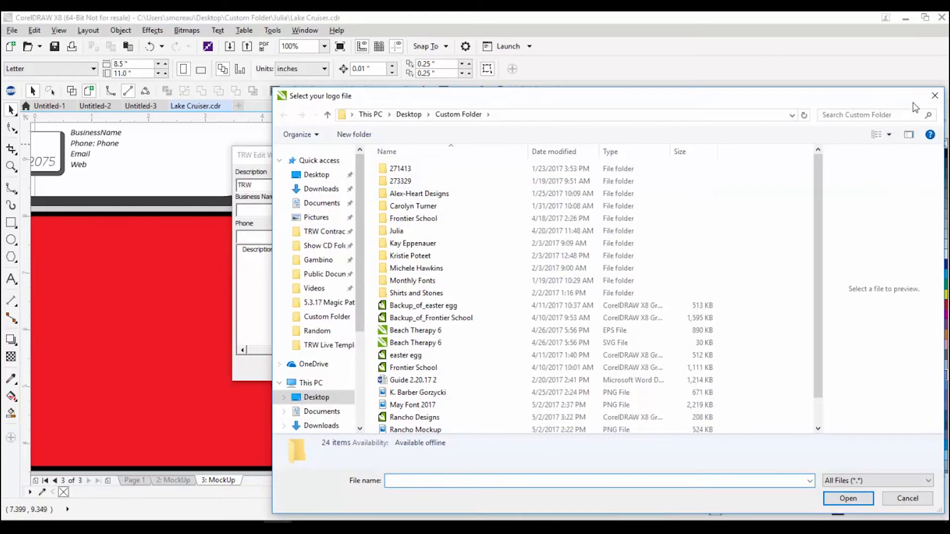
left_click(935, 95)
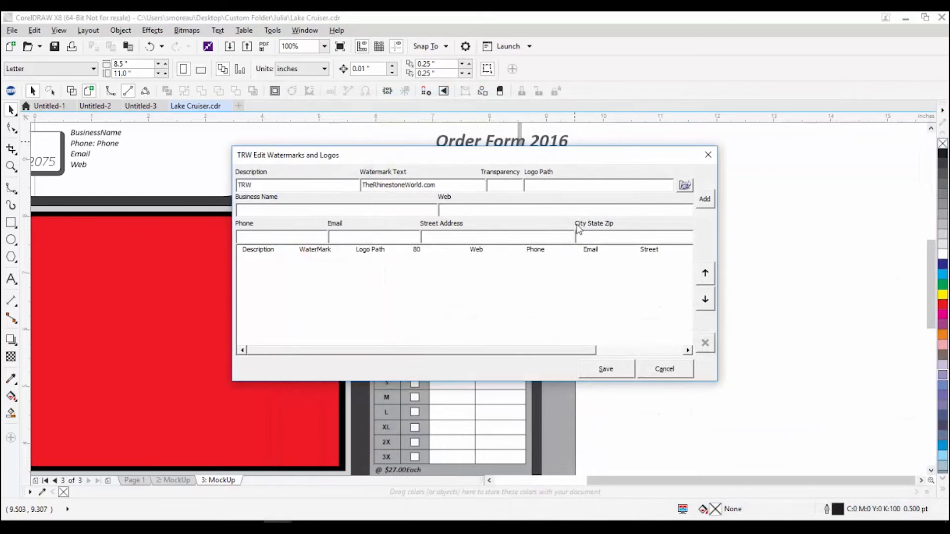
left_click(254, 234)
left_click(601, 233)
left_click(705, 199)
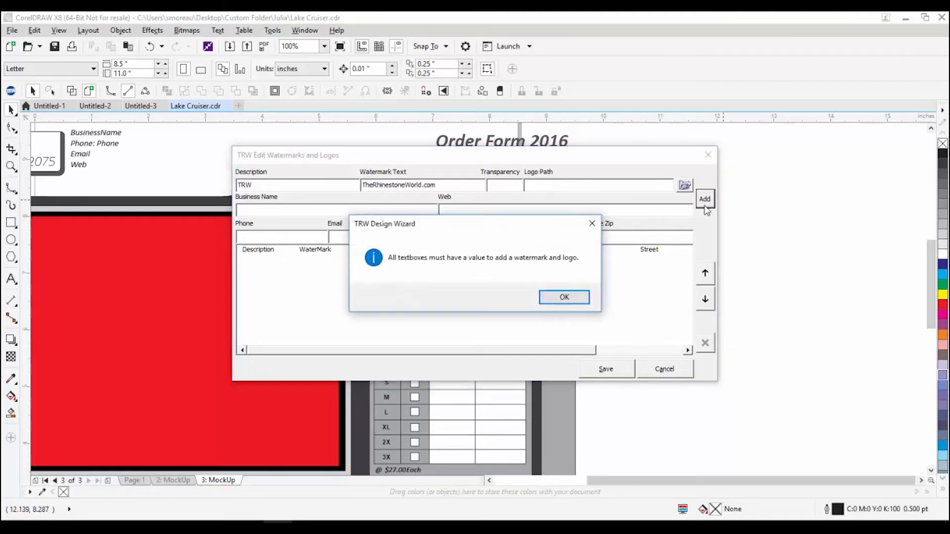
left_click(564, 297)
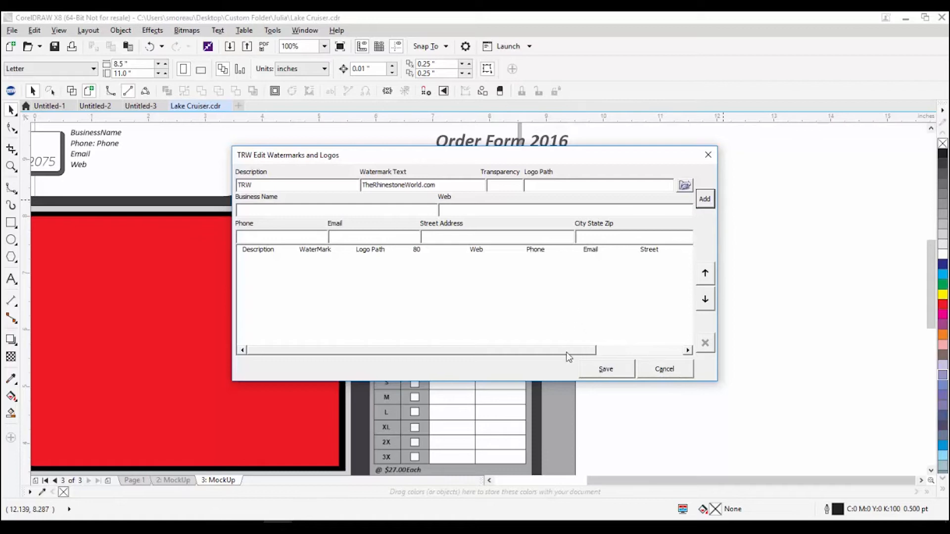
Step: Close the watermark editor and enable Logo and Watermark with Simulate Stones off
left_click(708, 156)
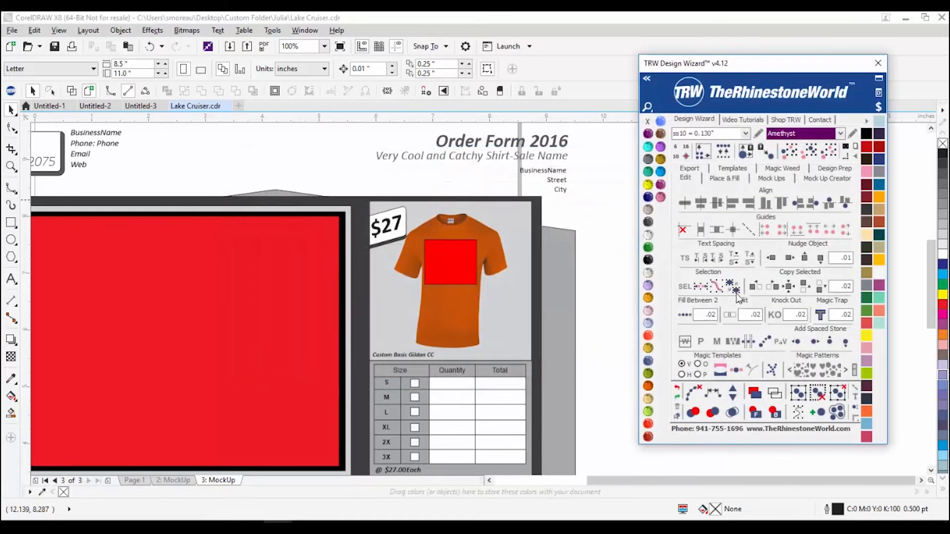
left_click(772, 179)
left_click(694, 366)
left_click(739, 365)
left_click(693, 376)
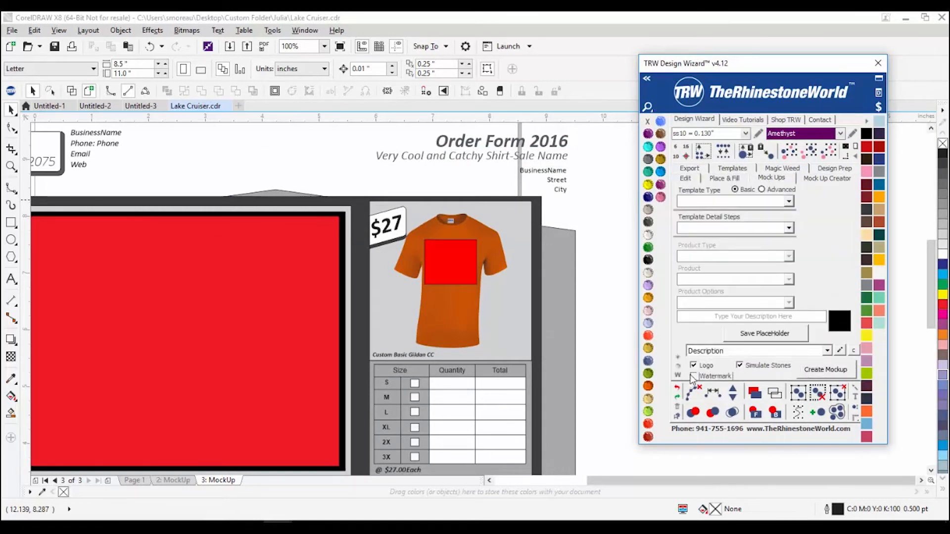
left_click(742, 367)
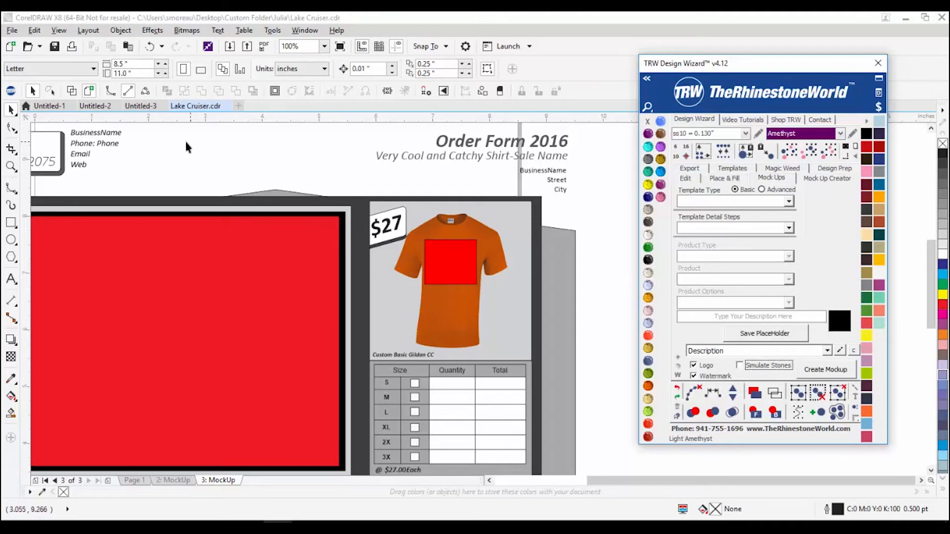
scroll(148, 164, "down", 2)
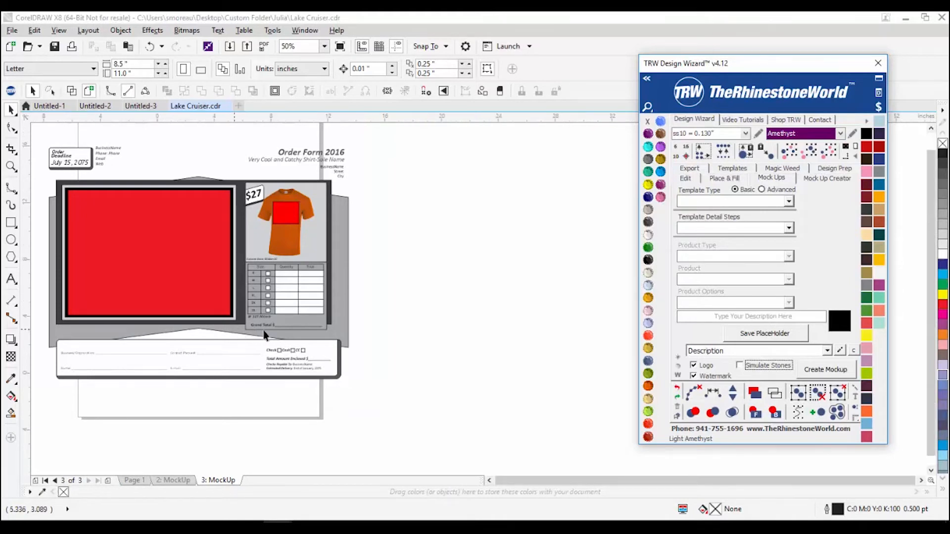
scroll(233, 307, "down", 2)
scroll(138, 282, "up", 4)
scroll(475, 240, "down", 2)
scroll(507, 234, "up", 4)
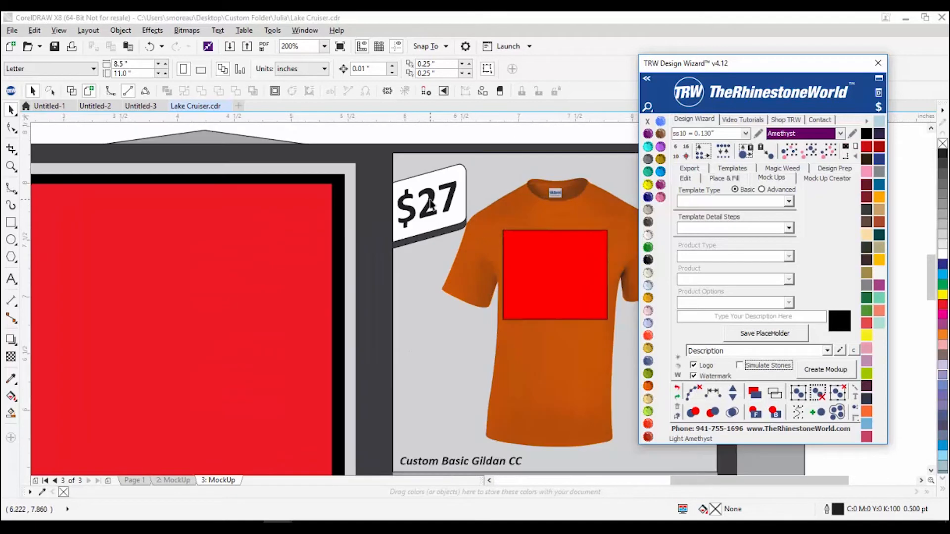
Step: Change the shirt's price tag from $27 to $45
double_click(430, 201)
key("ctrl+a")
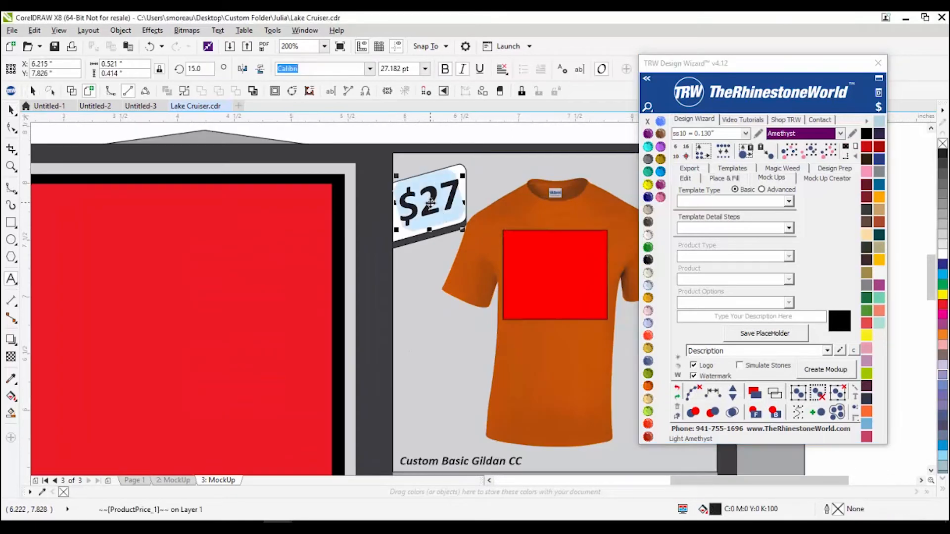
type("@45")
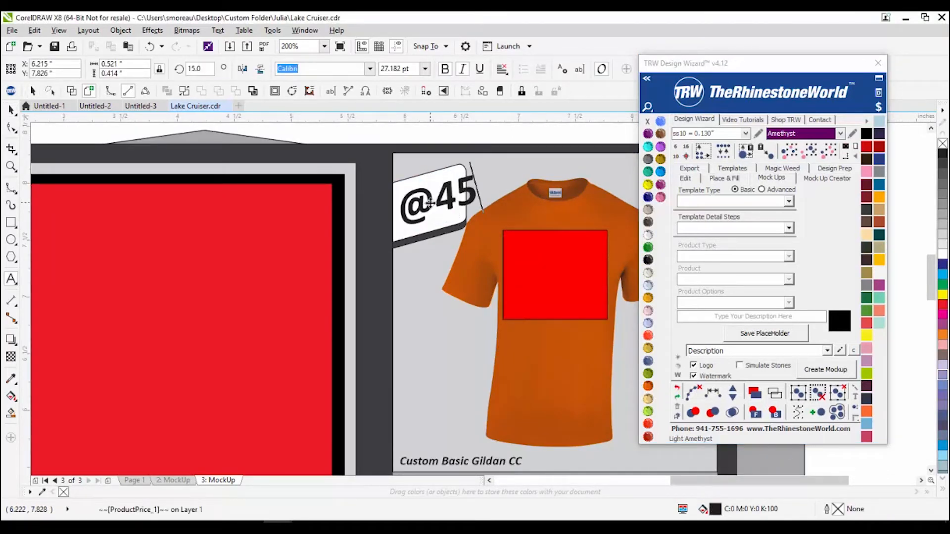
key("BackSpace")
key("BackSpace")
key("BackSpace")
type("$45")
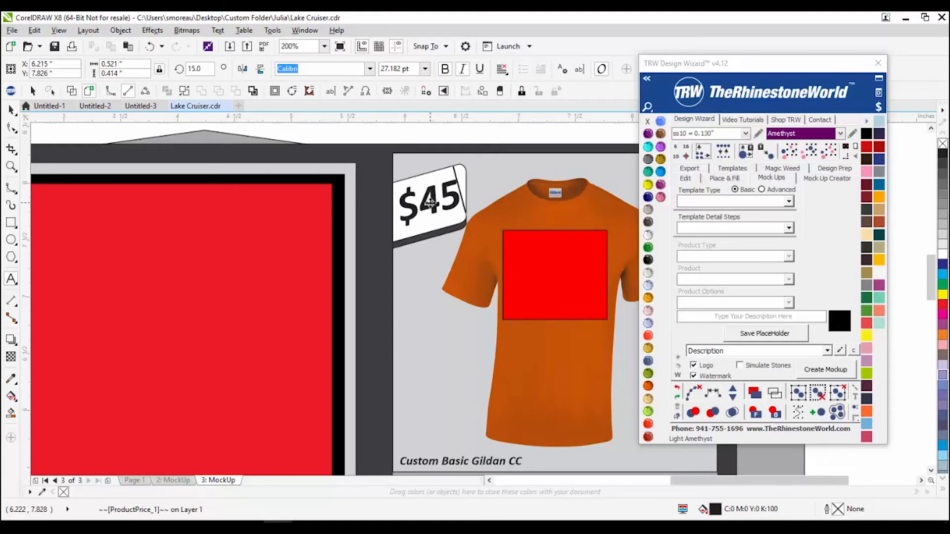
Step: Select the Custom Basic Gildan CC product name line, then deselect it and zoom out to view the whole page
scroll(395, 217, "down", 1)
scroll(427, 335, "up", 1)
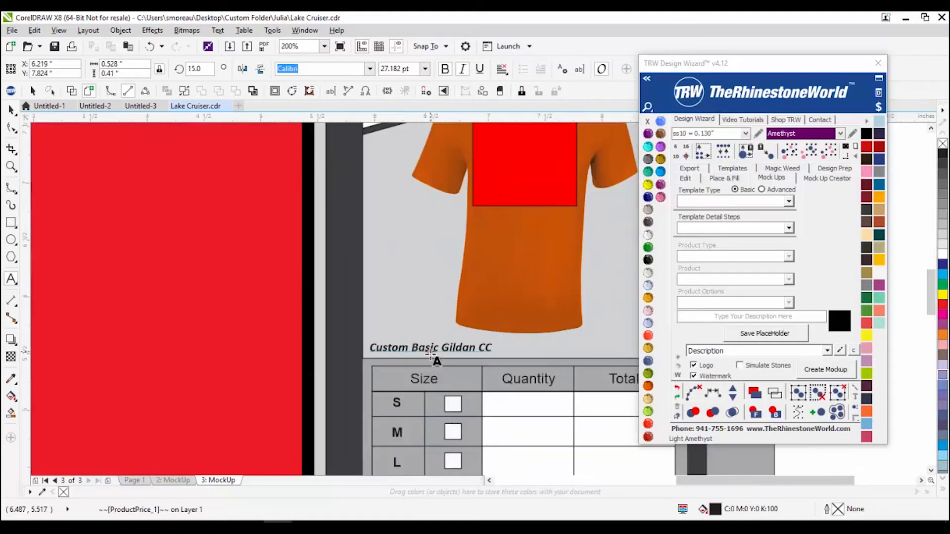
left_click_drag(412, 348, 430, 348)
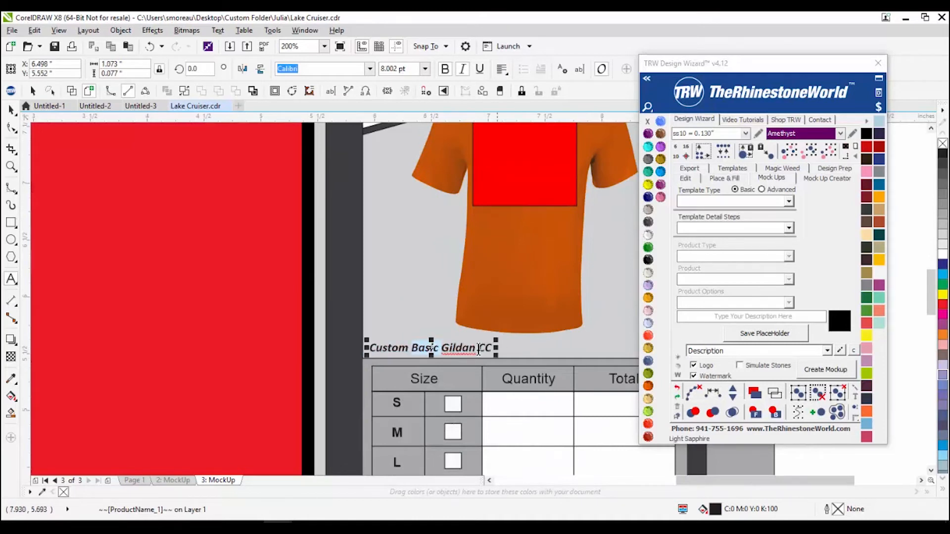
triple_click(454, 346)
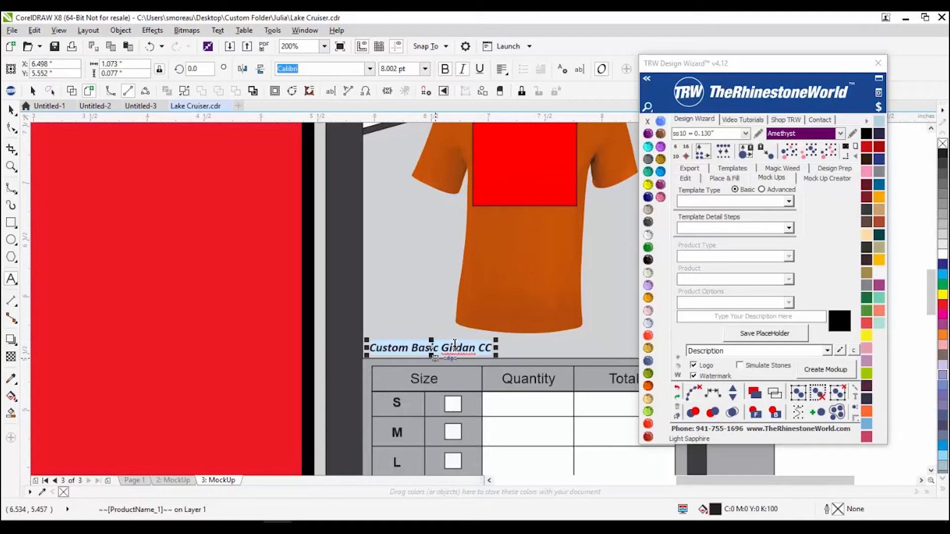
left_click(11, 110)
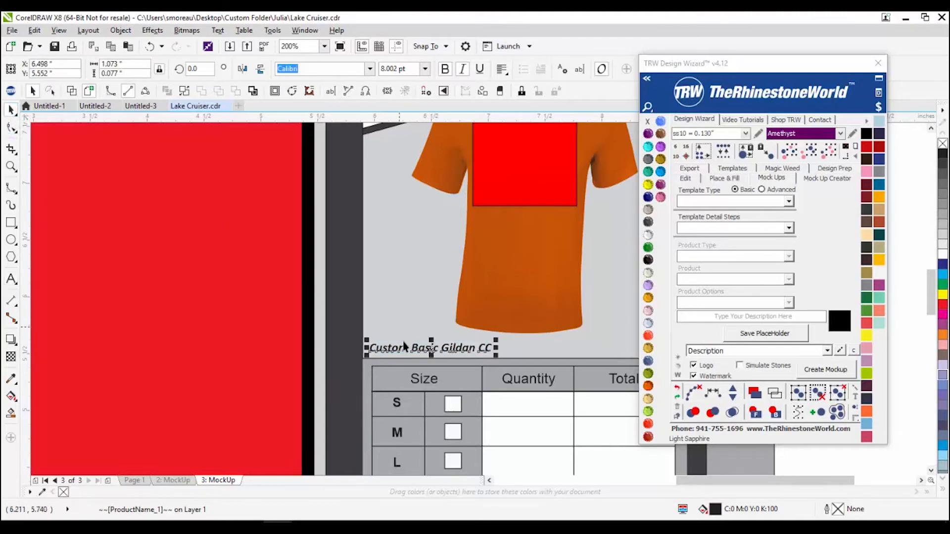
left_click(418, 354)
scroll(415, 357, "down", 2)
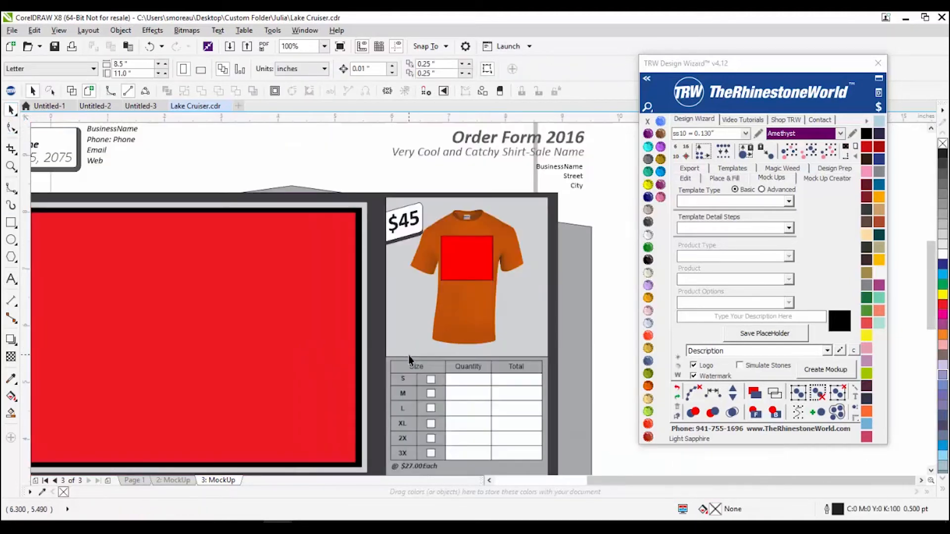
scroll(426, 376, "down", 2)
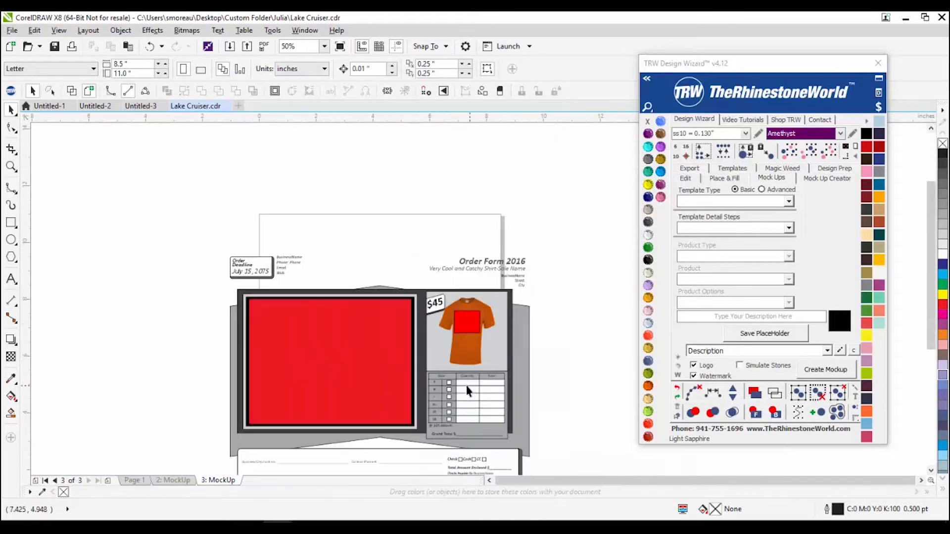
scroll(458, 435, "up", 1)
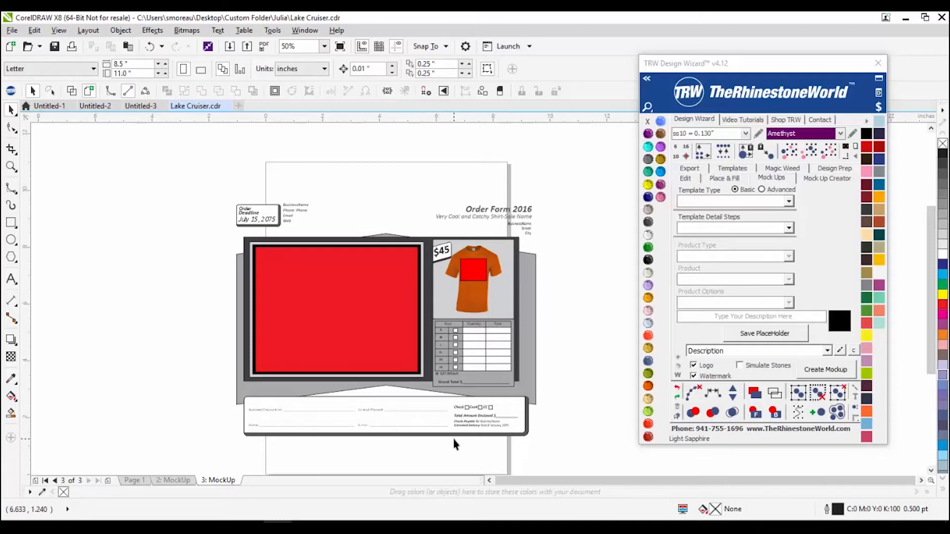
scroll(456, 334, "up", 1)
Step: Fill the dark frame around the mock-up with Olivine green
left_click(405, 317)
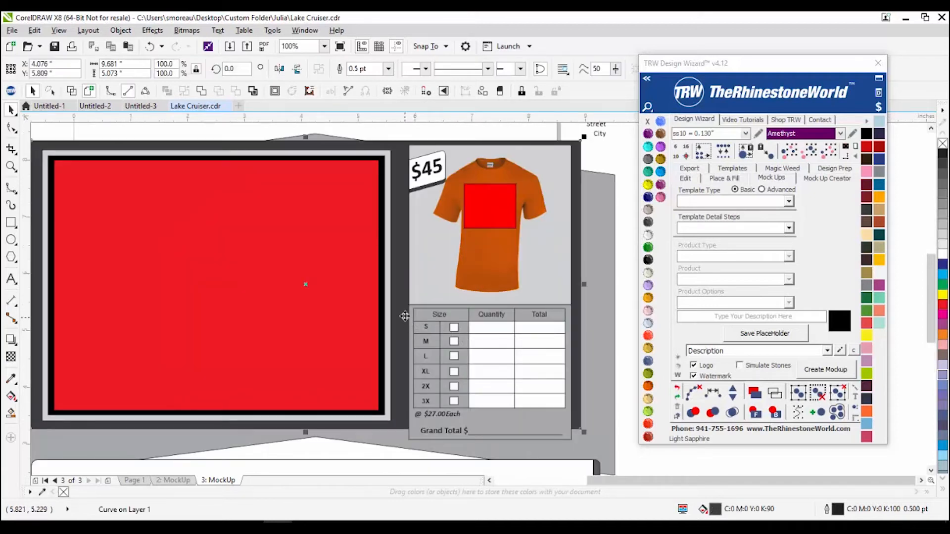
scroll(406, 262, "down", 1)
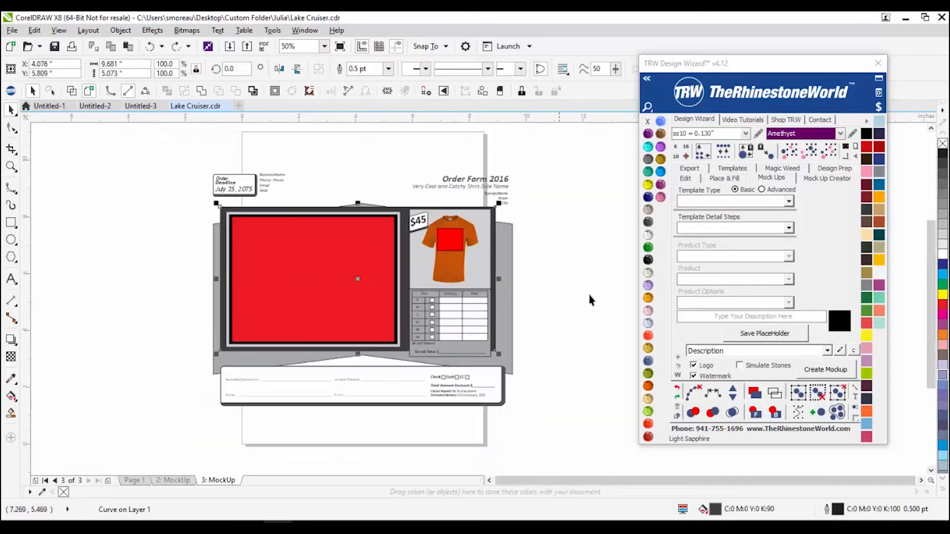
left_click(648, 374)
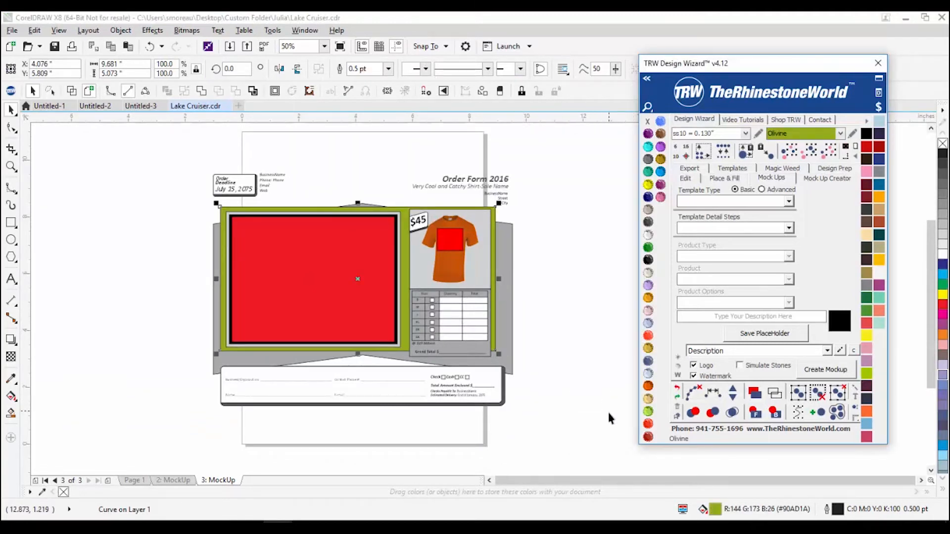
left_click(618, 275)
Step: Fill the grey background panel with Montana navy blue
left_click(513, 373)
left_click(648, 197)
left_click(595, 364)
scroll(334, 361, "up", 1)
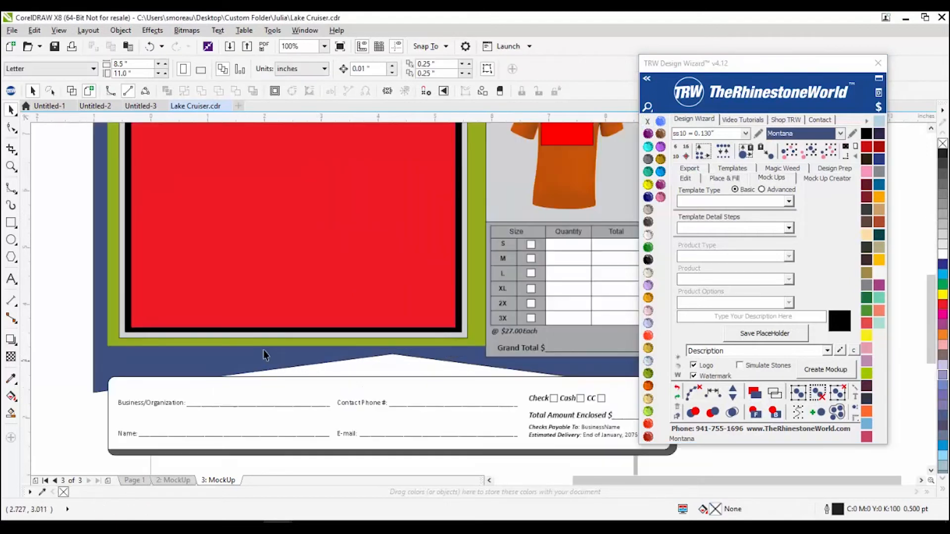
scroll(318, 366, "down", 1)
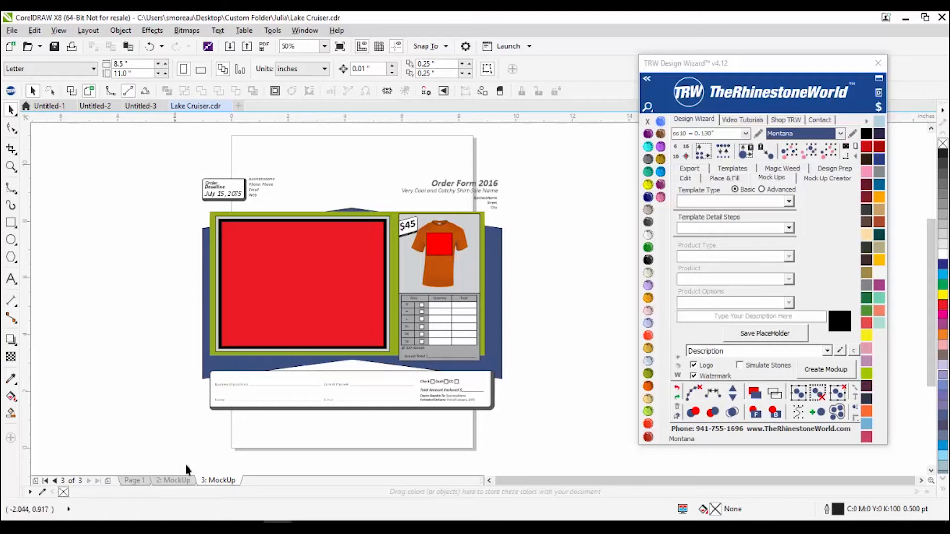
Step: Delete both MockUp pages and the stray text block beside Page 1
right_click(171, 480)
left_click(207, 463)
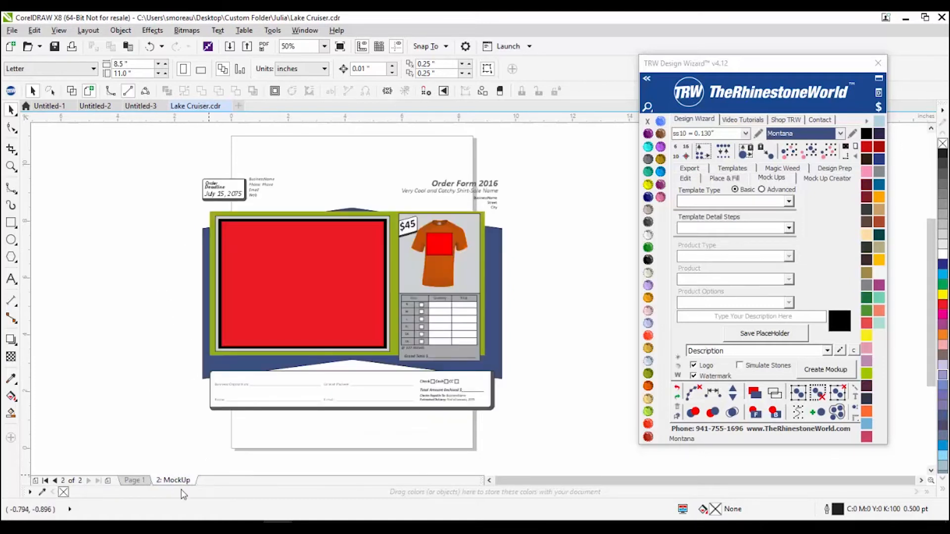
right_click(174, 482)
left_click(200, 462)
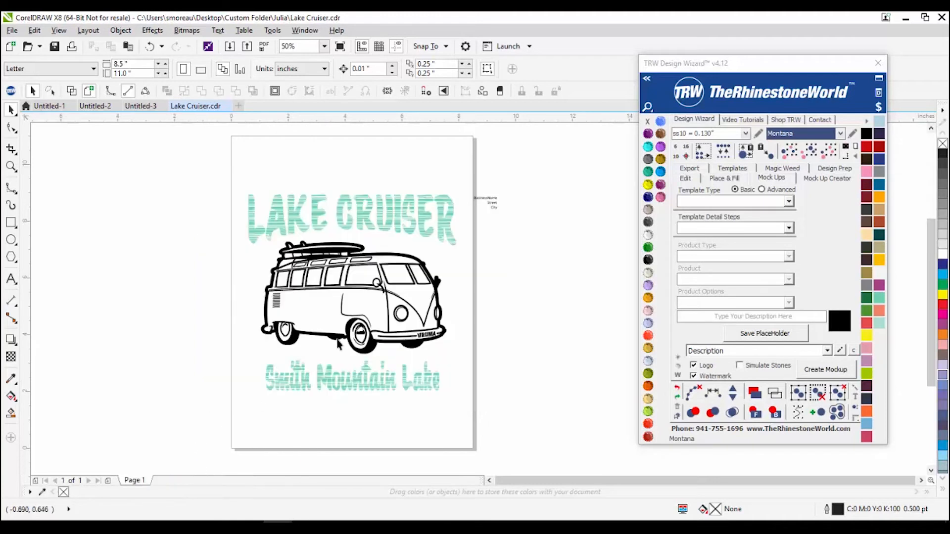
left_click_drag(444, 150, 555, 243)
key("Delete")
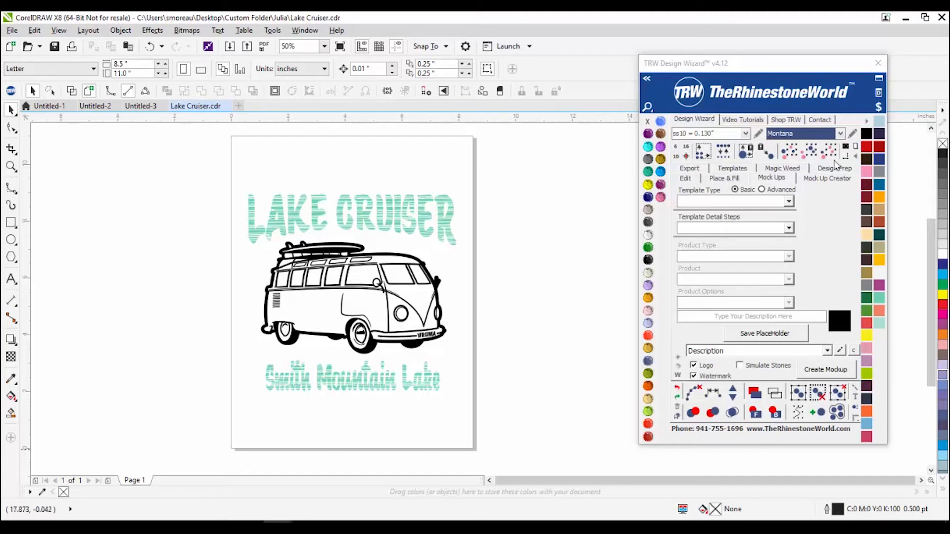
Step: Fill the van with Silver from the glitter vinyl palette
left_click(867, 121)
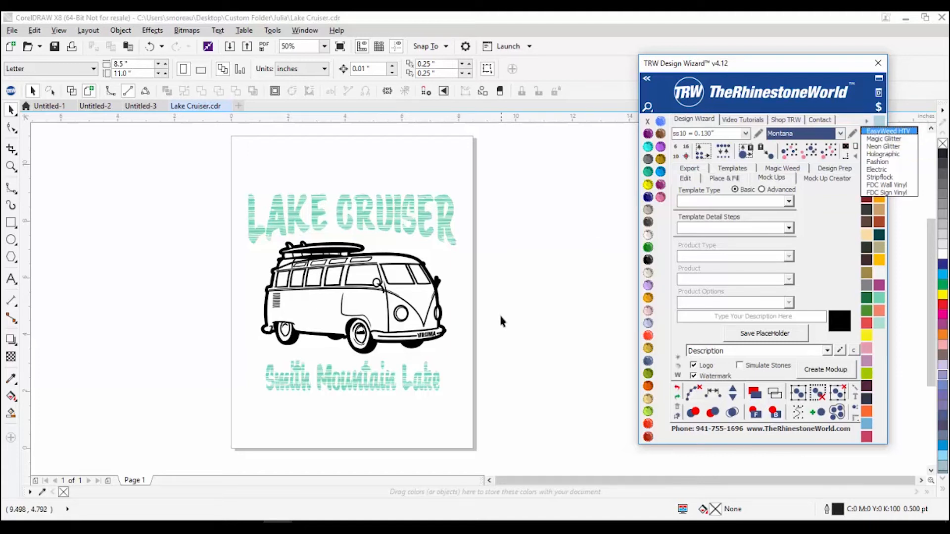
left_click(423, 297)
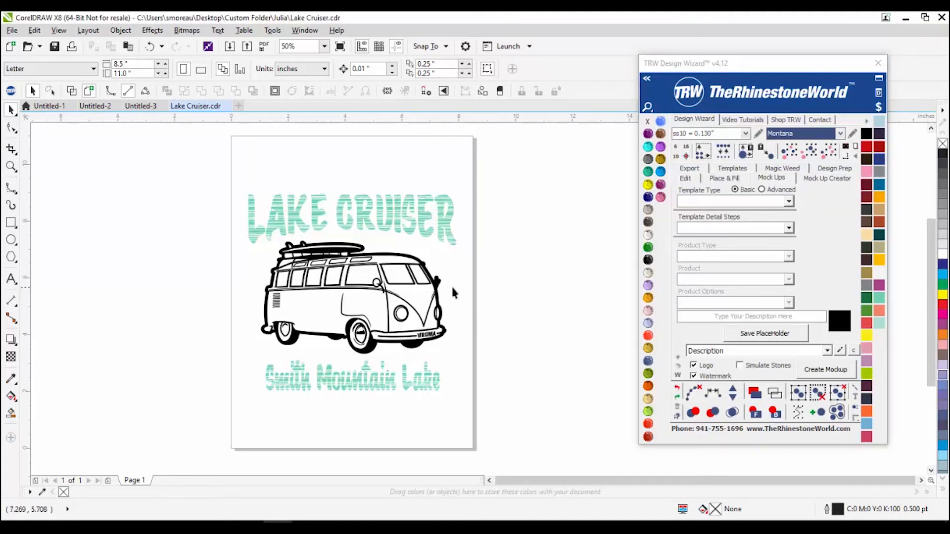
left_click(340, 208)
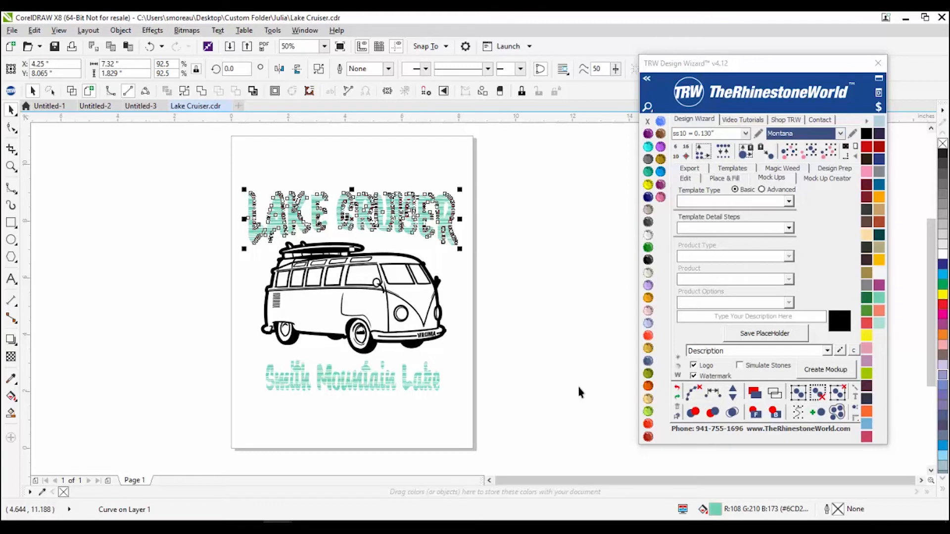
left_click(573, 371)
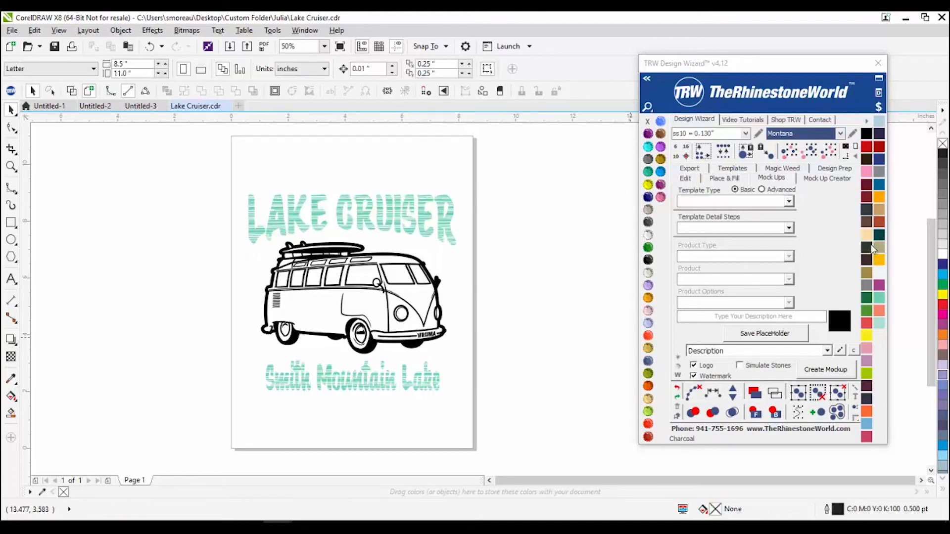
left_click(357, 347)
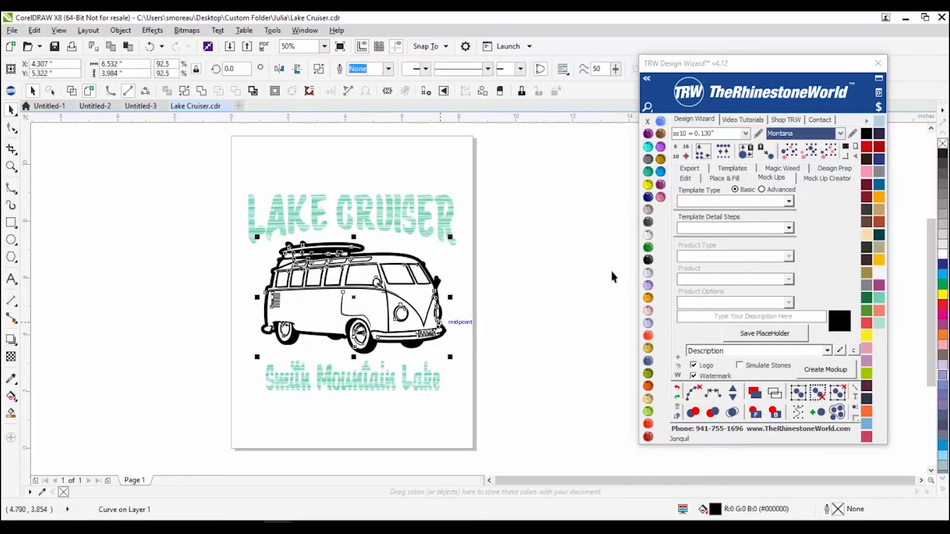
left_click(866, 120)
left_click(871, 146)
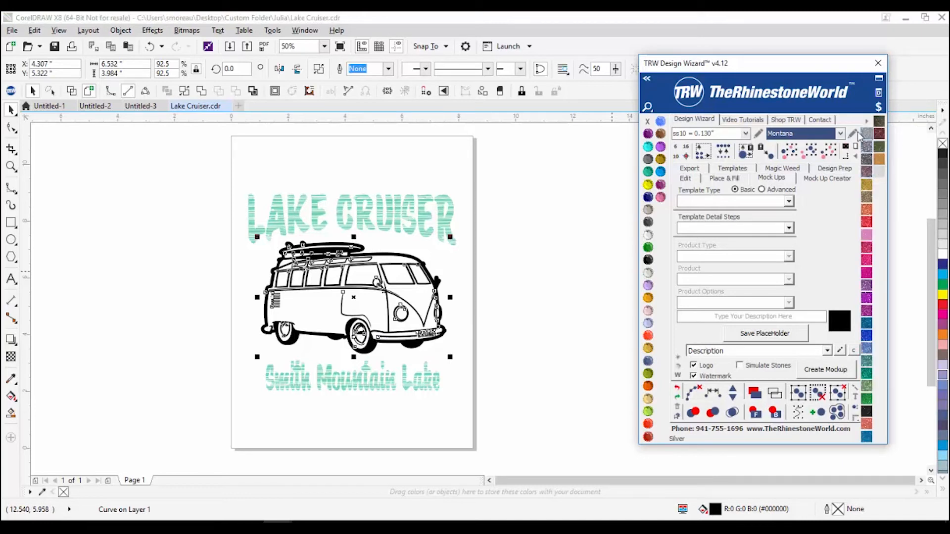
left_click(866, 138)
left_click(575, 258)
Step: Fill the LAKE CRUISER and Smith Mountain Lake lettering with Royal Blue glitter
left_click(453, 217)
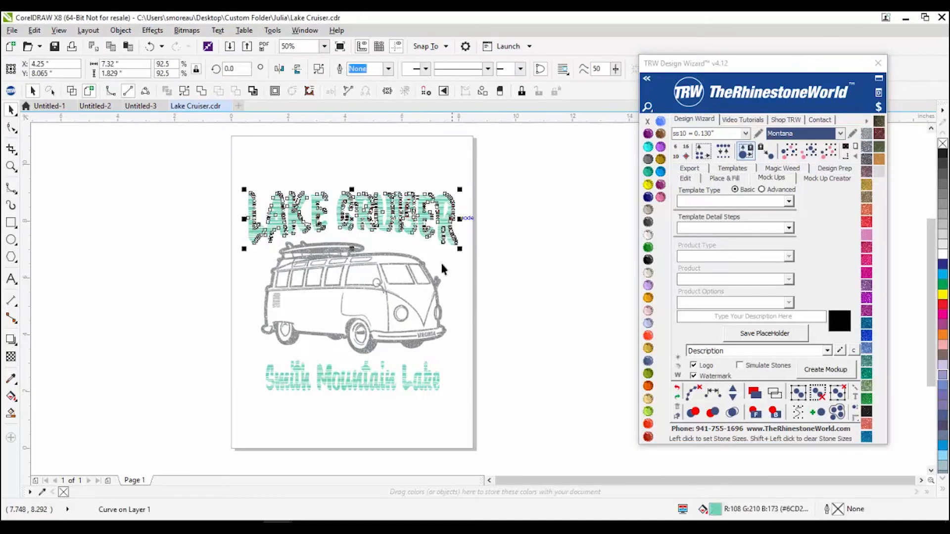
left_click(407, 392, "shift")
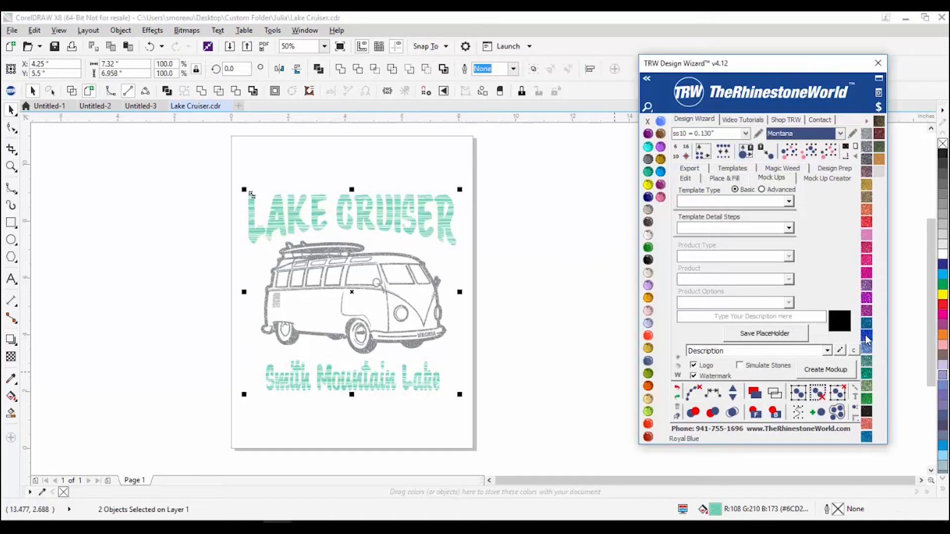
left_click(866, 336)
left_click(178, 291)
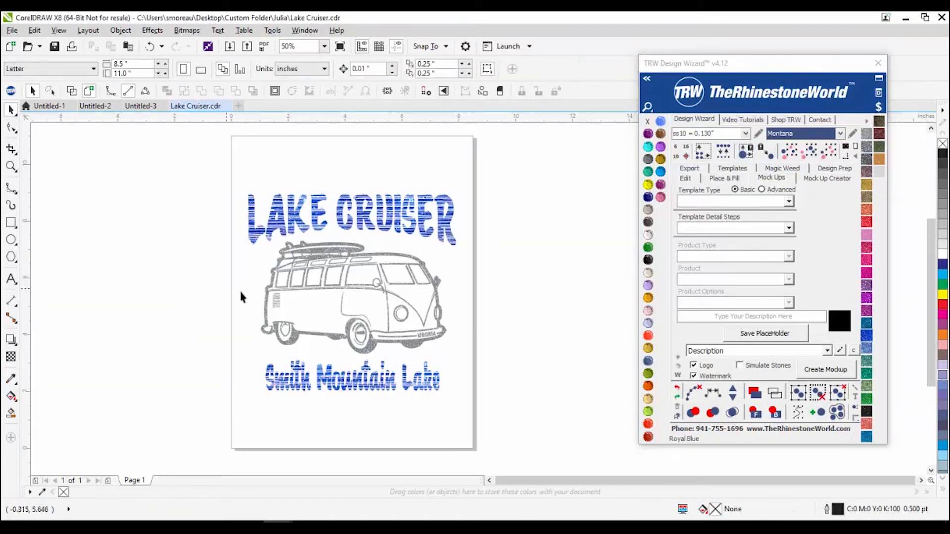
Step: Select all three artwork pieces, undoing an accidental change to Smith Mountain Lake
left_click_drag(185, 152, 540, 403)
left_click(359, 390)
left_click(355, 392)
key("ctrl+z")
key("ctrl+z")
key("ctrl+z")
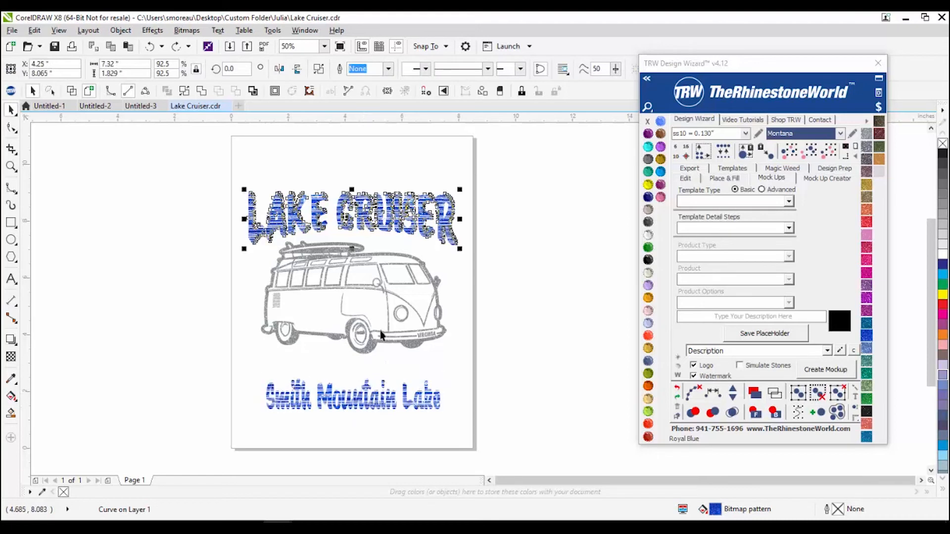
key("ctrl+z")
key("ctrl+z")
key("ctrl+z")
left_click_drag(193, 168, 553, 432)
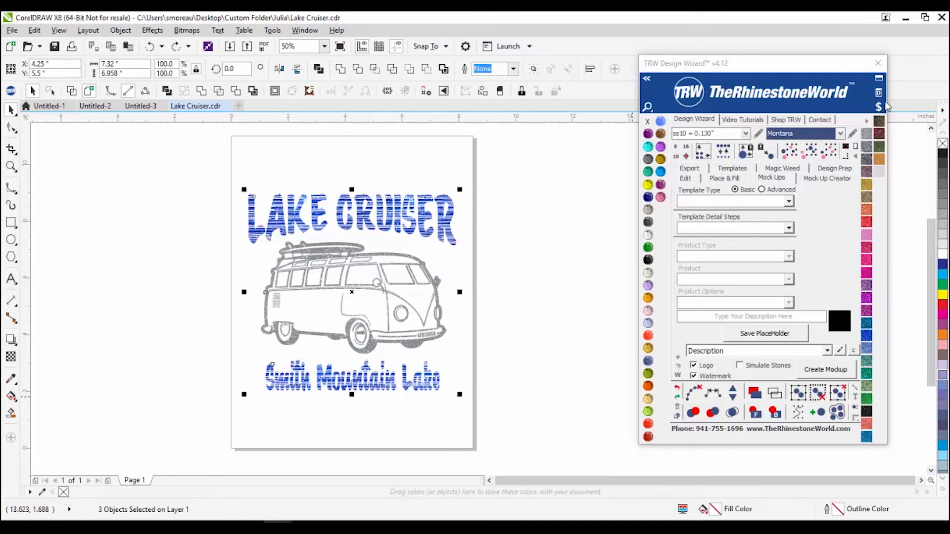
left_click_drag(881, 109, 789, 68)
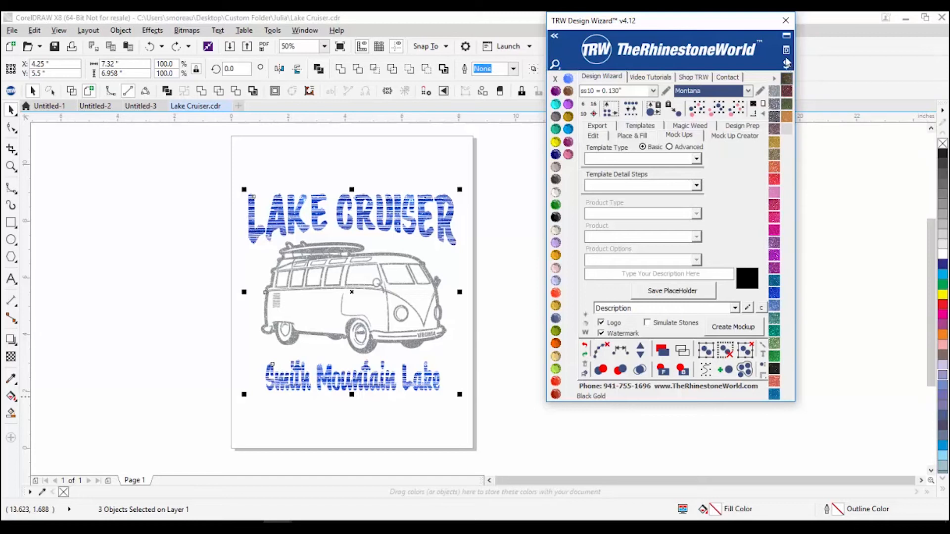
Step: Show the TRW pricing breakdown for the selected design, totalling $1.42
left_click(786, 64)
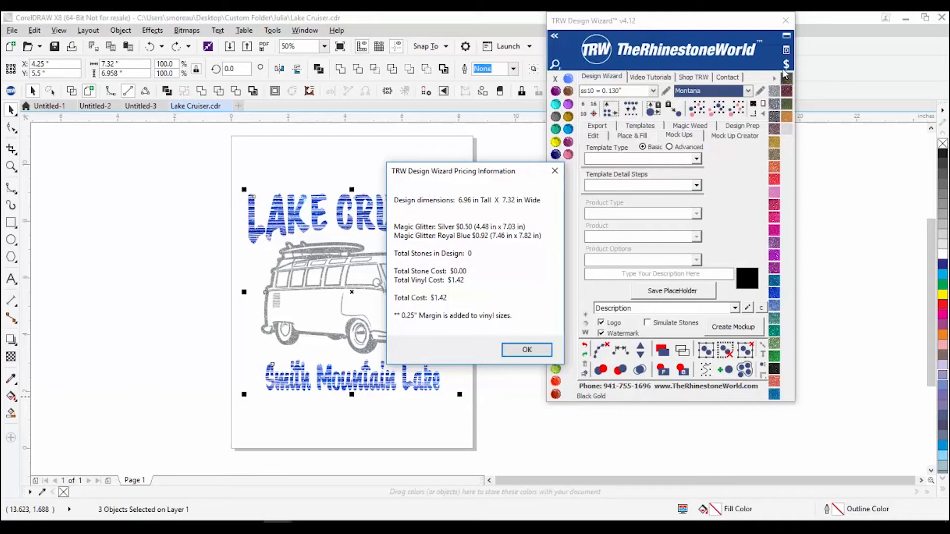
Step: Close the pricing breakdown and look over the stone colour and price list
left_click(554, 171)
left_click(760, 91)
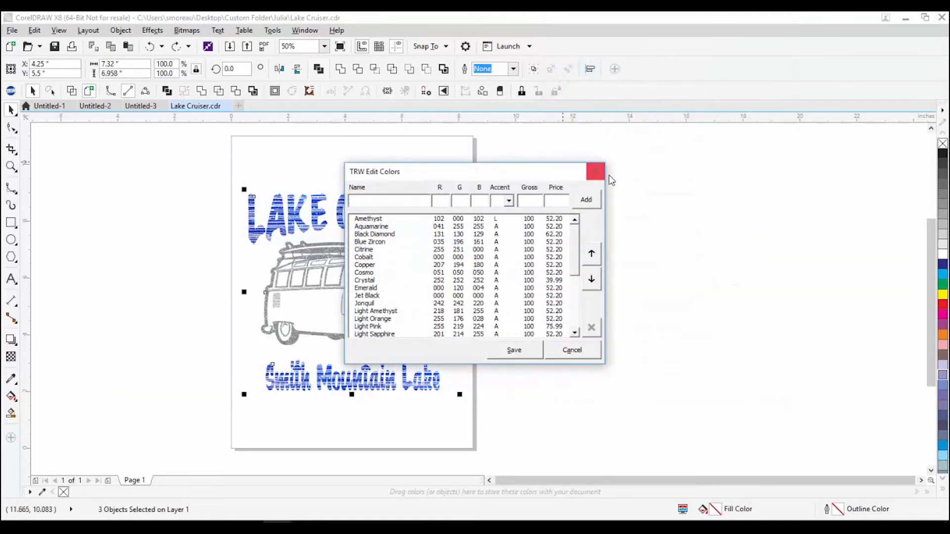
left_click_drag(577, 233, 582, 316)
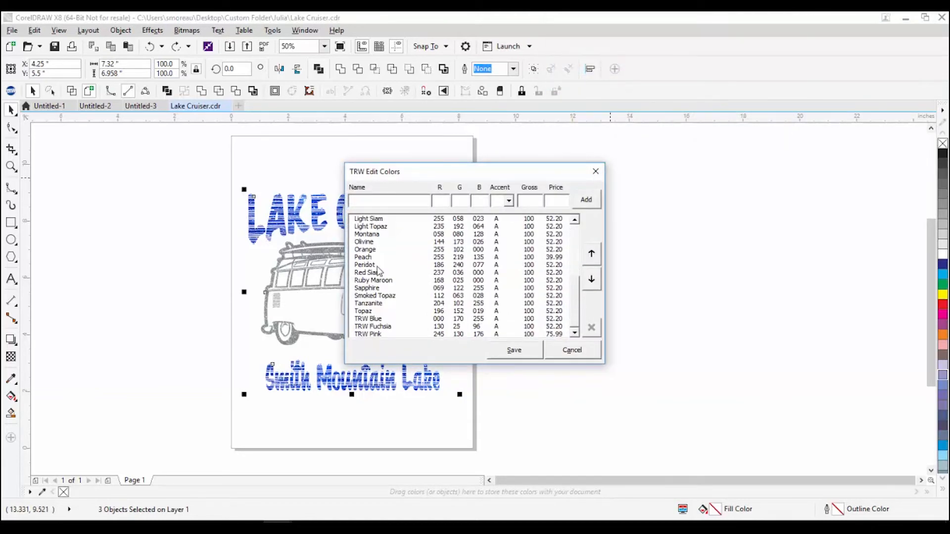
left_click(587, 352)
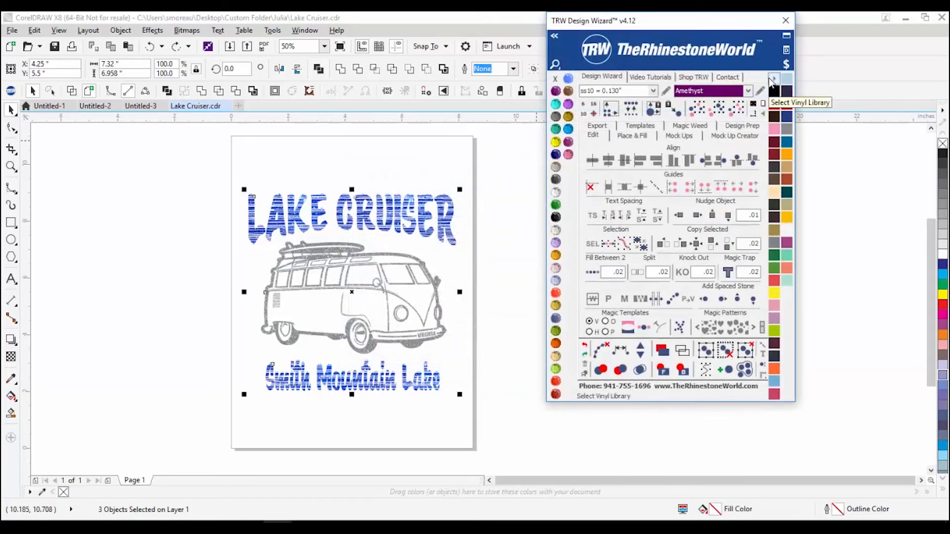
Step: Review EasyWeed's vinyl size and cost in Edit Vinyl Costs, then close it
left_click(770, 79)
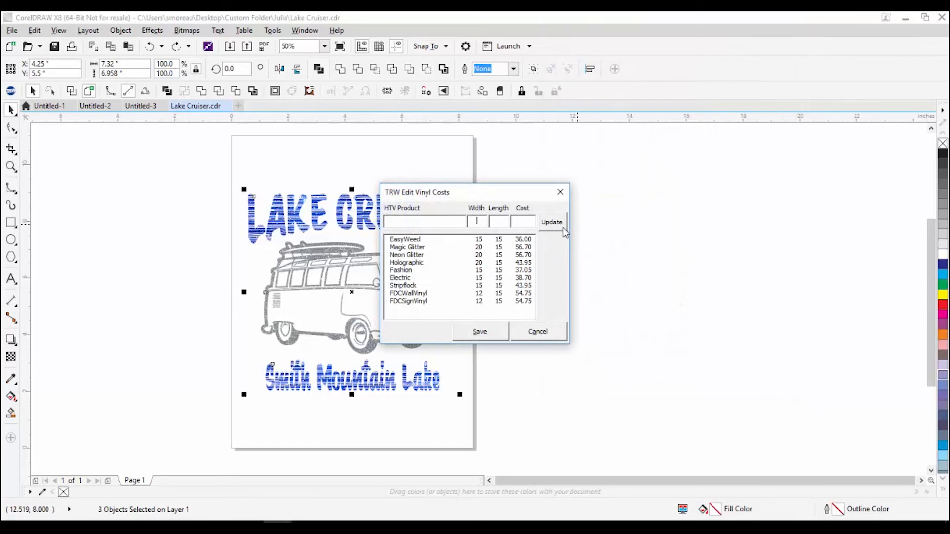
left_click(560, 193)
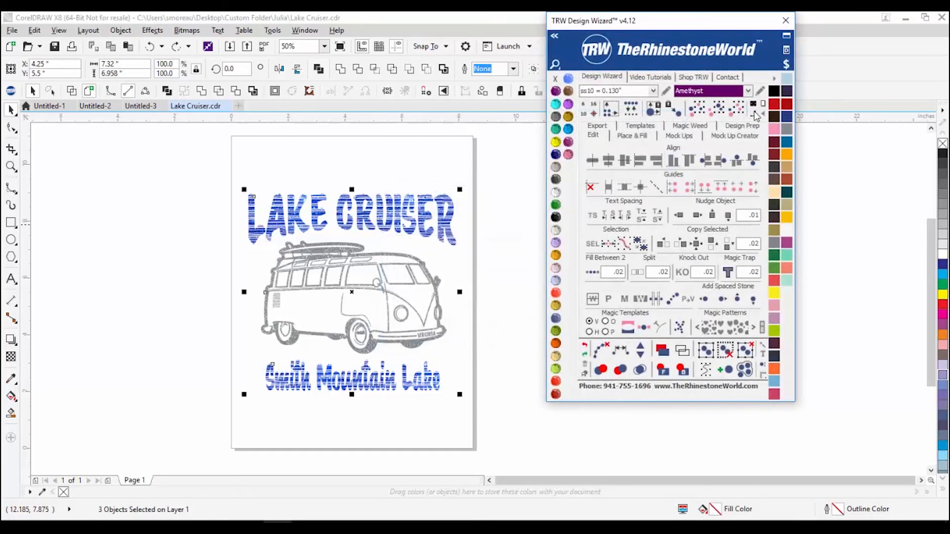
left_click(776, 81)
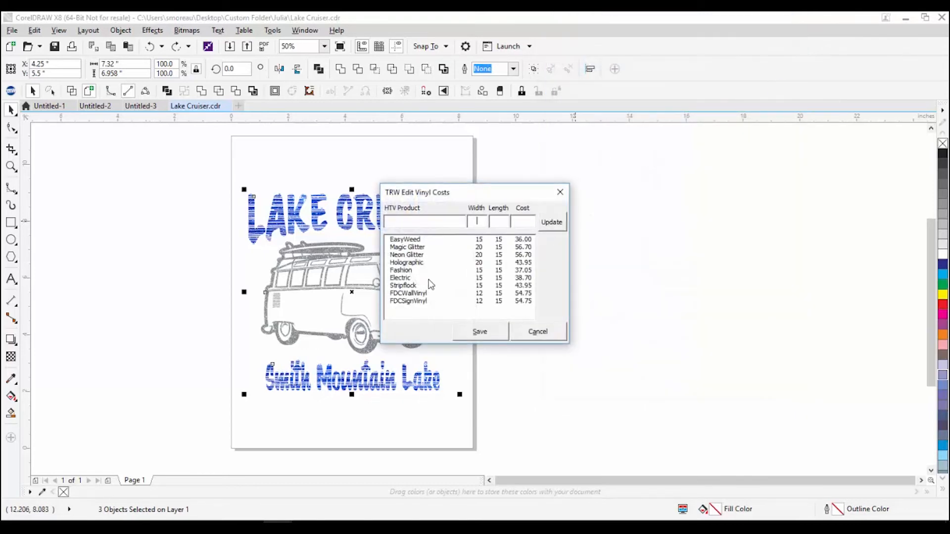
left_click(413, 241)
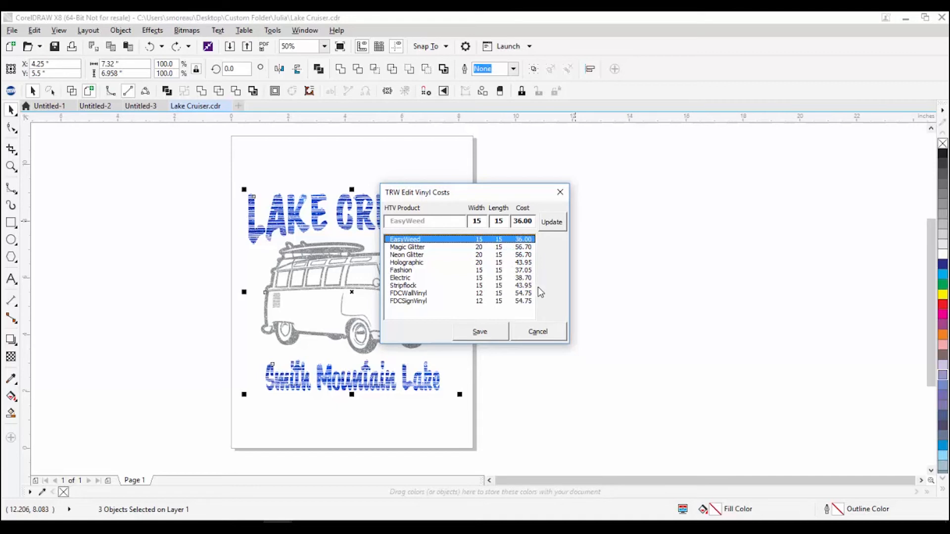
left_click(556, 194)
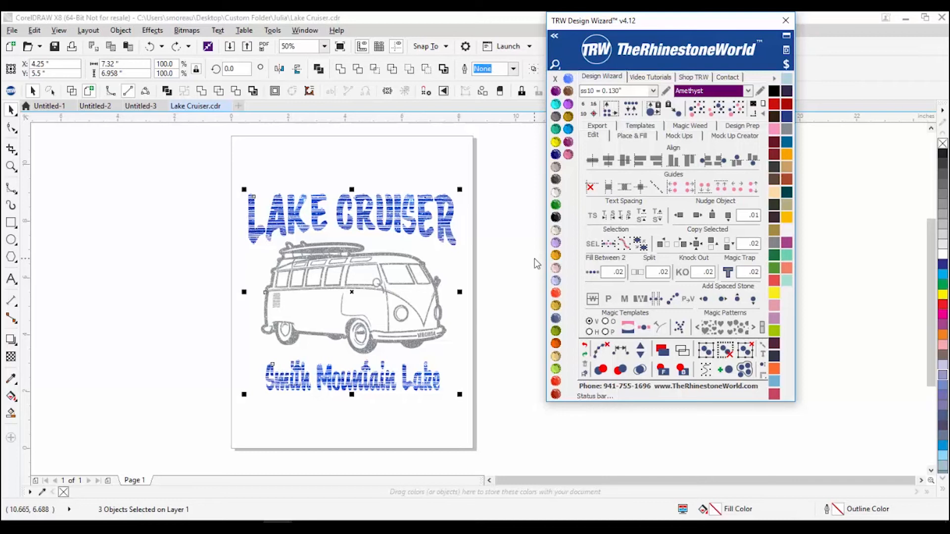
Step: Check the $1.42 pricing summary, then open the TRW Price Breakdown Assistant
left_click(792, 65)
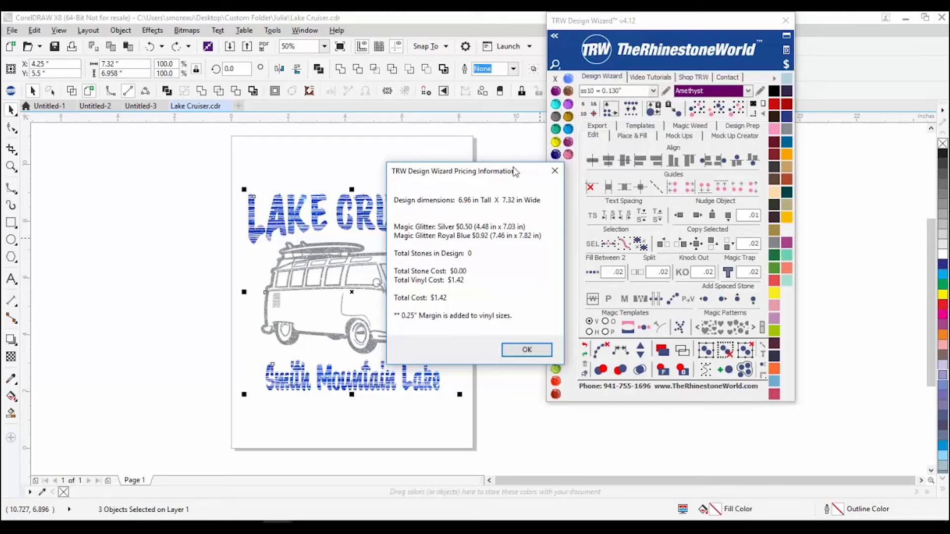
left_click(554, 170)
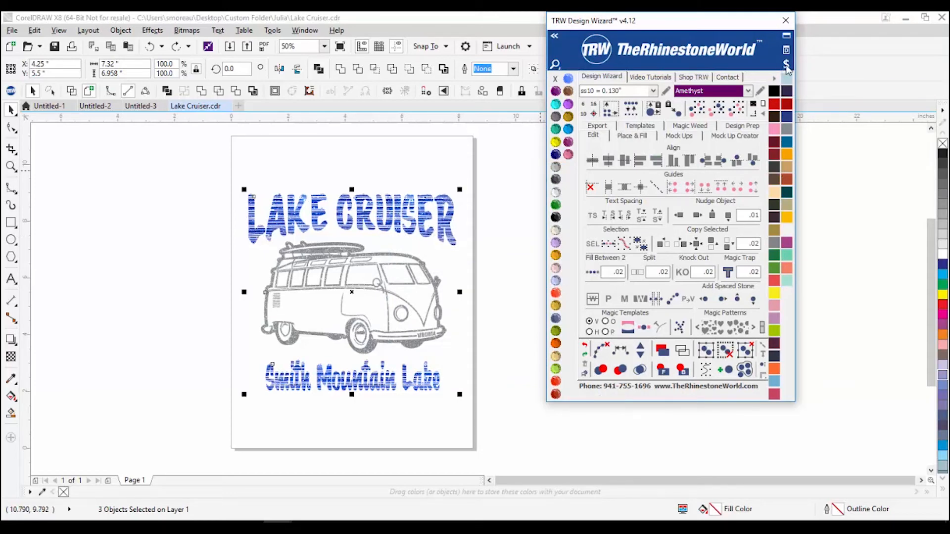
left_click(787, 65)
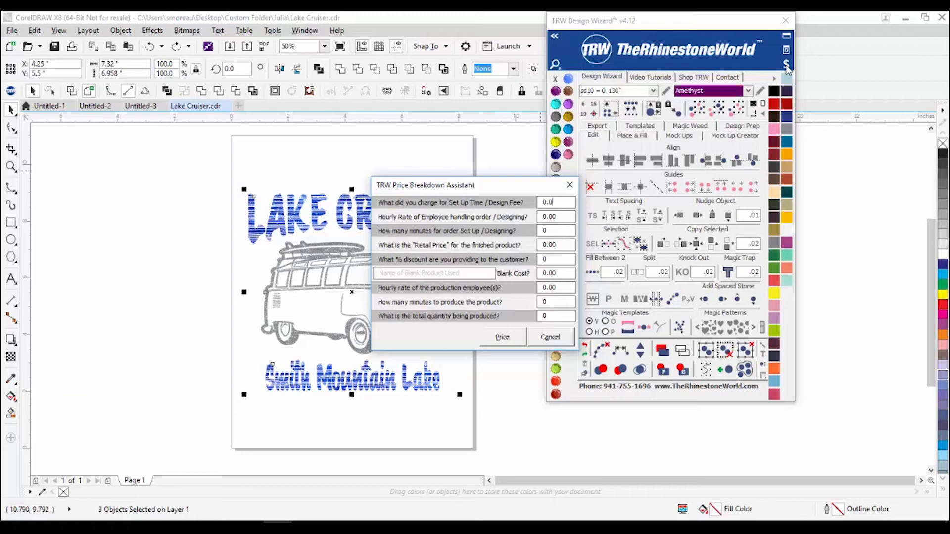
Step: Enter a $15.00 design fee, 11.00 hourly rate, 5 setup minutes, 22.50 retail price and 30% discount
key("BackSpace")
key("BackSpace")
key("BackSpace")
type("$15.00")
left_click(564, 216)
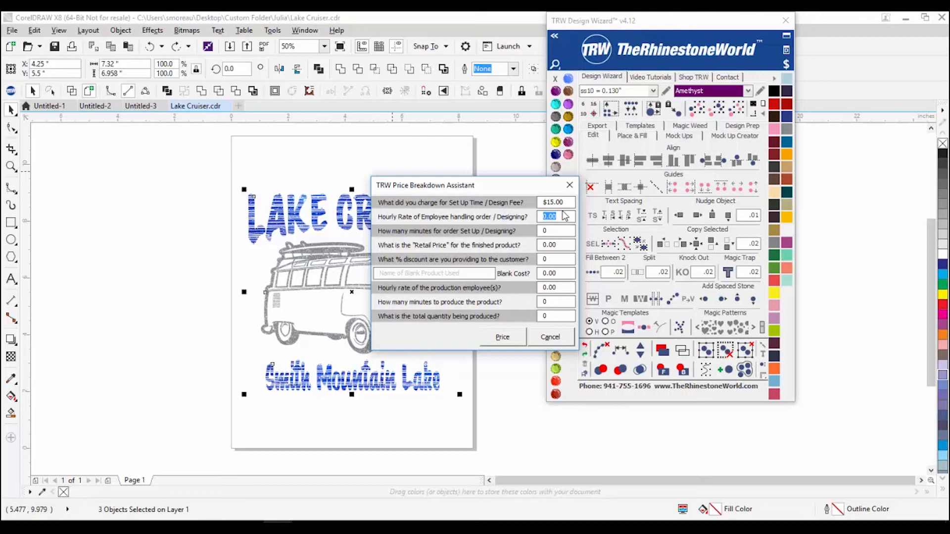
type("11.00")
key("Tab")
type("5")
key("Tab")
type("22.50")
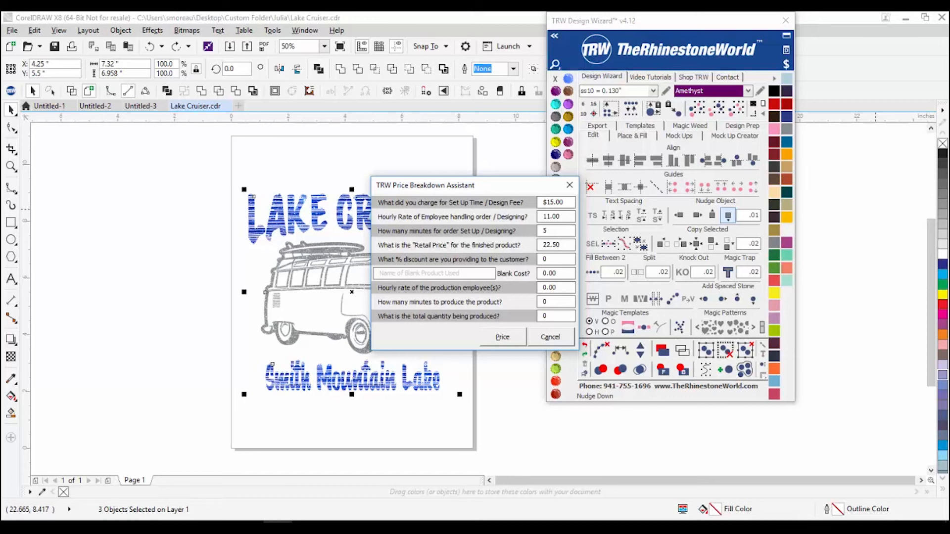
key("Tab")
type("30")
key("Tab")
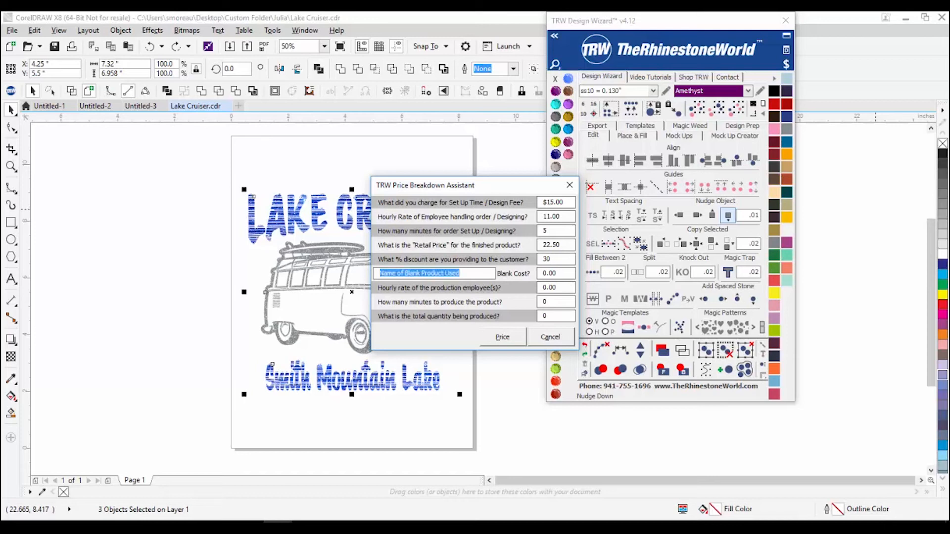
Step: Enter blank Gildan T-Shirt at 2.25, production rate 11.00, 7 minutes per piece, quantity 50
type("Gildan T-")
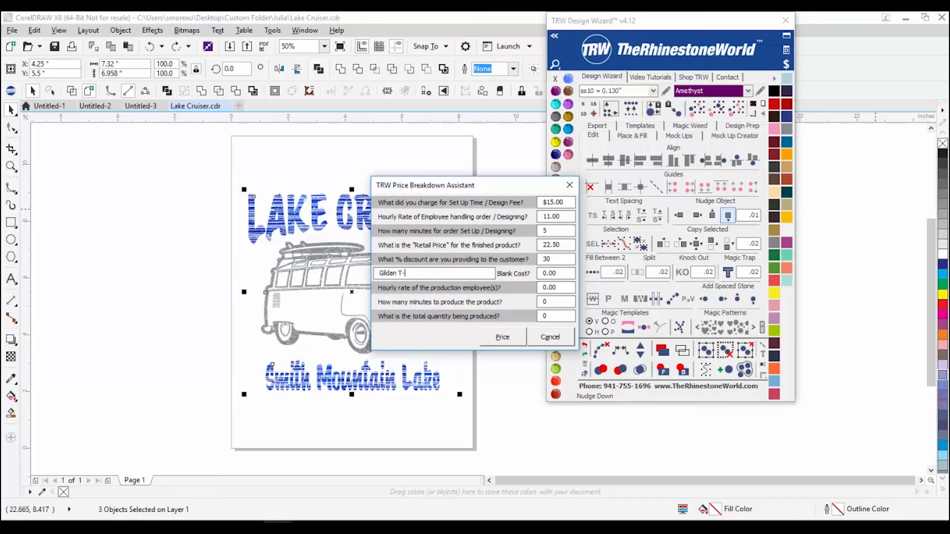
type("Shirt")
key("Tab")
type("2.254")
key("BackSpace")
left_click(549, 288)
type("11.00")
key("Tab")
type("7")
key("Tab")
type("50")
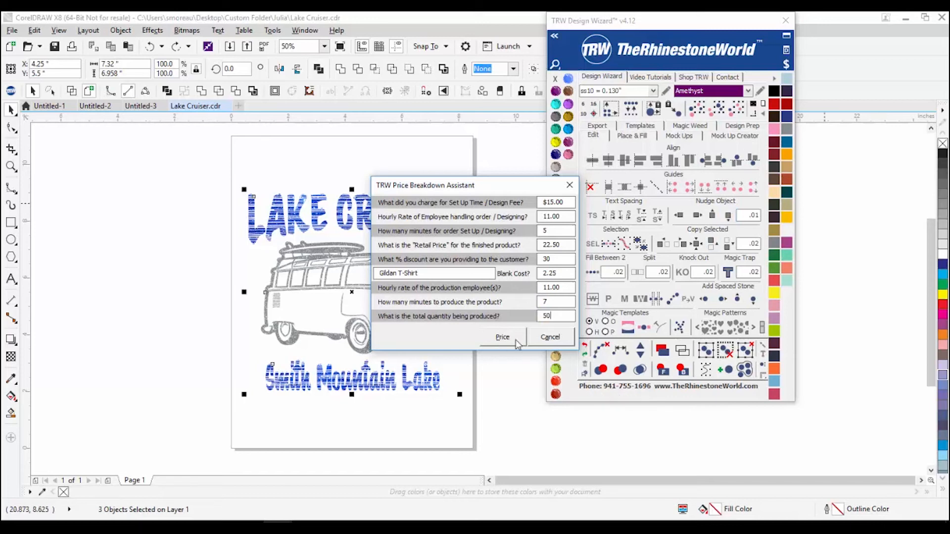
Step: Calculate pricing and review the Advanced Pricing lines: $787.50 order total, $553.92 profit
left_click(516, 339)
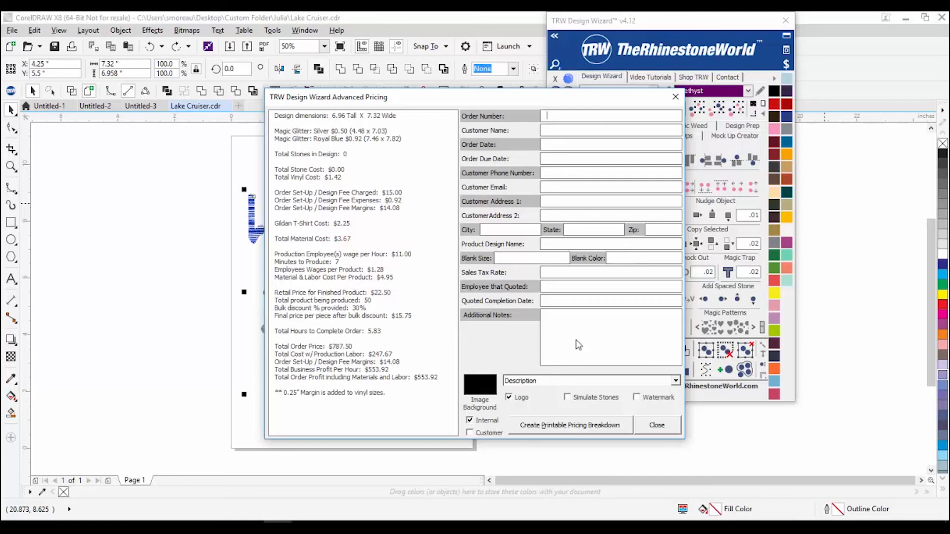
left_click(339, 178)
left_click_drag(338, 178, 268, 105)
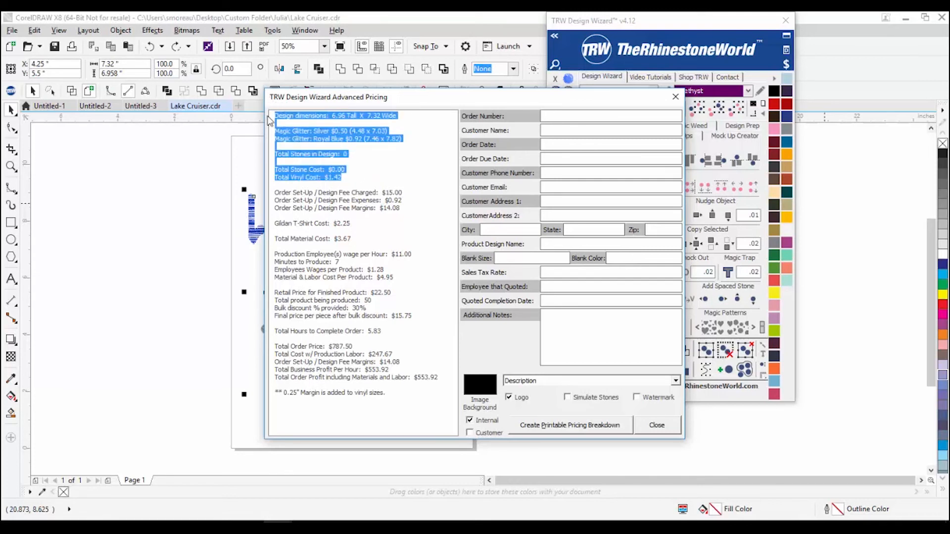
left_click_drag(275, 191, 403, 407)
left_click(399, 396)
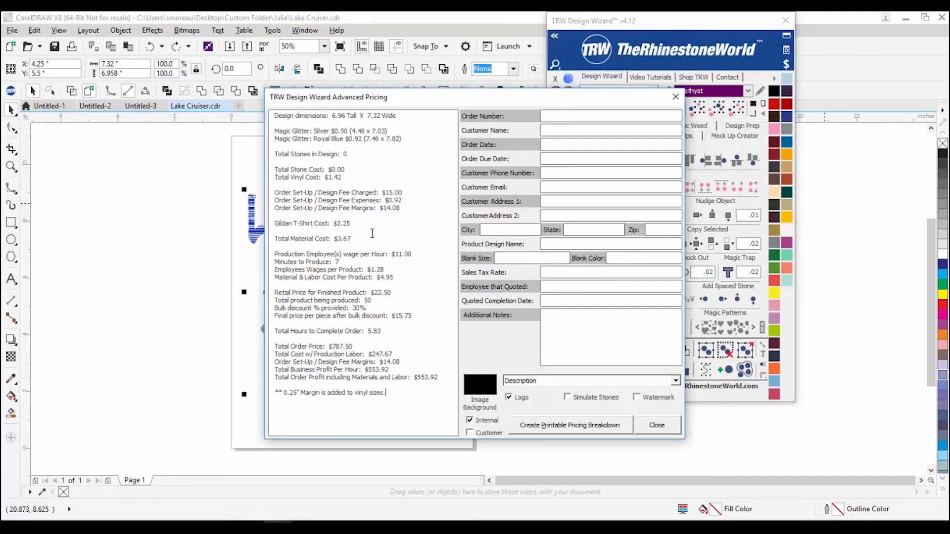
left_click_drag(358, 239, 276, 241)
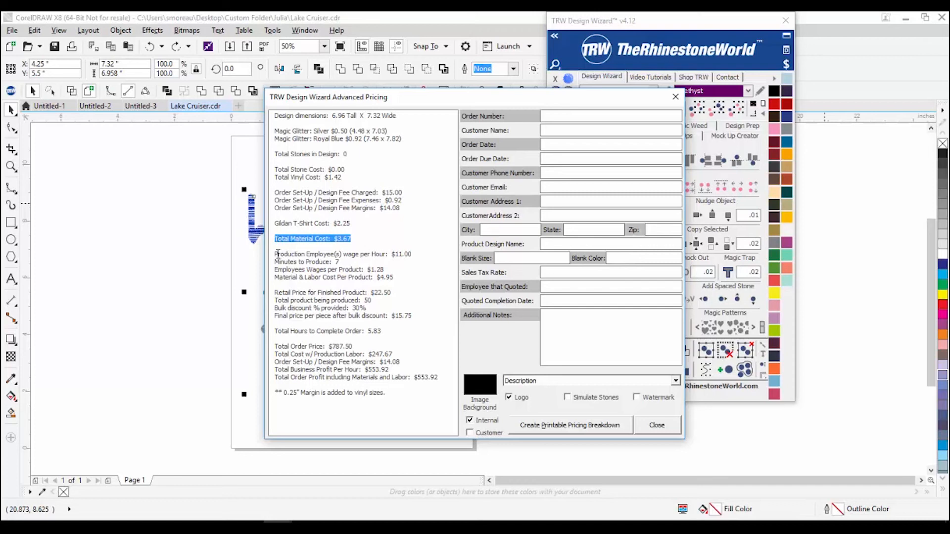
left_click_drag(391, 254, 415, 255)
left_click(341, 262)
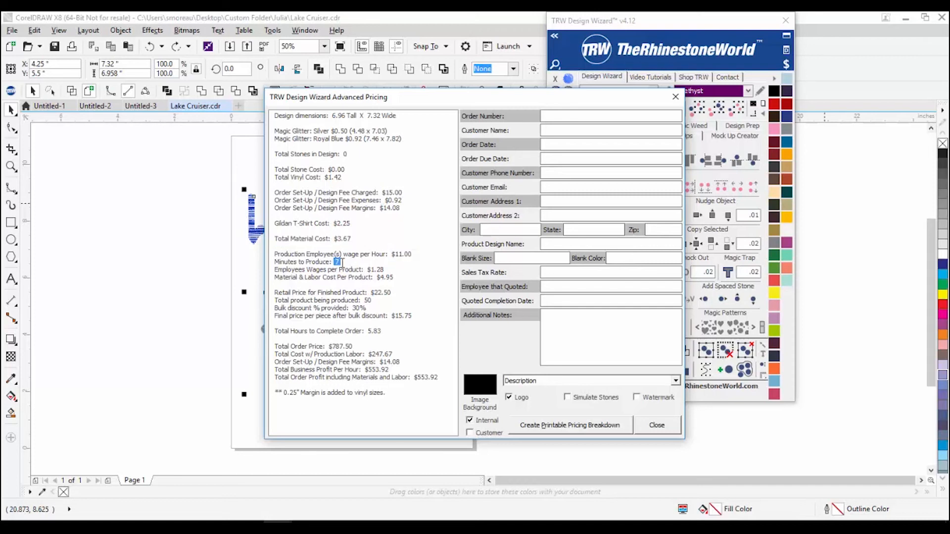
double_click(377, 269)
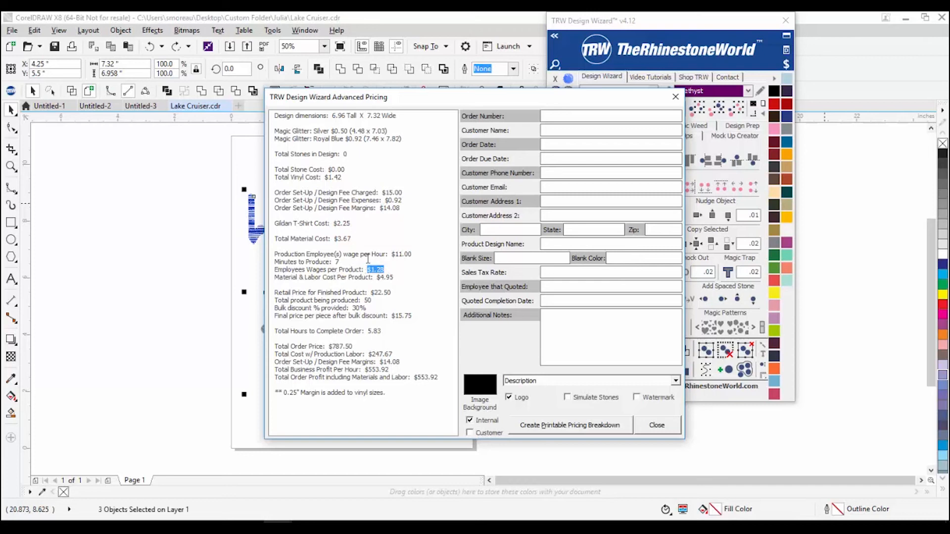
left_click(375, 279)
left_click_drag(378, 278, 405, 279)
left_click(371, 292)
left_click(399, 297)
left_click_drag(393, 319, 429, 320)
left_click_drag(388, 334, 369, 333)
left_click(370, 335)
left_click_drag(369, 335, 385, 331)
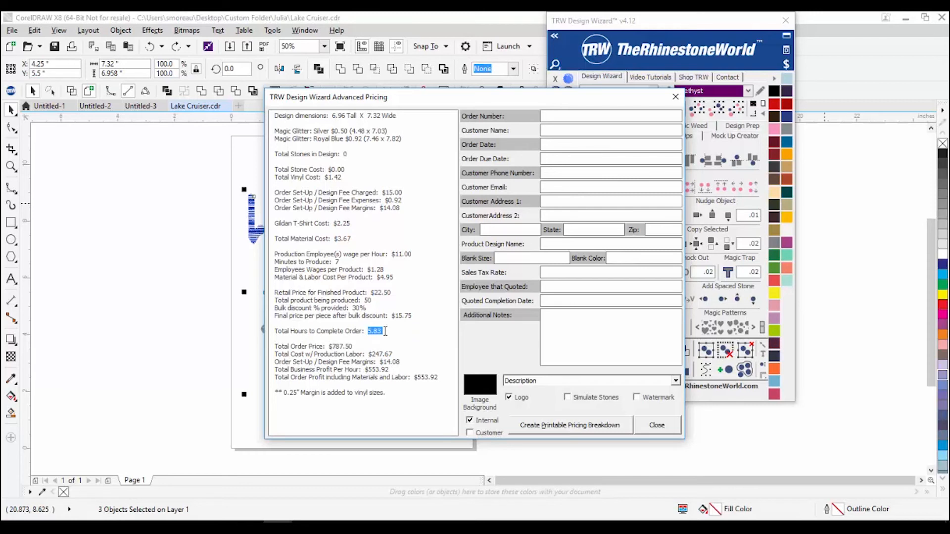
left_click(366, 344)
left_click_drag(325, 346, 362, 348)
left_click(362, 348)
left_click_drag(369, 354, 401, 356)
left_click(379, 364)
left_click_drag(380, 363, 404, 363)
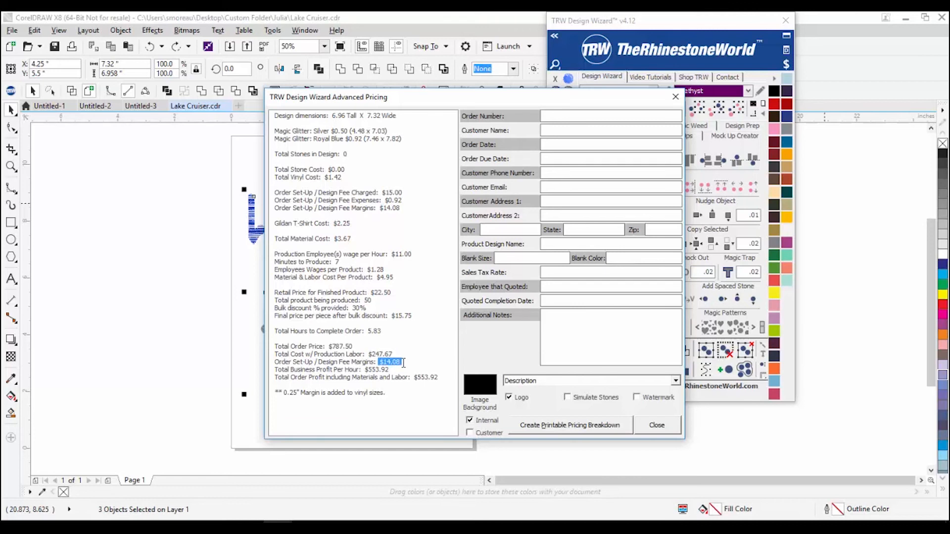
left_click_drag(389, 370, 369, 372)
left_click(412, 382)
left_click_drag(441, 378, 414, 378)
left_click(421, 383)
double_click(425, 379)
triple_click(380, 332)
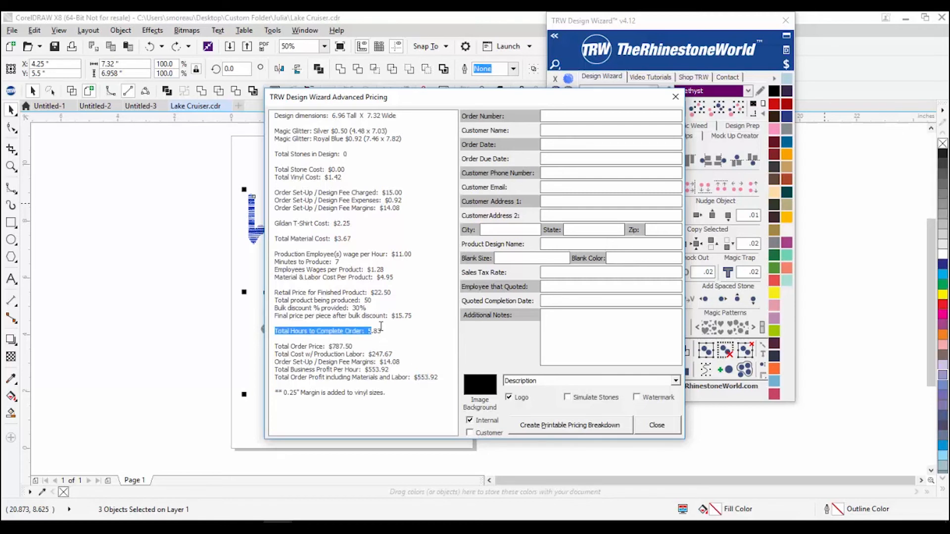
left_click(379, 333)
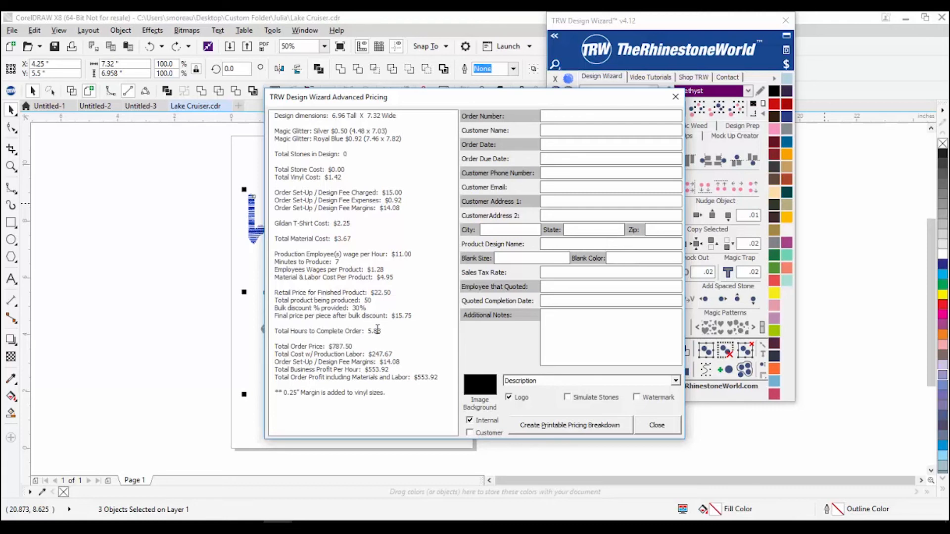
Step: Enter the order number, customer's name, dates 05.01.17 and 05.02.17, and the customer's phone number
left_click(572, 118)
type("12345")
type("05.")
type("01.17")
type("05.")
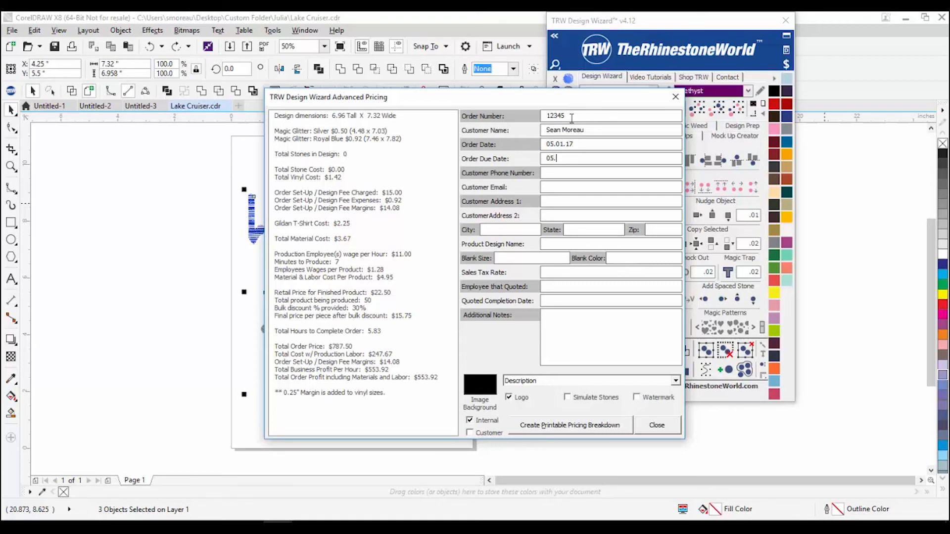
type("02.17")
key("Tab")
Step: Fill in the customer's e-mail address, street address and city
key("Tab")
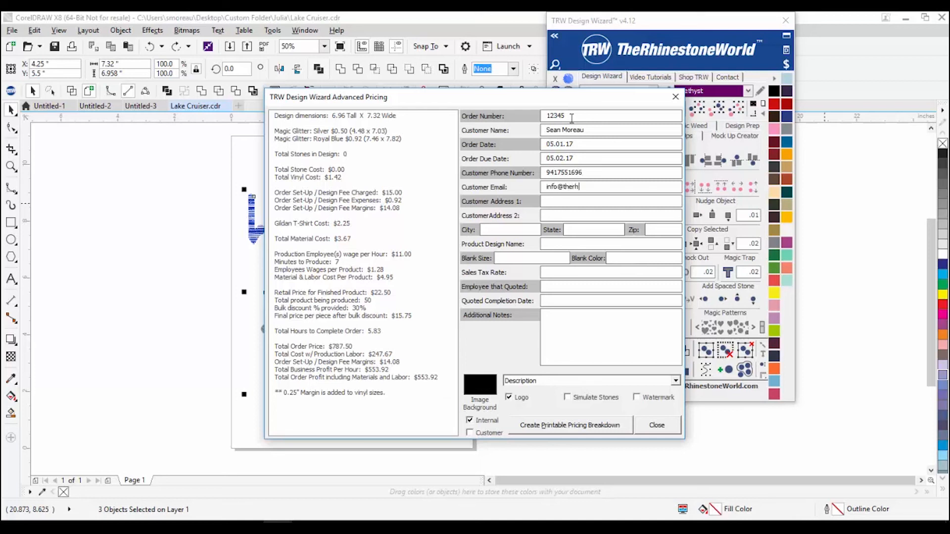
key("Tab")
type("123 fake stSarasota")
Step: Enter the customer's state and zip code, then begin the design name 'Lake'
key("Tab")
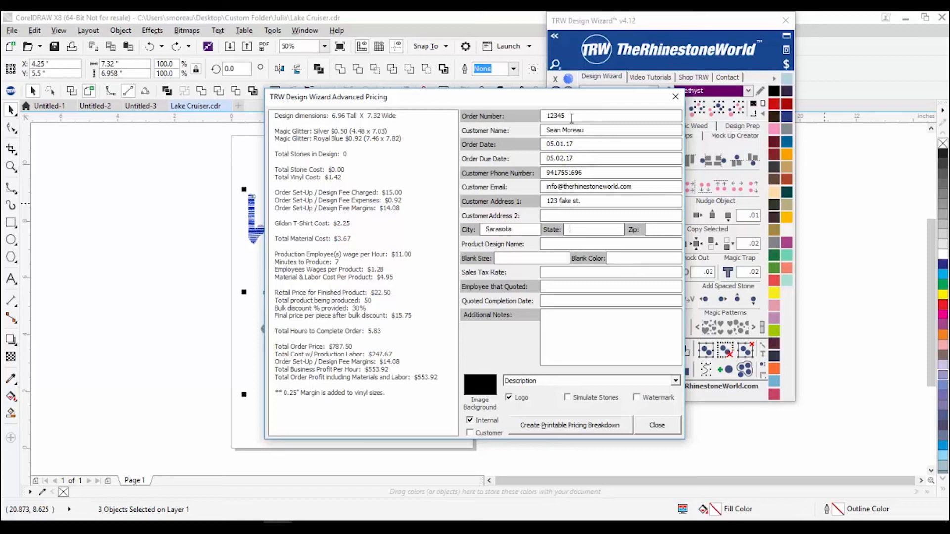
type("Fl")
key("Tab")
type("34243")
type("ake")
Step: Complete the design name as 'Lake Cruiser', set blank colour White and sales tax rate .65
mouse_move(487, 99)
left_mouse_down()
mouse_move(653, 172)
mouse_move(494, 63)
mouse_move(485, 106)
left_mouse_up()
type("C")
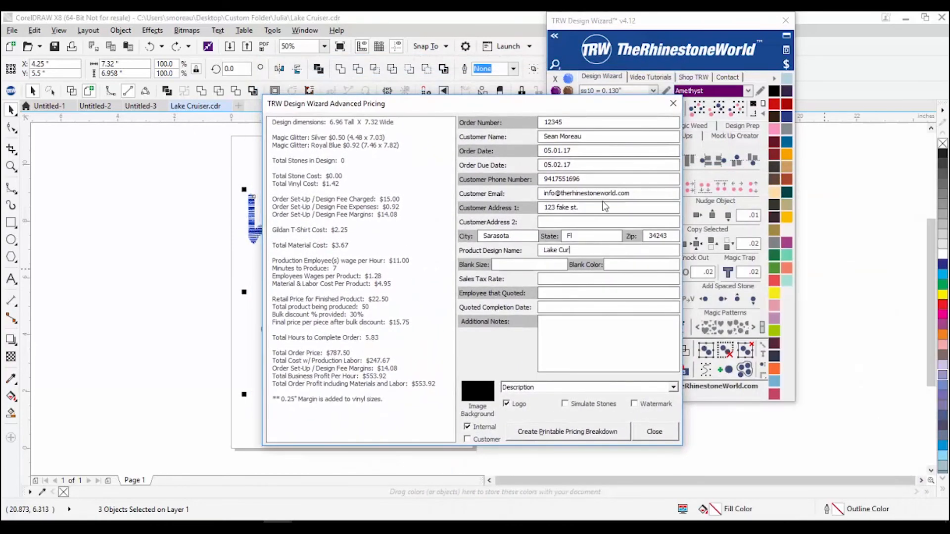
type("ruiser")
left_click(520, 264)
type("White")
type(".65")
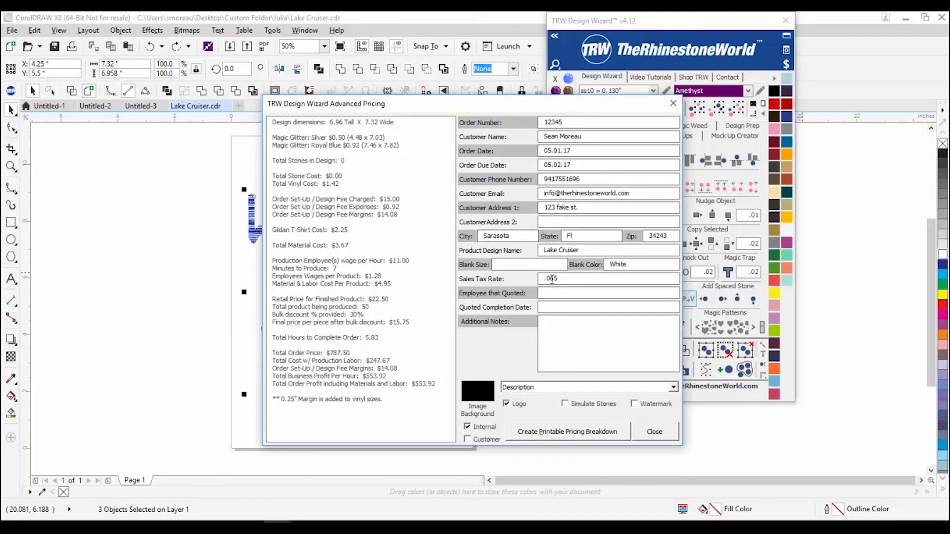
Step: Enter the quoting employee, completion date 05.01.17 and a callback note with phone, then tick Customer
left_click(555, 292)
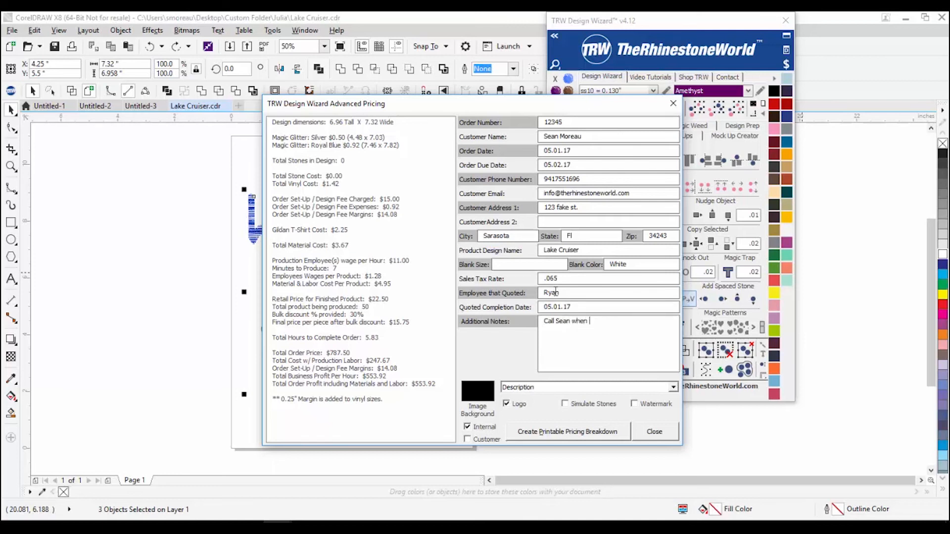
key("BackSpace")
key("BackSpace")
key("BackSpace")
key("BackSpace")
key("BackSpace")
key("BackSpace")
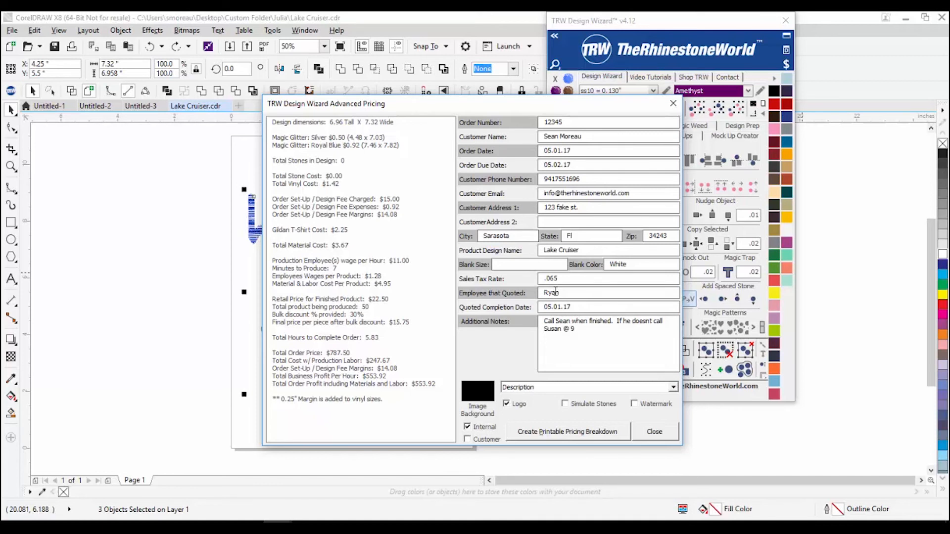
left_click(467, 440)
Step: Move the wizard panel aside, request the printable pricing breakdown, and acknowledge the No Logo Found warning
left_click_drag(707, 23, 865, 67)
left_click(844, 181)
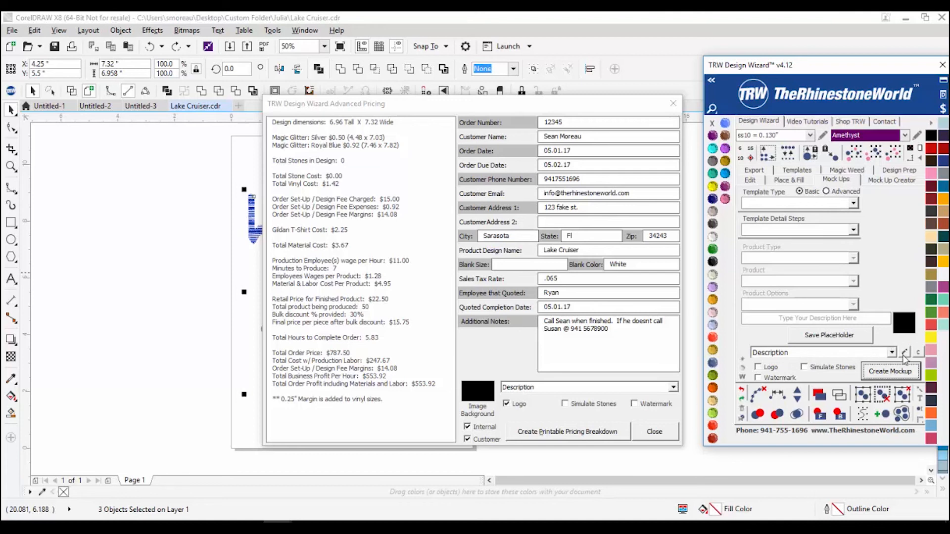
left_click(669, 391)
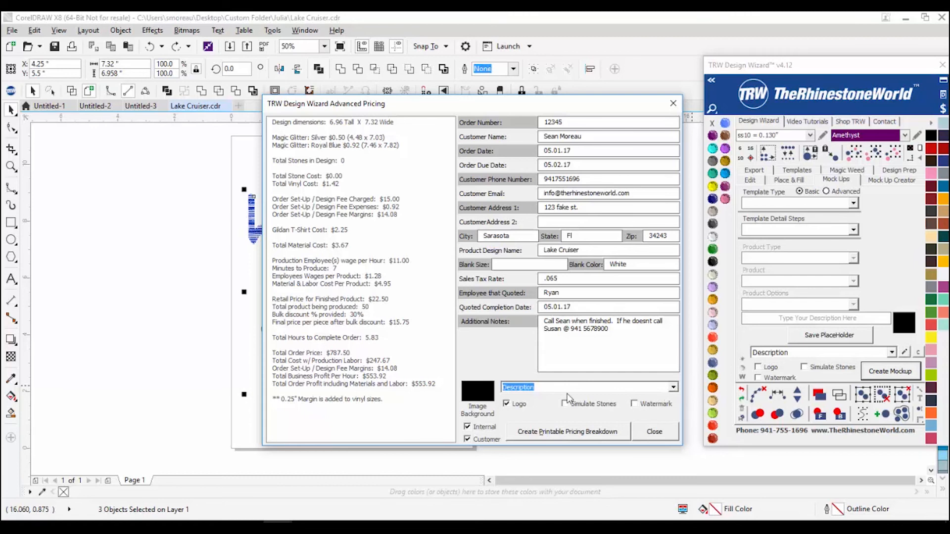
left_click(548, 434)
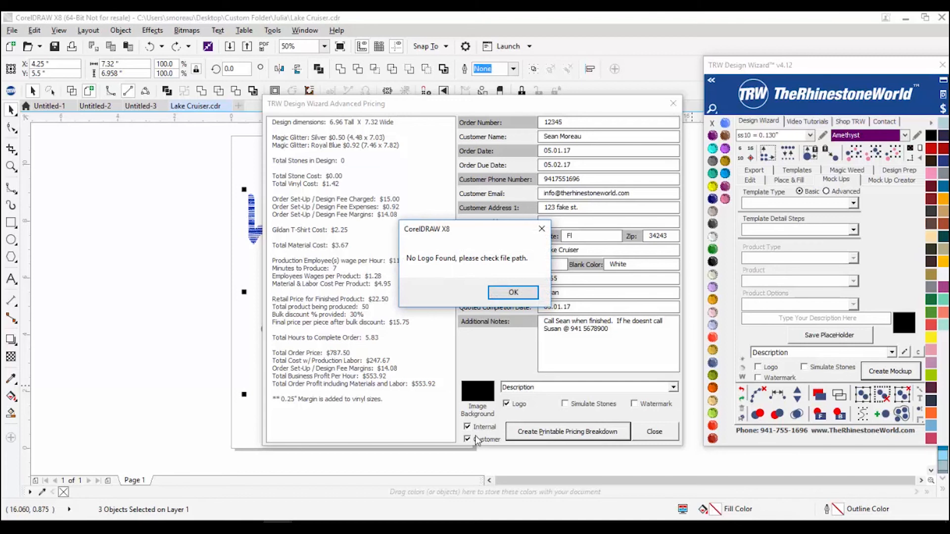
left_click(506, 296)
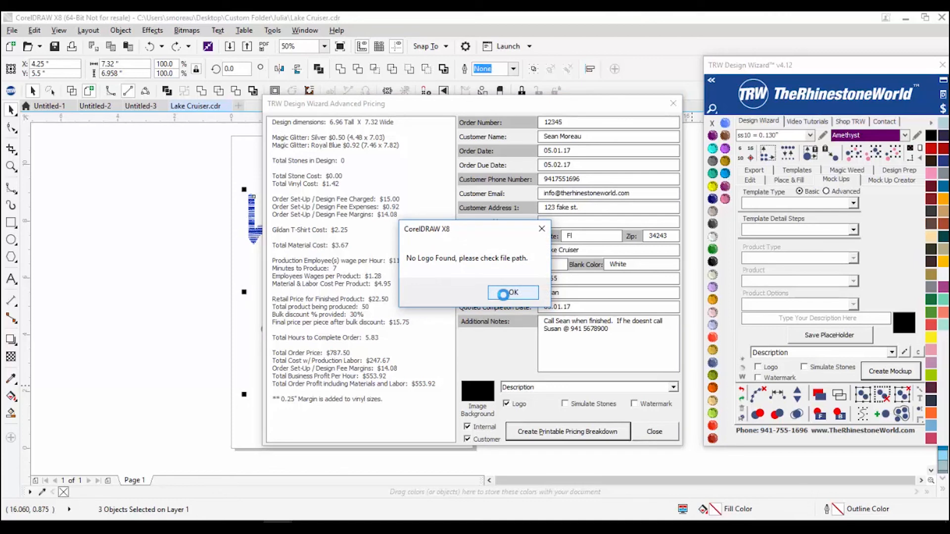
Step: Finish generating the pricing pages and flip between the Internal Pricing and Customer Pricing pages
left_click(503, 294)
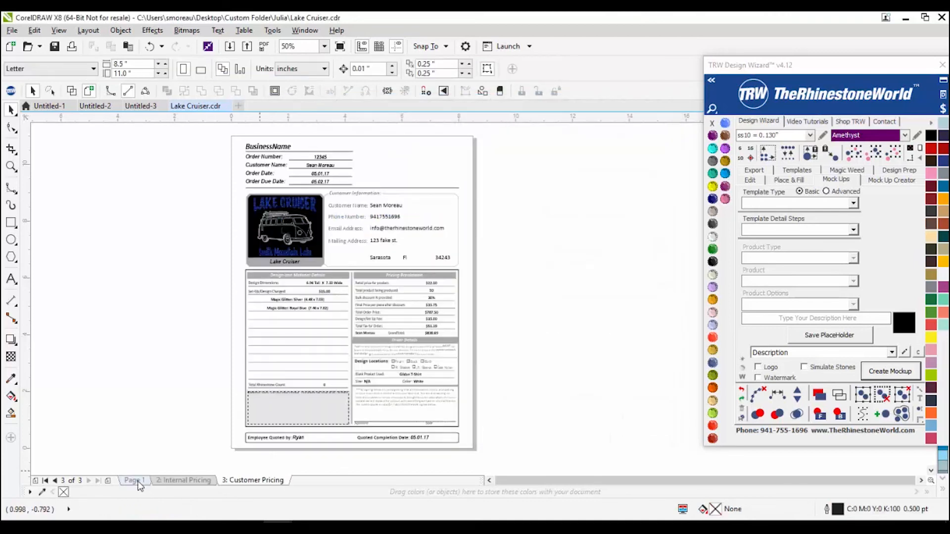
left_click(170, 481)
left_click(242, 483)
left_click(183, 480)
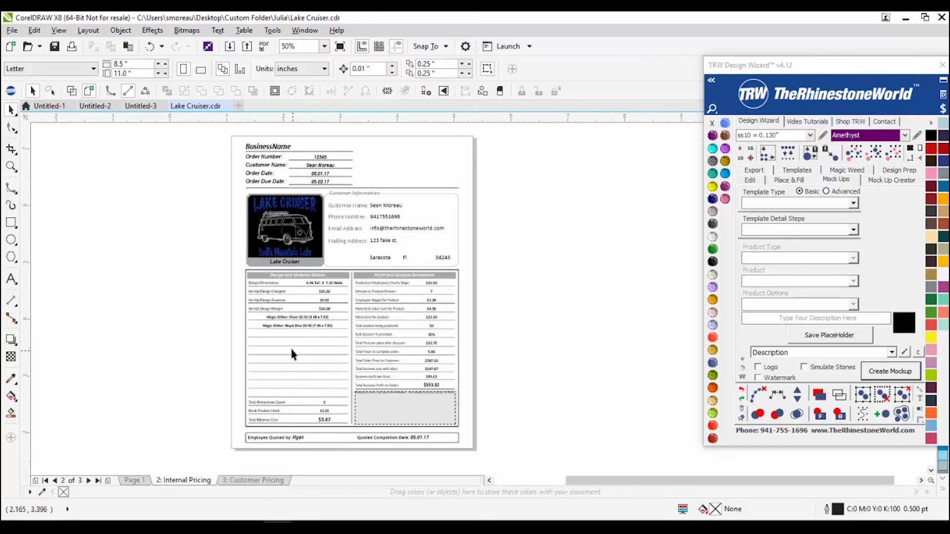
Step: Zoom around the Internal Pricing page to check the $553.92 profit breakdown, then select the logo's black background
scroll(316, 350, "up", 4)
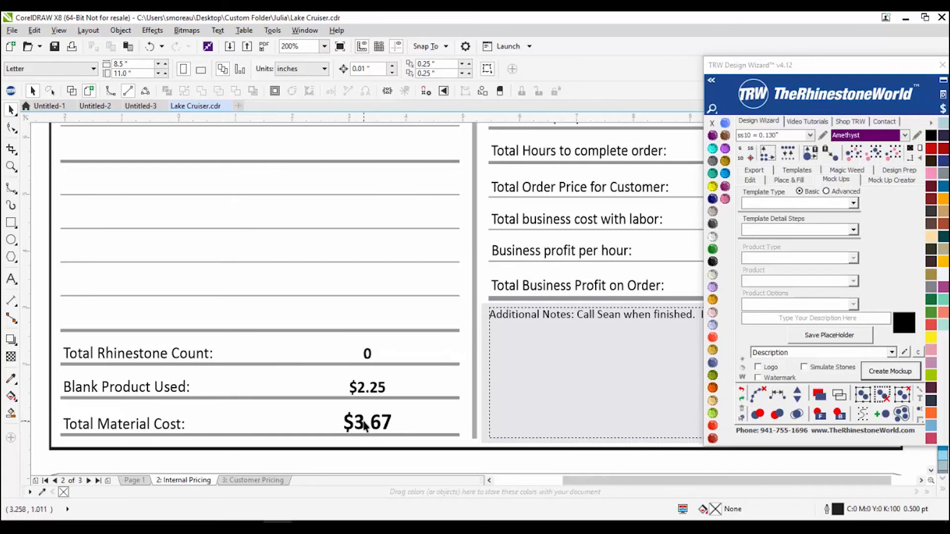
scroll(365, 421, "down", 2)
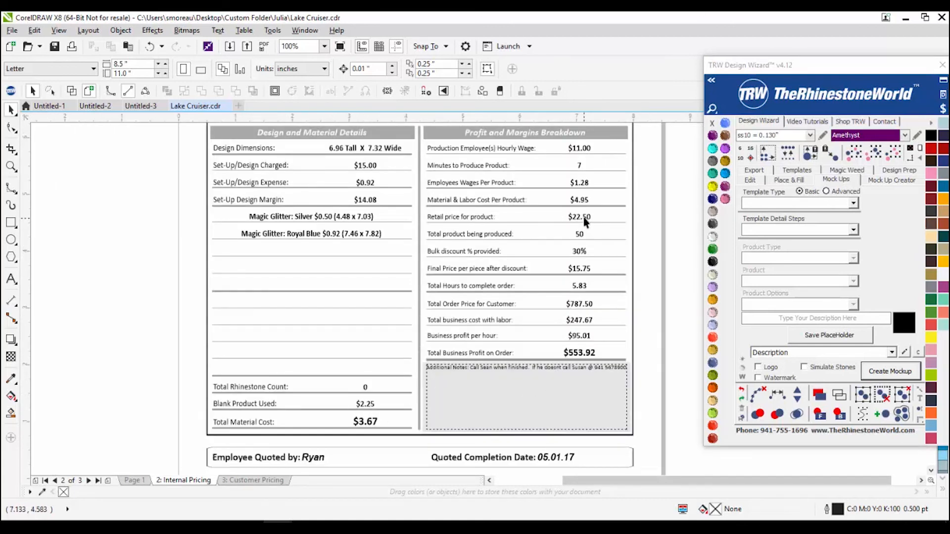
scroll(490, 253, "down", 2)
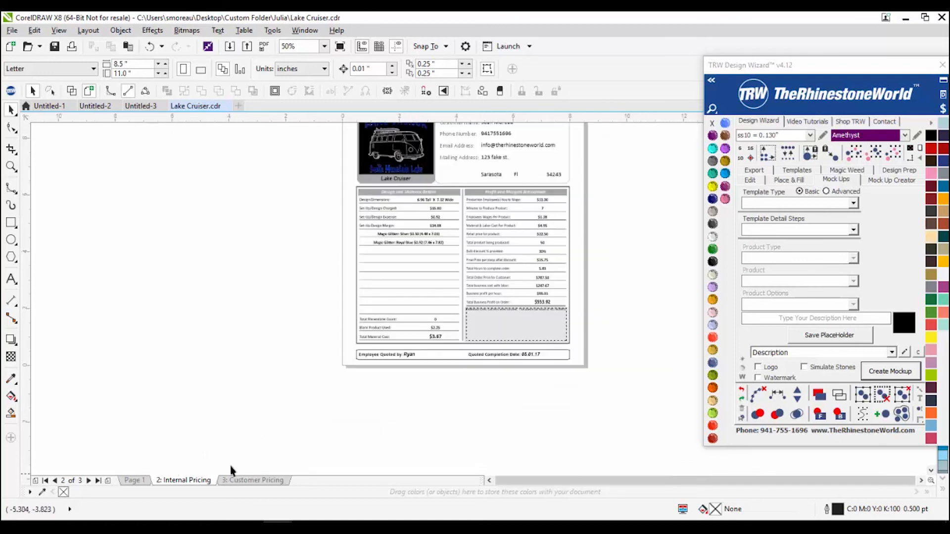
scroll(381, 346, "down", 2)
scroll(382, 346, "up", 2)
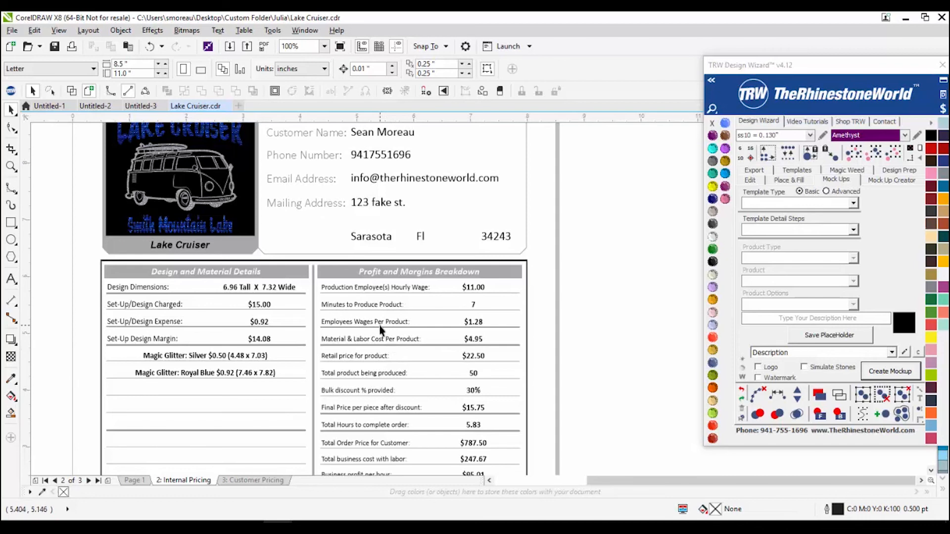
scroll(386, 312, "down", 2)
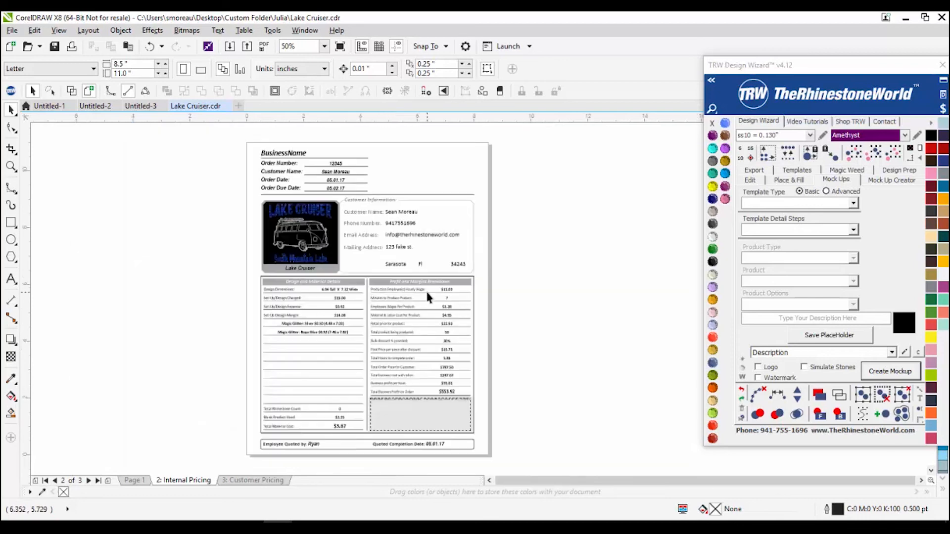
scroll(426, 289, "up", 2)
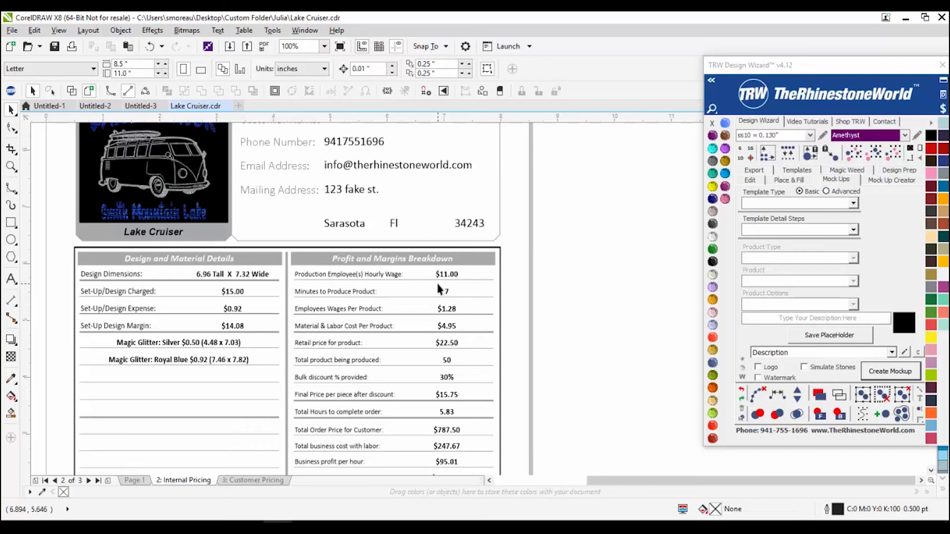
scroll(438, 285, "down", 2)
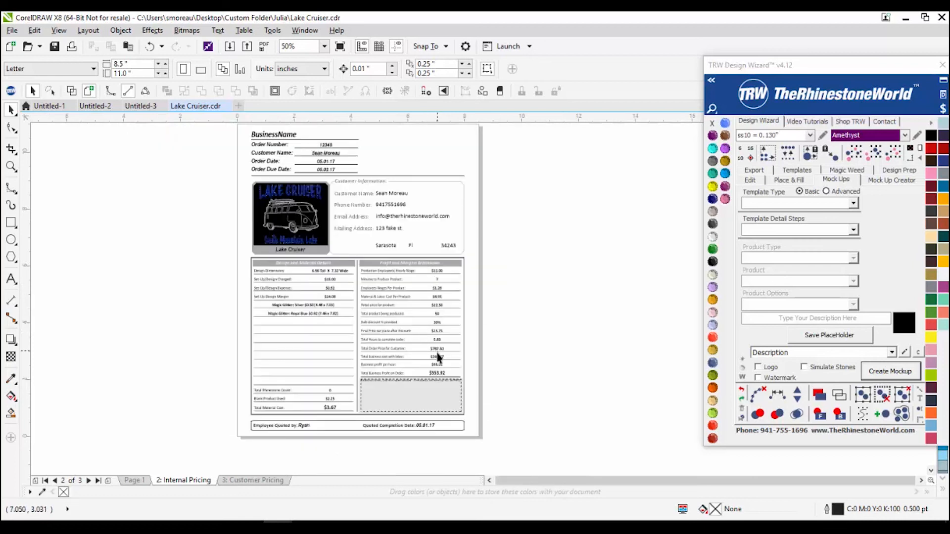
scroll(440, 380, "up", 2)
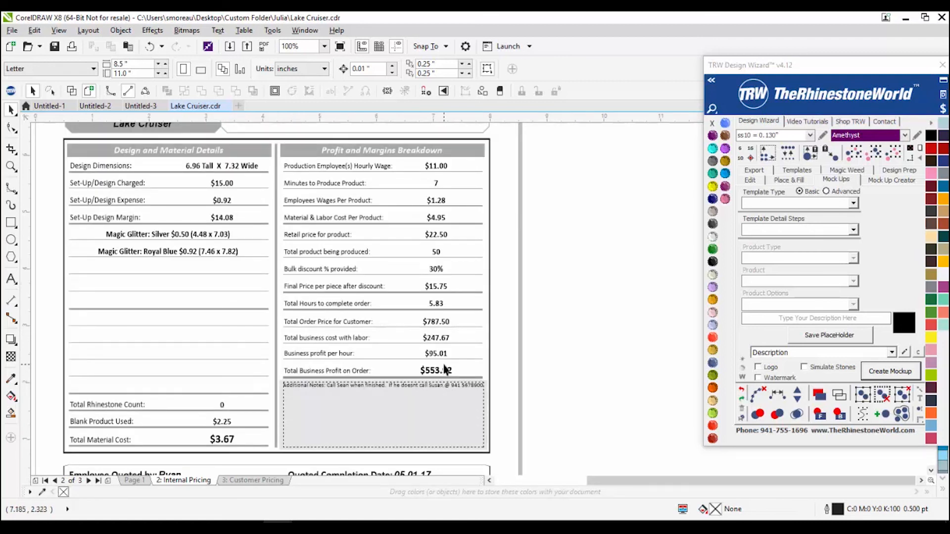
scroll(448, 369, "down", 2)
scroll(450, 366, "up", 2)
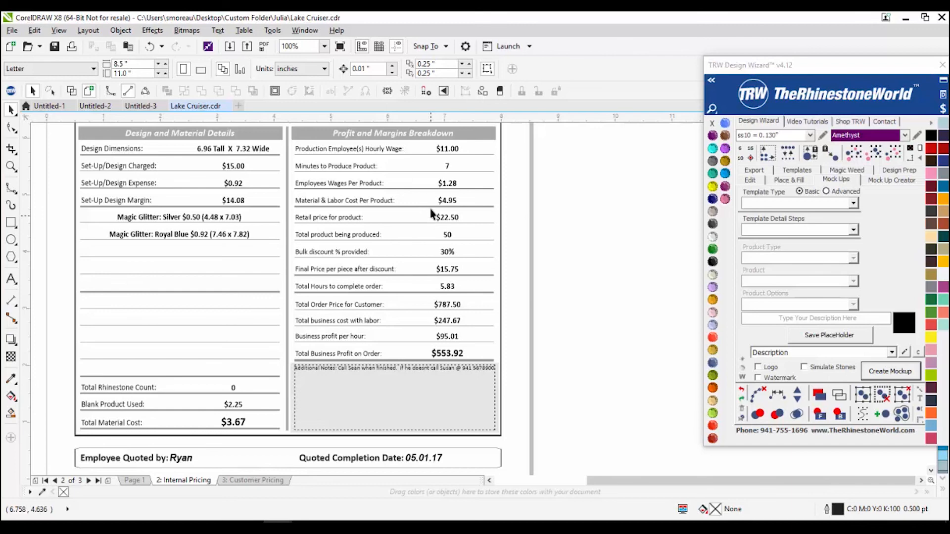
scroll(363, 228, "down", 2)
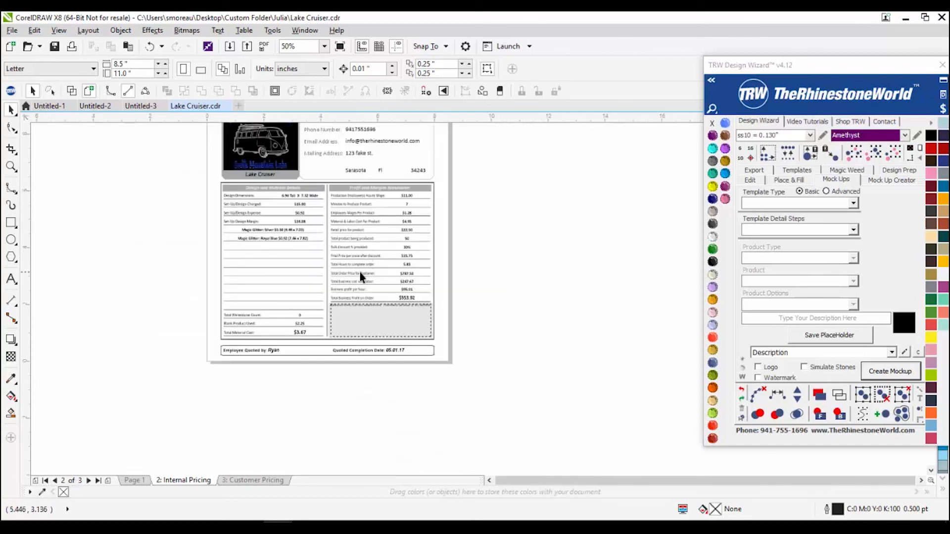
scroll(296, 324, "up", 2)
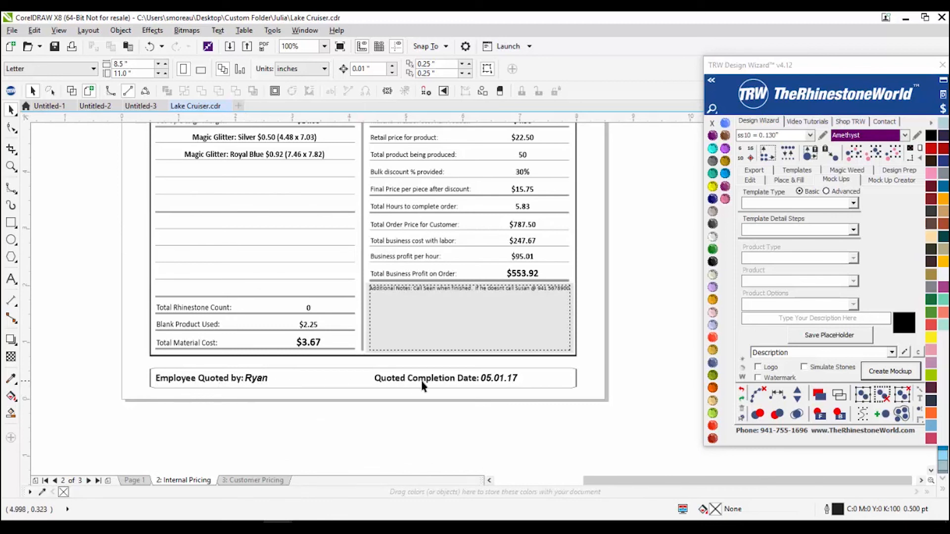
scroll(532, 280, "up", 2)
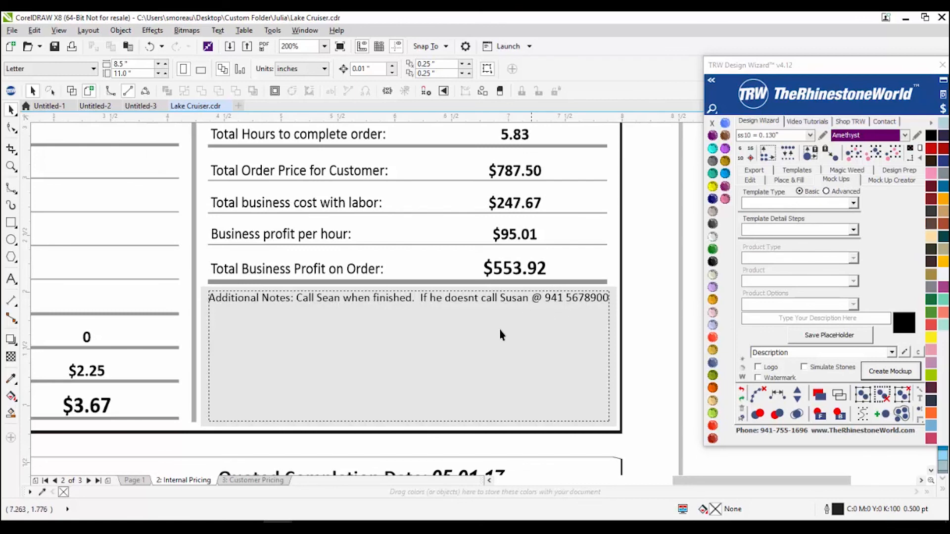
scroll(500, 333, "down", 4)
scroll(475, 222, "down", 1)
scroll(454, 206, "up", 5)
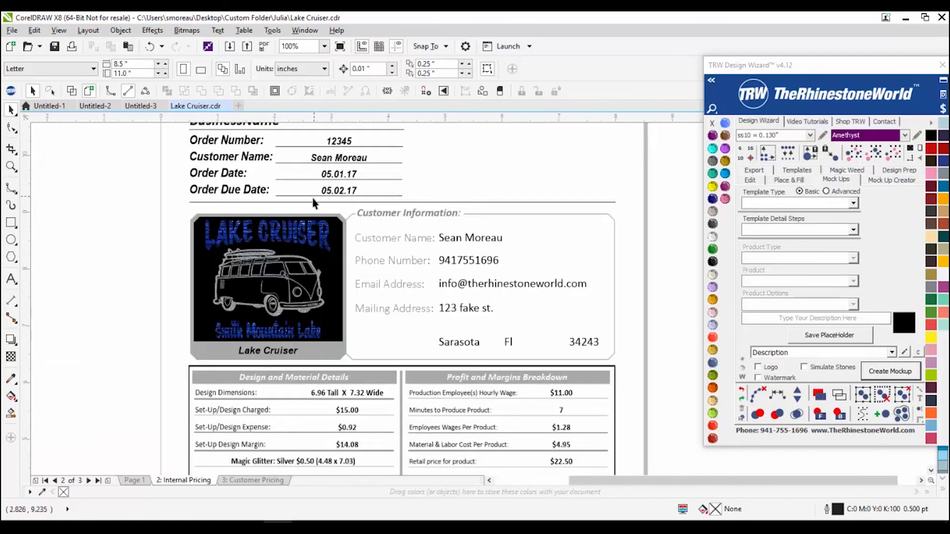
left_click(371, 247)
Step: Try Crystal, Black Diamond and Topaz swatches, settle on Smoked Topaz for the logo background, then deselect
scroll(347, 245, "down", 1)
scroll(322, 275, "up", 1)
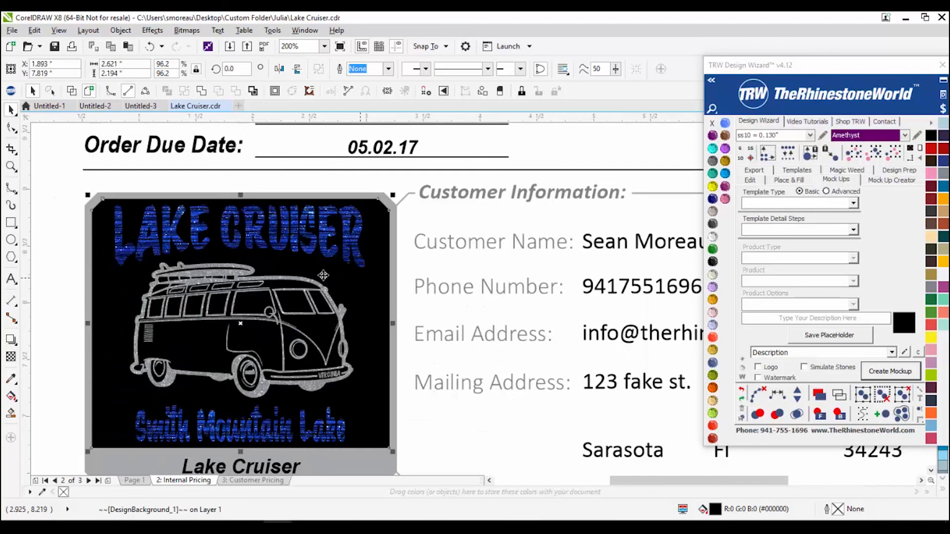
left_click(712, 236)
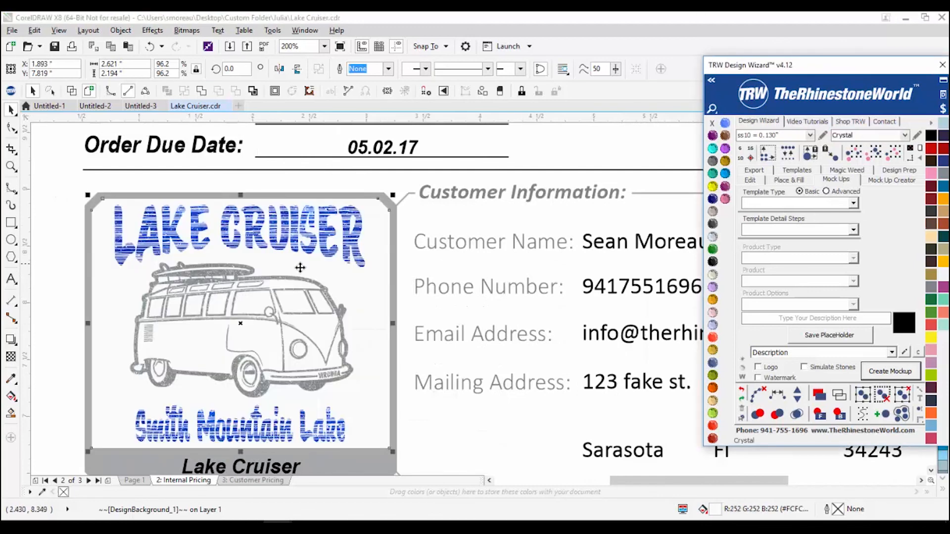
left_click(713, 161)
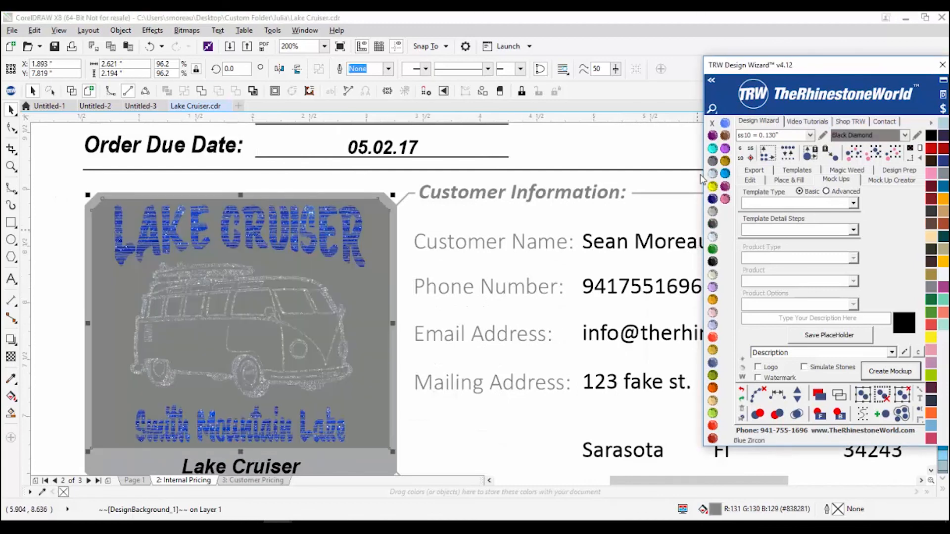
left_click(725, 162)
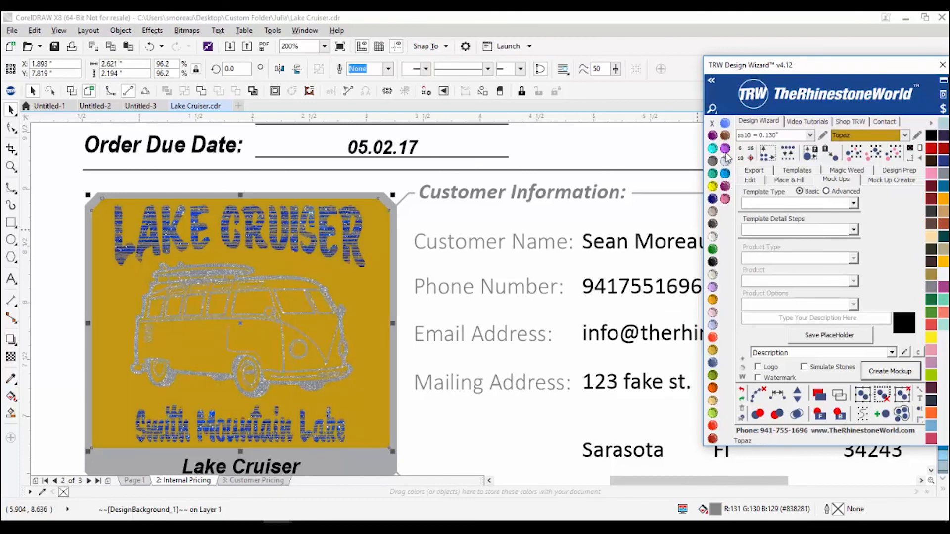
left_click(726, 137)
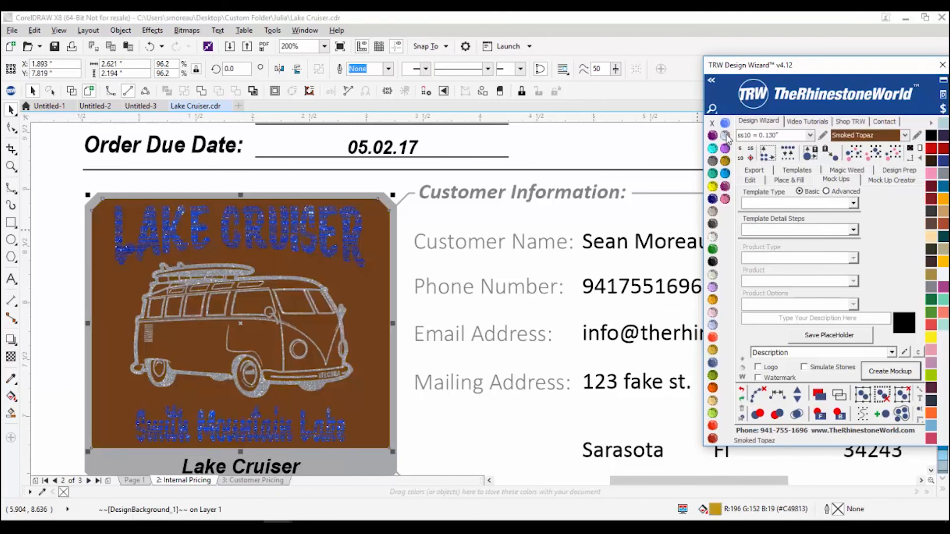
left_click(74, 307)
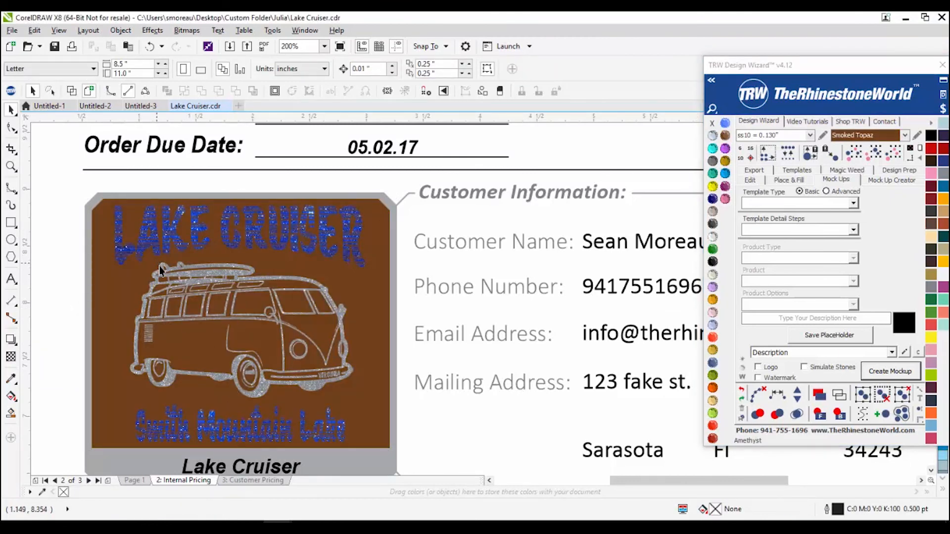
scroll(178, 221, "down", 2)
scroll(165, 194, "up", 3)
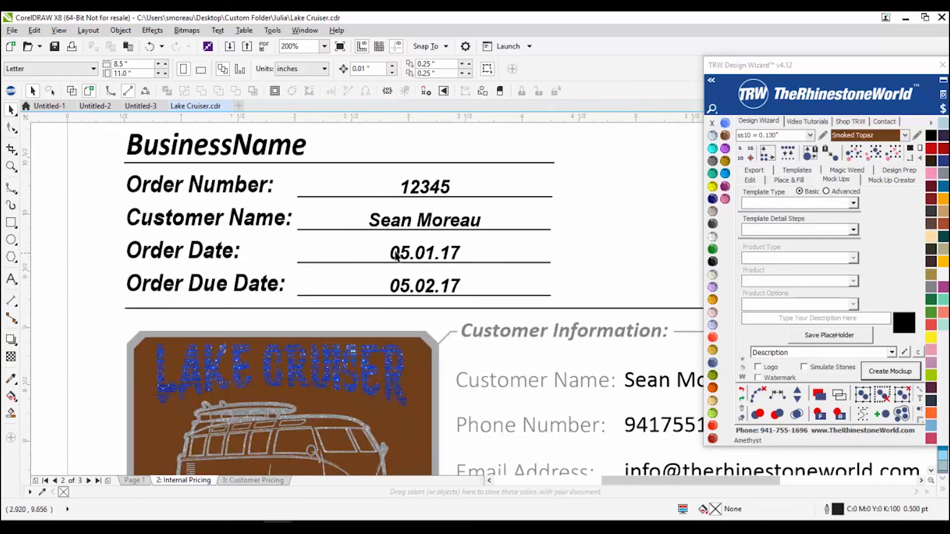
scroll(308, 187, "down", 2)
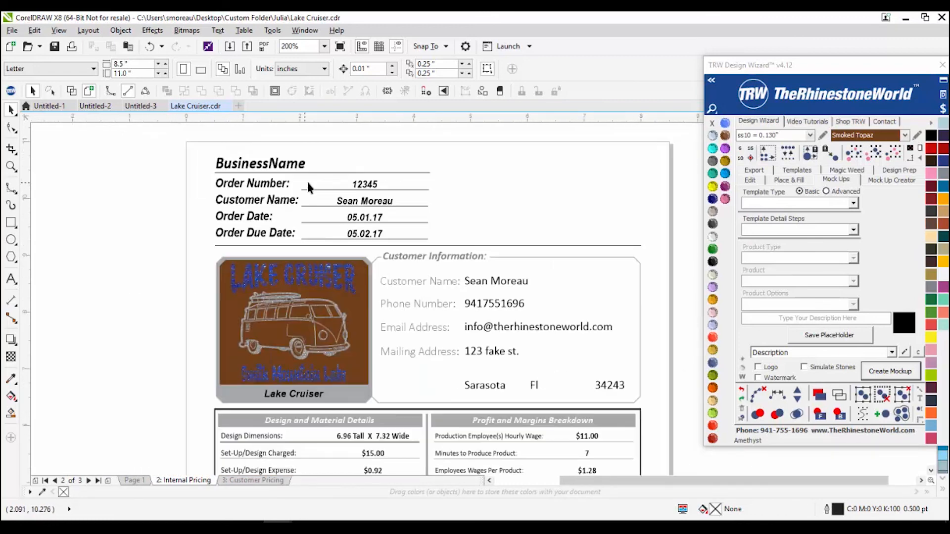
left_click(248, 167)
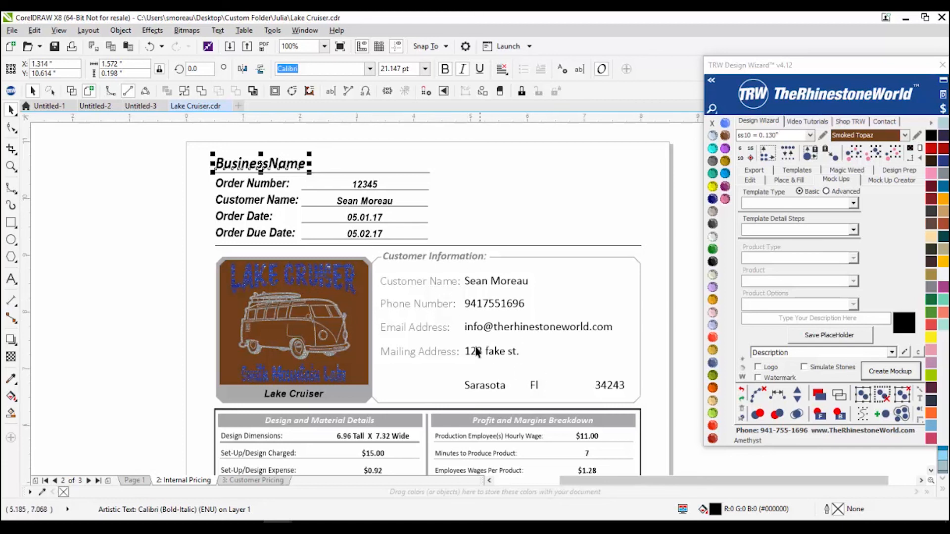
scroll(484, 352, "down", 3)
Step: Show the Customer Pricing page, zoom into its breakdown up to the $838.69 total, and move the wizard aside
left_click(272, 480)
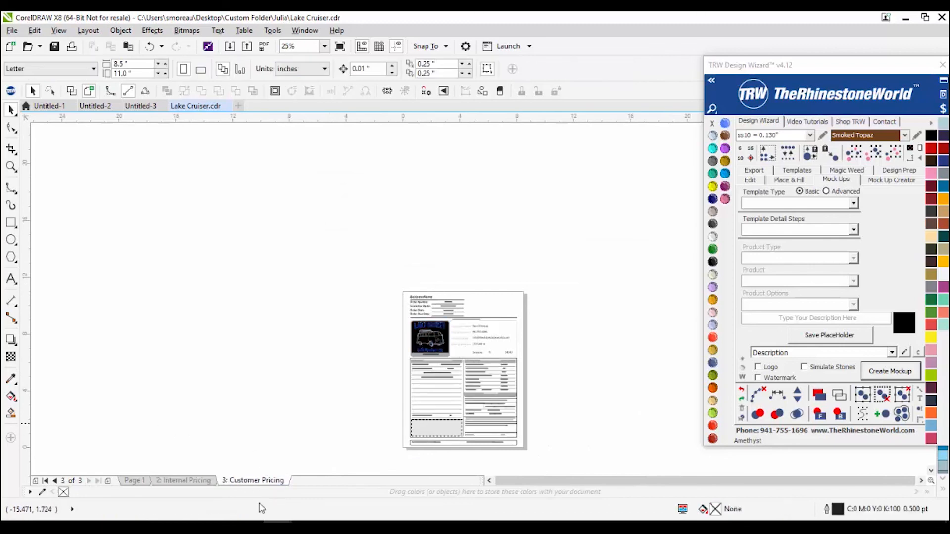
scroll(498, 464, "up", 3)
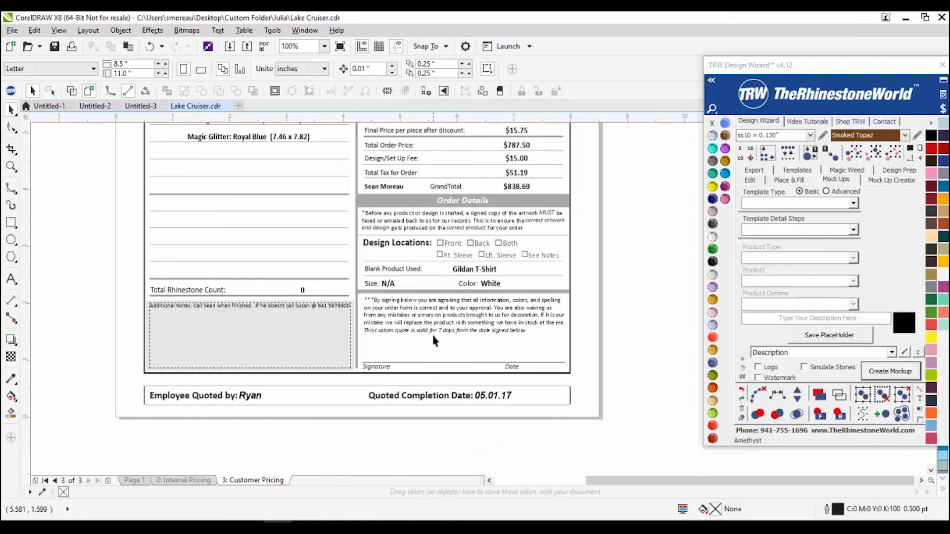
scroll(442, 366, "down", 2)
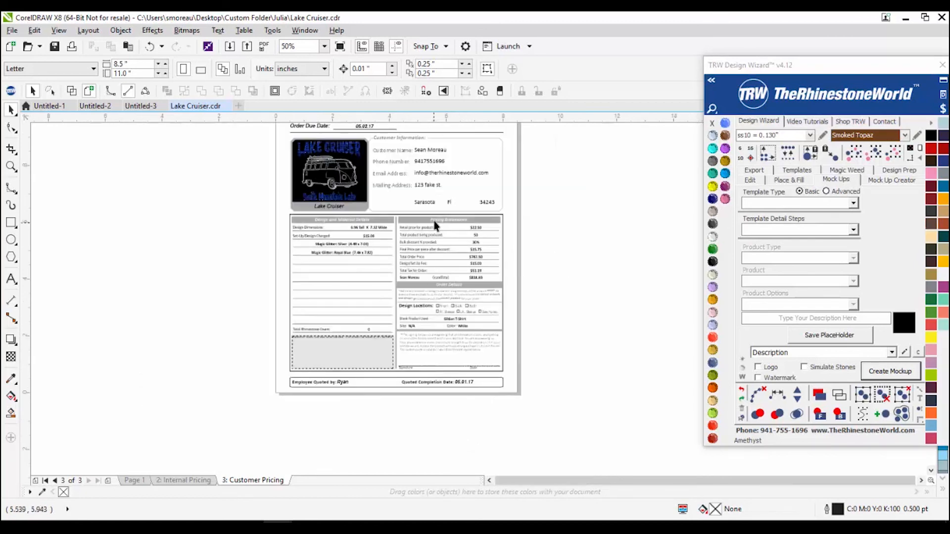
scroll(435, 227, "up", 2)
scroll(423, 280, "up", 2)
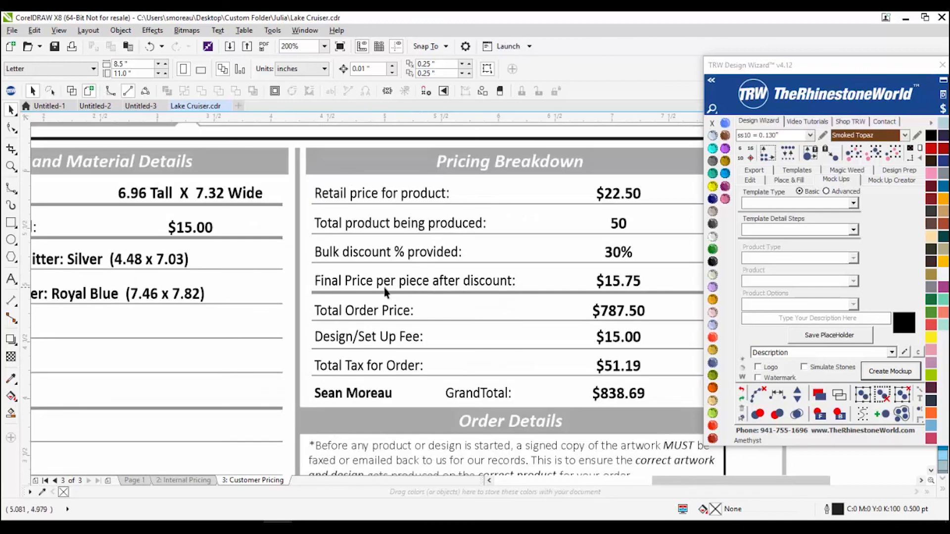
left_click_drag(842, 73, 901, 118)
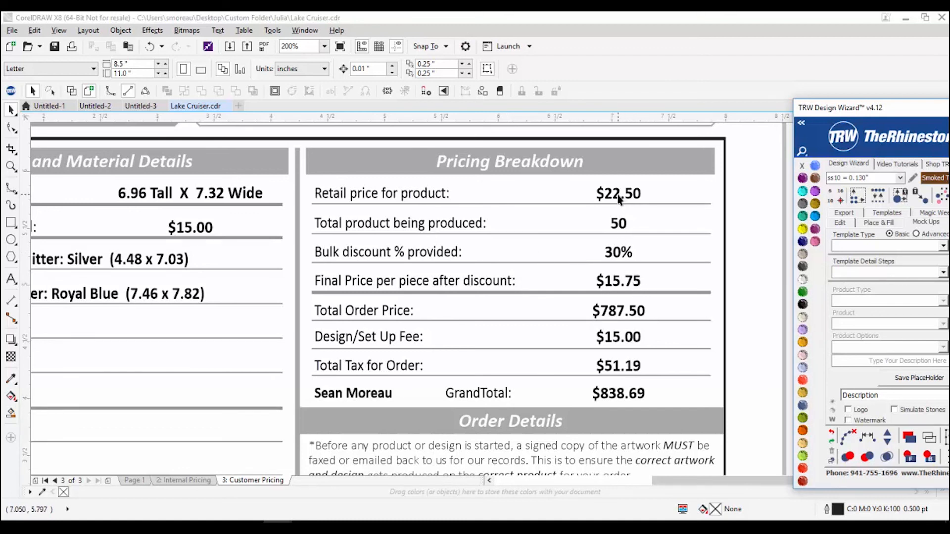
Step: Zoom over the Customer Pricing page, revisit Internal Pricing, then switch to the blank Untitled-3 document
scroll(529, 253, "down", 5)
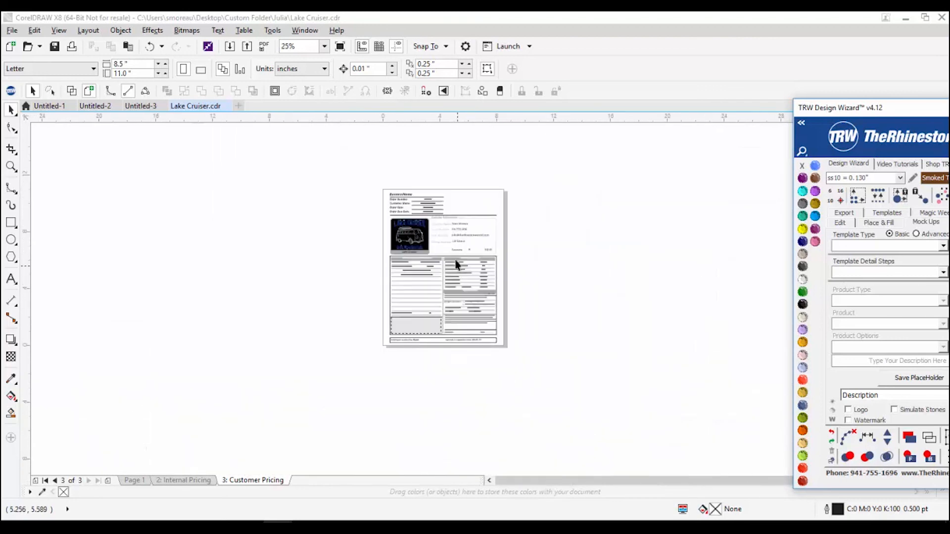
scroll(456, 267, "up", 4)
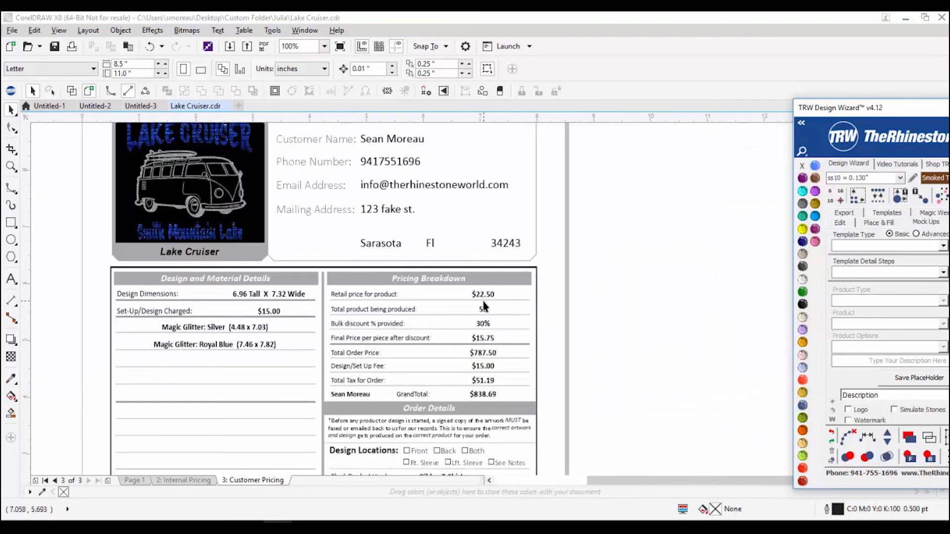
scroll(484, 307, "up", 2)
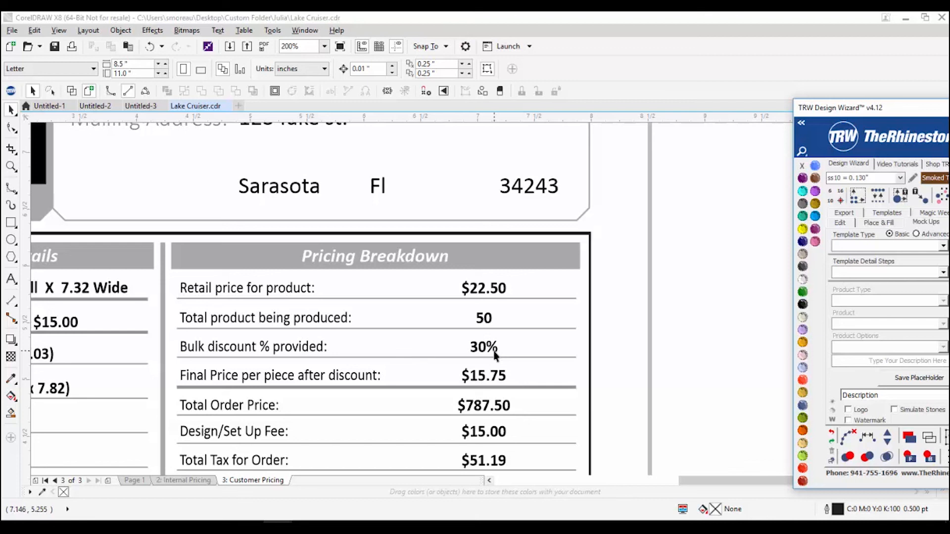
scroll(495, 355, "down", 2)
scroll(481, 429, "up", 2)
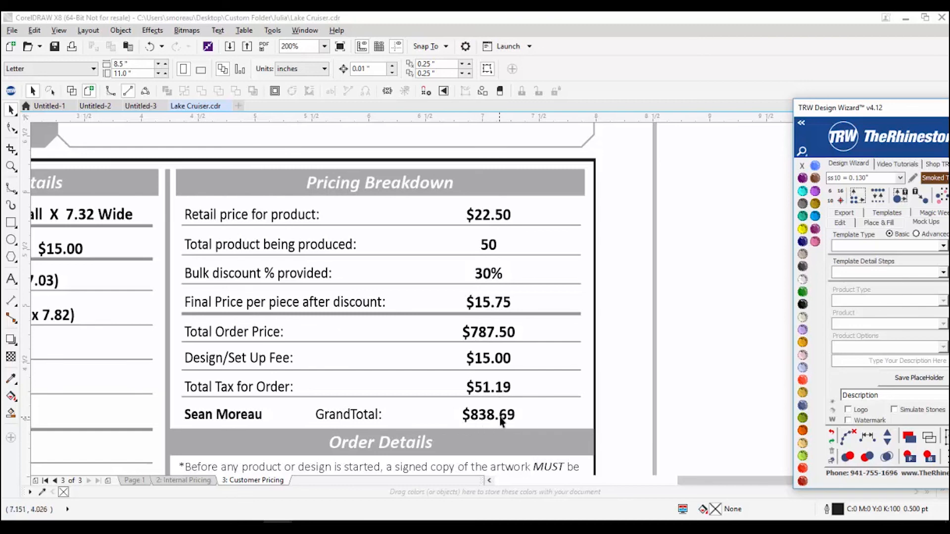
scroll(495, 406, "down", 2)
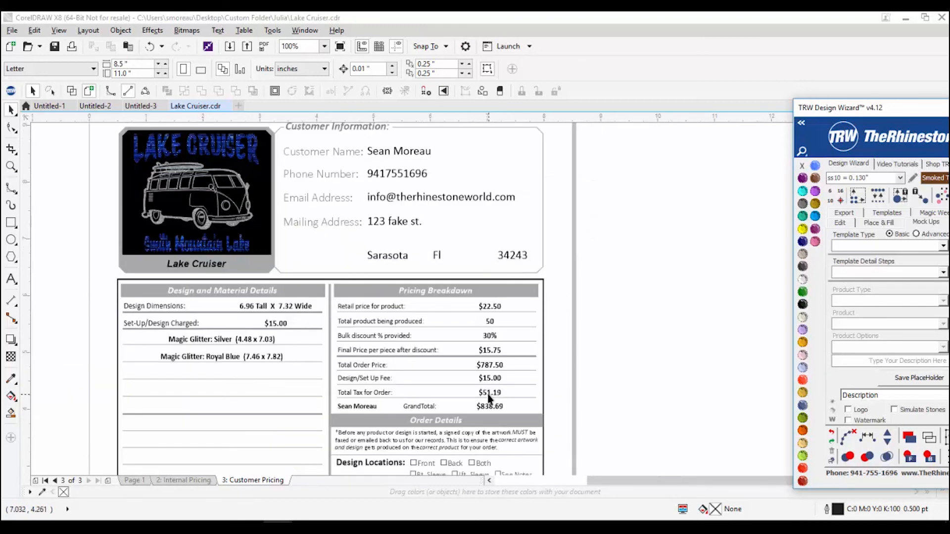
scroll(454, 386, "down", 1)
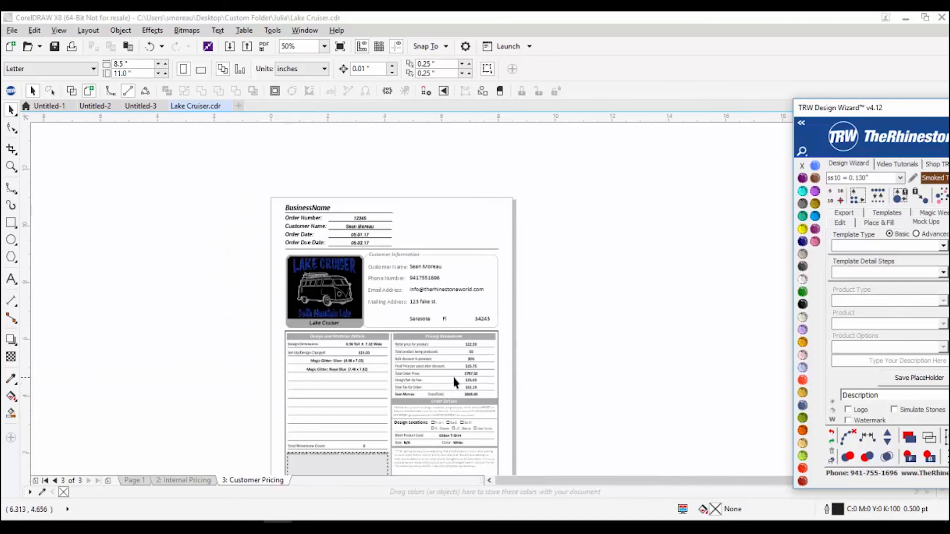
scroll(454, 380, "down", 1)
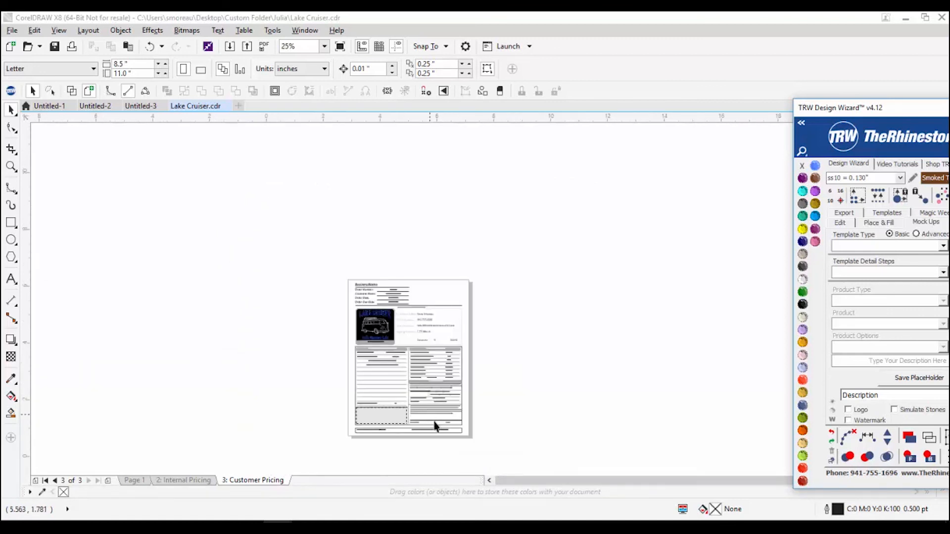
scroll(430, 425, "up", 1)
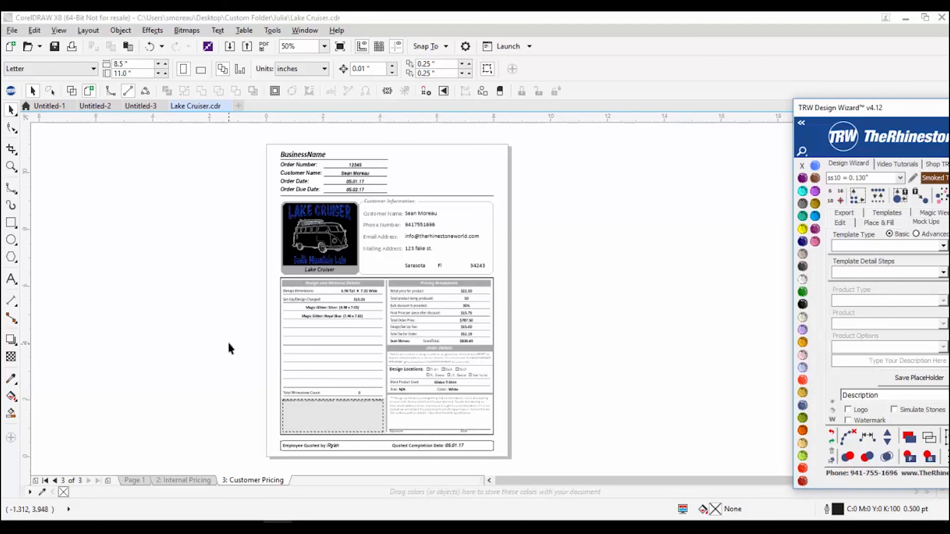
scroll(266, 333, "down", 1)
scroll(267, 351, "up", 1)
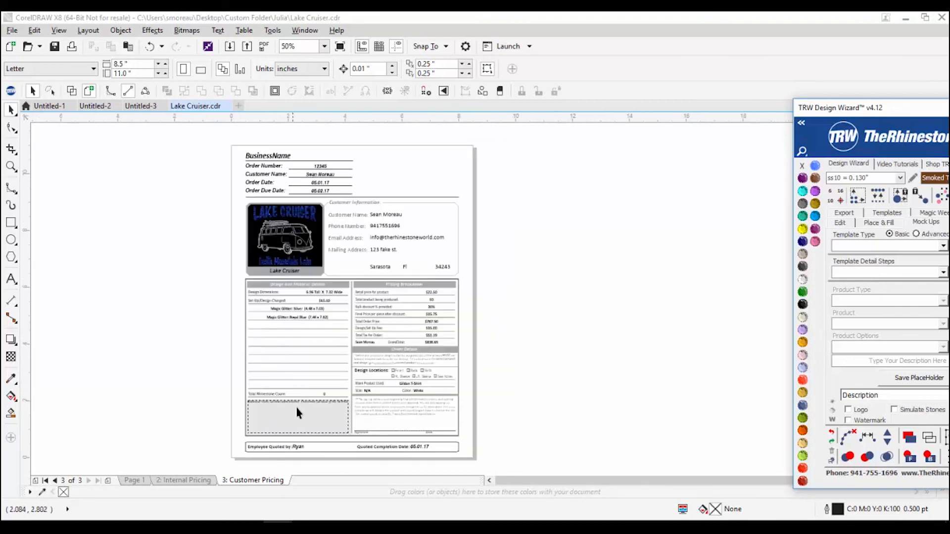
left_click(194, 480)
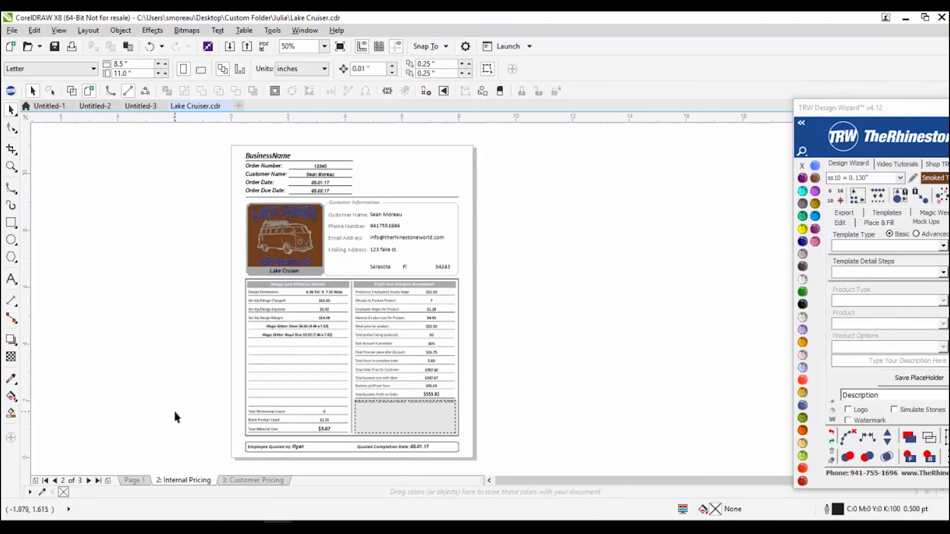
left_click(145, 108)
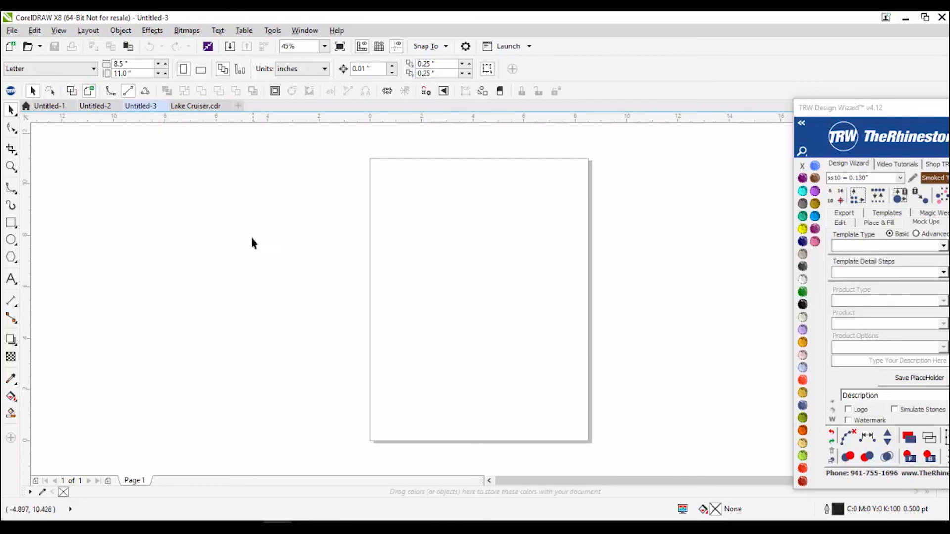
Step: In Chrome, filter the Training category to Upcoming to see 7 webinars, then go back to Lake Cruiser.cdr
mouse_move(143, 519)
left_click(193, 478)
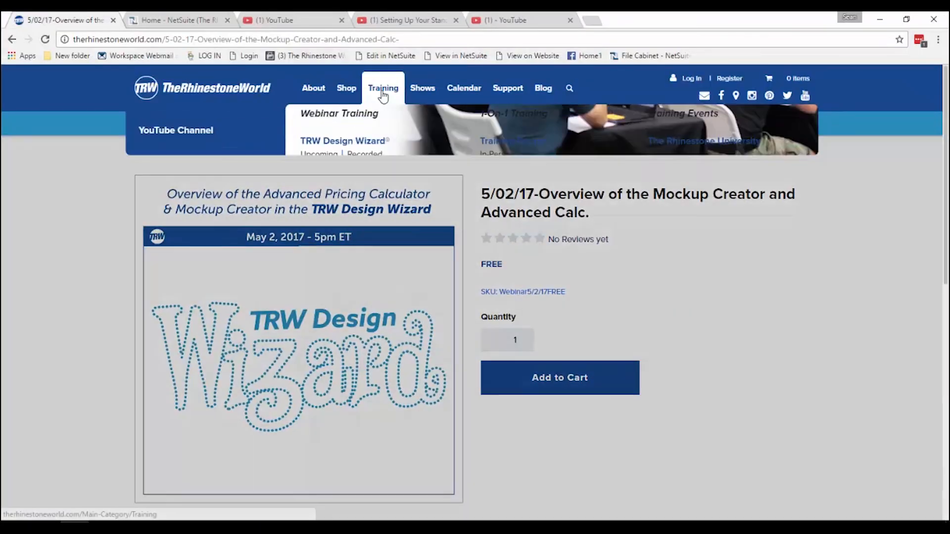
left_click(382, 89)
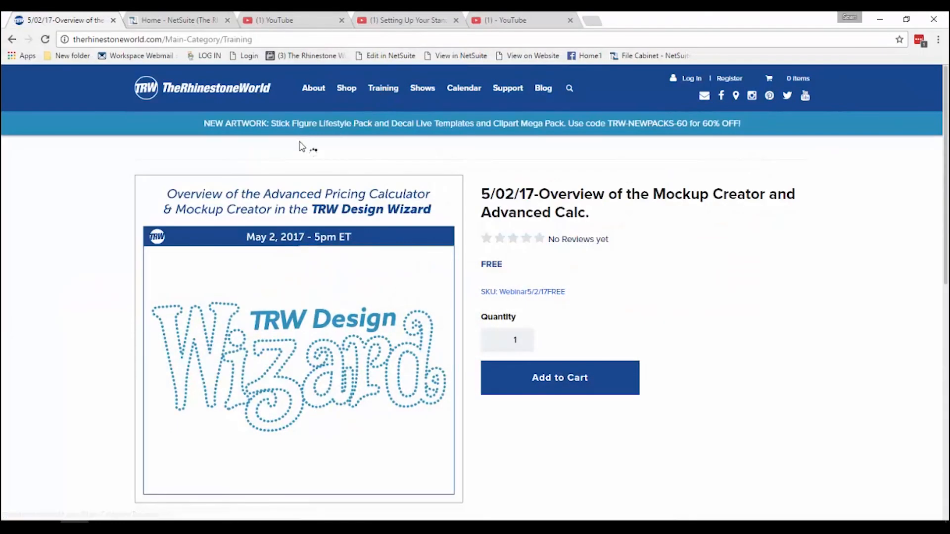
scroll(181, 388, "down", 6)
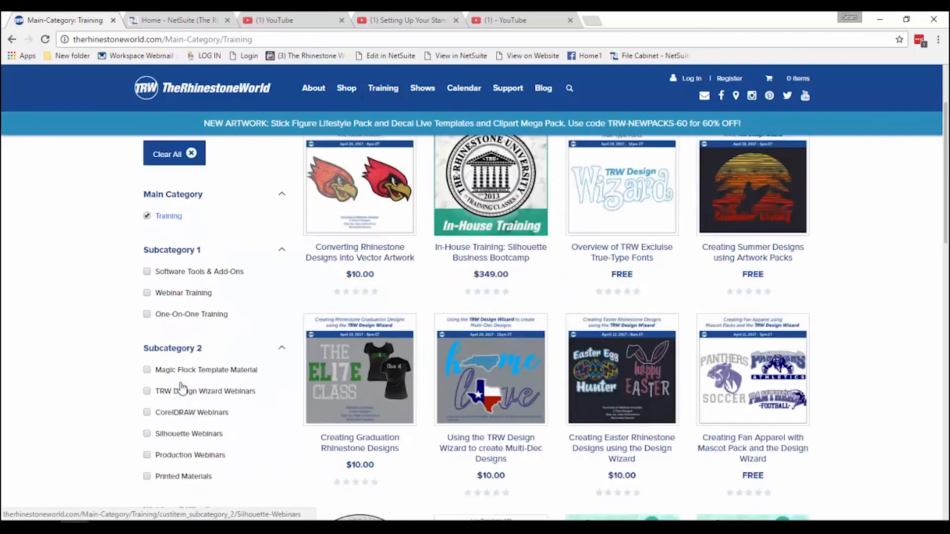
left_click(174, 472)
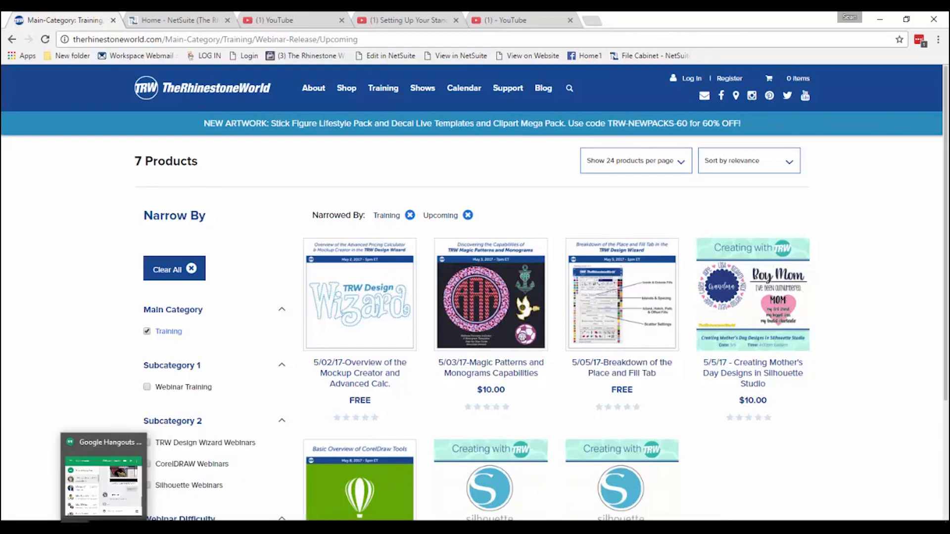
mouse_move(278, 528)
left_click(470, 482)
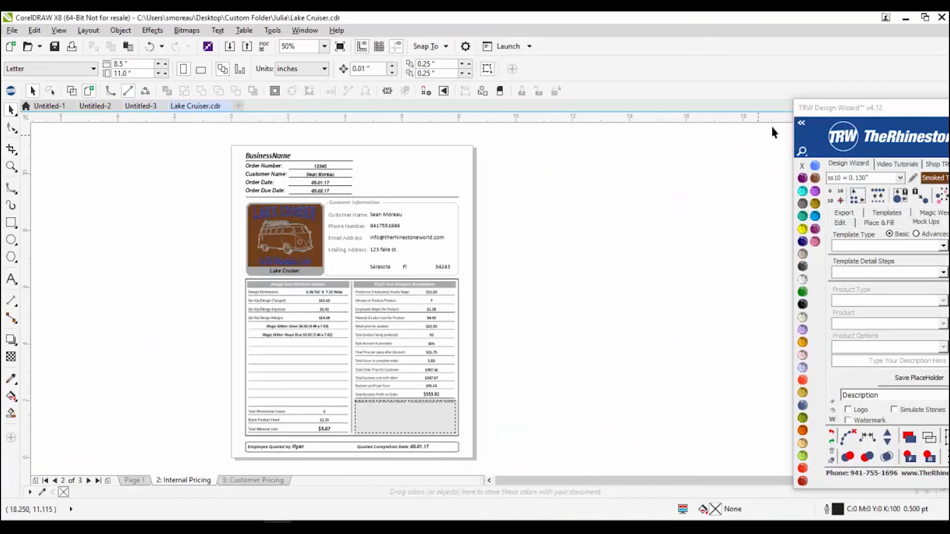